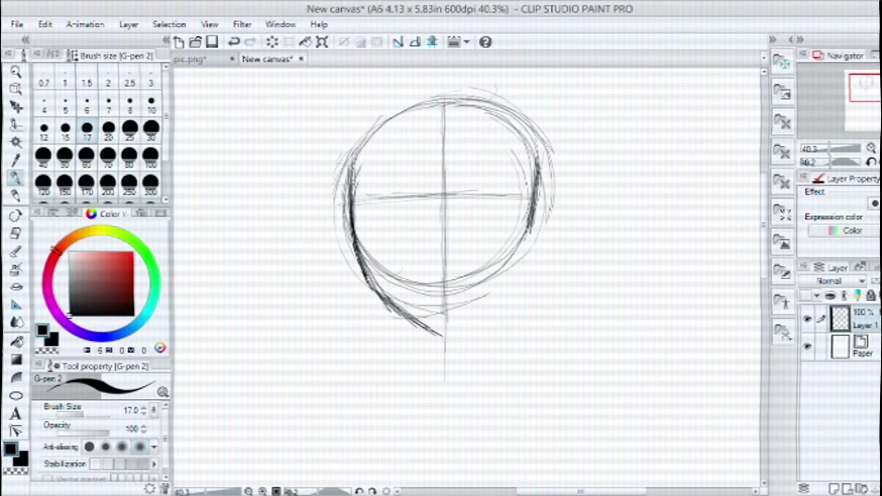
Step: Ink the head outline down to a narrow pointed chin and erase the stray construction lines around and inside it
drag(376, 276, 364, 334)
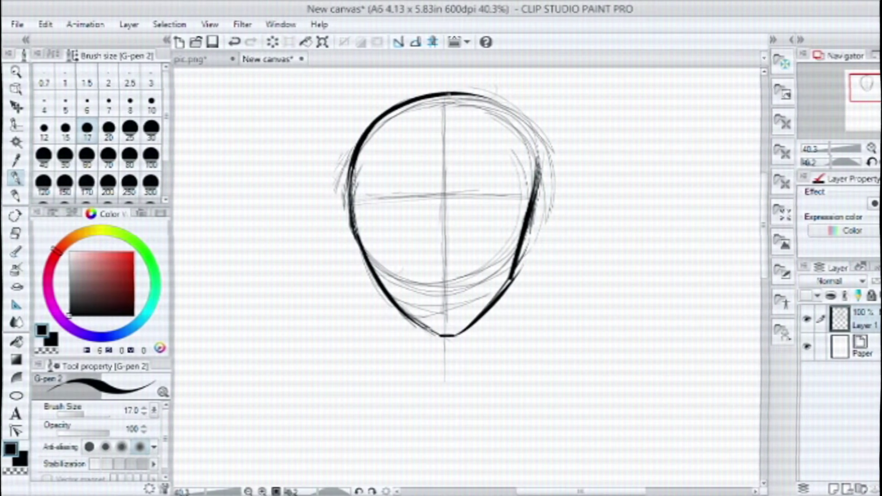
key(e)
mouse_move(586, 101)
mouse_down()
mouse_move(571, 212)
mouse_move(580, 275)
mouse_up()
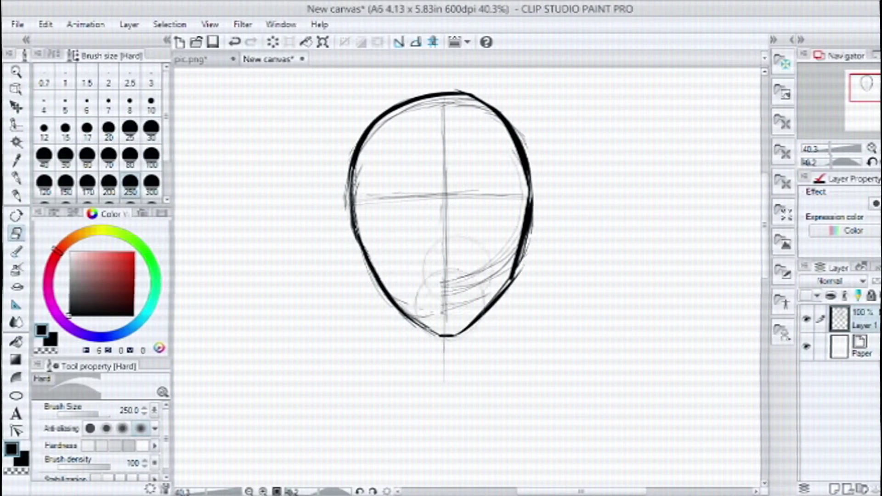
drag(393, 197, 483, 191)
Step: Redraw the face's vertical centreline and the curved horizontal eye guidelines inside the head
key(p)
drag(528, 206, 483, 299)
mouse_move(349, 303)
mouse_down()
mouse_move(473, 196)
mouse_move(390, 238)
mouse_up()
Step: Check the reference picture pic.png and sketch a neck line on each side beneath the jaw
click(191, 58)
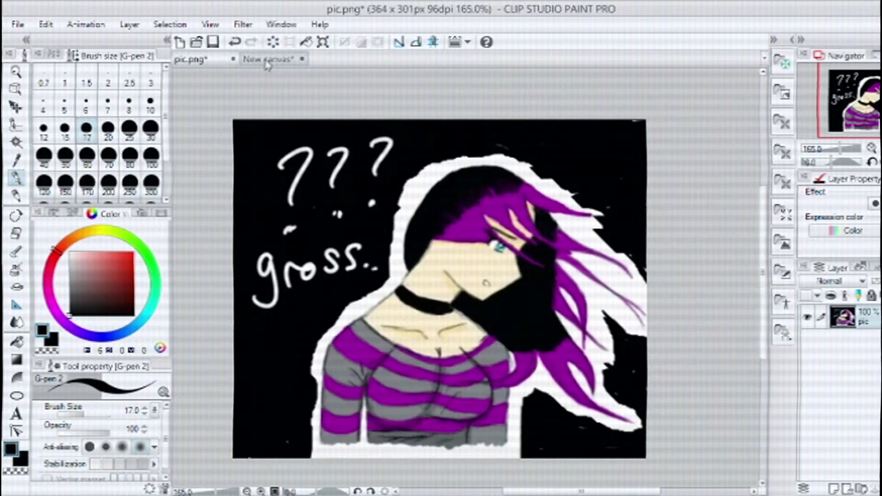
click(266, 59)
scroll(478, 264, up, 1)
key(r)
drag(478, 264, 572, 285)
key(p)
drag(502, 223, 494, 299)
drag(396, 234, 404, 294)
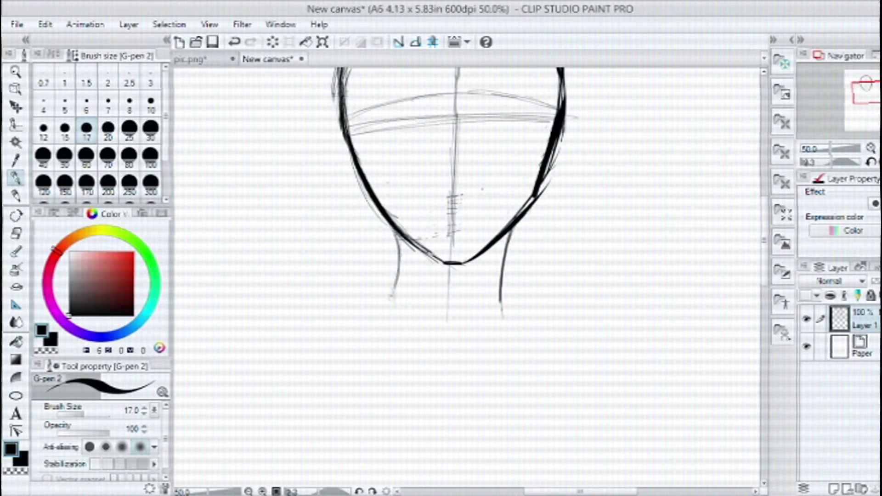
Step: Sketch both shoulder lines sloping outward from the base of the neck, mirroring the canvas between sides
scroll(559, 257, down, 2)
drag(560, 257, 567, 248)
mouse_move(491, 260)
mouse_down()
mouse_move(593, 308)
mouse_move(606, 331)
mouse_up()
key(h)
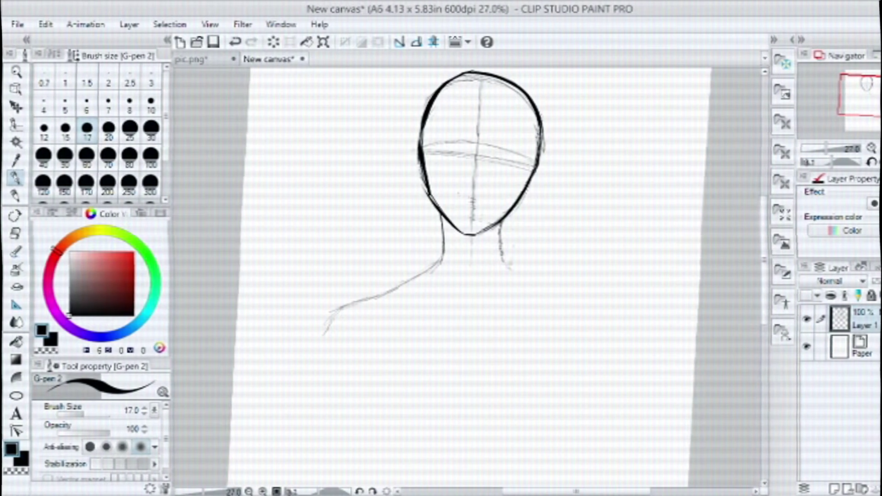
mouse_move(501, 264)
mouse_down()
mouse_move(588, 304)
mouse_move(616, 326)
mouse_move(609, 338)
mouse_up()
mouse_move(396, 282)
mouse_down()
mouse_move(333, 312)
mouse_move(322, 342)
mouse_up()
Step: Sketch the upper-body guides: collarbone lines, a V at the neck base, a centreline and a circle at each shoulder
drag(455, 303, 459, 306)
mouse_move(379, 314)
mouse_down()
mouse_move(459, 301)
mouse_move(556, 310)
mouse_up()
mouse_move(383, 340)
mouse_down()
mouse_move(464, 317)
mouse_move(551, 352)
mouse_up()
drag(444, 260, 466, 276)
drag(499, 251, 468, 275)
drag(469, 250, 462, 363)
mouse_move(349, 305)
mouse_down()
mouse_move(342, 344)
mouse_move(322, 342)
mouse_up()
drag(581, 317, 558, 340)
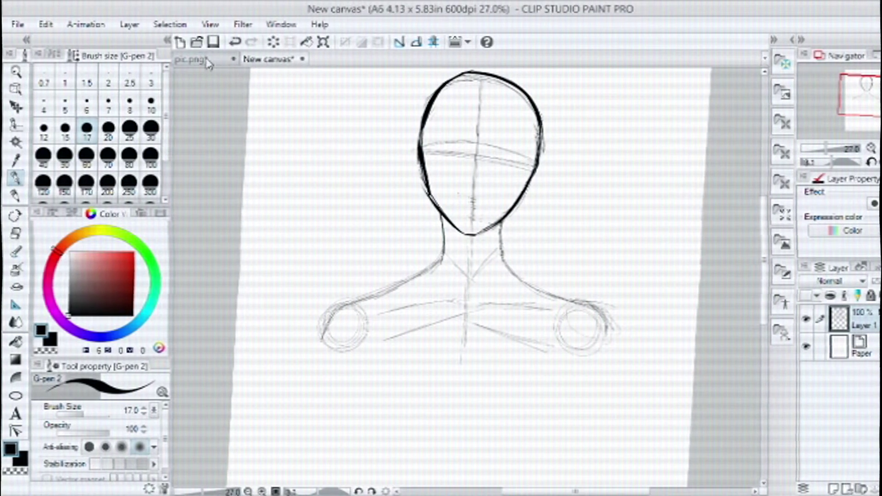
drag(335, 315, 321, 344)
drag(600, 347, 608, 366)
Step: Sketch two large construction circles for the chest beneath the collarbone lines
scroll(460, 230, down, 3)
mouse_move(414, 262)
mouse_down()
mouse_move(367, 321)
mouse_move(382, 338)
mouse_up()
drag(505, 271, 464, 322)
drag(542, 285, 482, 342)
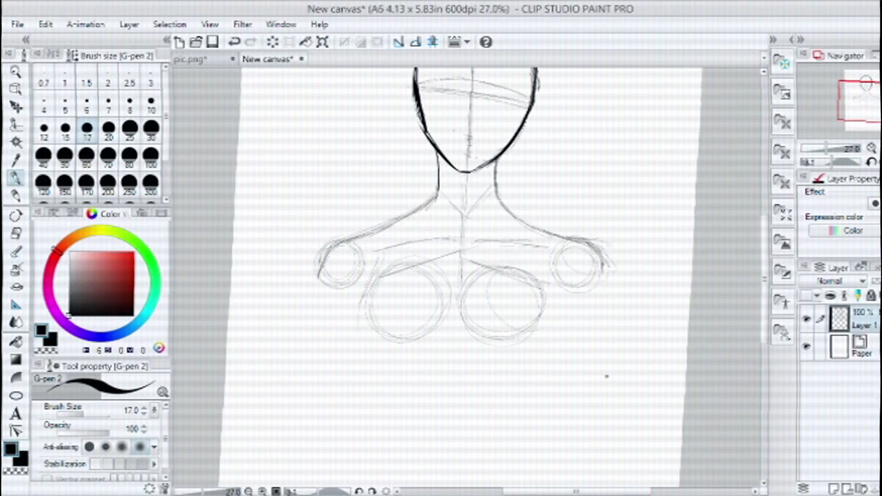
Step: Try to ink a single bold chest contour around the circles and erase the construction lines inside it
mouse_move(381, 248)
mouse_down()
mouse_move(386, 341)
mouse_move(542, 296)
mouse_up()
key(ctrl+z)
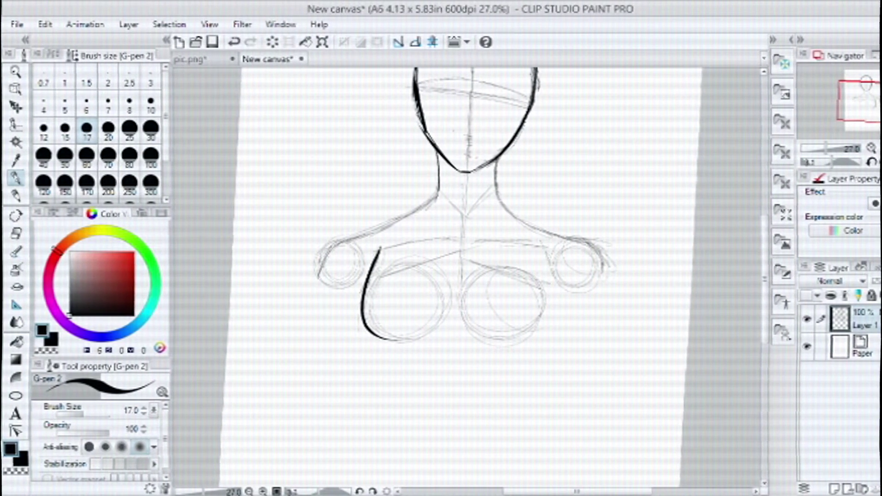
drag(381, 248, 540, 275)
mouse_move(551, 321)
mouse_down()
mouse_move(571, 384)
mouse_move(478, 306)
mouse_up()
key(ctrl+z)
key(ctrl+plus)
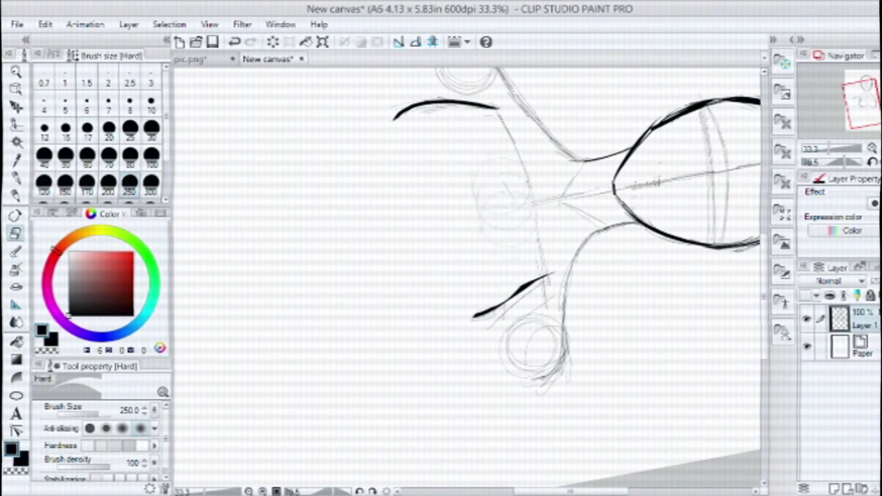
key(ctrl+y)
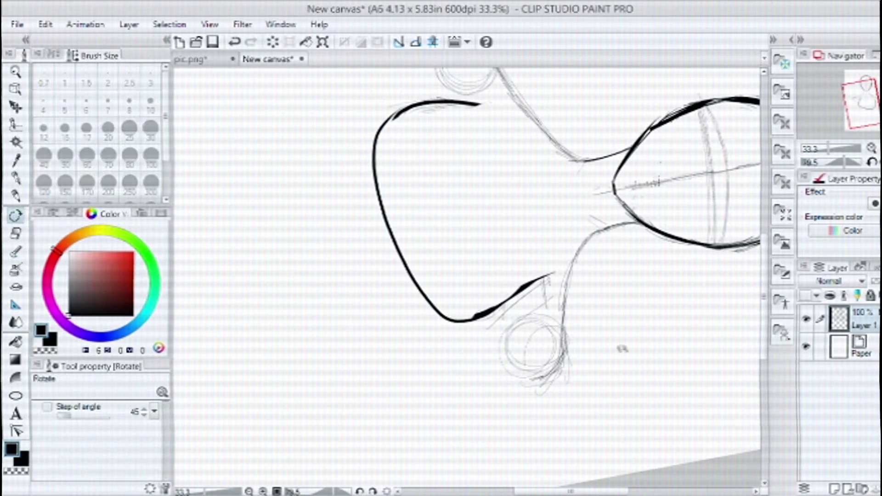
Step: Try to add further strokes along the sides of the torso around the chest contour
drag(505, 321, 413, 229)
drag(317, 184, 287, 290)
drag(338, 182, 291, 248)
key(ctrl+z)
drag(480, 184, 507, 287)
key(r)
drag(505, 322, 414, 276)
Step: Erase the bold chest contour together with the right shoulder's line and circle
key(e)
drag(556, 257, 414, 368)
drag(350, 257, 396, 368)
key(p)
key(e)
drag(644, 257, 529, 223)
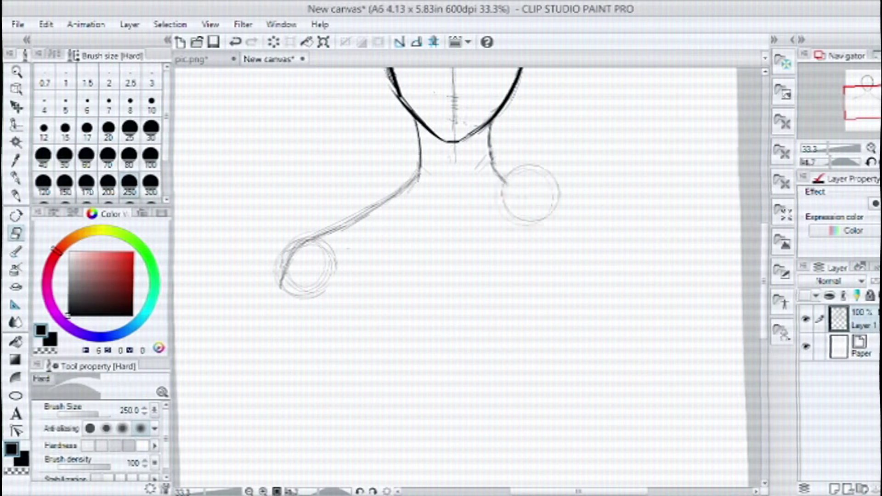
Step: Redraw the right side of the neck with its shoulder line and erase the circle at the left shoulder
key(p)
drag(490, 124, 488, 173)
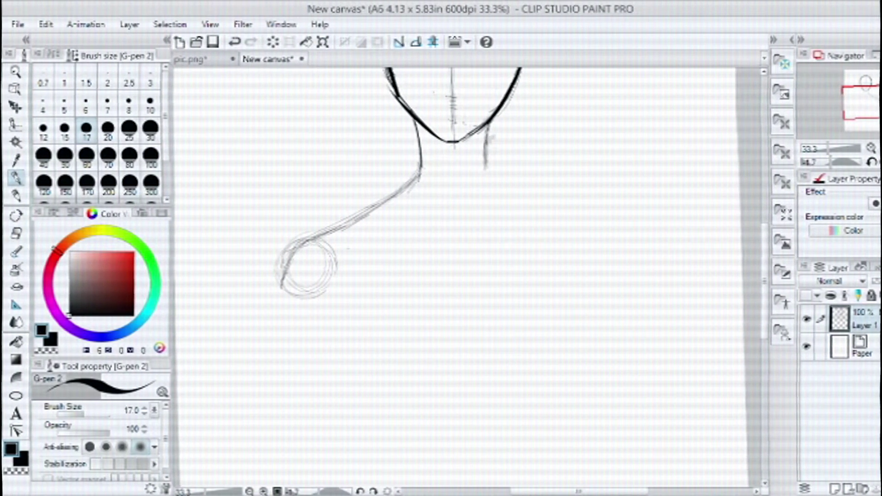
key(e)
mouse_move(335, 258)
mouse_down()
mouse_move(312, 294)
mouse_move(287, 271)
mouse_up()
key(p)
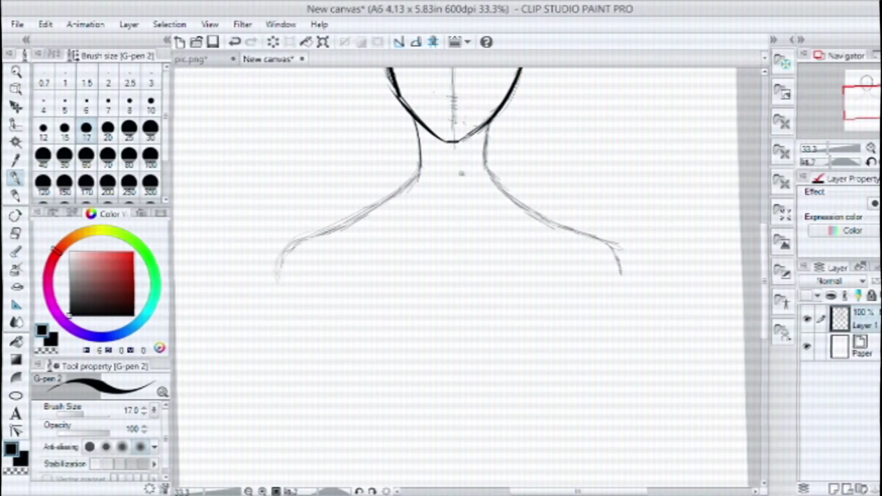
Step: Sketch the torso guides again with shoulder circles, collarbone lines, a centreline and two large chest circles
drag(294, 240, 556, 236)
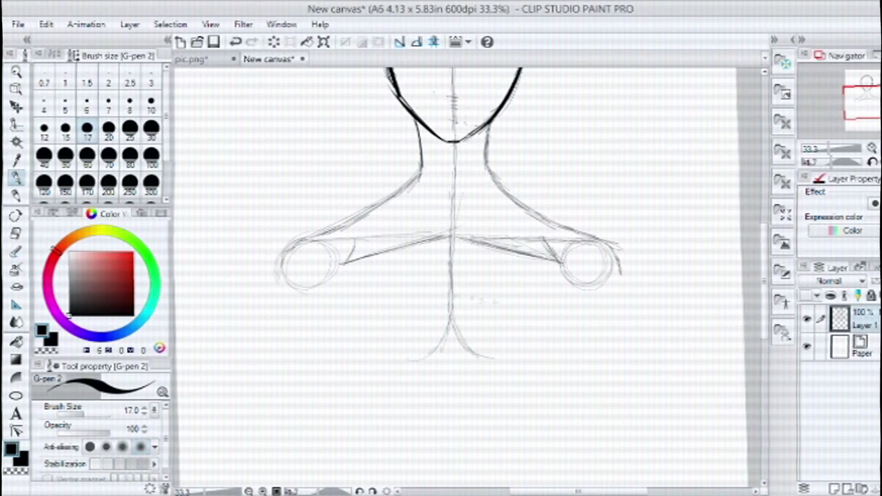
drag(400, 264, 404, 267)
drag(349, 285, 428, 353)
mouse_move(496, 266)
mouse_down()
mouse_move(506, 358)
mouse_move(471, 321)
mouse_up()
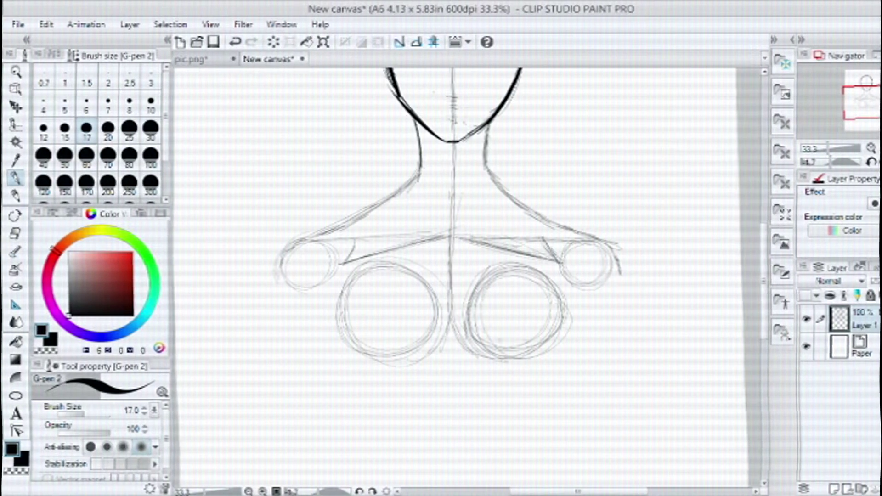
Step: Darken the outer contours of both chest circles, extending them up to the collarbone lines
drag(494, 271, 461, 342)
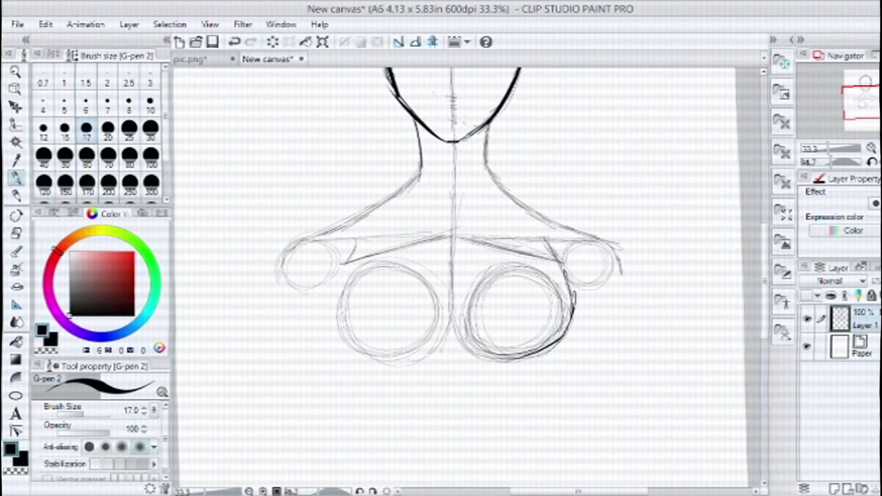
drag(353, 246, 343, 275)
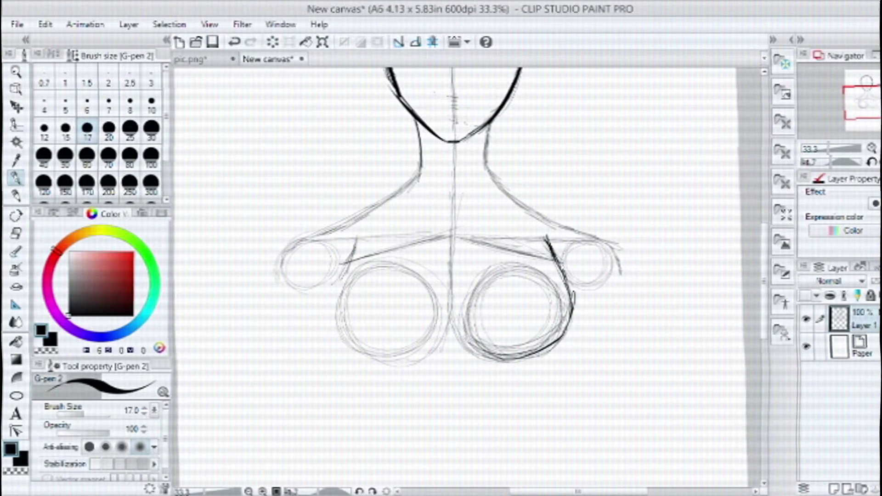
drag(332, 303, 377, 358)
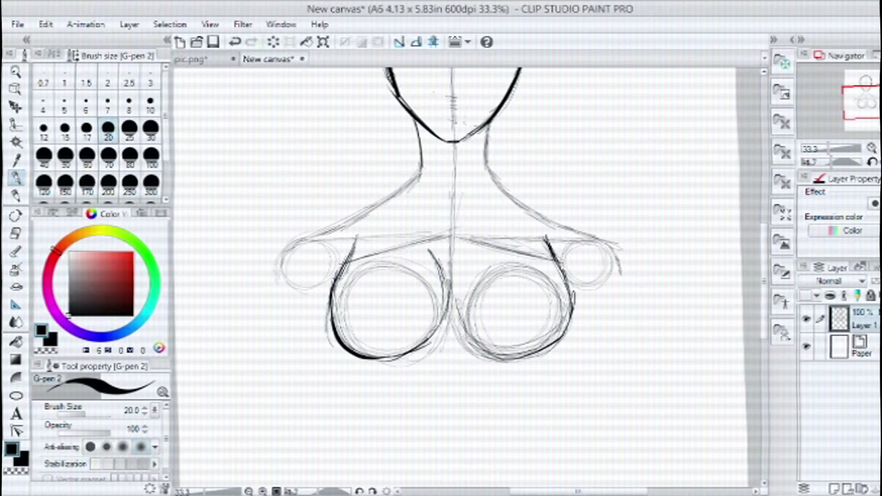
Step: Erase the construction circles, torso guides and inner curves between the two outer chest contours
key(e)
mouse_move(404, 253)
mouse_down()
mouse_move(386, 294)
mouse_move(386, 354)
mouse_move(486, 257)
mouse_move(506, 349)
mouse_up()
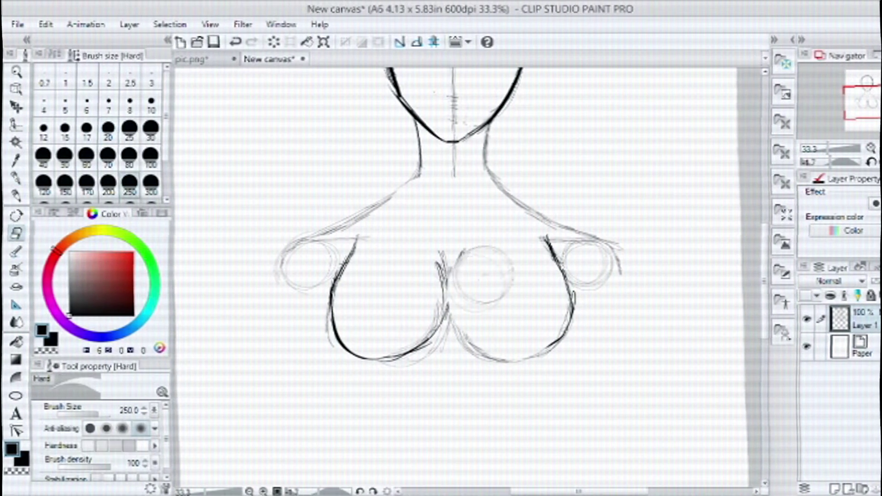
mouse_move(441, 294)
mouse_down()
mouse_move(441, 349)
mouse_move(427, 340)
mouse_move(442, 290)
mouse_move(423, 239)
mouse_up()
key(p)
scroll(464, 275, up, 1)
scroll(464, 275, up, 1)
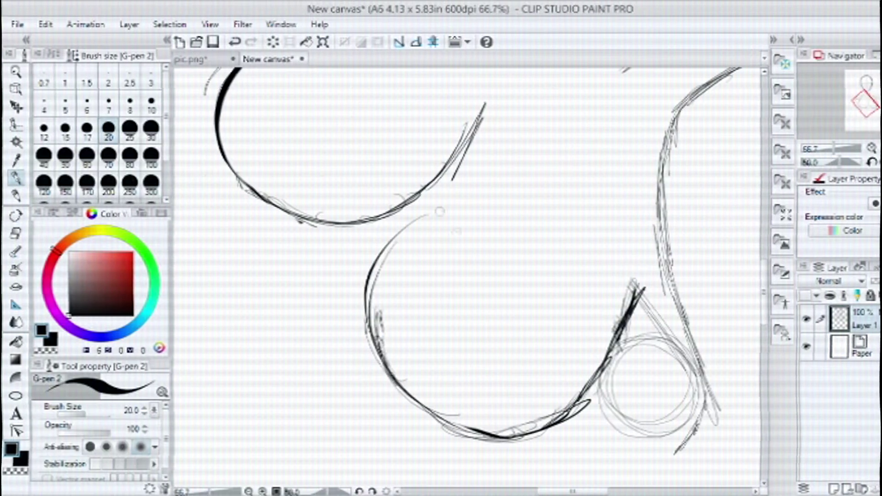
mouse_move(528, 295)
mouse_down()
mouse_move(577, 228)
mouse_move(551, 197)
mouse_up()
key(e)
mouse_move(428, 137)
mouse_down()
mouse_move(466, 216)
mouse_move(441, 368)
mouse_up()
Step: Join the bottom of the chest outline with a nearly straight line and sketch the inner curves around a vertical centreline
key(p)
drag(400, 399, 616, 388)
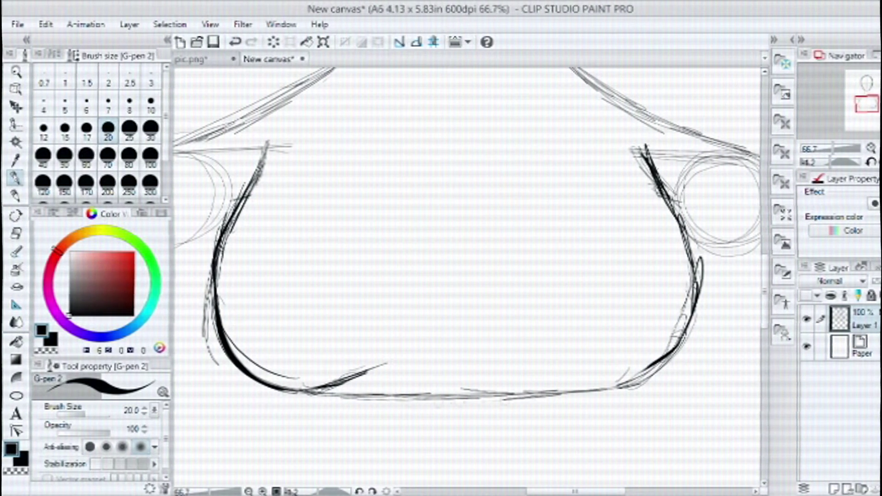
scroll(533, 396, down, 2)
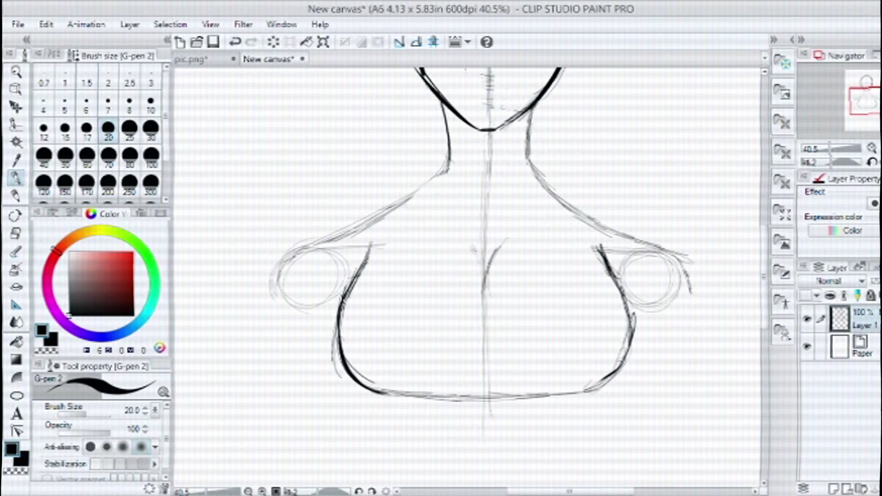
drag(505, 239, 509, 363)
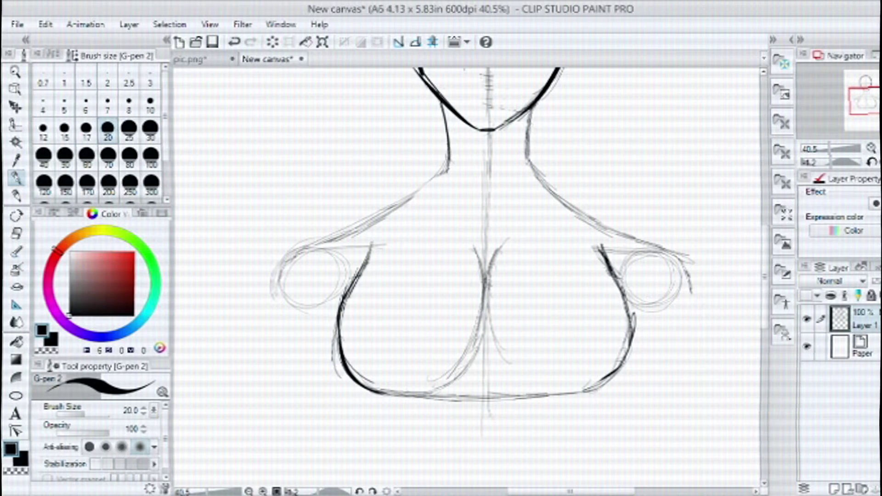
drag(521, 394, 573, 370)
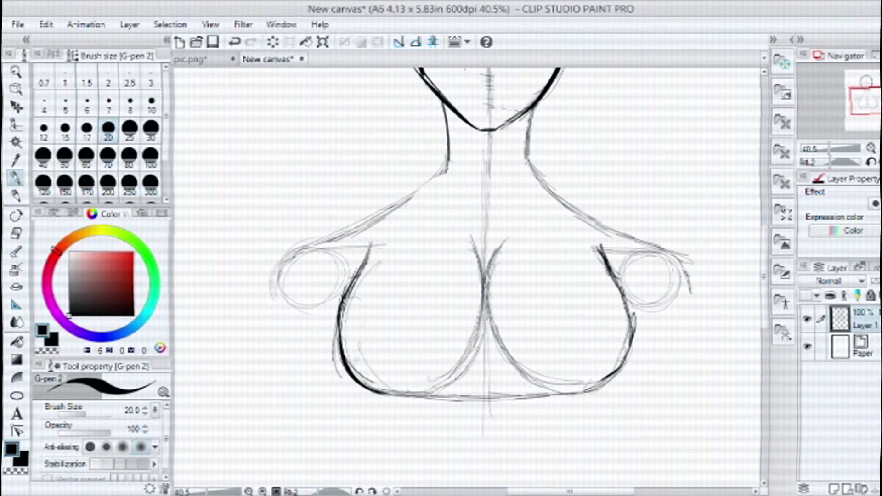
Step: Darken both rounded chest contours and erase the stray lines near their upper ends and the joining line below
drag(358, 271, 330, 329)
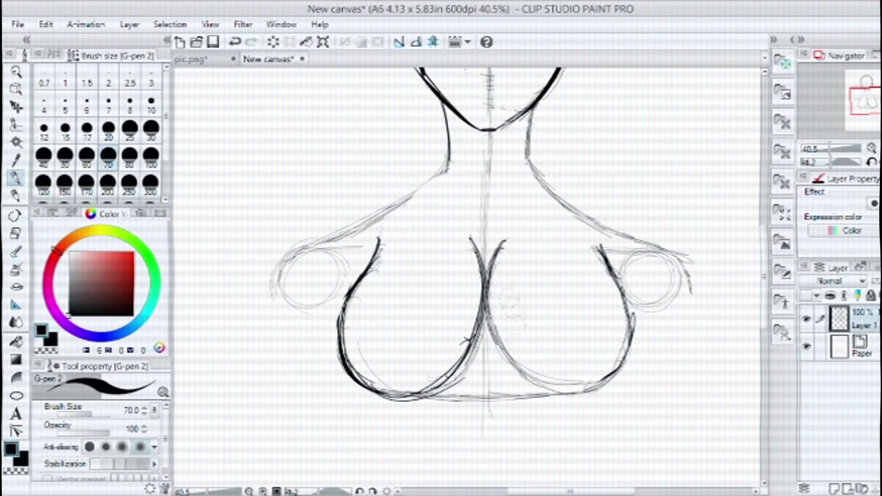
drag(514, 376, 574, 394)
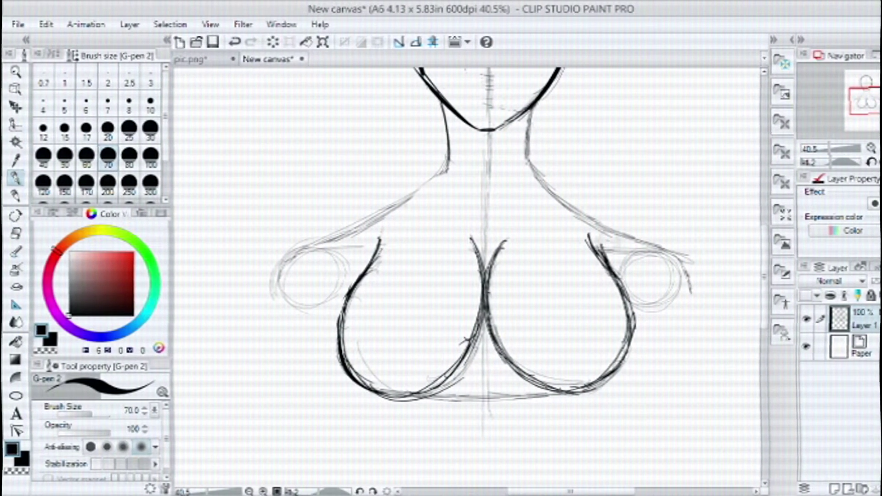
key(e)
drag(593, 239, 606, 285)
key(p)
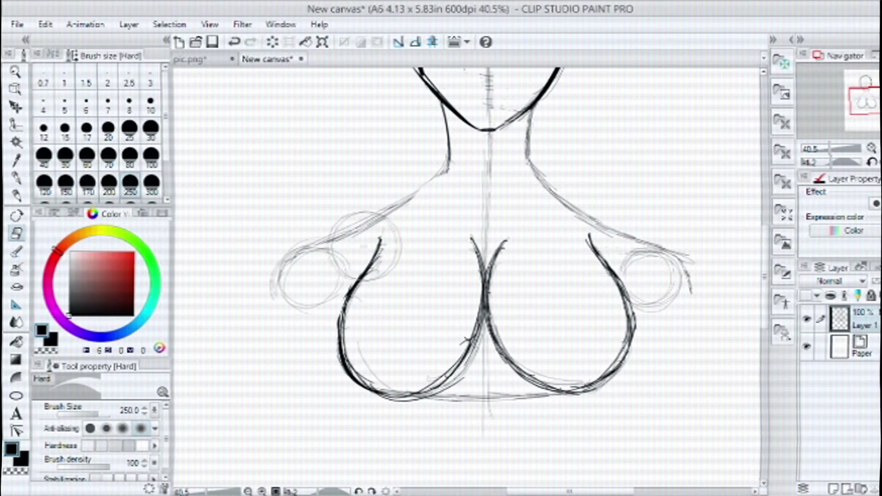
drag(423, 396, 494, 403)
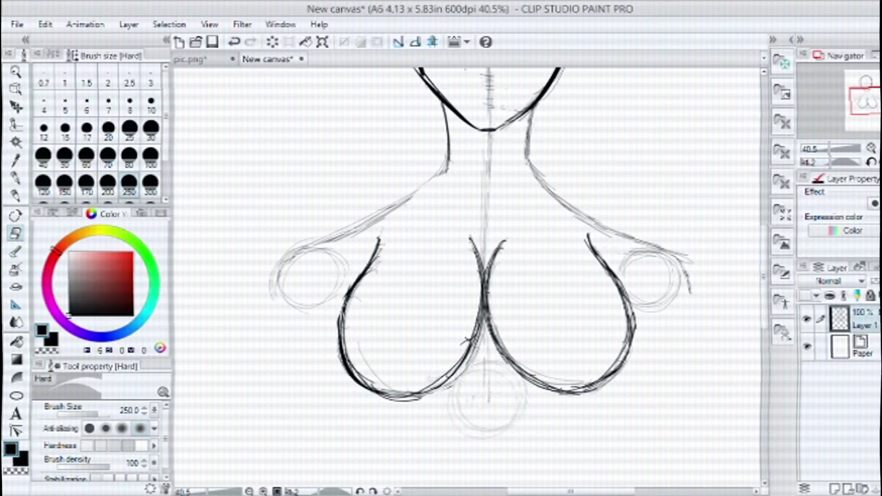
key(p)
scroll(487, 377, down, 2)
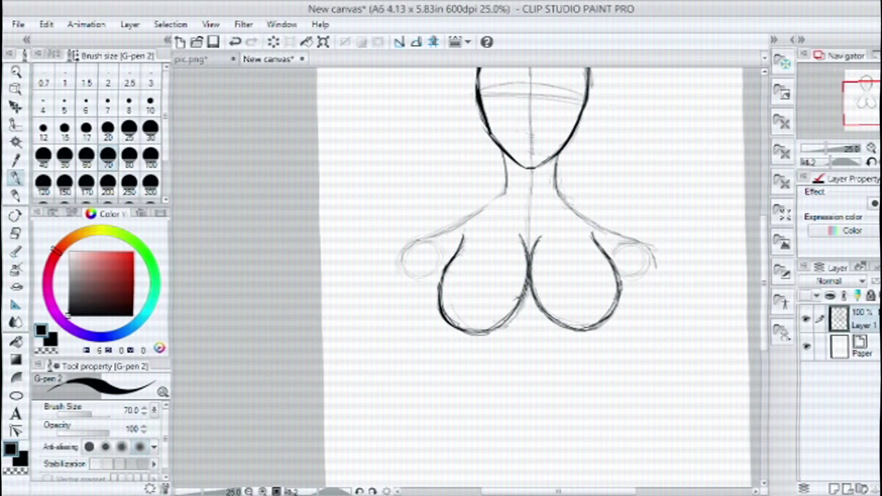
Step: Redraw the right neck and shoulder line in darker strokes at brush size 70 and mirror the canvas
mouse_move(575, 205)
mouse_down()
mouse_move(611, 224)
mouse_move(654, 268)
mouse_up()
mouse_move(620, 220)
mouse_down()
mouse_move(656, 264)
mouse_move(625, 218)
mouse_up()
key(e)
key(p)
drag(570, 202, 655, 262)
key(h)
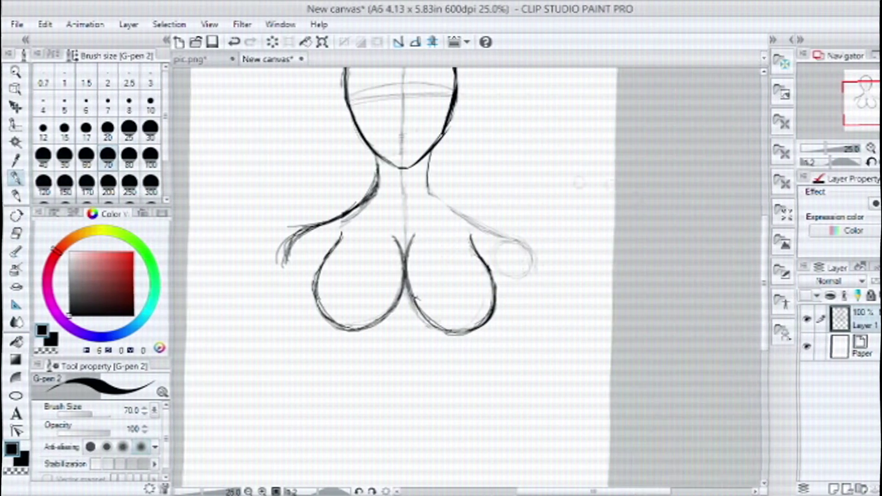
Step: Erase the faint opposite shoulder line and its circle and redraw that neck and shoulder in darker strokes
key(e)
drag(519, 248, 432, 193)
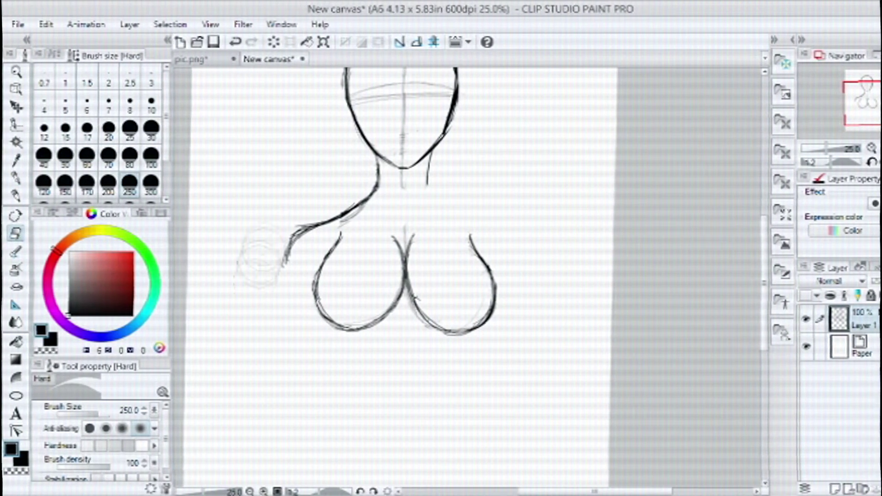
key(p)
mouse_move(430, 159)
mouse_down()
mouse_move(455, 209)
mouse_move(517, 251)
mouse_up()
drag(478, 216, 517, 251)
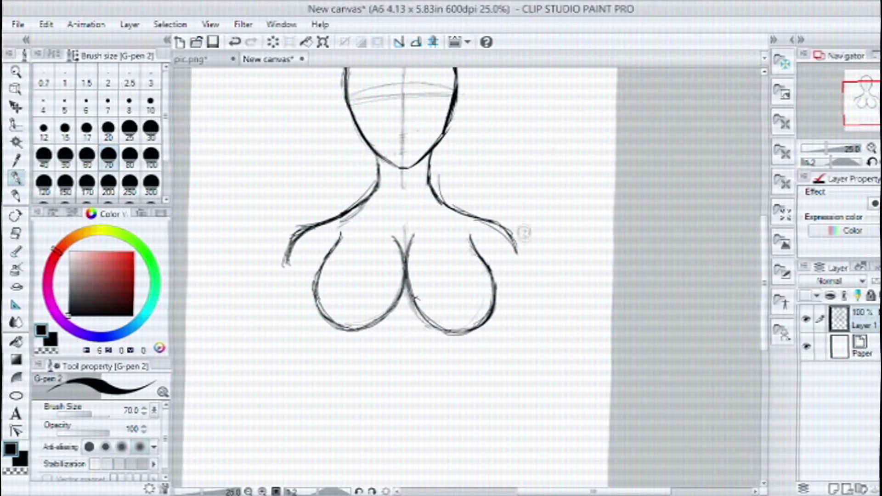
Step: Add a layer at 49% opacity beneath the figure's layer and sketch a ribcage circle with a flat waist ellipse below
key(ctrl+shift+n)
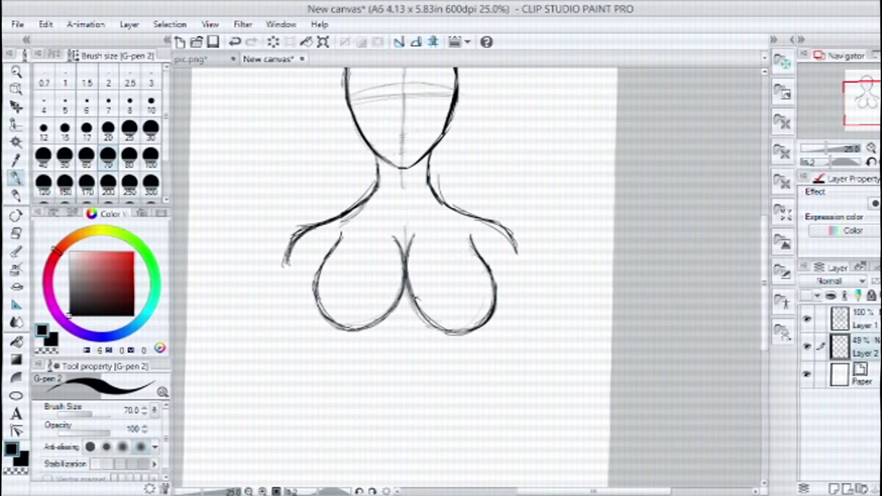
drag(399, 337, 390, 342)
scroll(395, 349, down, 2)
mouse_move(390, 301)
mouse_down()
mouse_move(322, 354)
mouse_move(459, 377)
mouse_move(331, 395)
mouse_up()
drag(448, 246, 478, 368)
click(236, 42)
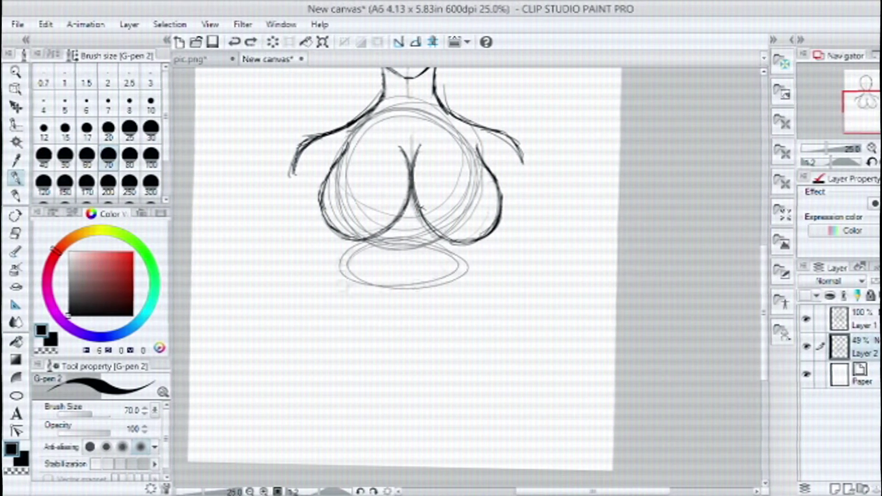
Step: Sketch a large round hip shape directly below the waist ellipse
drag(419, 354, 330, 368)
mouse_move(413, 333)
mouse_down()
mouse_move(404, 395)
mouse_move(426, 348)
mouse_move(349, 358)
mouse_move(401, 354)
mouse_up()
key(p)
key(p)
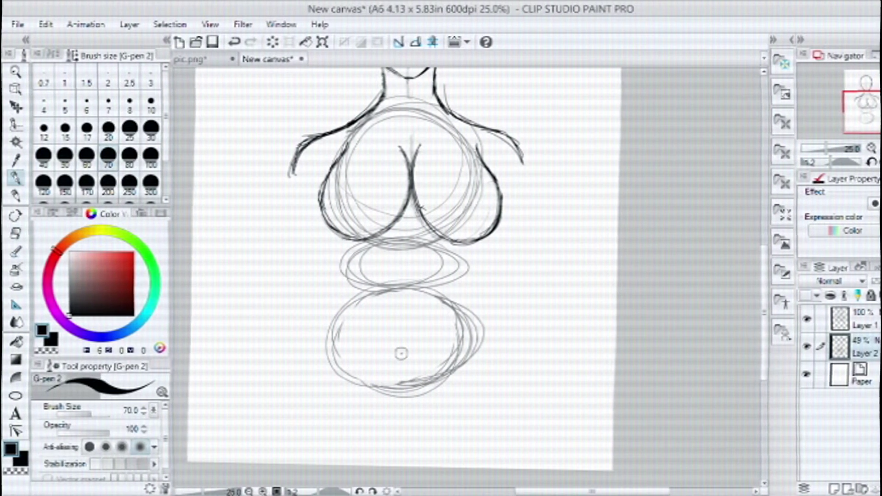
Step: Sketch the torso's side contour from ribcage to hip, a vertical centre line and a V-shaped pelvis line, with the canvas mirrored
drag(461, 247, 462, 291)
drag(483, 156, 460, 292)
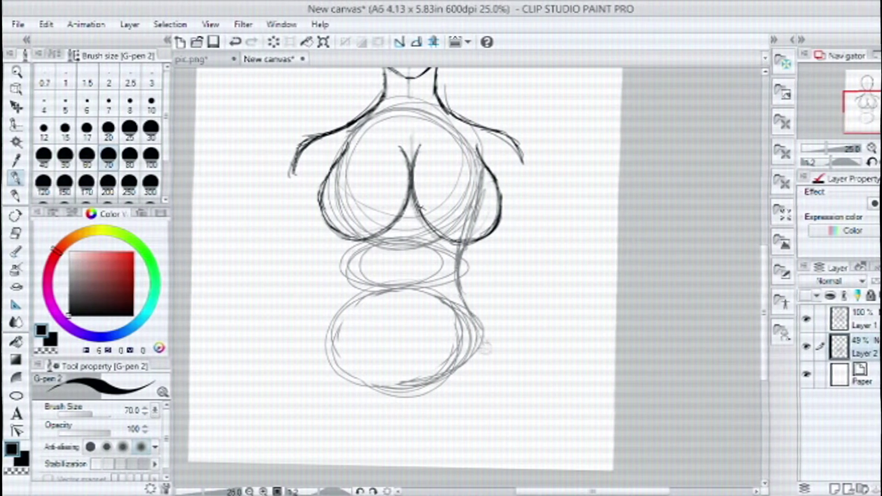
mouse_move(396, 363)
mouse_down()
mouse_move(399, 432)
mouse_move(536, 412)
mouse_move(615, 362)
mouse_up()
drag(510, 388, 537, 418)
drag(611, 197, 597, 239)
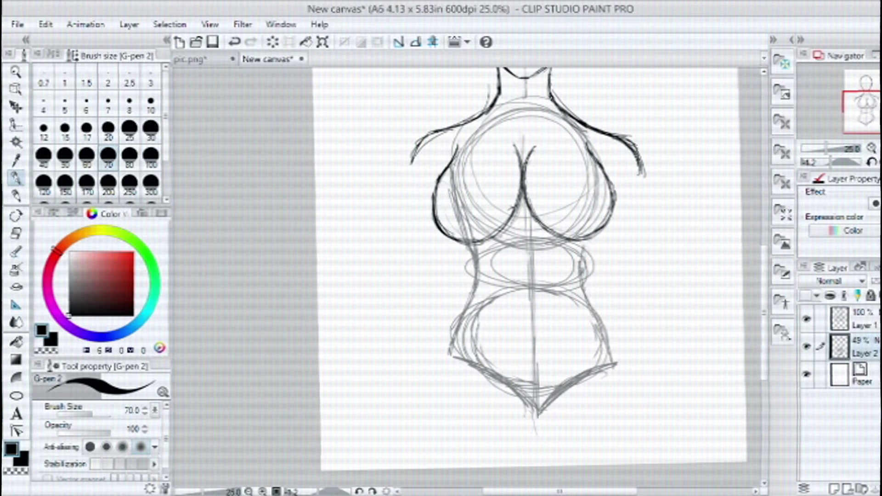
Step: Erase the rough waist-to-hip outline on one side with its lower tip and redraw that contour in curved strokes
key(e)
mouse_move(616, 359)
mouse_down()
mouse_move(571, 403)
mouse_move(626, 374)
mouse_up()
drag(611, 294, 597, 350)
key(p)
drag(581, 283, 600, 317)
drag(577, 244, 599, 349)
drag(574, 276, 597, 354)
scroll(582, 384, right, 3)
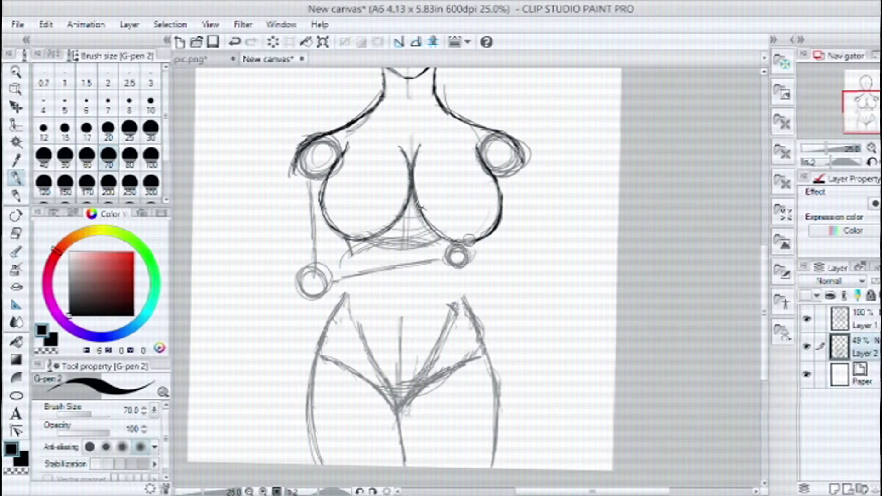
Step: Sketch the hanging arm's elbow circle and the bent fingers of the hand gripping that arm
drag(496, 263, 493, 264)
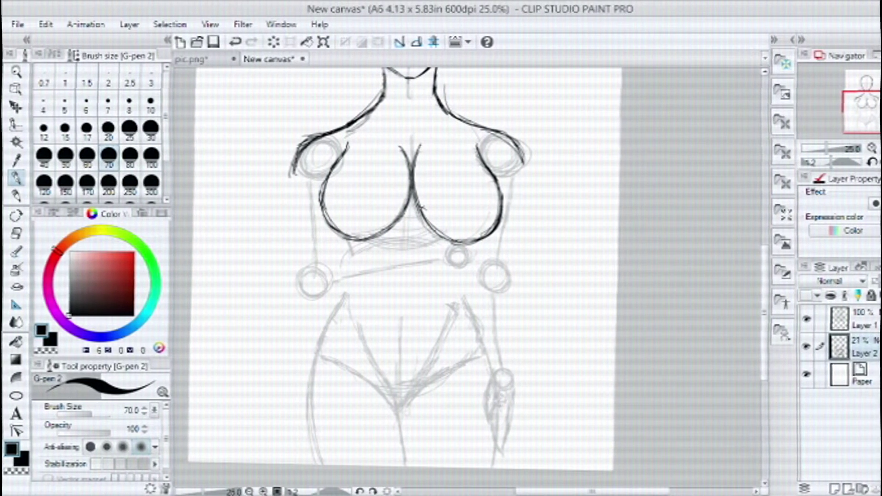
key(ctrl+z)
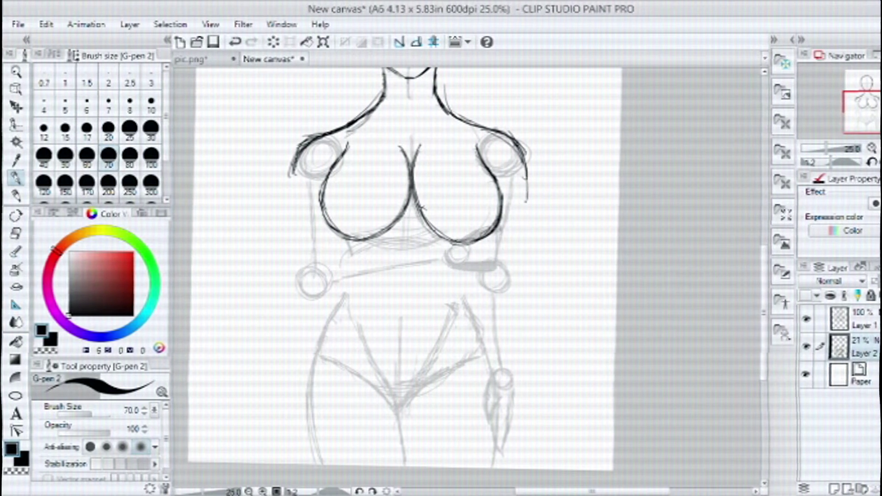
scroll(453, 243, up, 4)
scroll(452, 243, up, 1)
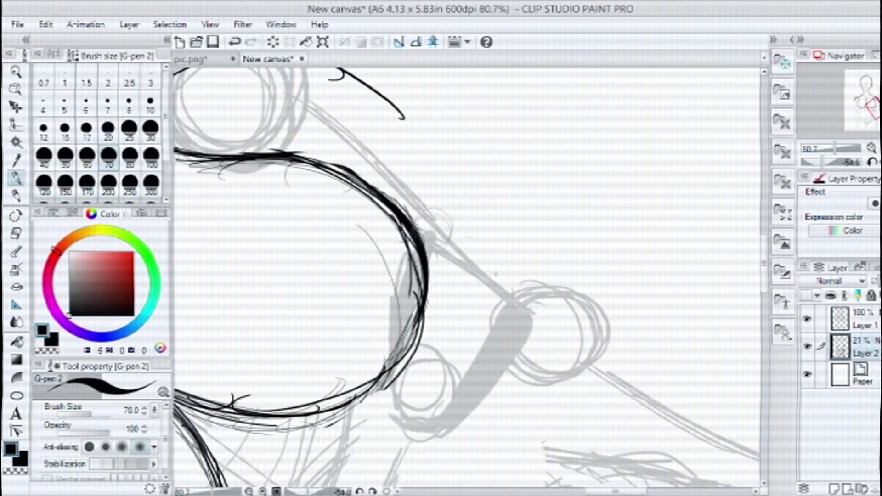
drag(480, 216, 503, 197)
drag(457, 251, 469, 216)
mouse_move(487, 252)
mouse_down()
mouse_move(510, 221)
mouse_move(537, 229)
mouse_up()
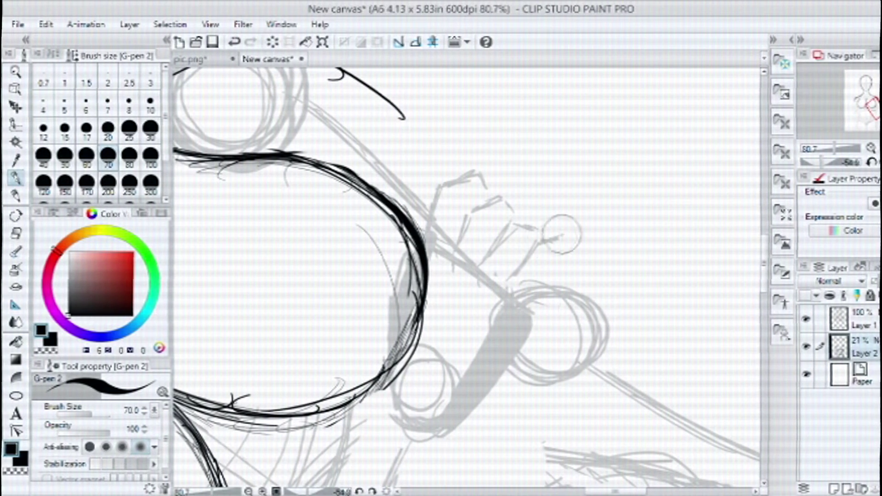
Step: Outline the hanging arm in dark strokes on Layer 1, above and below the gripping fingers
key(r)
drag(674, 291, 677, 378)
key(p)
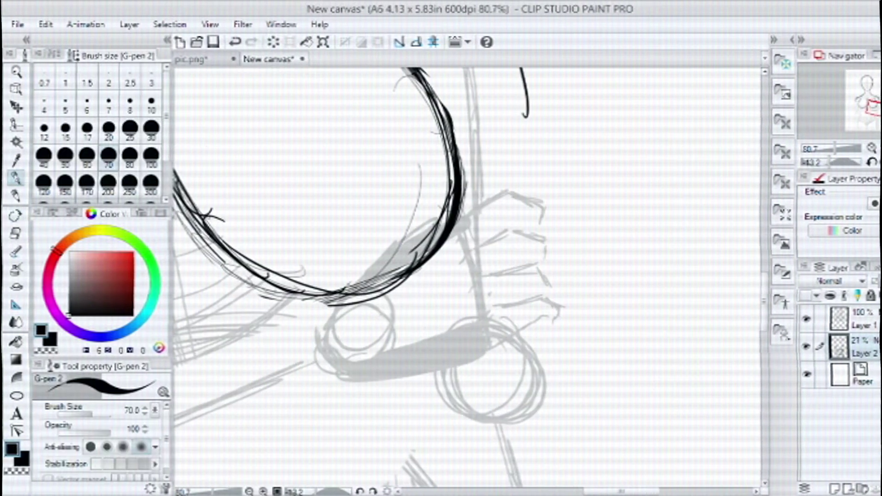
drag(523, 69, 525, 197)
drag(542, 317, 536, 390)
scroll(531, 354, down, 3)
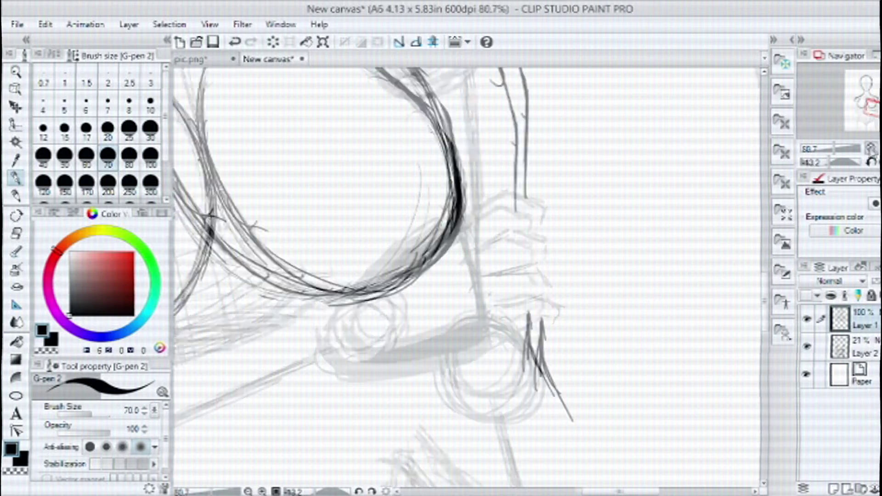
scroll(472, 246, up, 1)
drag(473, 308, 471, 372)
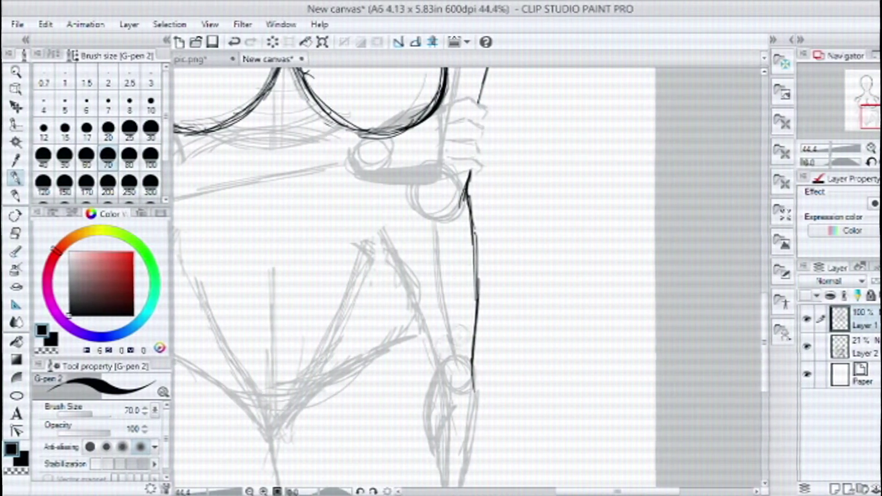
Step: Outline the hanging forearm and the opposite arm's bent elbow in dark strokes on Layer 1
mouse_move(414, 193)
mouse_down()
mouse_move(431, 386)
mouse_move(490, 166)
mouse_move(541, 200)
mouse_up()
drag(533, 76, 535, 223)
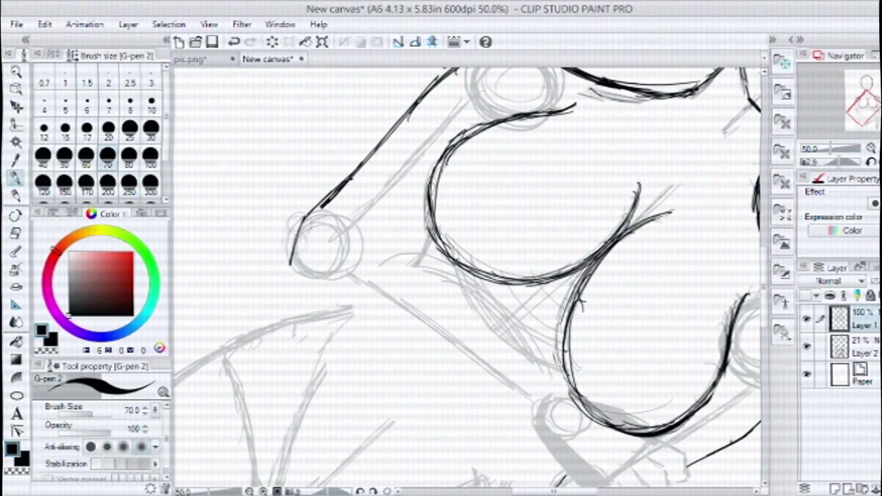
drag(305, 216, 289, 279)
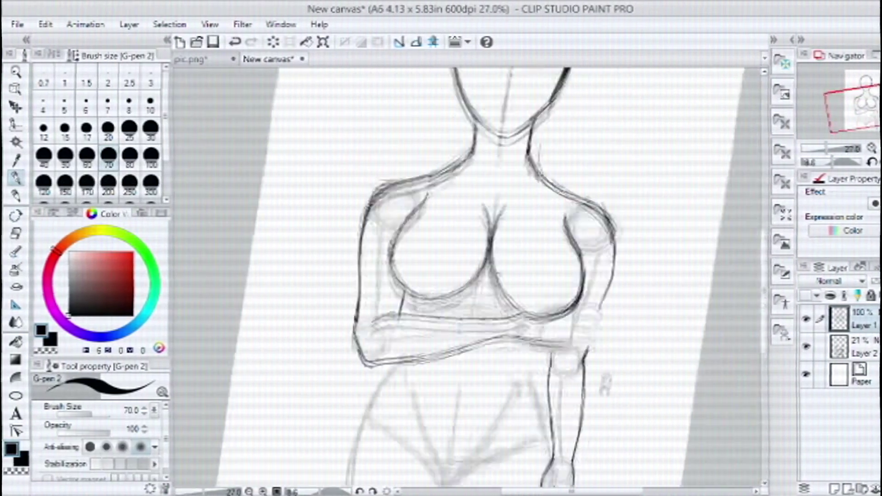
key(e)
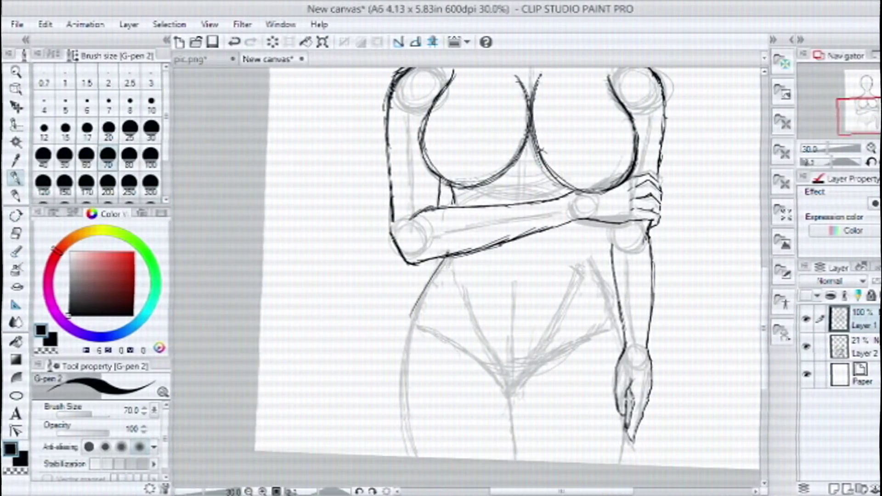
Step: Hide the construction sketch on Layer 2 and draw the top's curved neckline with two horizontal folds below it on Layer 3
click(191, 59)
click(267, 60)
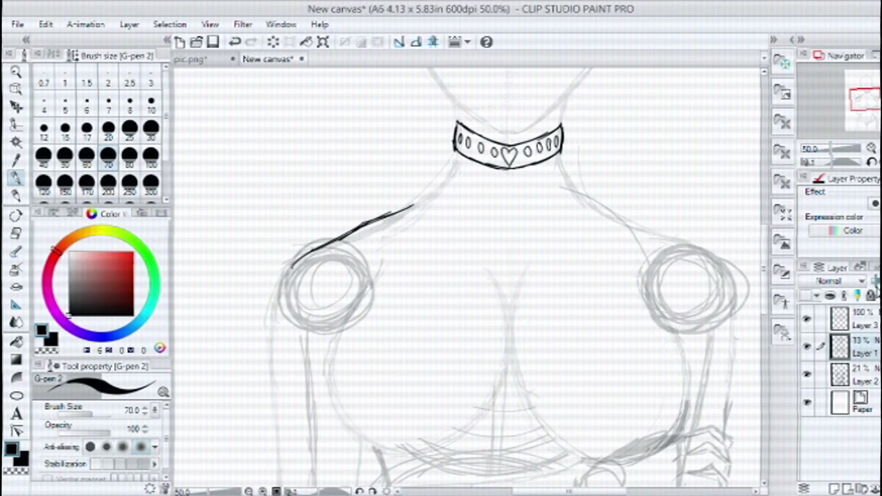
click(807, 375)
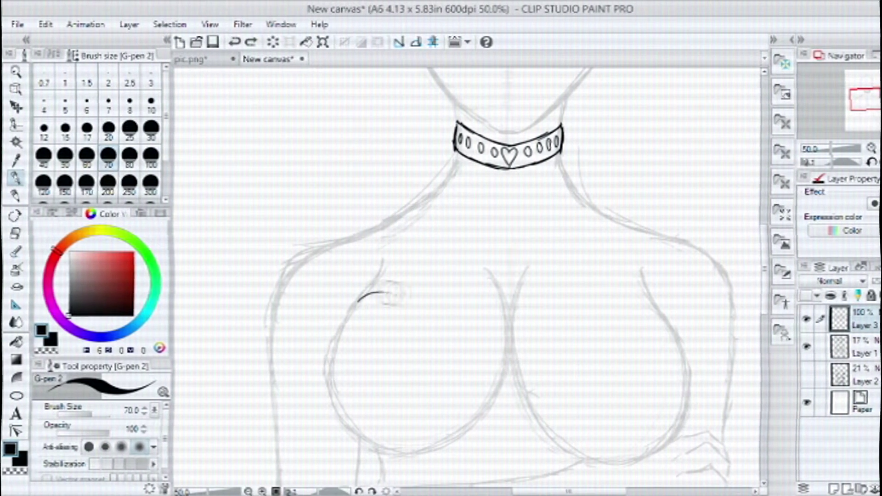
drag(657, 282, 425, 412)
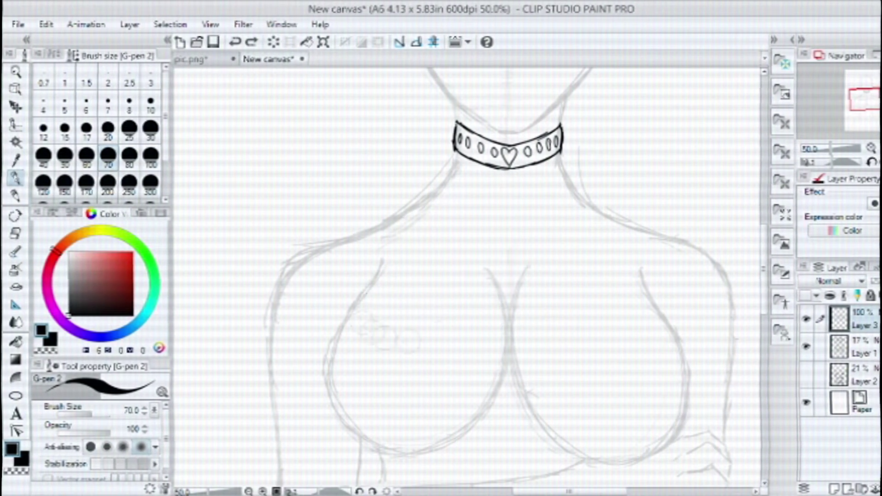
mouse_move(365, 288)
mouse_down()
mouse_move(424, 319)
mouse_move(648, 322)
mouse_up()
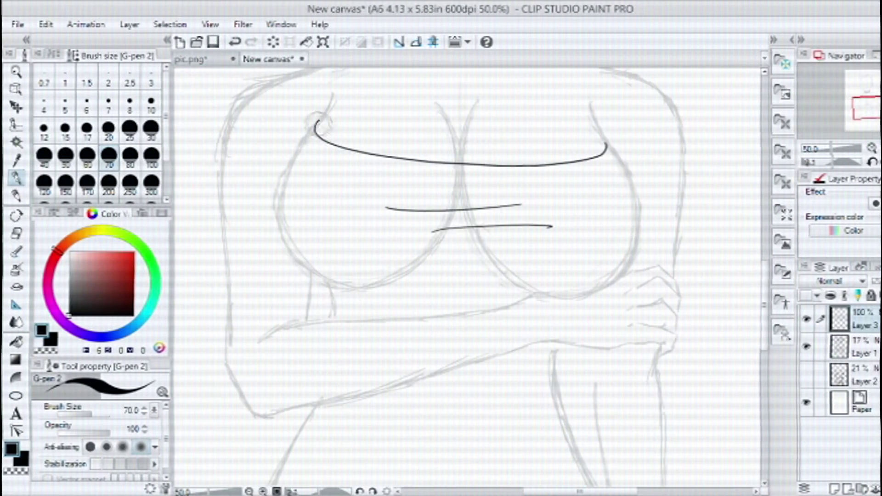
scroll(480, 153, up, 3)
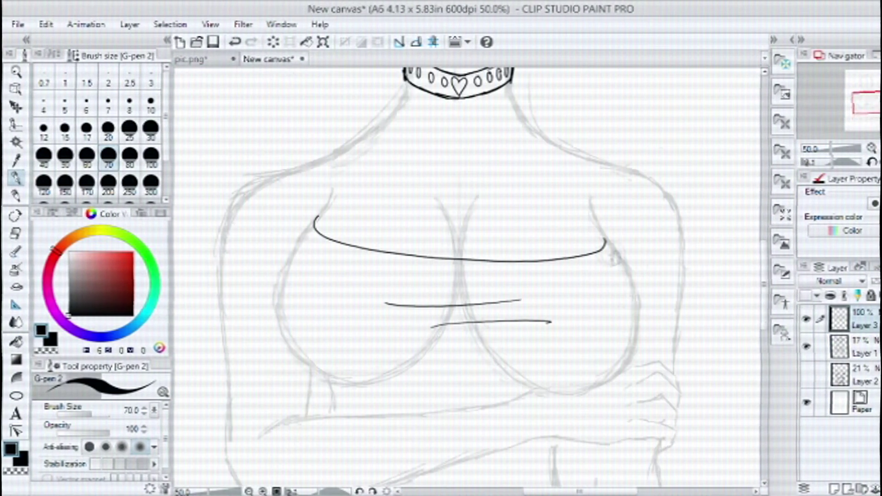
Step: Draw the cleavage line and the left bust outline of the top, with small fabric folds at its lower end
scroll(481, 153, up, 2)
drag(440, 195, 422, 251)
drag(637, 225, 621, 169)
mouse_move(211, 192)
mouse_down()
mouse_move(246, 196)
mouse_move(288, 226)
mouse_move(256, 197)
mouse_move(280, 229)
mouse_move(248, 283)
mouse_move(307, 466)
mouse_move(339, 249)
mouse_move(410, 320)
mouse_up()
key(e)
key(p)
mouse_move(347, 258)
mouse_down()
mouse_move(361, 320)
mouse_move(343, 321)
mouse_up()
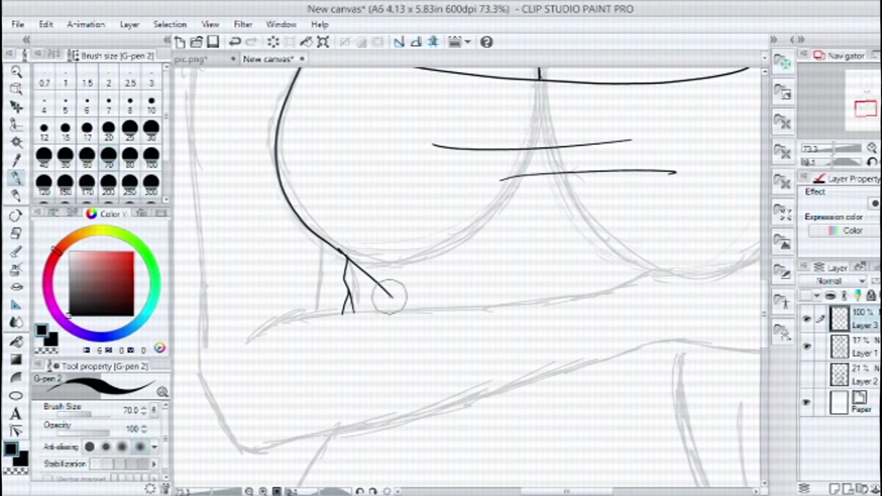
Step: Erase the trial right bust edge with the neckline's end and redraw the outline down the outer side of the bust
drag(541, 97, 581, 230)
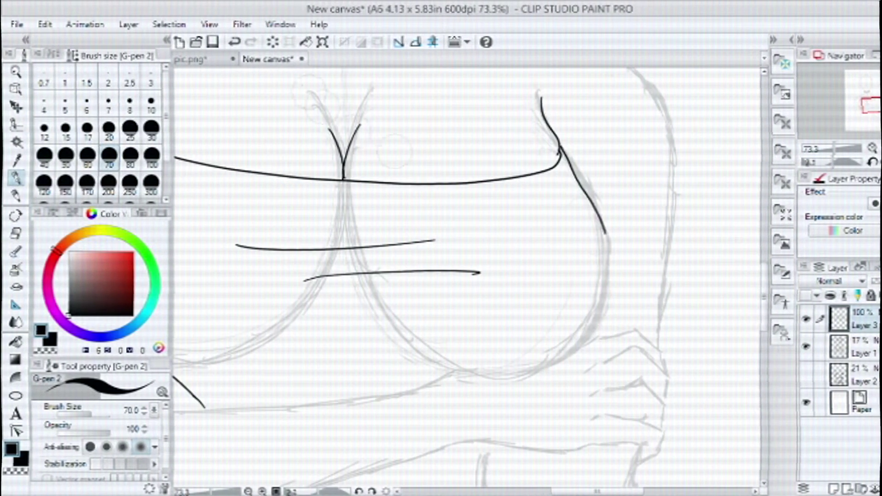
key(ctrl+z)
key(e)
drag(537, 92, 555, 143)
key(p)
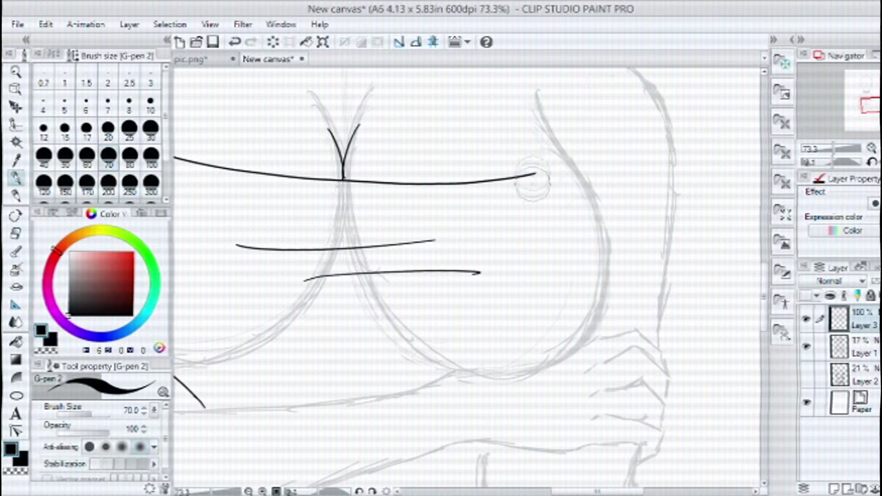
mouse_move(533, 175)
mouse_down()
mouse_move(608, 255)
mouse_move(595, 328)
mouse_up()
key(e)
key(p)
Step: Draw the top's lower bust edge above the crossed forearm with short diagonal and curved fabric folds
mouse_move(503, 352)
mouse_down()
mouse_move(442, 374)
mouse_move(575, 321)
mouse_up()
drag(606, 304, 524, 367)
drag(299, 399, 421, 237)
drag(555, 191, 508, 227)
mouse_move(354, 235)
mouse_down()
mouse_move(433, 248)
mouse_move(450, 208)
mouse_move(499, 188)
mouse_up()
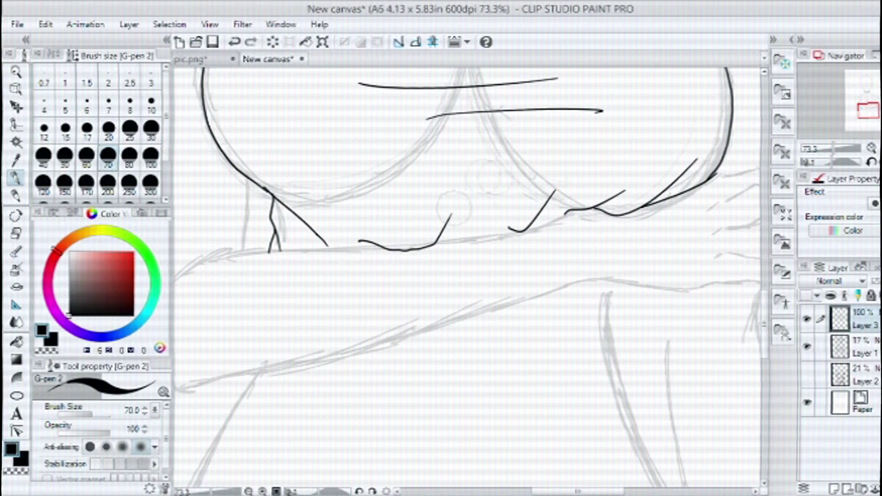
scroll(551, 348, down, 1)
scroll(551, 348, down, 1)
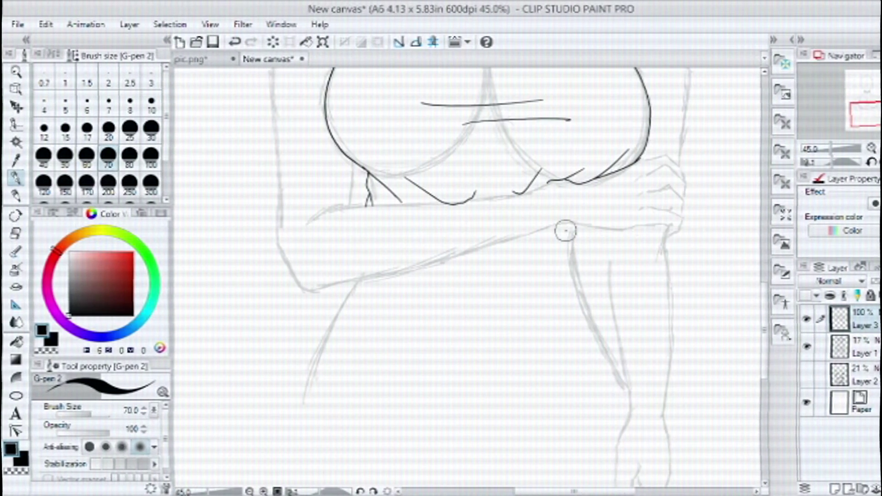
Step: Outline the top's waist sides below the forearm with vertical folds and add a curved hem across the hips
mouse_move(354, 282)
mouse_down()
mouse_move(354, 343)
mouse_move(336, 312)
mouse_move(301, 394)
mouse_up()
drag(526, 252, 485, 321)
drag(425, 290, 431, 377)
mouse_move(575, 224)
mouse_down()
mouse_move(622, 379)
mouse_move(565, 261)
mouse_up()
drag(588, 321, 576, 351)
scroll(407, 302, down, 2)
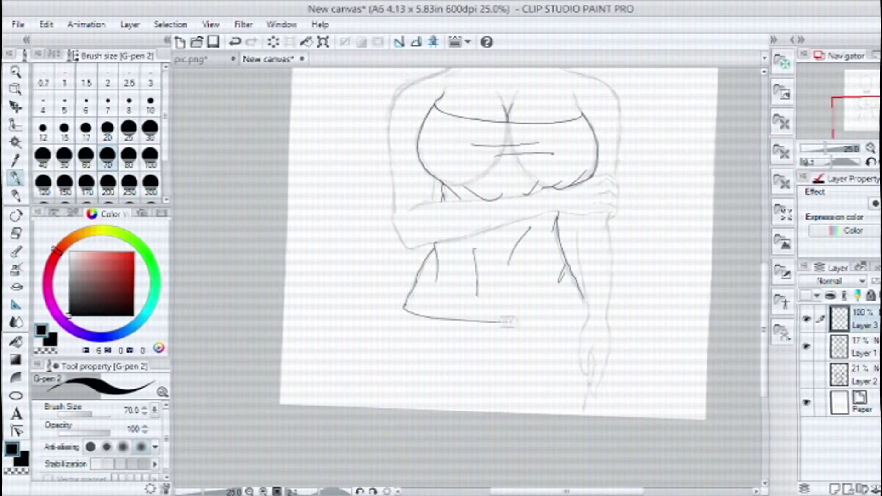
Step: Trace the crotch and thigh lines onto Layer 1 from Layer 2 at 9% opacity and hide Layer 2
click(808, 374)
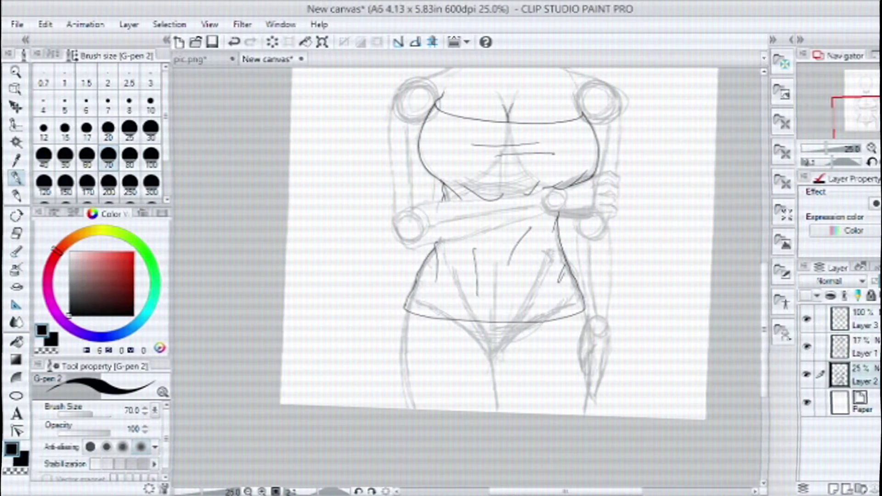
drag(875, 281, 876, 283)
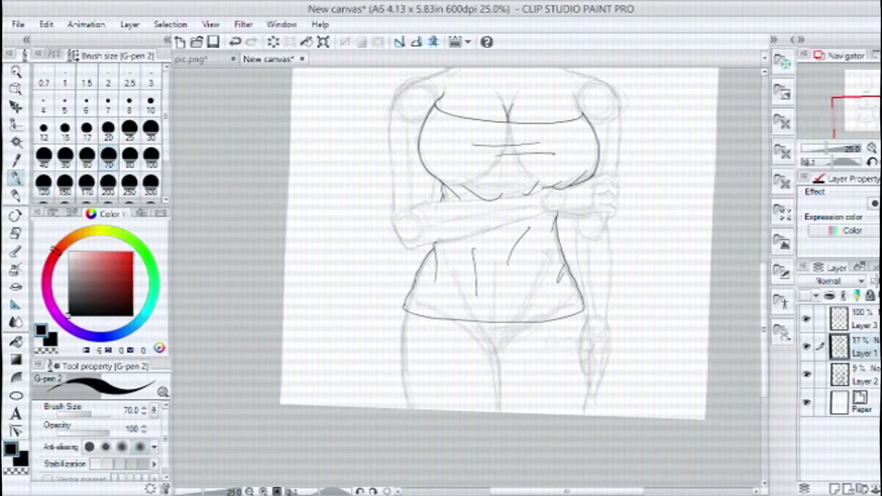
click(807, 374)
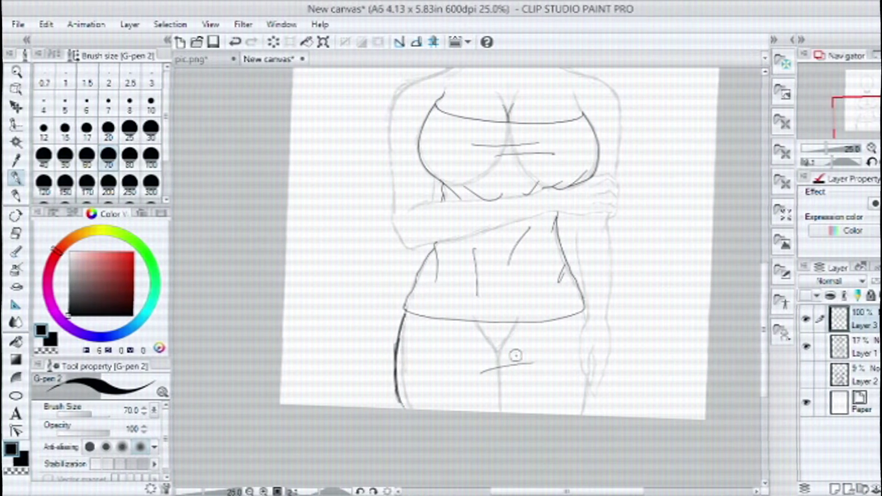
Step: Draw a crease on the trousers just below the crotch and redo the undone strokes
drag(524, 363, 529, 380)
click(251, 42)
click(251, 41)
click(251, 42)
scroll(460, 261, up, 2)
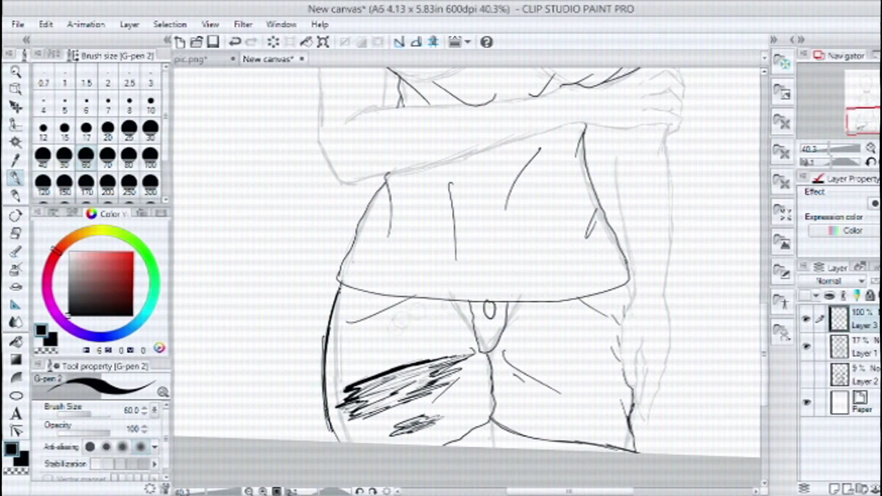
Step: Draw a curved front pocket band with small stitch marks below the hem on the left hip
scroll(399, 322, up, 4)
key(e)
key(p)
mouse_move(329, 343)
mouse_down()
mouse_move(481, 287)
mouse_move(478, 281)
mouse_up()
drag(443, 295, 441, 299)
drag(395, 314, 394, 318)
drag(347, 334, 345, 339)
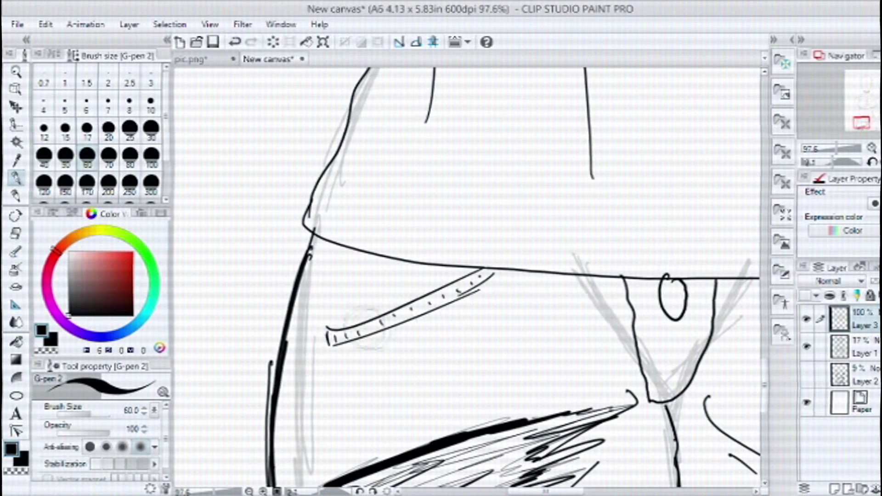
Step: Erase the thick outer thigh outline and the edge of the ripped-fabric scribble at eraser size 250
mouse_move(492, 266)
mouse_down()
mouse_move(423, 281)
mouse_move(570, 138)
mouse_up()
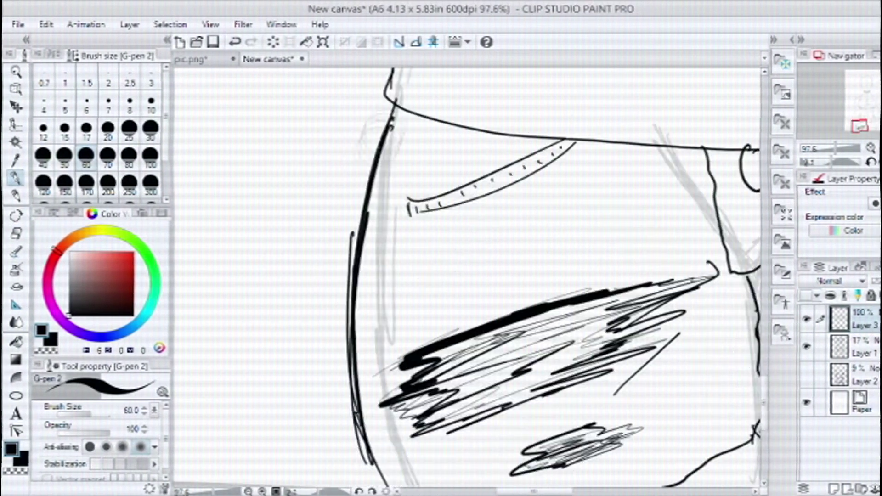
key(e)
mouse_move(372, 445)
mouse_down()
mouse_move(349, 272)
mouse_move(372, 351)
mouse_up()
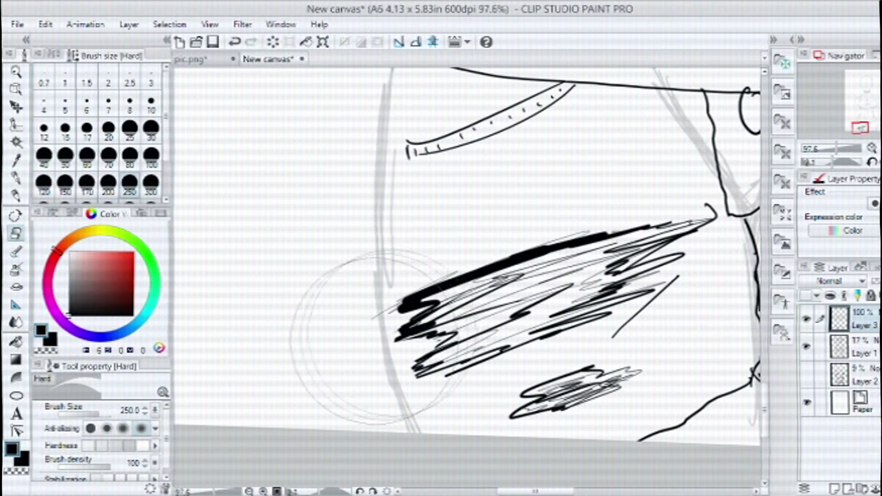
key(p)
key(e)
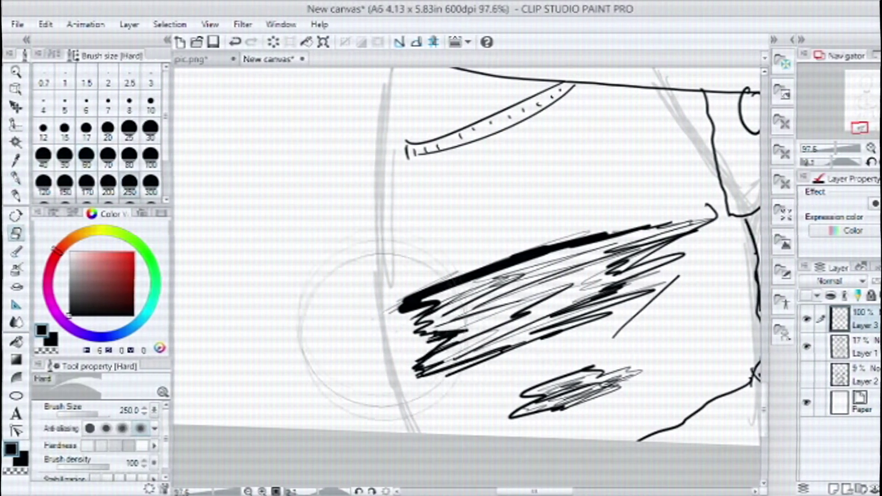
Step: Redraw the left outer thigh outline as a thinner line from the hem downward at brush size 60
key(p)
drag(381, 335, 386, 367)
mouse_move(395, 74)
mouse_down()
mouse_move(382, 459)
mouse_move(416, 349)
mouse_up()
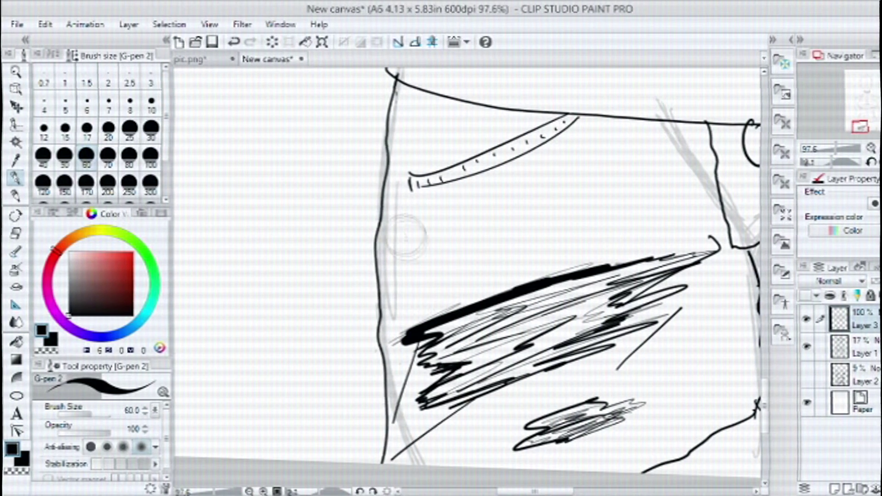
Step: Draw a stitched pocket band on the right hip below the hem and add short creases beside it
scroll(406, 237, down, 3)
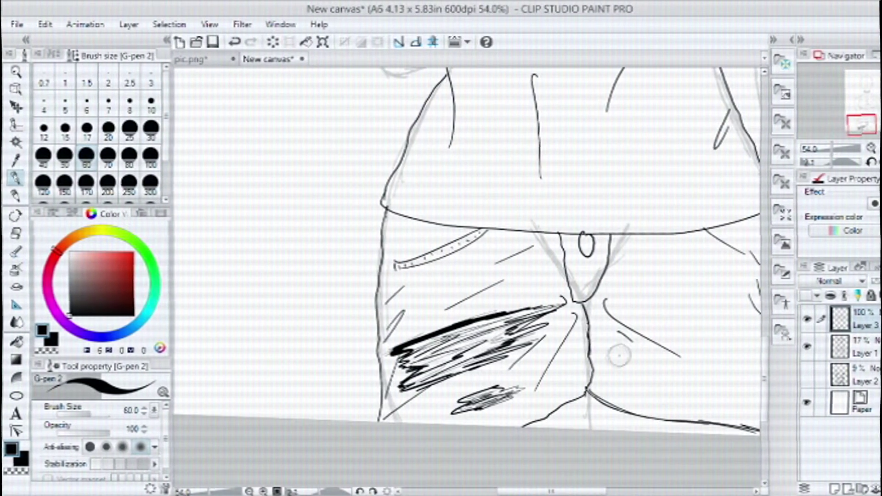
mouse_move(723, 310)
mouse_down()
mouse_move(588, 258)
mouse_move(532, 253)
mouse_move(529, 291)
mouse_up()
scroll(413, 187, up, 5)
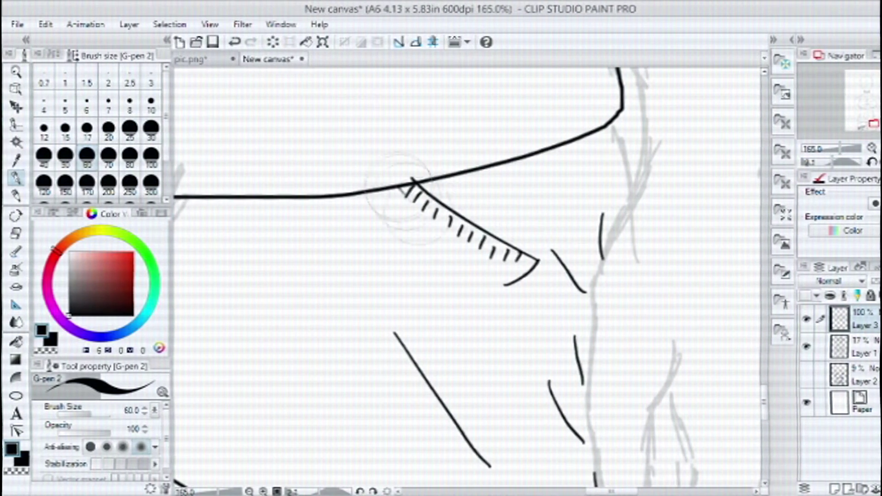
scroll(545, 274, down, 6)
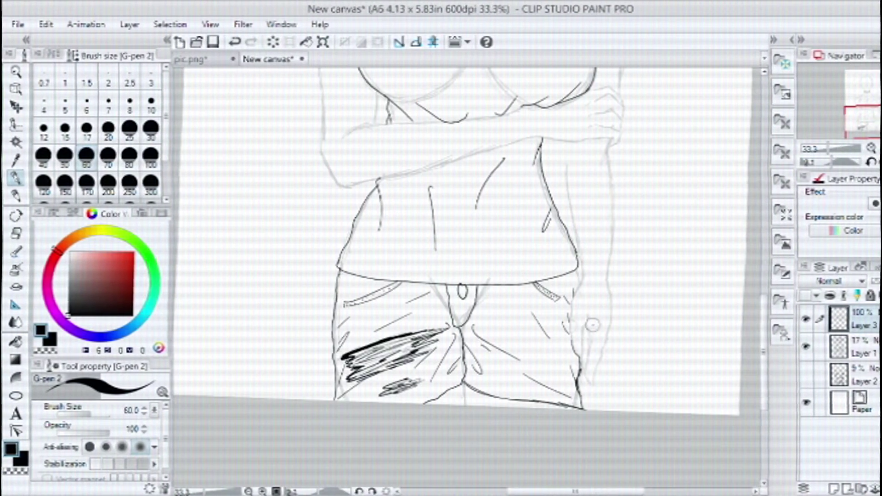
scroll(593, 325, down, 2)
Step: Consult the pic.png drawing for reference, return to New canvas and make the 17% sketch layer active
click(190, 59)
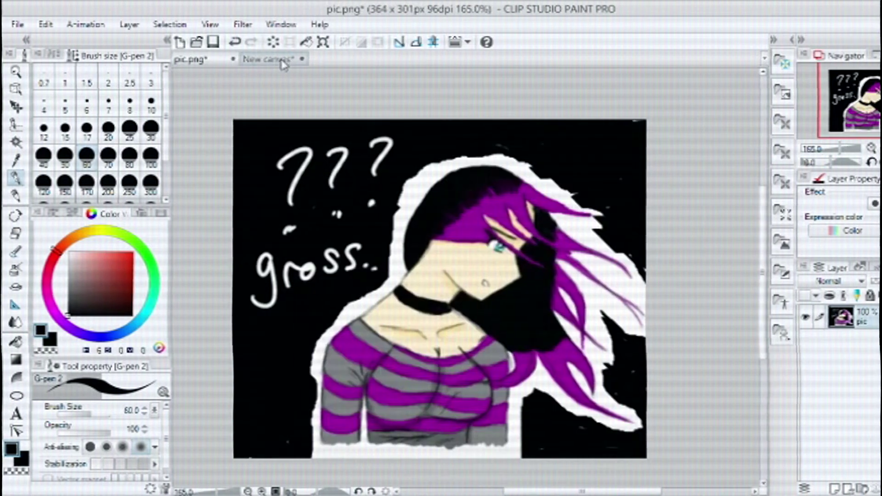
click(284, 60)
scroll(615, 275, up, 3)
scroll(681, 272, up, 2)
click(822, 374)
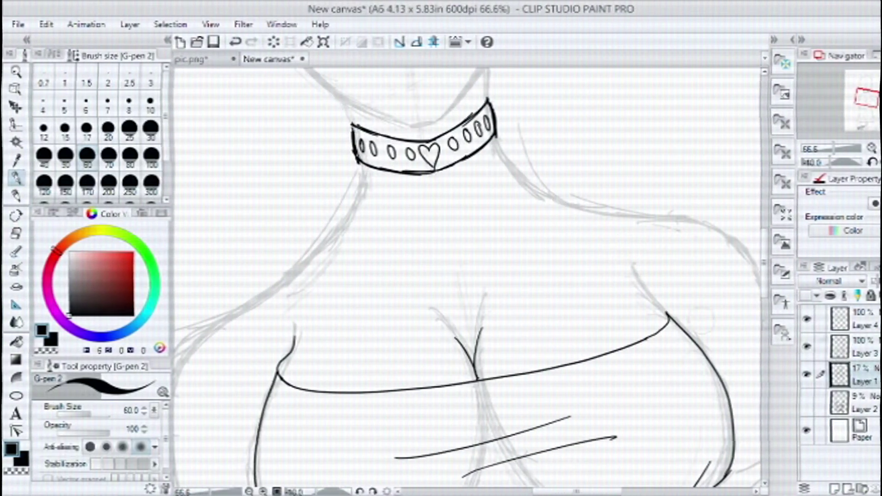
Step: Try inking two collarbone lines above the strapless top on Layer 3 and undo the attempt
key(r)
drag(551, 117, 436, 99)
key(p)
key(r)
mouse_move(441, 286)
mouse_down()
mouse_move(577, 276)
mouse_move(608, 398)
mouse_move(657, 360)
mouse_move(551, 230)
mouse_move(607, 285)
mouse_move(616, 367)
mouse_up()
key(p)
key(r)
key(e)
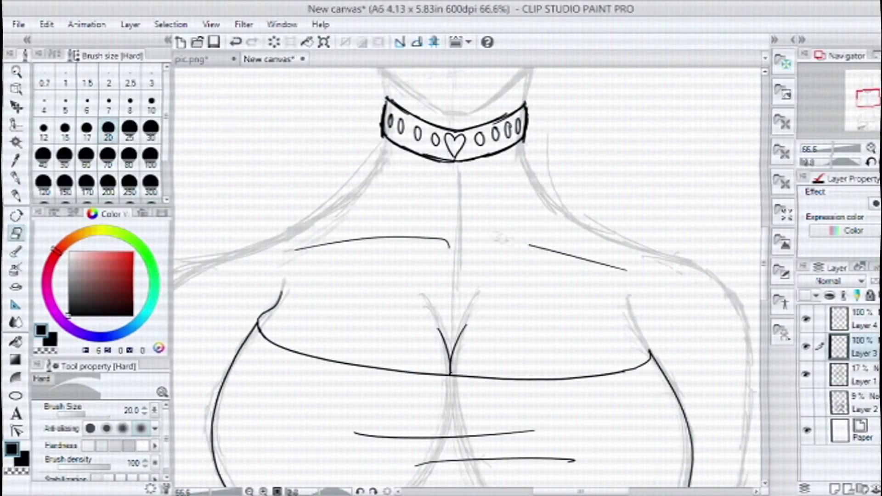
key(p)
click(236, 42)
Step: Sketch both collarbones on Layer 1 and erase the construction lines across the middle of the top
drag(662, 395, 688, 275)
mouse_move(476, 271)
mouse_down()
mouse_move(482, 256)
mouse_move(611, 174)
mouse_up()
mouse_move(597, 257)
mouse_down()
mouse_move(571, 285)
mouse_move(482, 263)
mouse_move(611, 166)
mouse_up()
key(ctrl+0)
key(e)
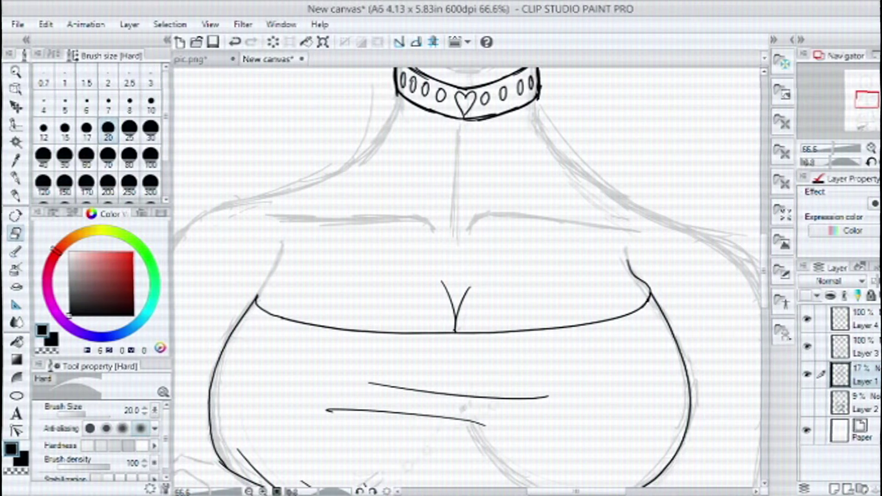
Step: Sketch the facial features on the blank head: curved eye guidelines, two eye ovals, a nose circle and a mouth oval
key(p)
mouse_move(586, 388)
mouse_down()
mouse_move(591, 302)
mouse_move(556, 487)
mouse_move(678, 461)
mouse_move(660, 478)
mouse_move(596, 333)
mouse_up()
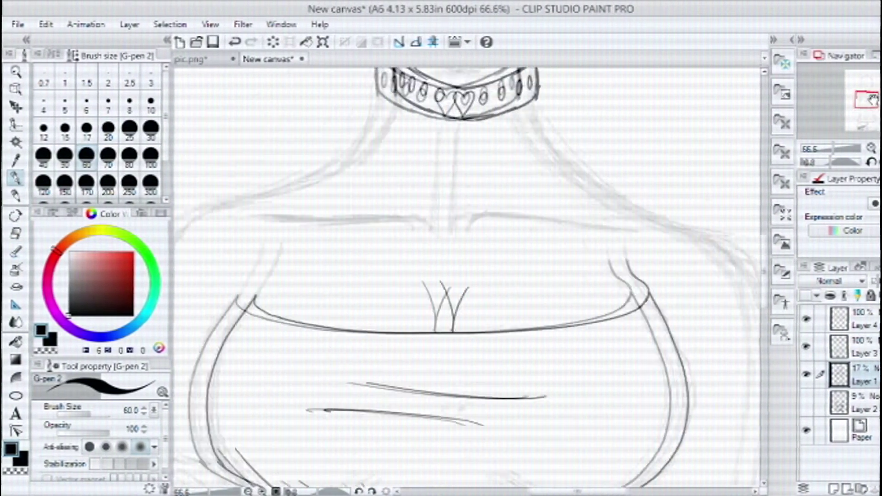
drag(452, 108, 478, 269)
drag(578, 132, 570, 395)
drag(595, 311, 589, 329)
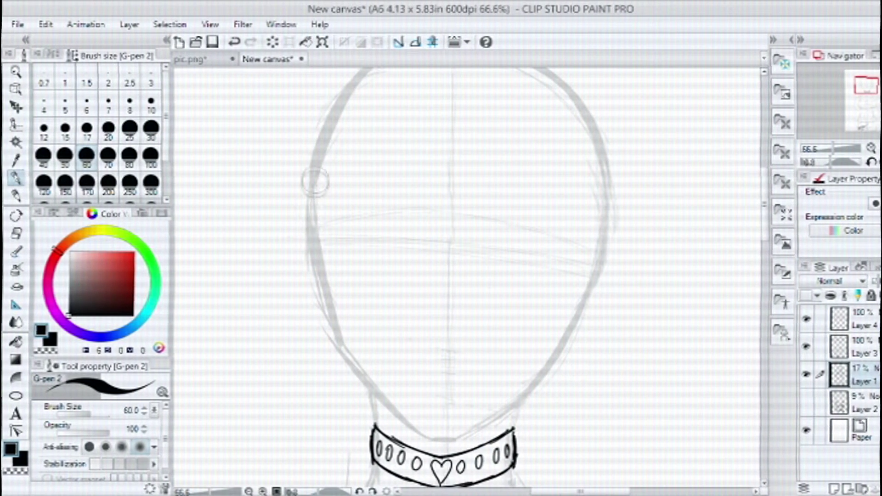
mouse_move(335, 237)
mouse_down()
mouse_move(475, 253)
mouse_move(597, 251)
mouse_up()
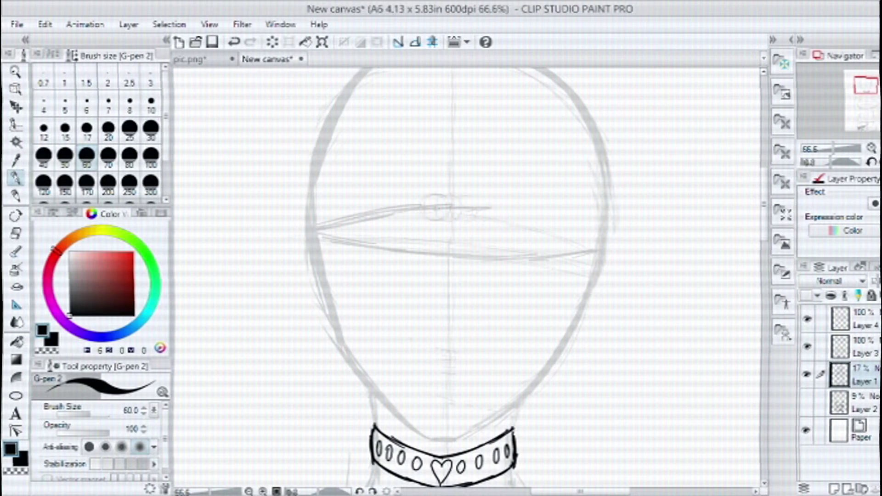
mouse_move(497, 220)
mouse_down()
mouse_move(547, 251)
mouse_move(543, 226)
mouse_up()
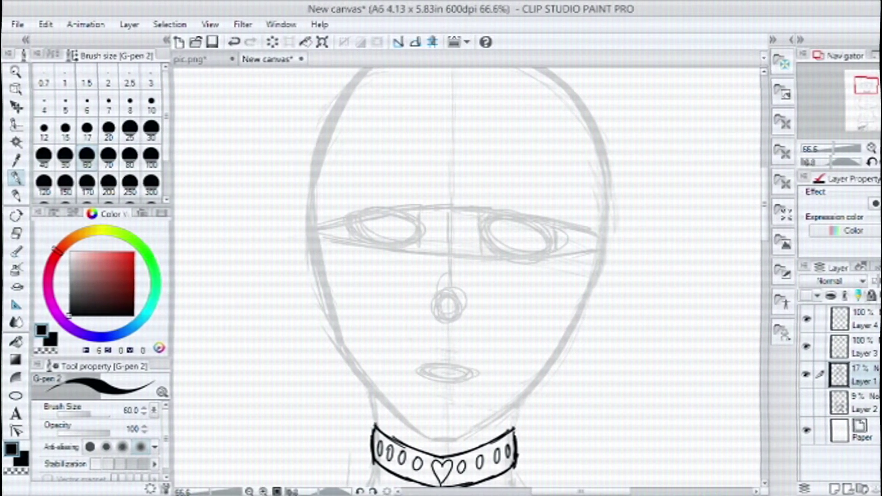
Step: Ink the curved lower edge of the nose on Layer 3 at brush size 60
key(alt+])
scroll(447, 340, up, 2)
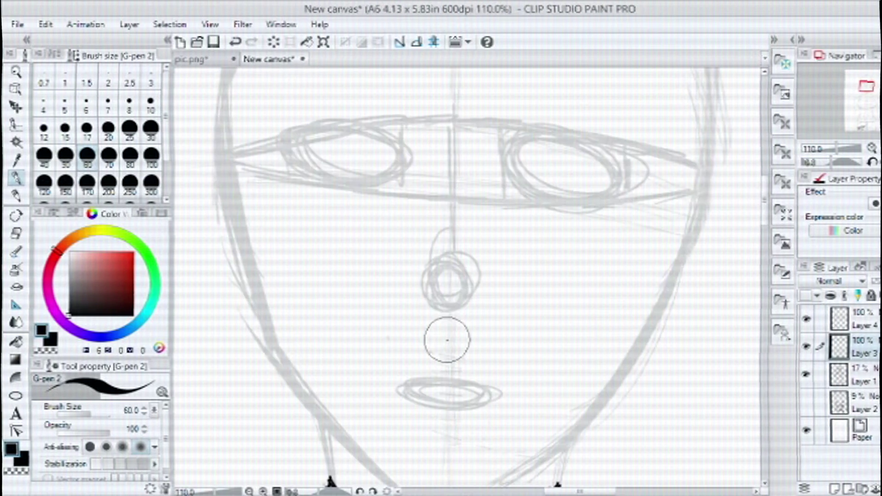
scroll(473, 321, up, 3)
drag(472, 321, 441, 257)
mouse_move(410, 215)
mouse_down()
mouse_move(421, 288)
mouse_move(443, 304)
mouse_move(438, 255)
mouse_move(506, 267)
mouse_up()
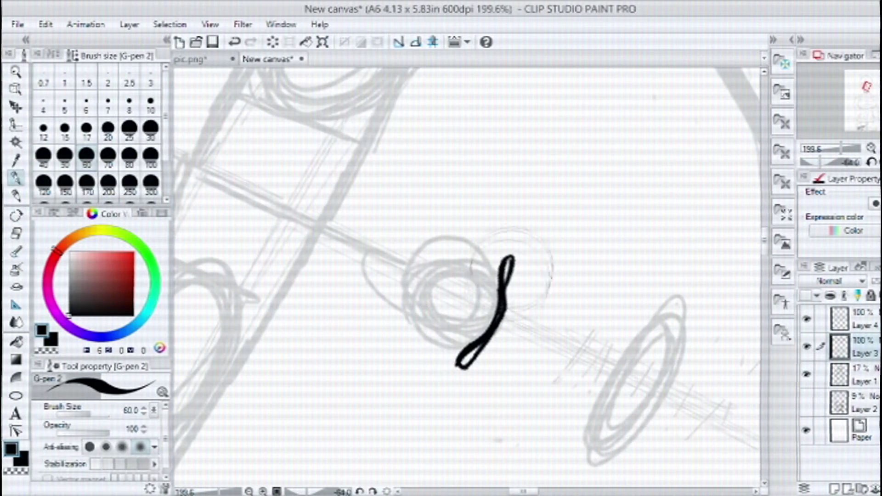
Step: Ink the mouth over its sketched oval, with upturned corners and thin lip lines
scroll(542, 317, down, 1)
drag(542, 317, 572, 225)
drag(450, 313, 416, 318)
scroll(432, 312, up, 2)
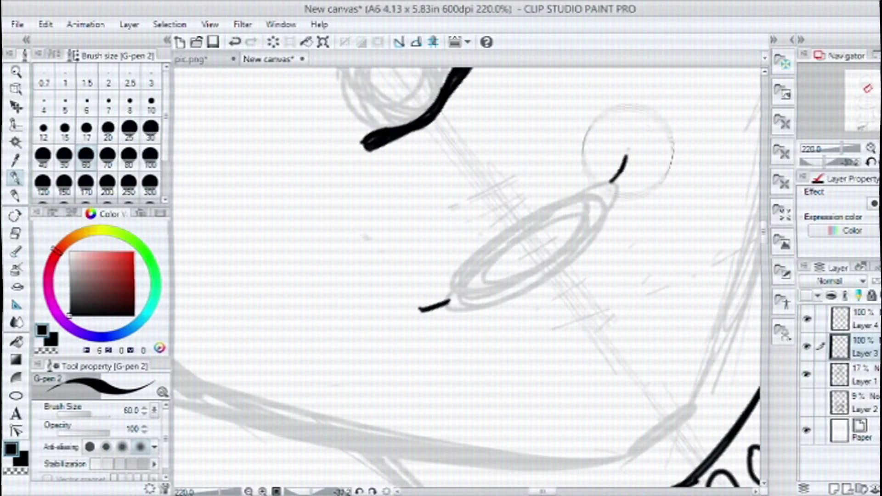
mouse_move(613, 184)
mouse_down()
mouse_move(630, 147)
mouse_move(574, 258)
mouse_move(528, 322)
mouse_move(506, 257)
mouse_up()
drag(488, 375, 498, 395)
Step: Ink the left eye's tapered upper and lower lids and its iris, refining the lines at brush size 12
key(h)
drag(413, 366, 528, 191)
mouse_move(416, 363)
mouse_down()
mouse_move(482, 294)
mouse_move(522, 214)
mouse_up()
key(e)
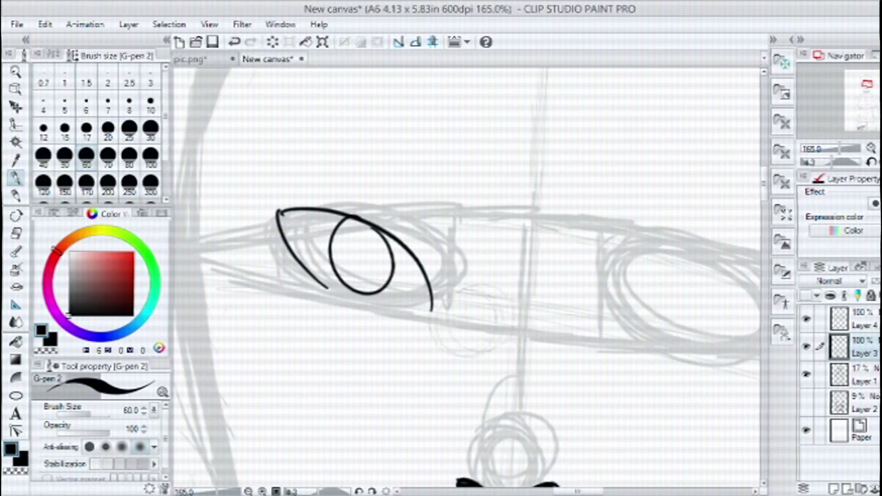
key(e)
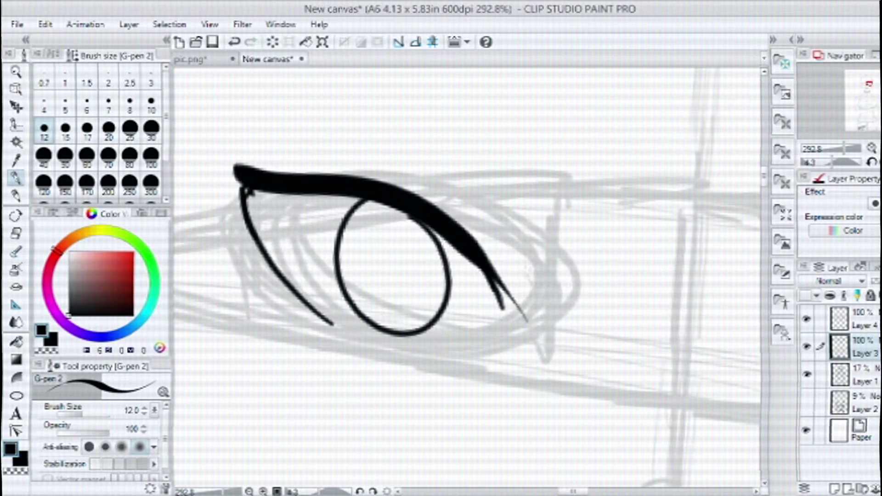
key(ctrl+z)
key(e)
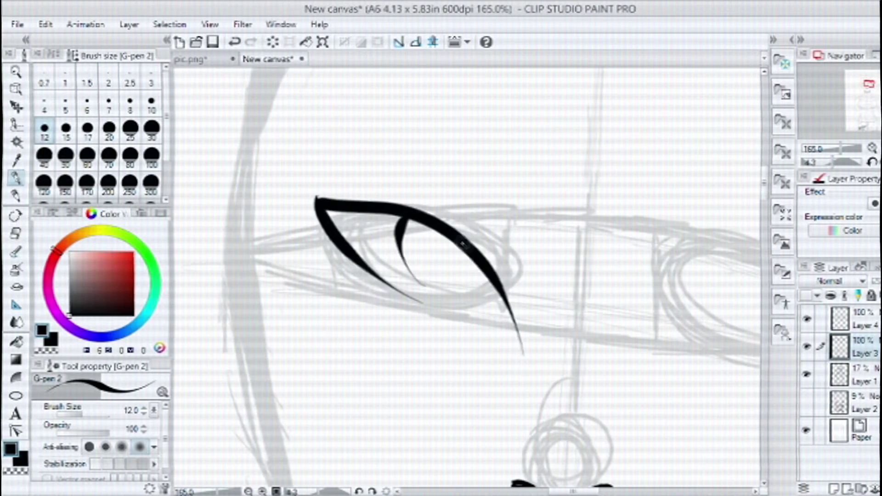
Step: Trim the inner tip of the left eye's upper lid at eraser size 20 and add flicked lashes
key(e)
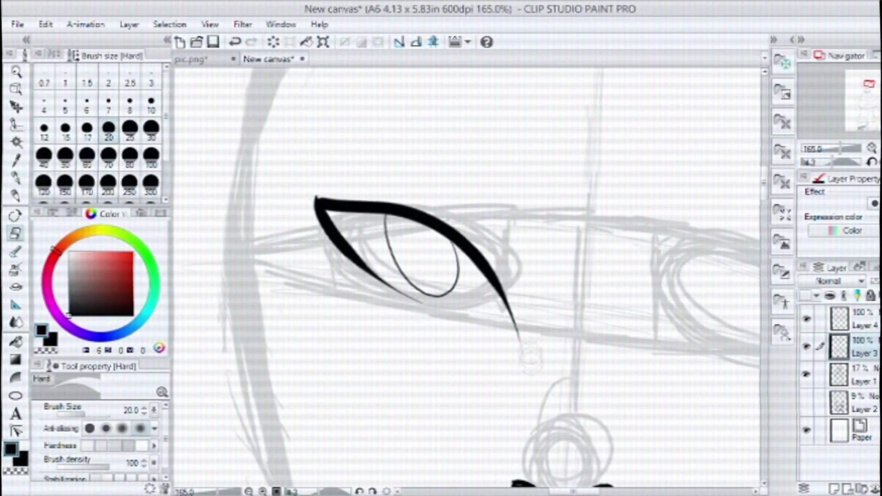
drag(512, 317, 502, 298)
key(p)
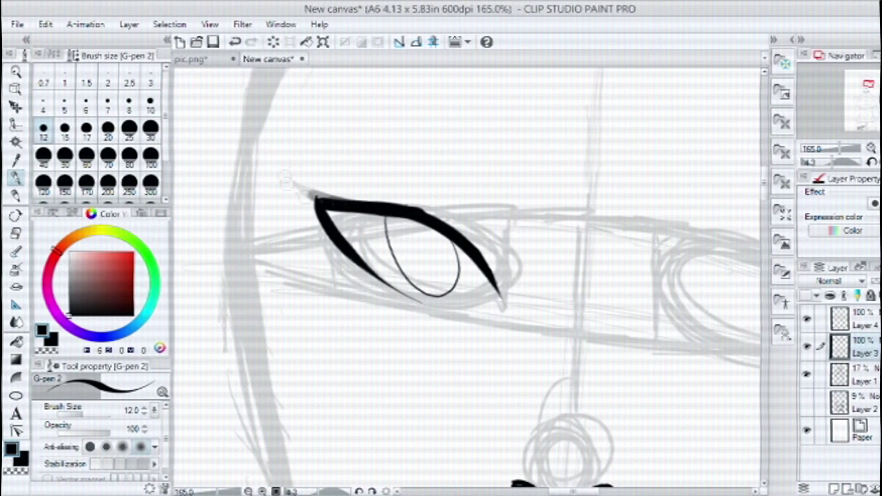
scroll(421, 216, down, 6)
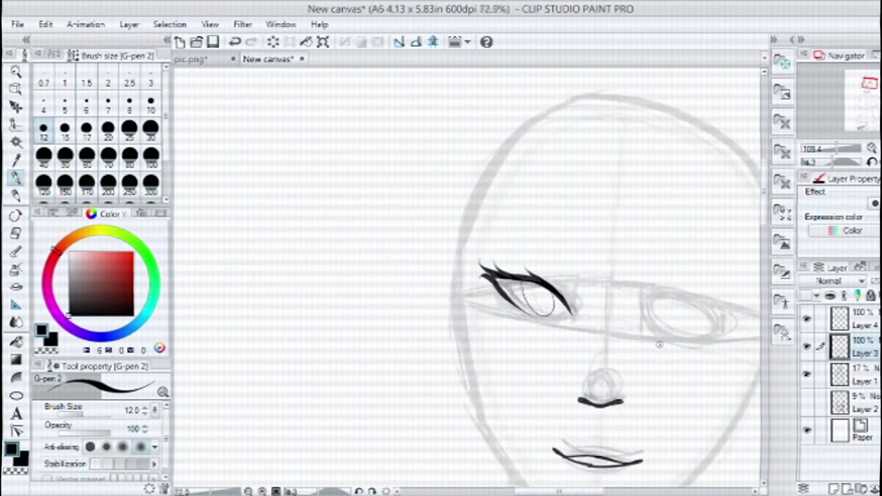
Step: Copy the selected left eye onto its own layer, mirrored and tilted to fit the right eye sketch
scroll(552, 260, up, 3)
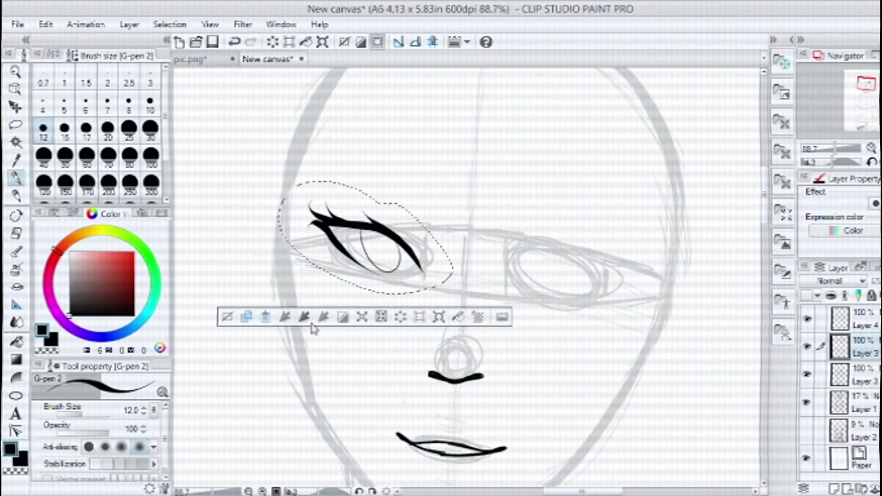
key(ctrl+c)
key(ctrl+v)
key(ctrl+t)
drag(364, 240, 561, 266)
drag(668, 214, 671, 227)
drag(616, 294, 620, 294)
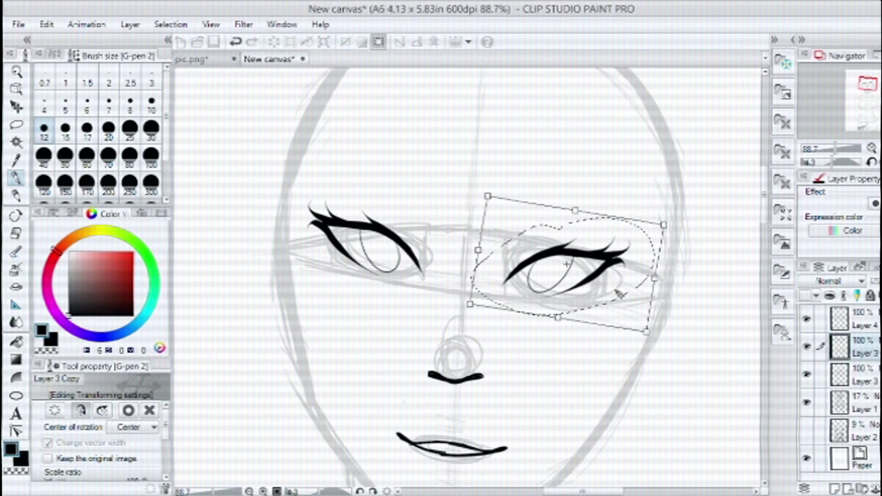
key(Return)
Step: Examine the paired eyes with Layer 1 hidden, restore the layer, clear the selection and compare with pic.png
click(807, 403)
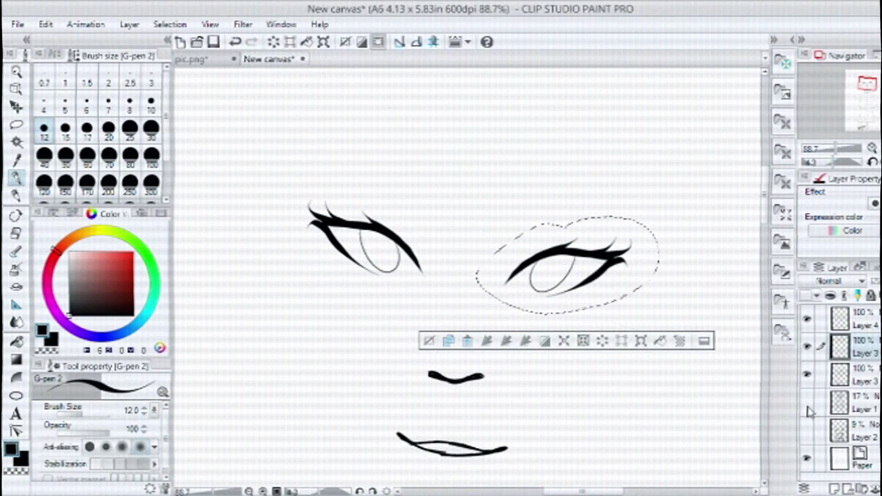
click(807, 403)
key(ctrl+d)
scroll(646, 404, down, 4)
mouse_move(646, 404)
mouse_down()
mouse_move(646, 167)
mouse_move(610, 406)
mouse_up()
scroll(610, 405, up, 1)
key(ctrl+Tab)
key(ctrl+Tab)
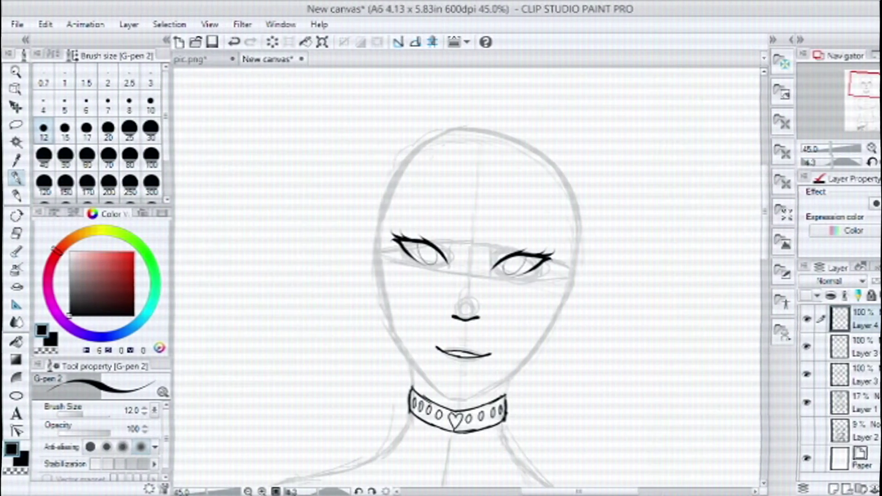
Step: Sketch the first long hair strands on Layer 1, flowing from the upper left of the head to the shoulder
scroll(438, 170, up, 3)
key(e)
drag(410, 105, 384, 143)
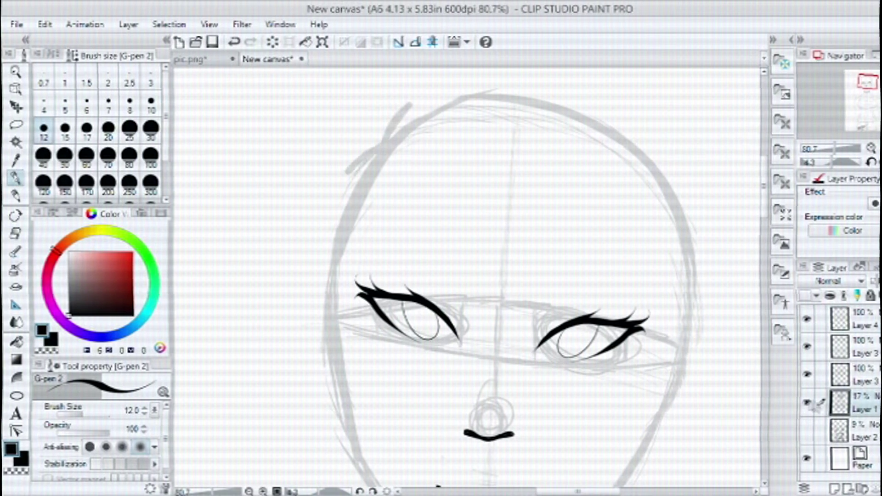
scroll(505, 257, down, 2)
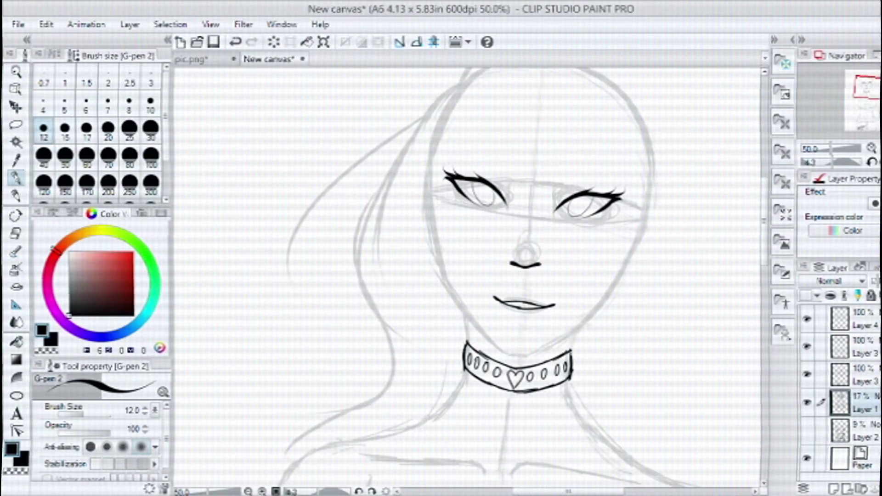
Step: Sketch the outer left hair waves, a fringe swept across the forehead and the hair outline over the crown
drag(616, 401, 562, 461)
drag(329, 202, 243, 414)
drag(322, 238, 248, 368)
scroll(669, 316, down, 1)
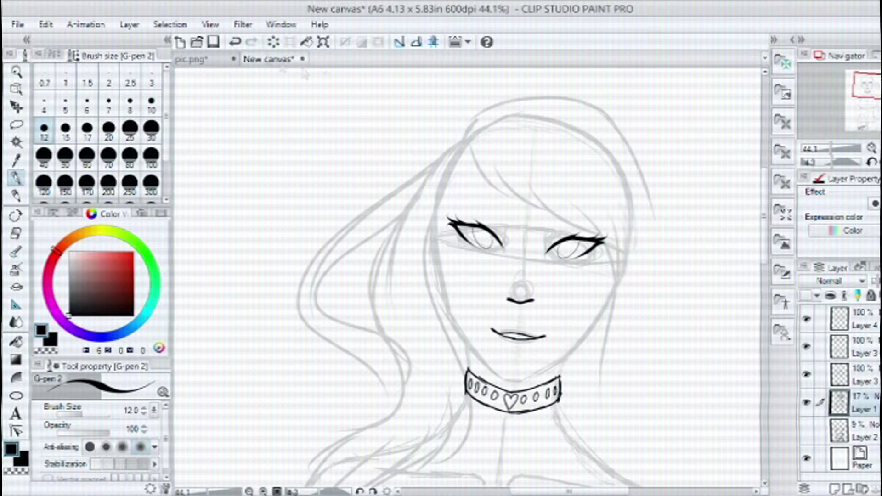
Step: Sketch long wavy hair down the right side past the shoulder and erase the shoulder lines it overlaps
drag(597, 367, 503, 161)
drag(505, 276, 491, 165)
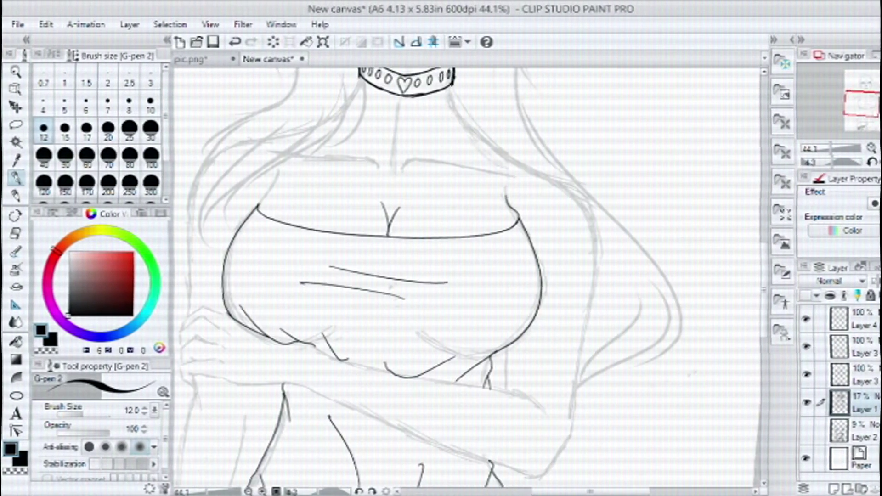
scroll(467, 276, down, 3)
scroll(466, 276, up, 1)
scroll(574, 249, up, 1)
key(b)
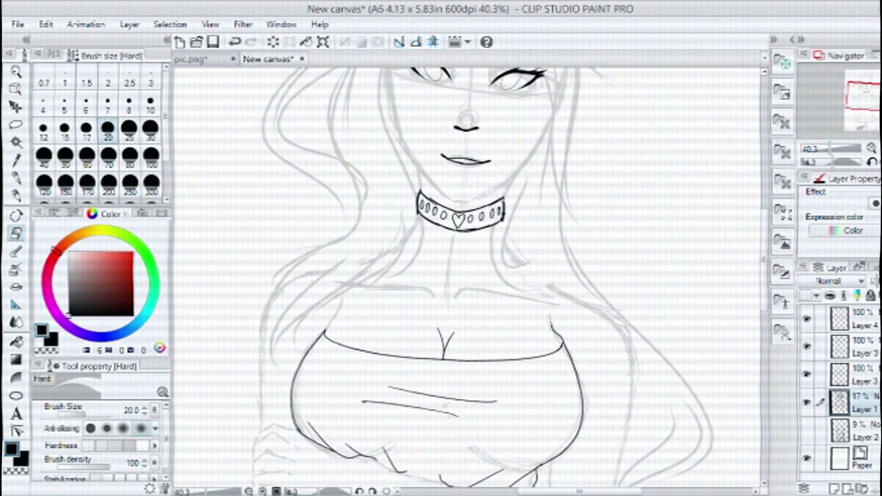
key(p)
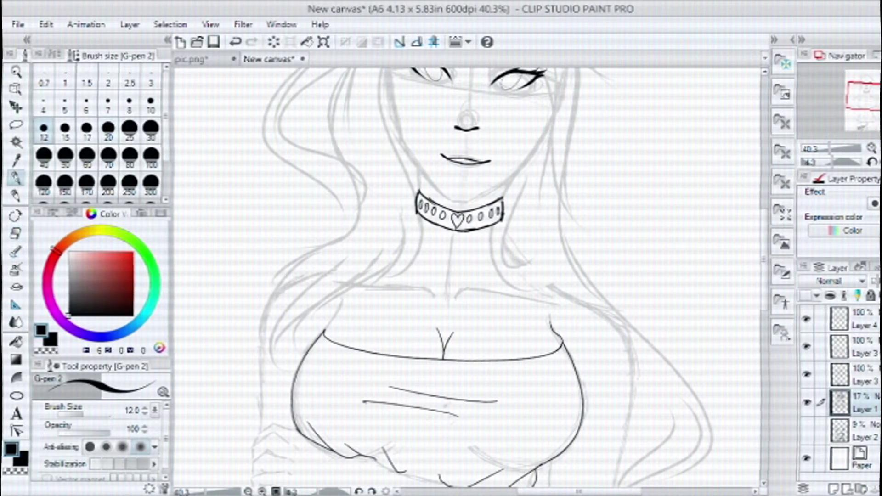
Step: Add flicked strands at the crown and right side of the hair, and erase the eye and nose guidelines
mouse_move(630, 183)
mouse_down()
mouse_move(630, 334)
mouse_move(633, 322)
mouse_up()
key(b)
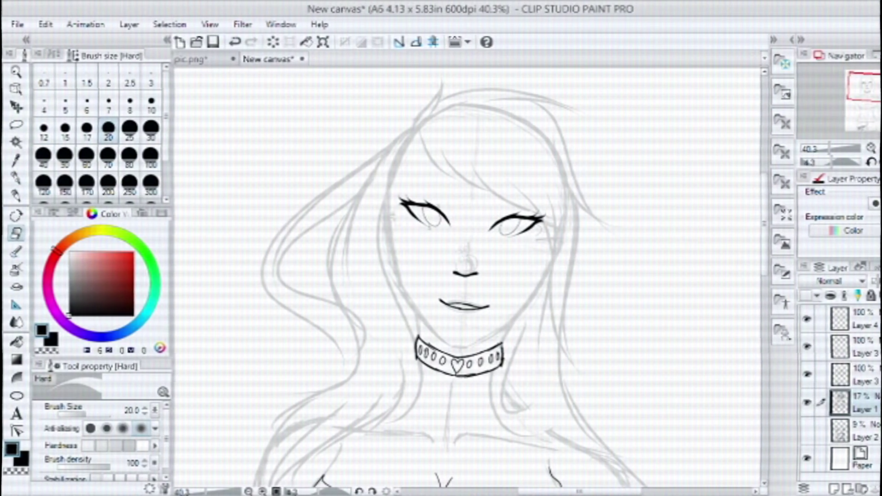
key(p)
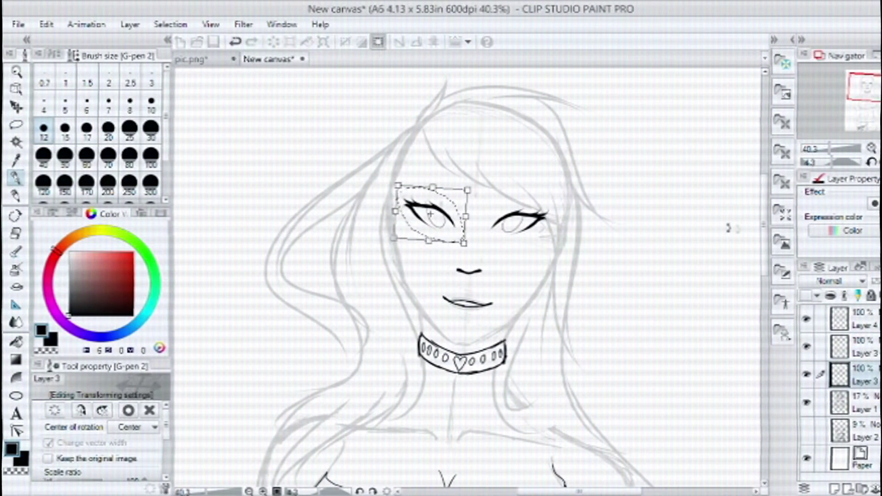
Step: Adjust the placement and tilt of the inked eyes with a free transform, one eye at a time
key(Return)
scroll(533, 291, up, 2)
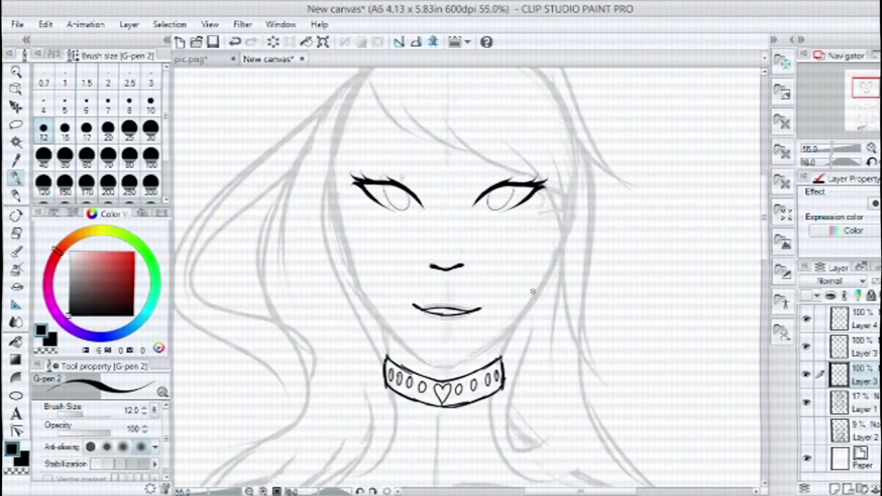
scroll(533, 292, up, 1)
key(ctrl+z)
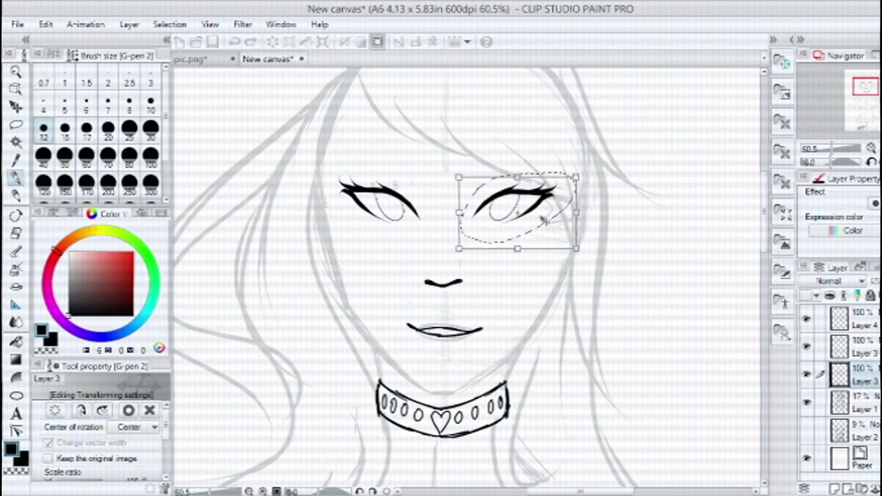
key(Escape)
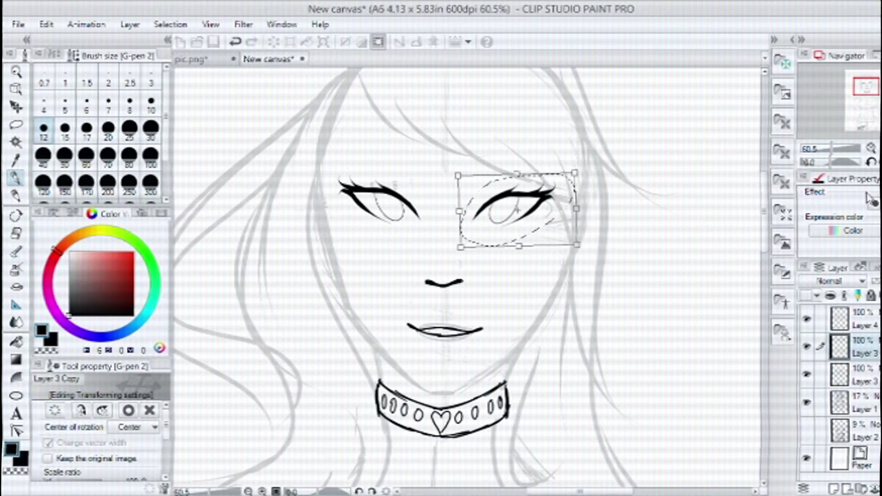
key(Return)
Step: Undo the first fringe strokes on Layer 4 and ink tapered fringe strands sweeping across the forehead toward the right eye
key(ctrl+plus)
key(ctrl+plus)
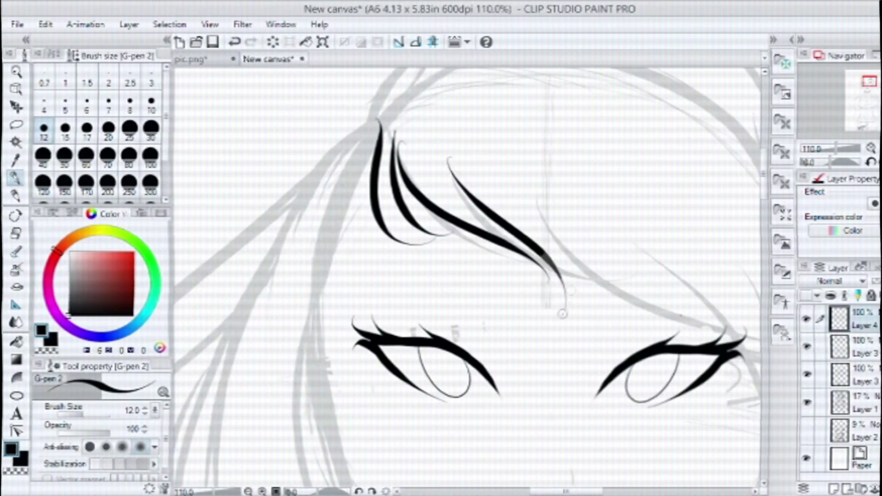
key(ctrl+z)
key(ctrl+z)
key(ctrl+z)
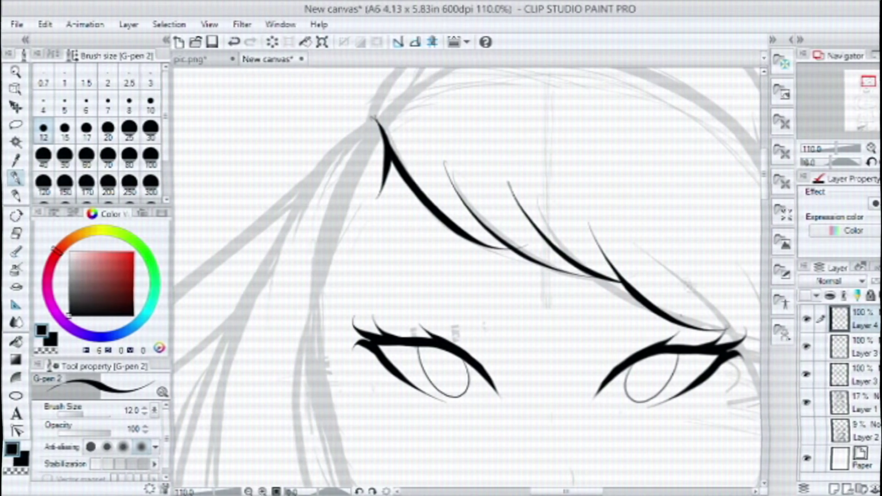
Step: Undo the first strands inked down the right of the face and ink the fringe tips crossing the right eye
key(ctrl+minus)
key(ctrl+minus)
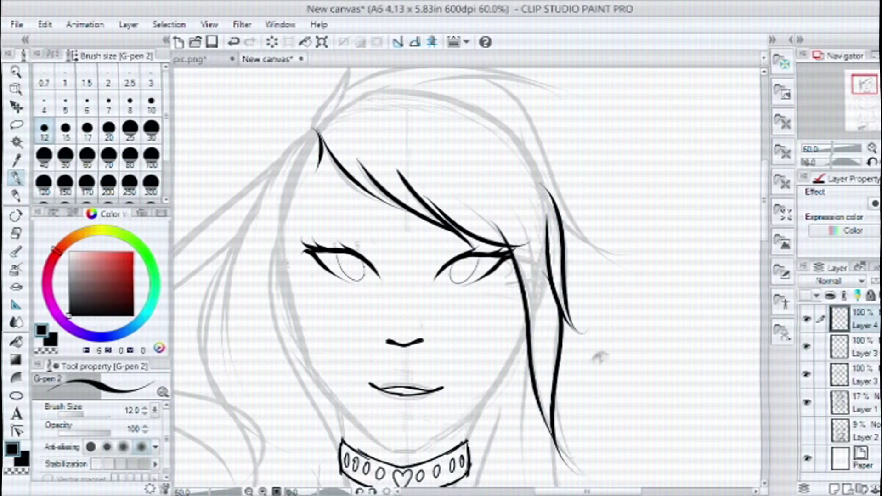
click(235, 41)
click(235, 42)
click(235, 42)
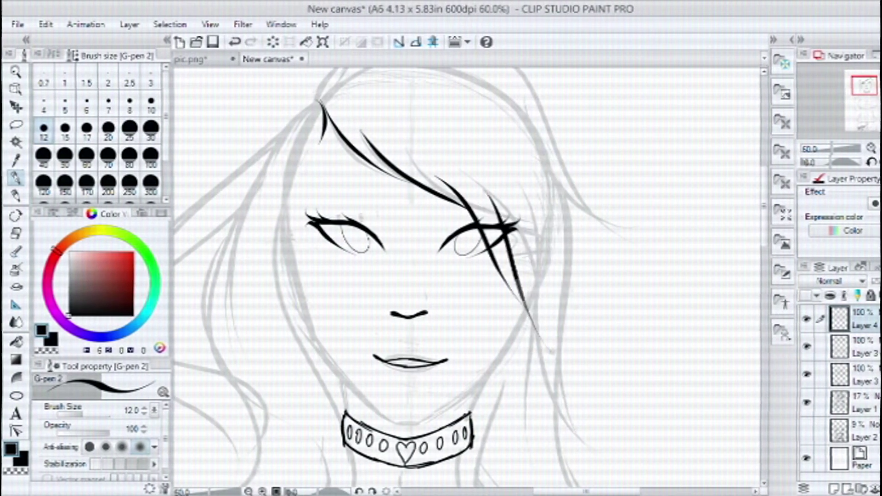
Step: Ink long tapered strands down the right side of the face and a small flick at the crown
drag(569, 252, 573, 430)
drag(531, 322, 553, 427)
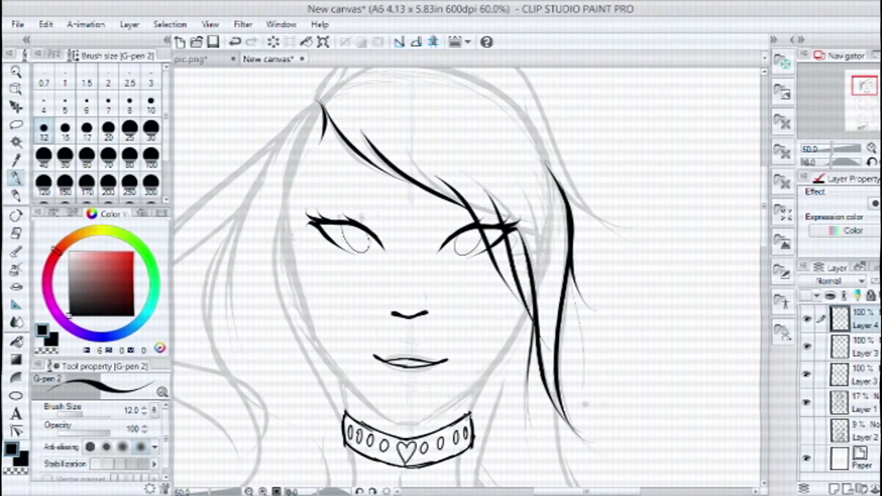
drag(414, 230, 414, 299)
drag(505, 184, 597, 299)
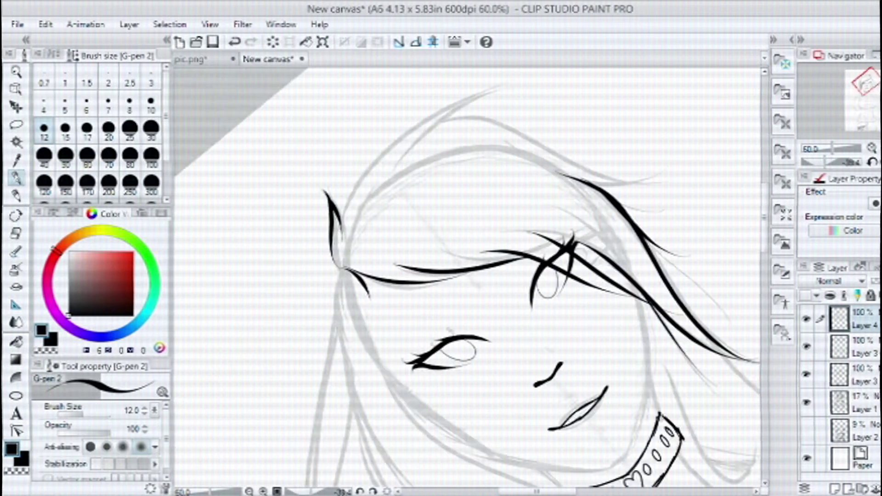
Step: Ink the crown's left edge, the looped front locks beside the choker and the long right wave down past the bust
drag(643, 345, 591, 305)
drag(620, 275, 436, 138)
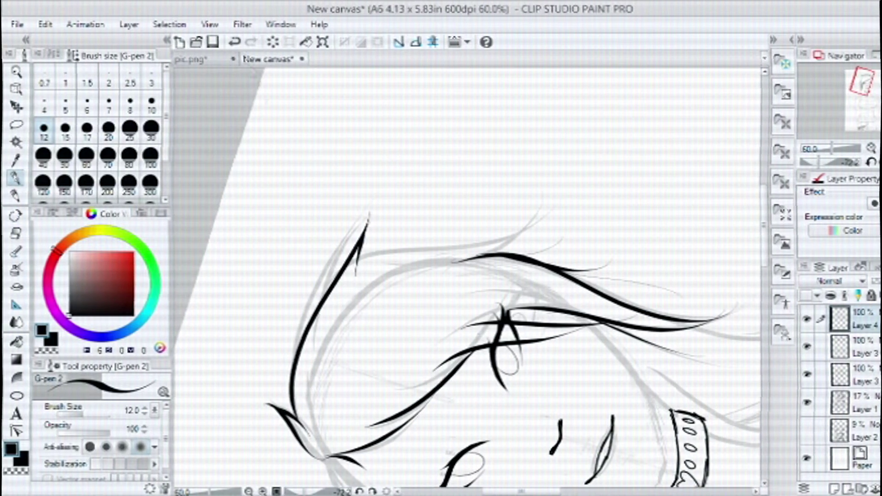
drag(505, 391, 630, 312)
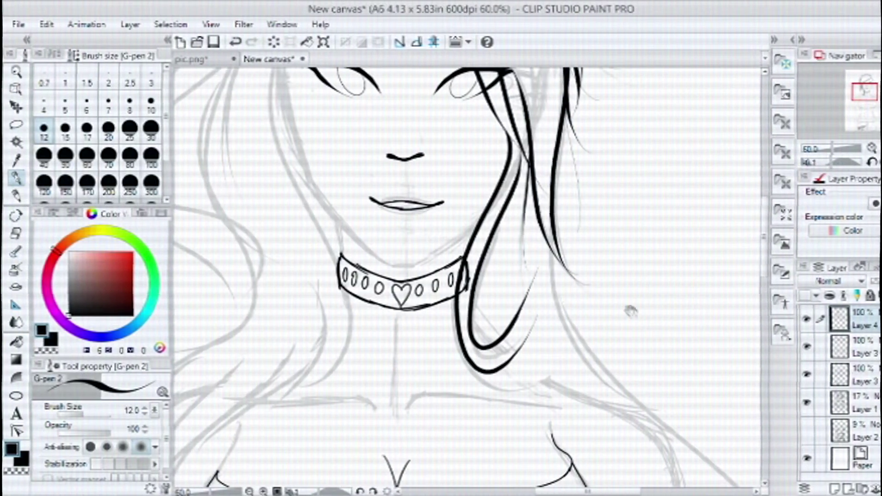
scroll(631, 312, down, 2)
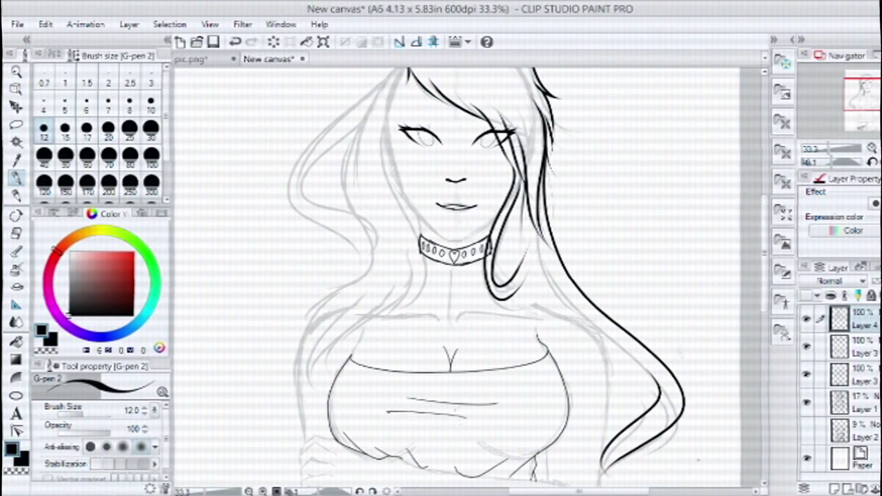
Step: Ink the hair outline over the crown and the left waves, ending in split, curled locks over the left shoulder
drag(501, 179, 630, 285)
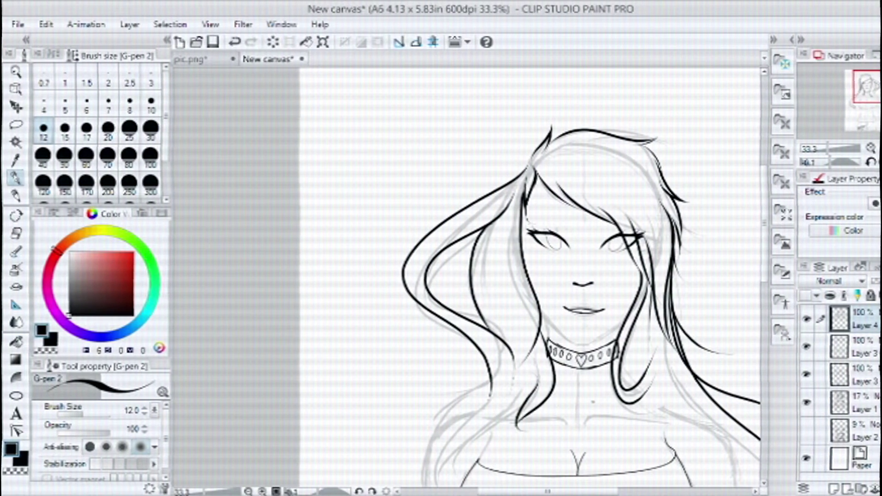
scroll(529, 276, up, 2)
drag(468, 276, 600, 143)
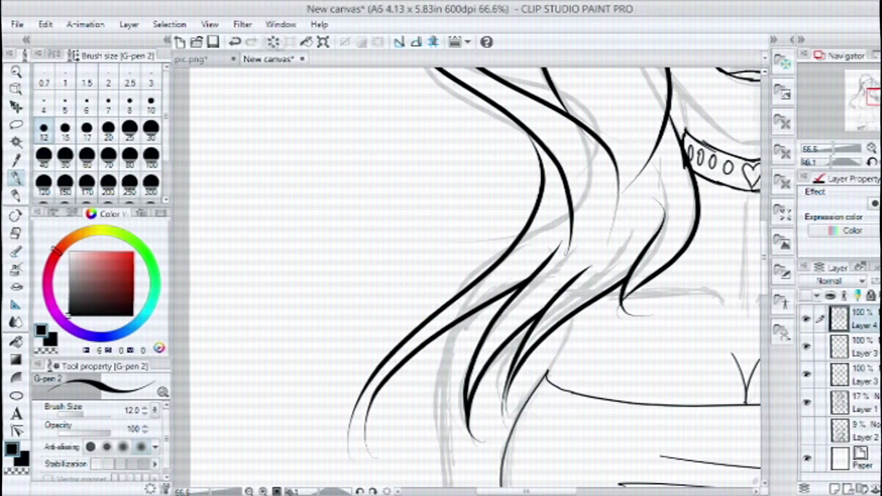
drag(436, 397, 528, 412)
scroll(528, 411, down, 2)
scroll(528, 411, down, 1)
drag(598, 229, 628, 293)
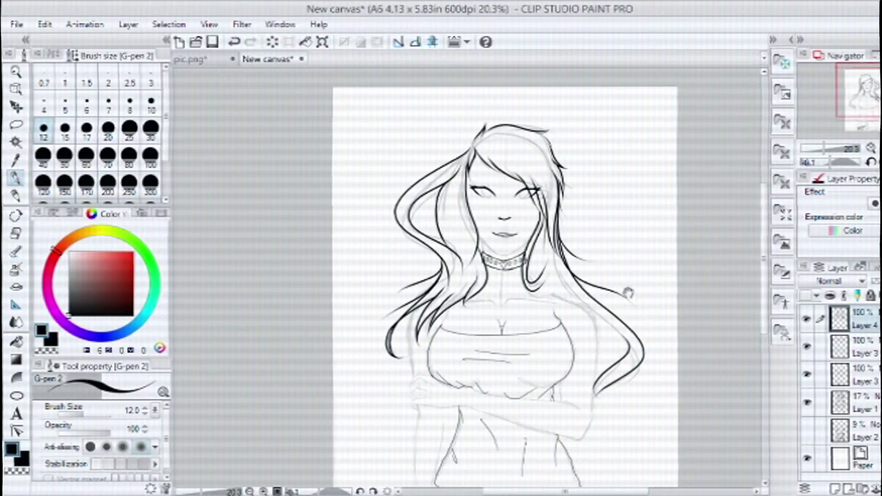
Step: Erase the outer left hair waves, re-ink that side as a straighter strand, and ink the jawline between the locks
scroll(454, 254, up, 2)
key(e)
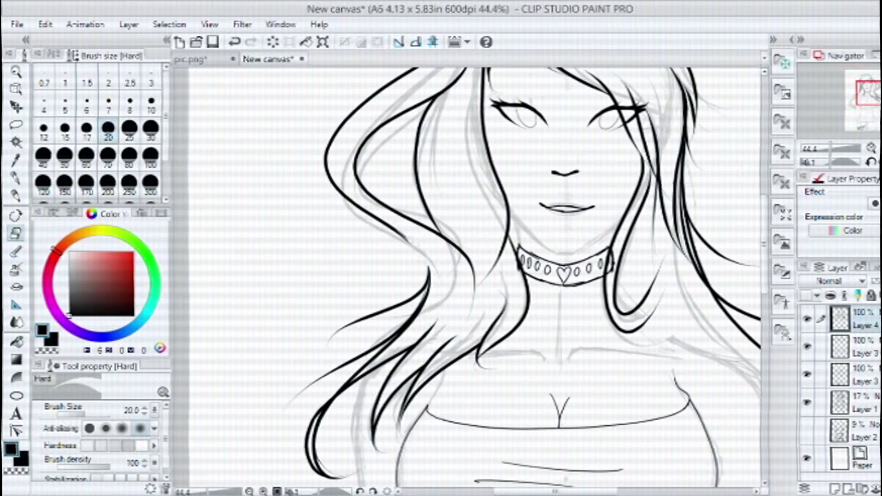
drag(329, 167, 386, 88)
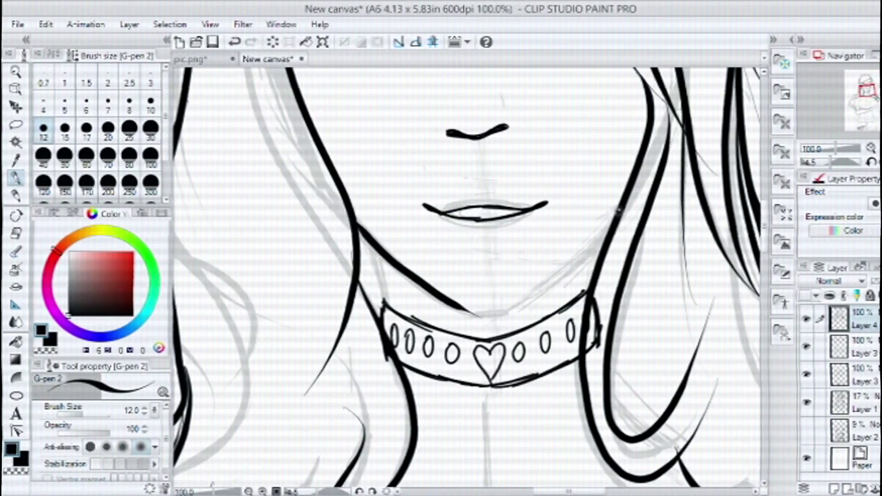
drag(464, 257, 441, 116)
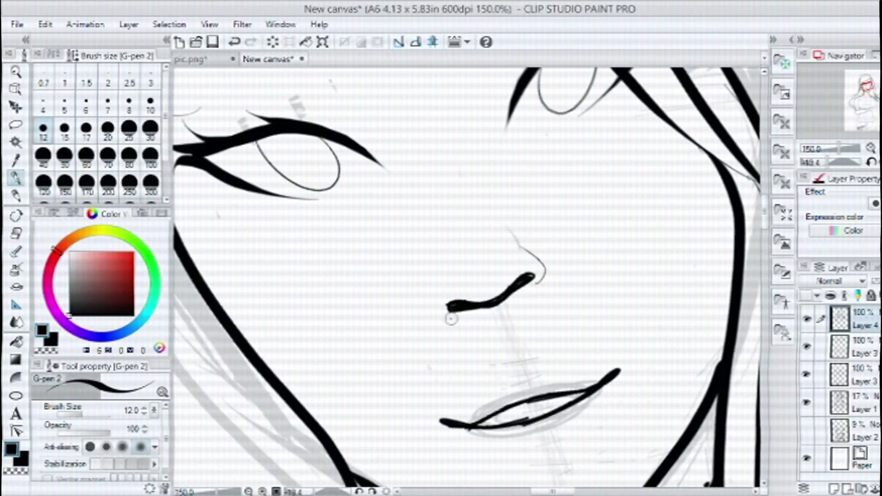
scroll(630, 318, down, 2)
Step: Ink the left armpit line above the strapless top and lower the opacity of Layer 3 to 26%
drag(459, 321, 690, 273)
scroll(429, 322, up, 3)
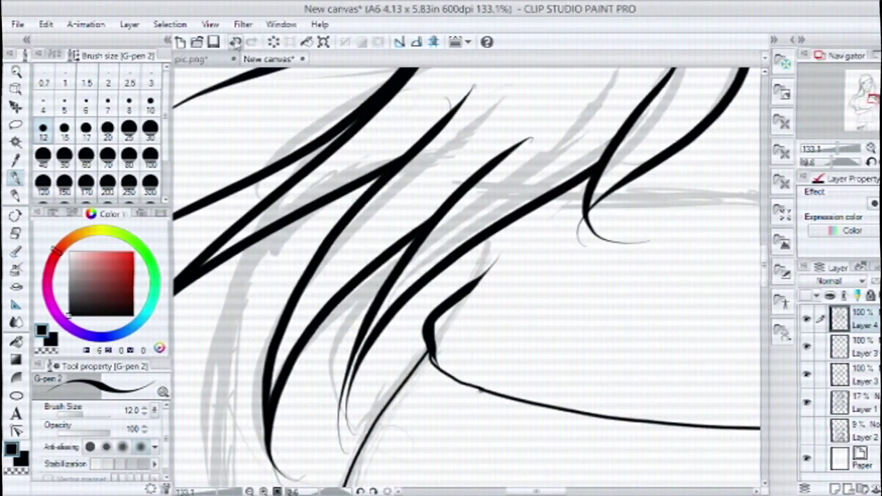
drag(430, 322, 464, 296)
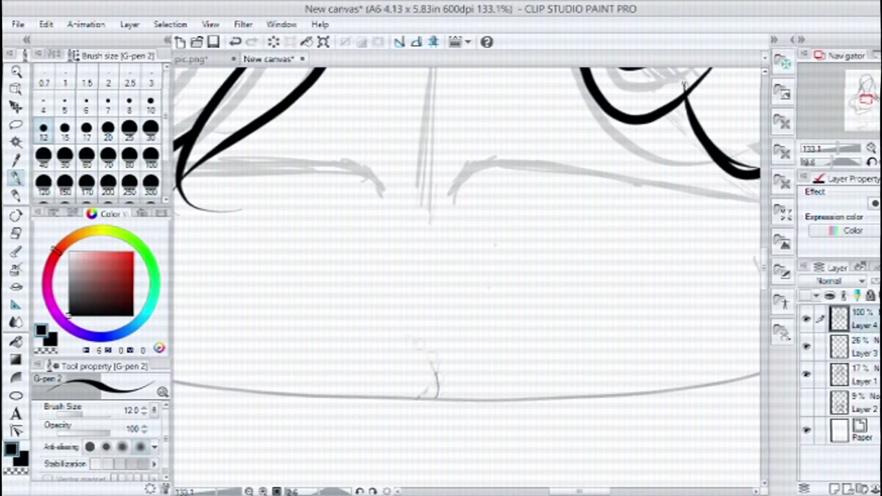
Step: Ink the cleavage, the fabric folds across the bust, and the outlines of the right arm and crossed forearm
scroll(466, 276, down, 4)
scroll(466, 275, up, 3)
mouse_move(597, 193)
mouse_down()
mouse_move(626, 237)
mouse_move(629, 317)
mouse_up()
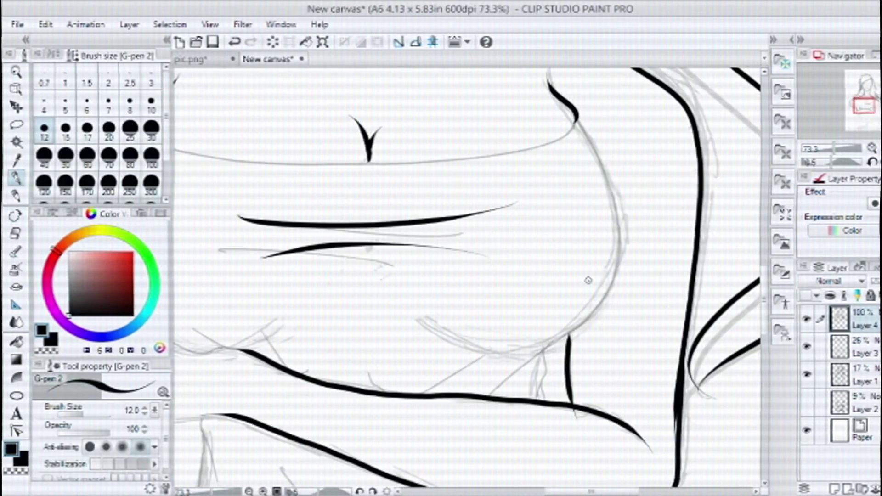
Step: Ink the side and lower contours of the strapless top, adding short gathered folds above the forearm
scroll(677, 238, up, 2)
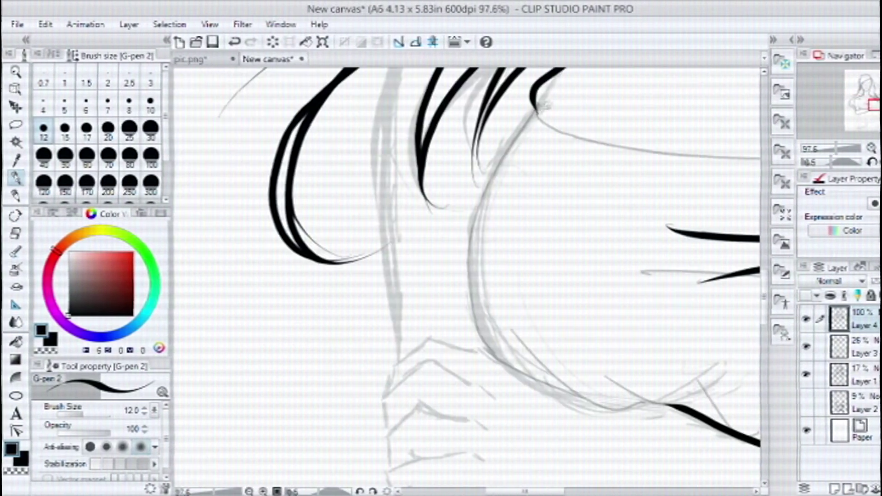
drag(679, 338, 447, 183)
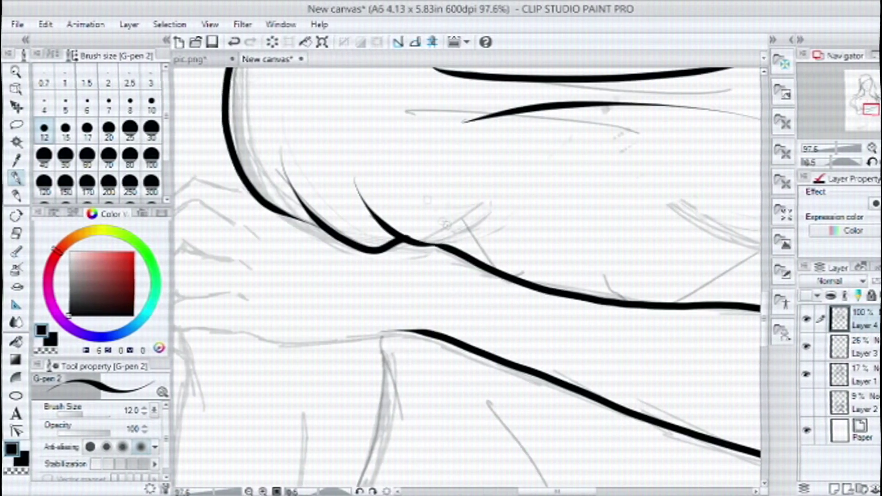
drag(544, 228, 392, 141)
drag(480, 209, 439, 134)
drag(459, 207, 312, 443)
drag(642, 186, 547, 383)
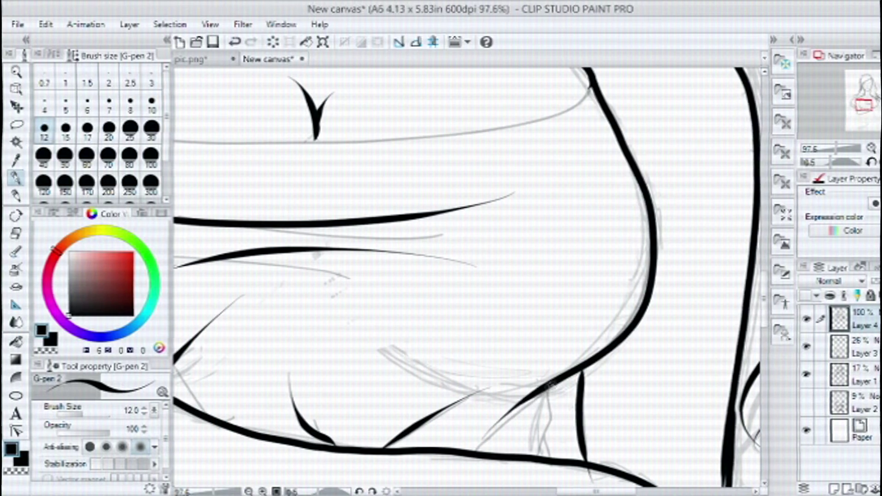
Step: Ink the small folds between the right arm and the bust, and the right half of the top's neckline
drag(414, 276, 574, 243)
scroll(467, 275, down, 4)
mouse_move(575, 184)
mouse_down()
mouse_move(510, 147)
mouse_move(466, 356)
mouse_up()
scroll(466, 276, up, 2)
key(p)
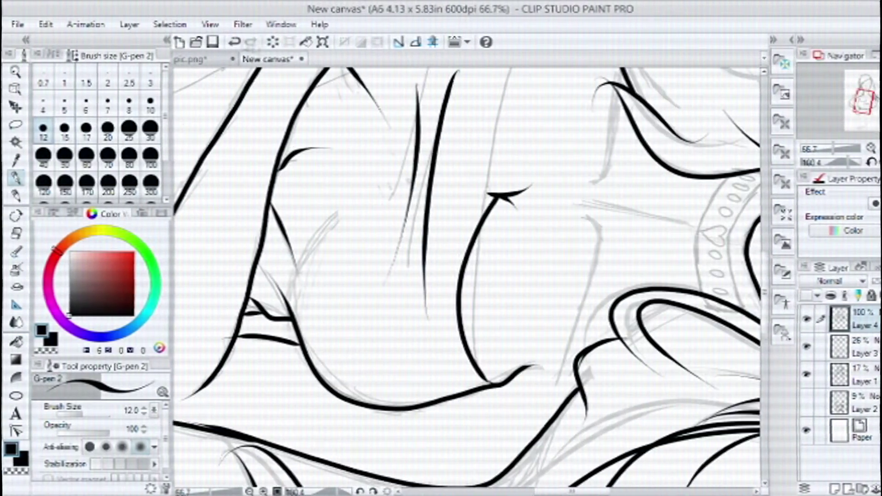
Step: Ink the left half of the strapless top's neckline from the cleavage to the left armpit
drag(459, 229, 407, 335)
drag(436, 300, 411, 482)
key(r)
drag(551, 184, 505, 322)
scroll(466, 275, down, 3)
drag(551, 184, 552, 207)
key(e)
scroll(458, 274, up, 5)
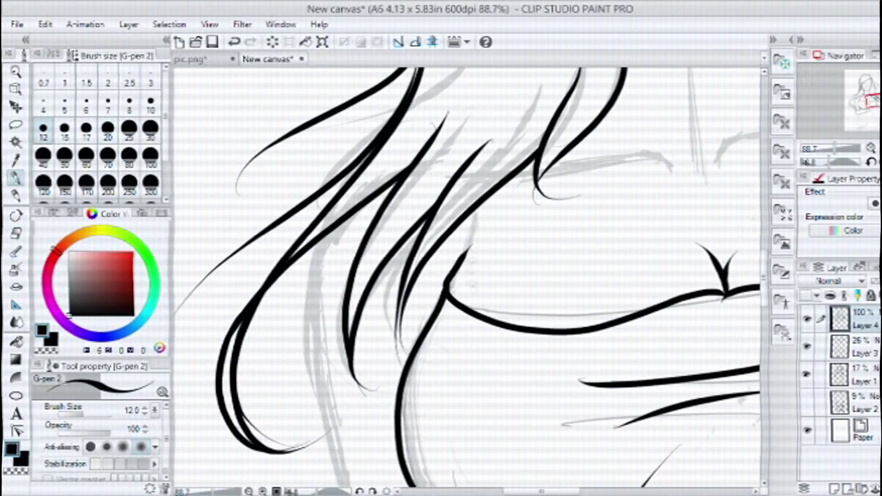
mouse_move(446, 281)
mouse_down()
mouse_move(452, 216)
mouse_move(505, 276)
mouse_move(460, 207)
mouse_up()
Step: Ink the sides of the neck and the upper and lower edges of the choker between the hair locks
key(r)
scroll(505, 276, up, 3)
key(p)
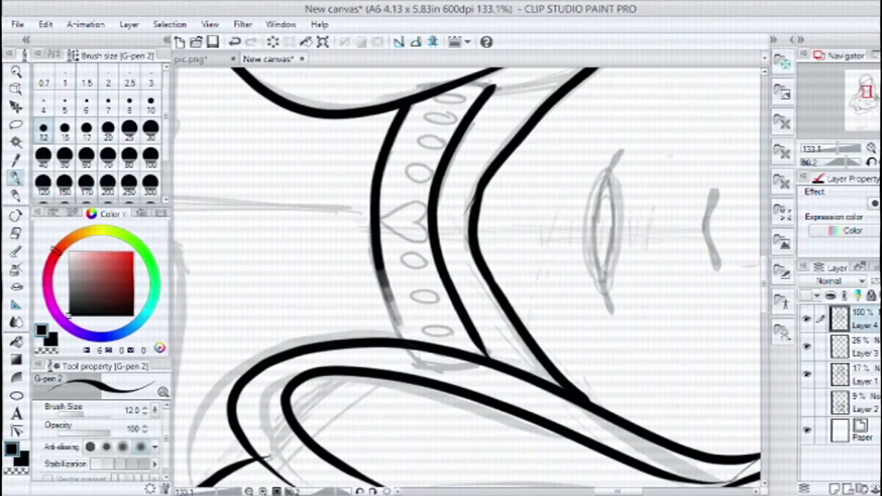
drag(523, 163, 359, 216)
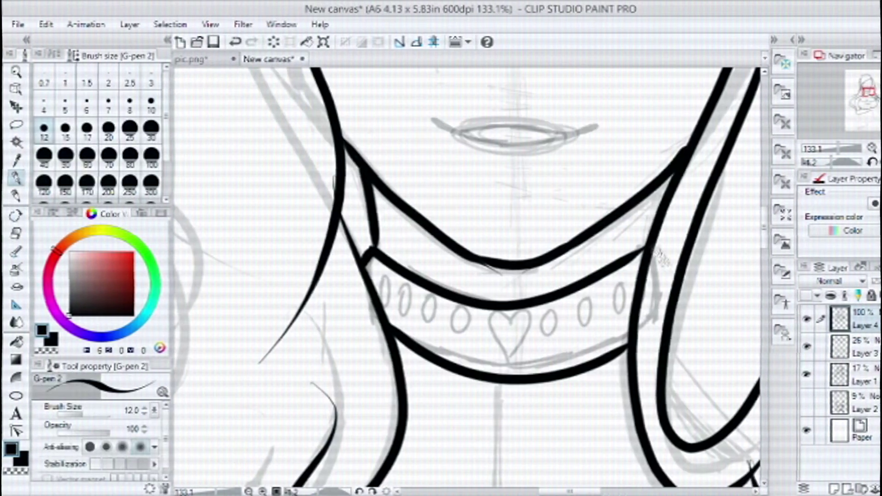
drag(670, 272, 628, 272)
Step: Lower the opacity of Layer 3 to 15% and hide the Layer 1 sketch
scroll(468, 276, down, 6)
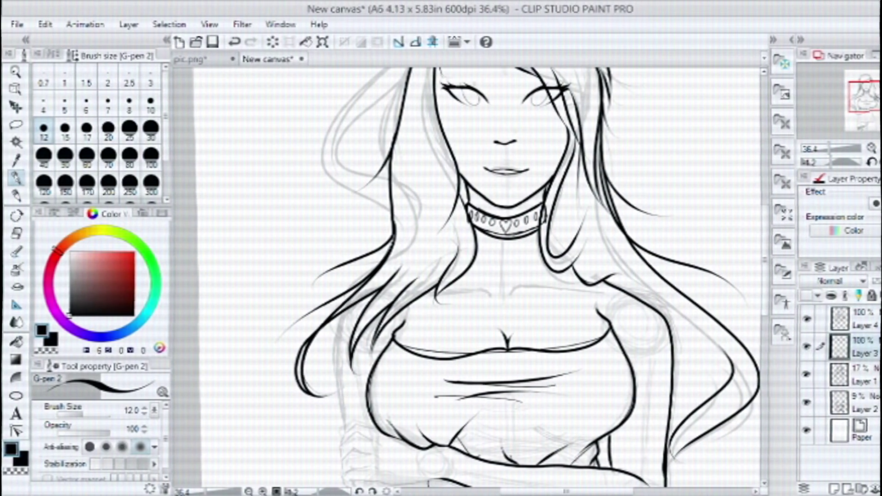
drag(505, 381, 485, 91)
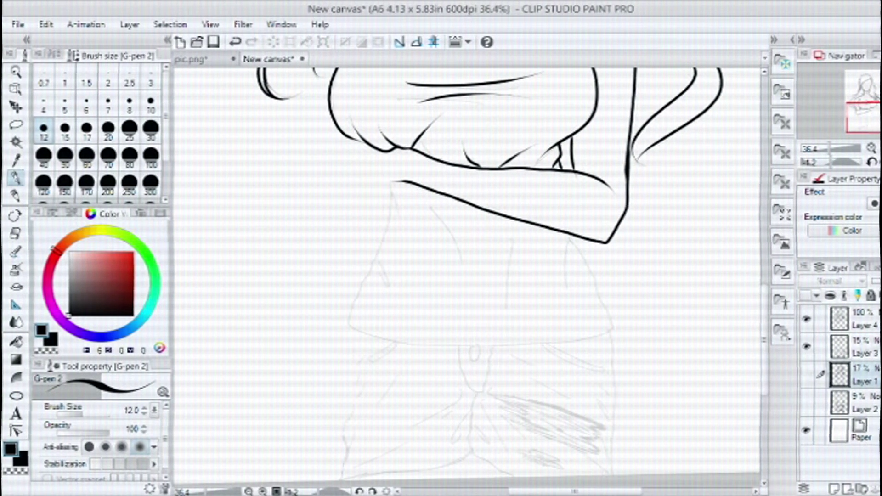
scroll(583, 254, up, 2)
Step: Ink the wrinkled side edges of the top below the forearm on Layer 4, with a few inner fold lines
drag(459, 230, 631, 245)
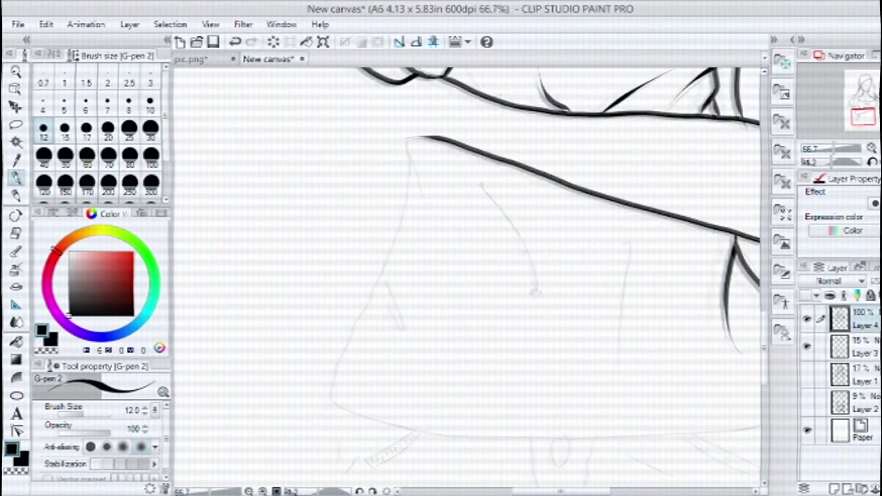
drag(506, 276, 425, 248)
drag(299, 251, 232, 374)
drag(398, 147, 473, 321)
drag(551, 193, 528, 331)
drag(459, 276, 515, 272)
scroll(464, 276, down, 2)
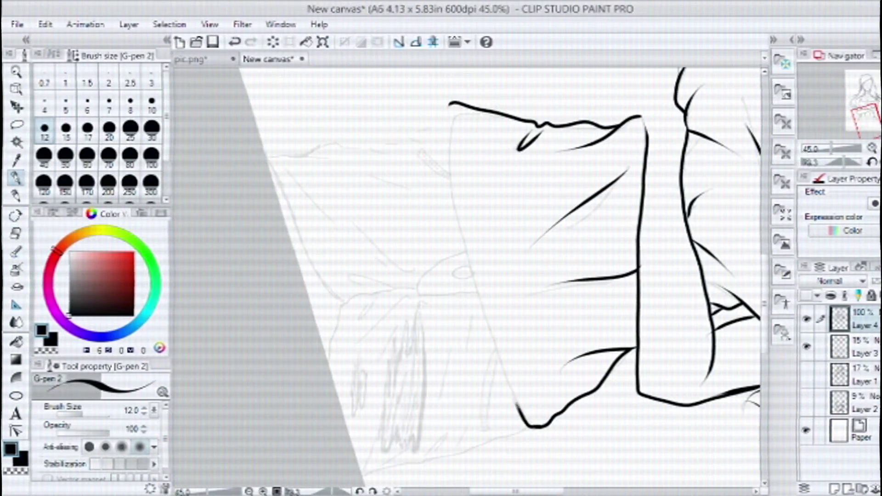
Step: Ink the wavy bottom hem of the top and erase the short centre fold line beneath the forearm
mouse_move(460, 275)
mouse_down()
mouse_move(482, 284)
mouse_move(505, 276)
mouse_move(506, 207)
mouse_move(528, 252)
mouse_up()
key(e)
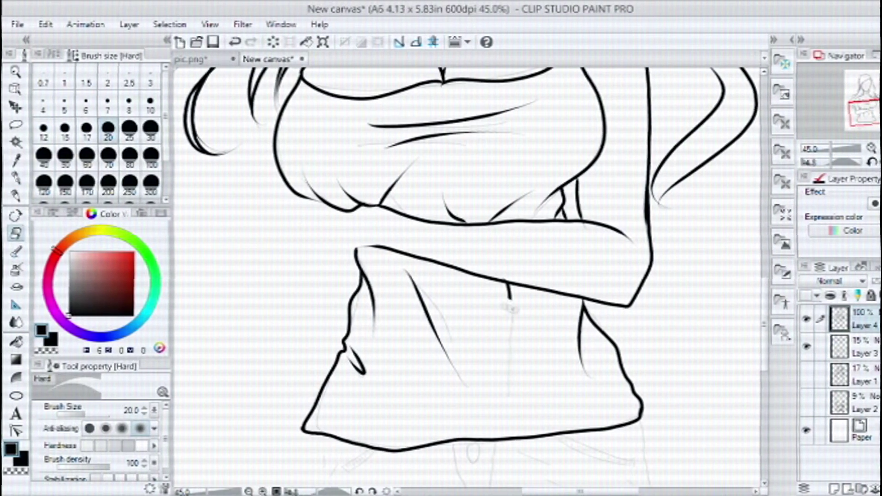
drag(508, 288, 644, 325)
Step: Show the Layer 1 sketch again and ink the fingers and wrist of the hand gripping the left arm
scroll(574, 299, up, 2)
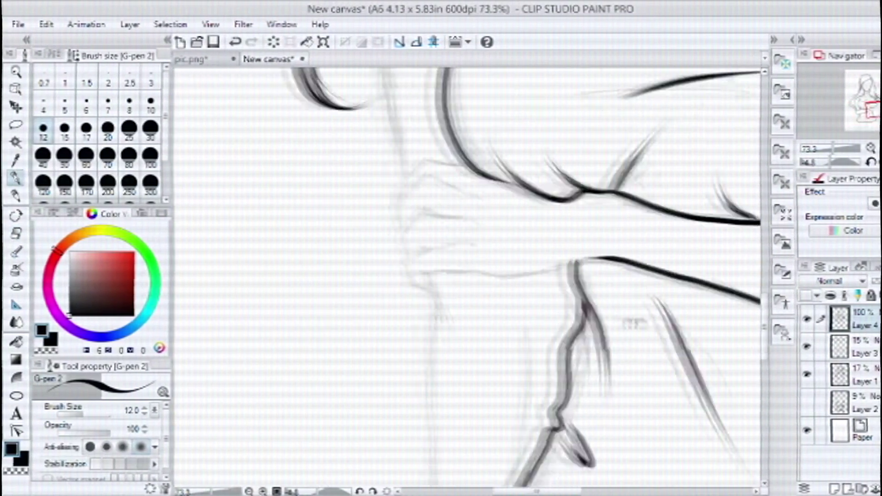
scroll(387, 283, up, 1)
mouse_move(459, 275)
mouse_down()
mouse_move(413, 284)
mouse_move(367, 363)
mouse_move(441, 377)
mouse_up()
mouse_move(359, 266)
mouse_down()
mouse_move(326, 340)
mouse_move(355, 180)
mouse_move(414, 175)
mouse_move(577, 195)
mouse_move(322, 207)
mouse_move(313, 220)
mouse_move(520, 207)
mouse_move(472, 324)
mouse_move(495, 219)
mouse_up()
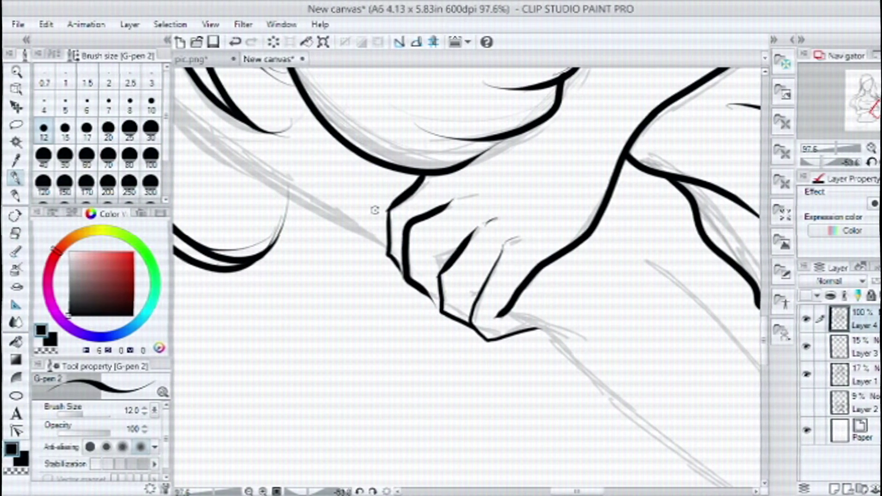
Step: Save the canvas as redraw 1 and ink the outer contour of the hanging forearm below the gripping hand
drag(376, 210, 299, 184)
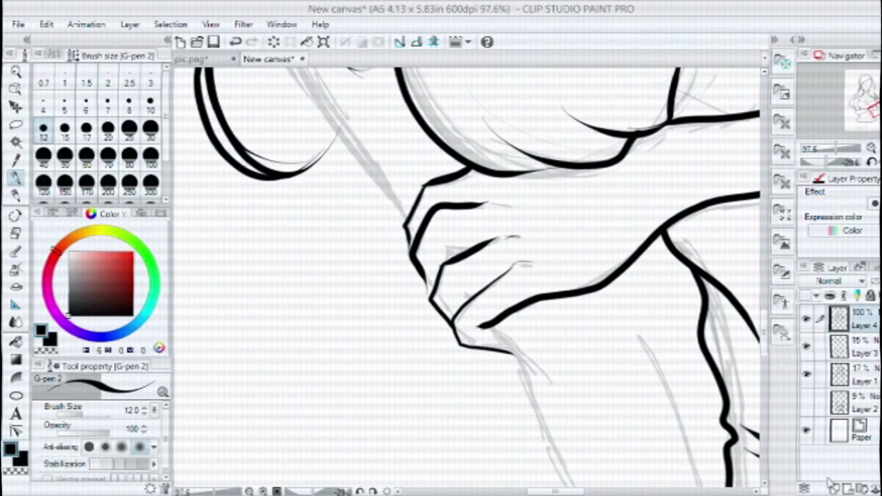
drag(647, 392, 602, 343)
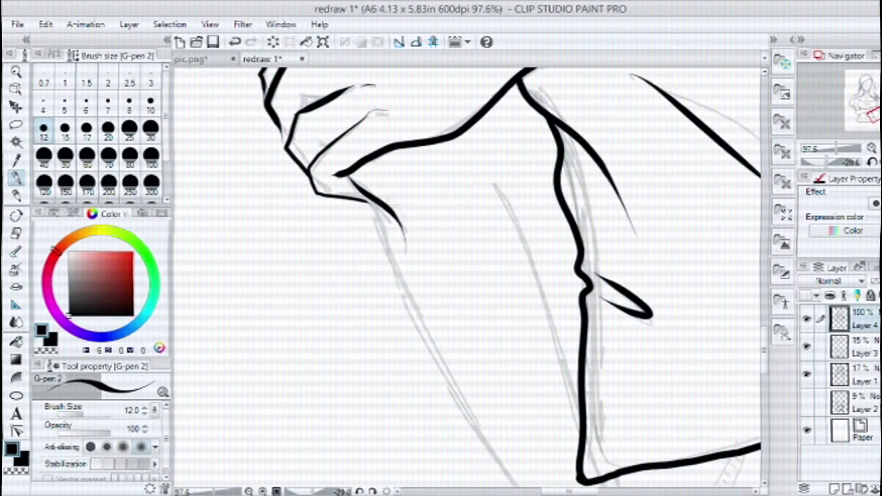
click(239, 42)
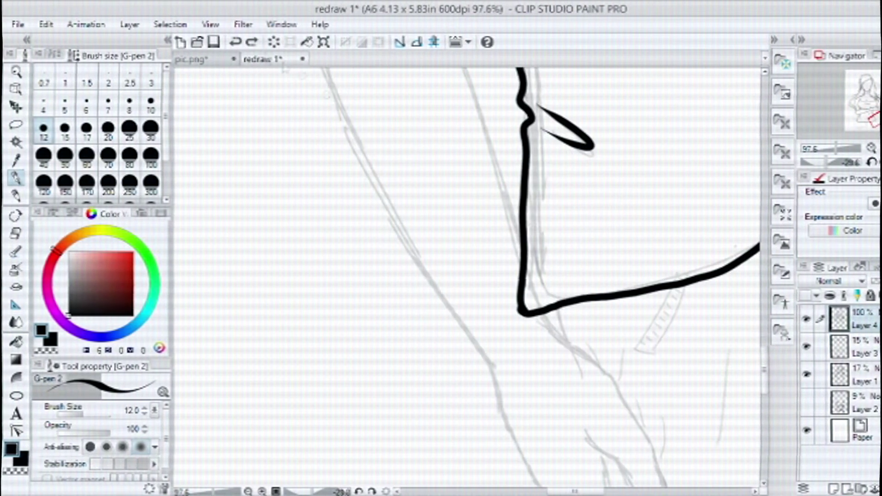
key(r)
mouse_move(529, 299)
mouse_down()
mouse_move(664, 111)
mouse_move(677, 434)
mouse_up()
key(p)
drag(363, 436, 428, 332)
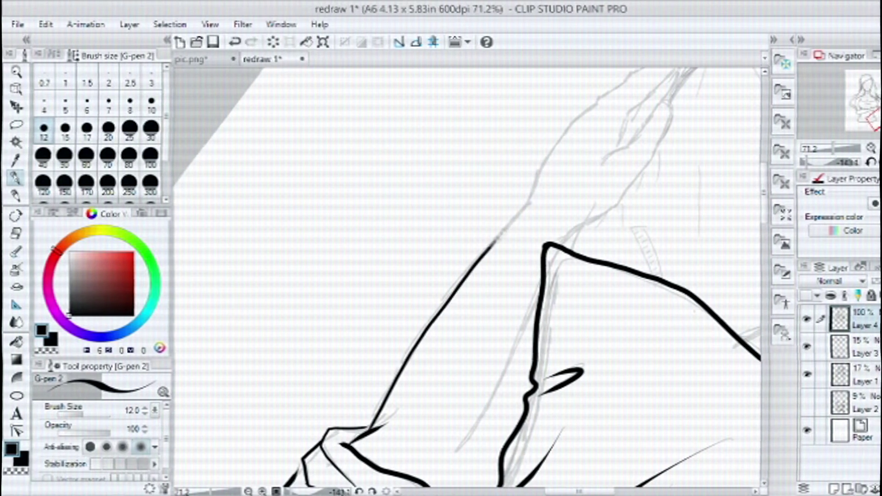
Step: Ink the inner contour of the hanging arm from beneath the gripping wrist down past the corner of the top's hem
scroll(466, 276, down, 3)
drag(735, 328, 551, 429)
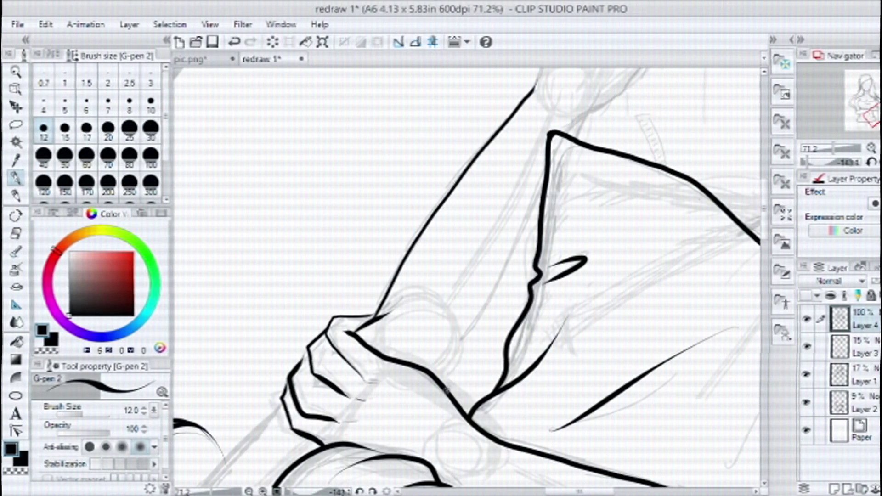
key(r)
drag(446, 388, 404, 382)
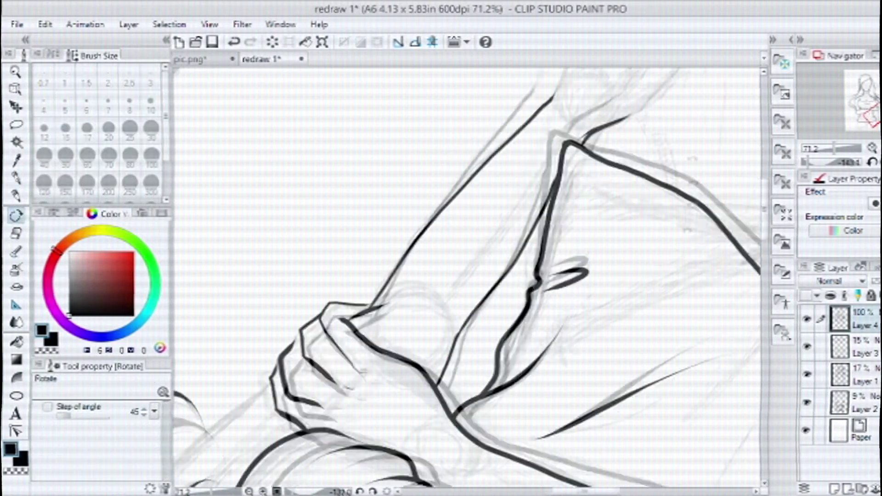
key(p)
scroll(450, 188, up, 5)
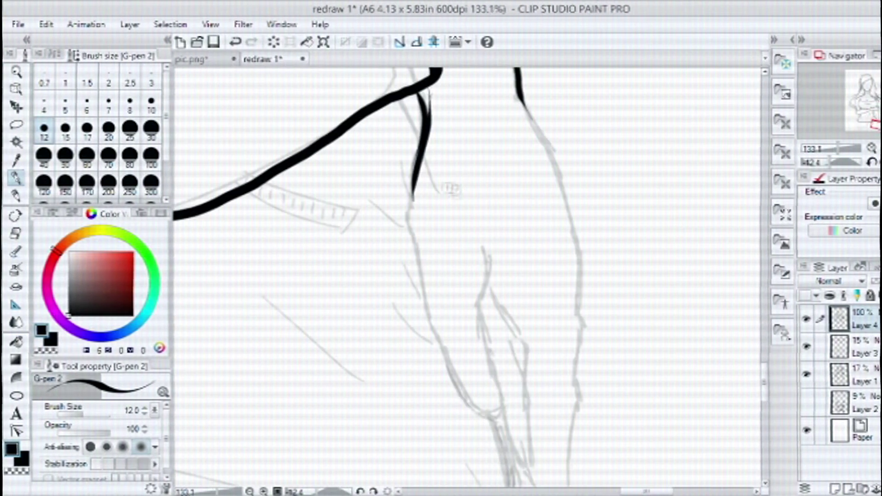
Step: Ink the inner wrist, thumb and finger contours of the hanging hand down to the longest fingertip
drag(478, 385, 472, 378)
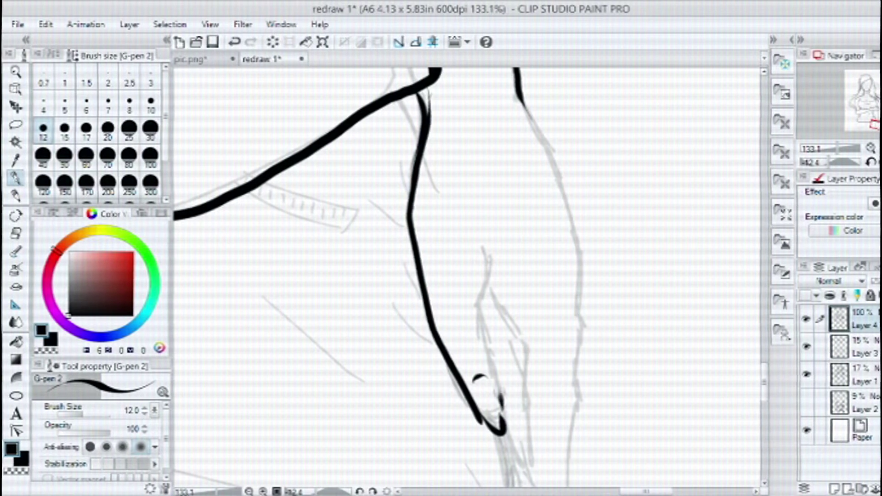
drag(614, 368, 555, 234)
mouse_move(430, 156)
mouse_down()
mouse_move(492, 400)
mouse_move(500, 325)
mouse_up()
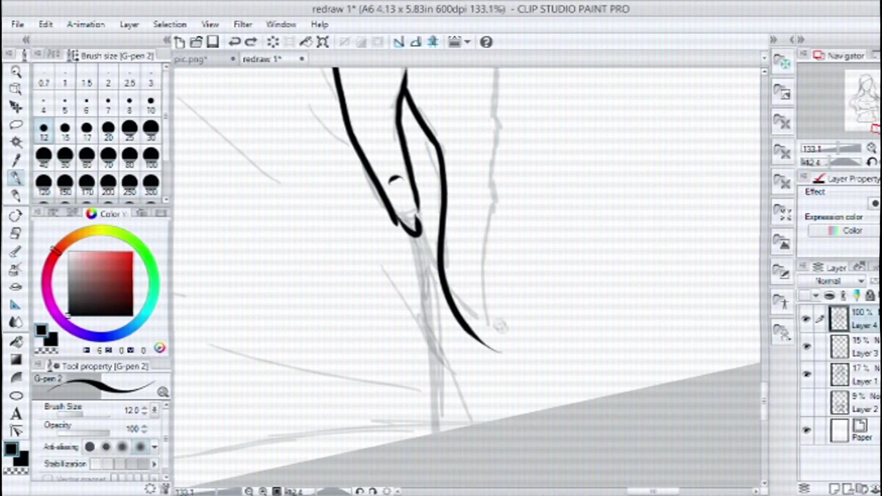
key(e)
scroll(500, 331, up, 2)
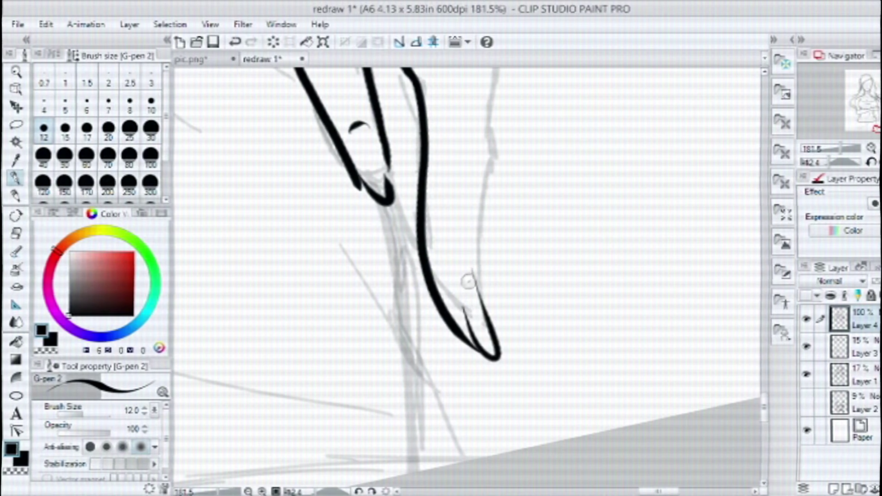
Step: Ink the outer contour of the hanging hand from the forearm down to the fingertip
scroll(466, 276, up, 5)
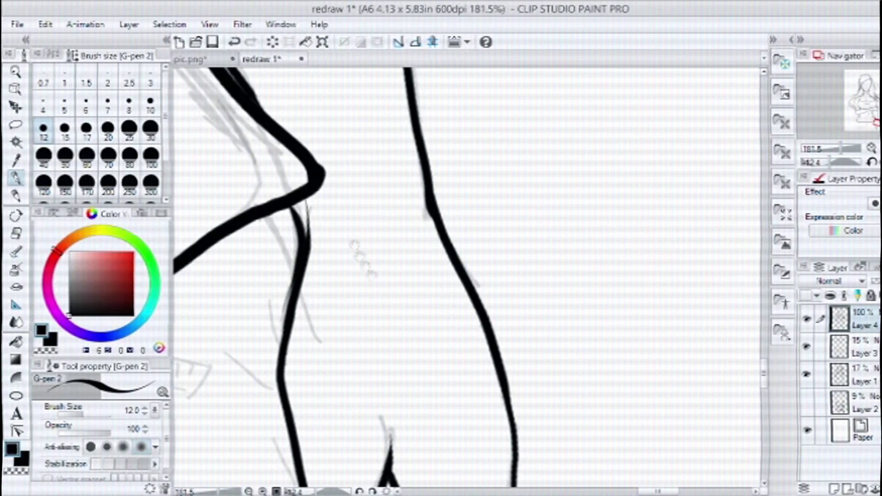
scroll(475, 294, down, 3)
scroll(475, 295, down, 3)
scroll(473, 304, up, 2)
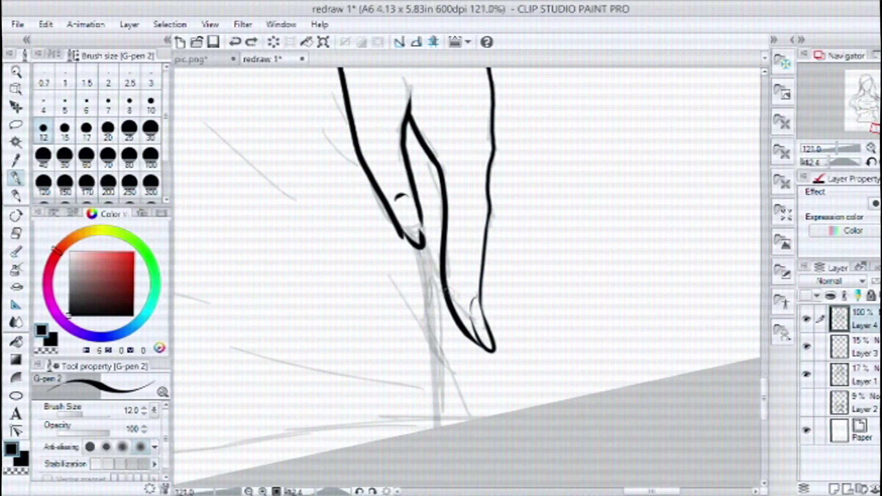
Step: Ink the trousers' side edge beside the hanging hand and add tapered fold lines across that thigh
drag(422, 251, 453, 421)
mouse_move(217, 334)
mouse_down()
mouse_move(428, 390)
mouse_move(496, 423)
mouse_up()
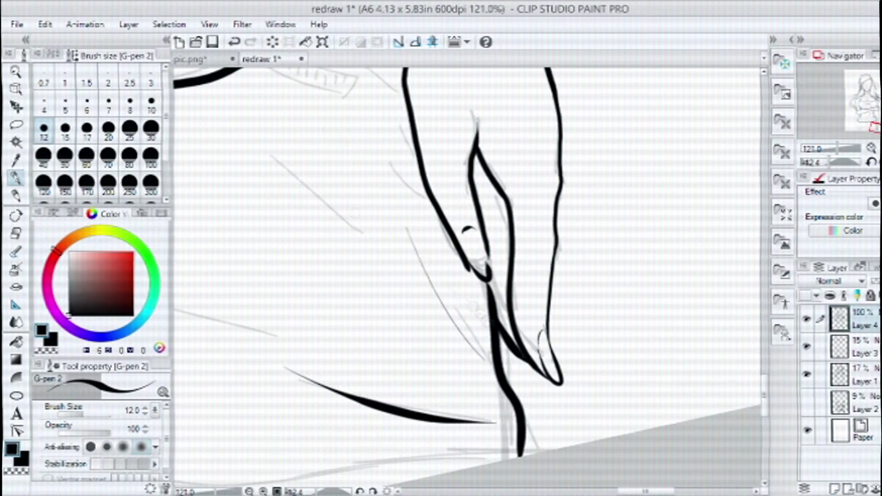
mouse_move(334, 338)
mouse_down()
mouse_move(397, 375)
mouse_move(435, 303)
mouse_move(428, 215)
mouse_up()
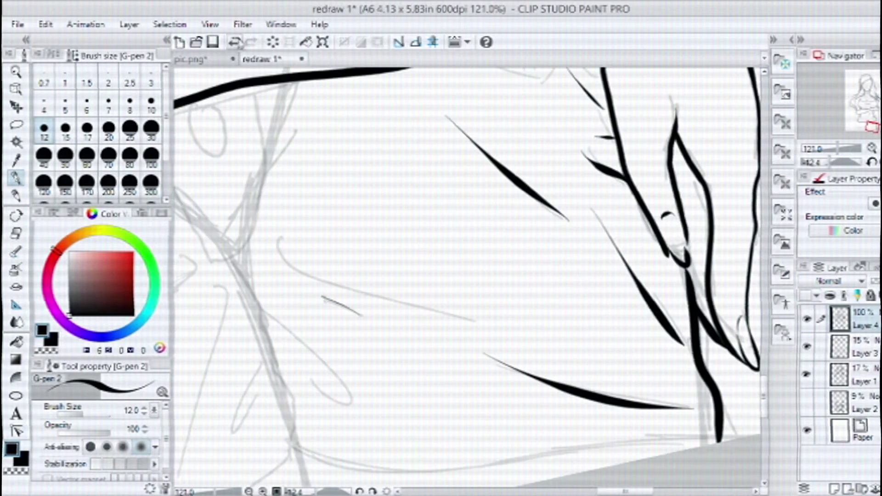
drag(278, 245, 448, 307)
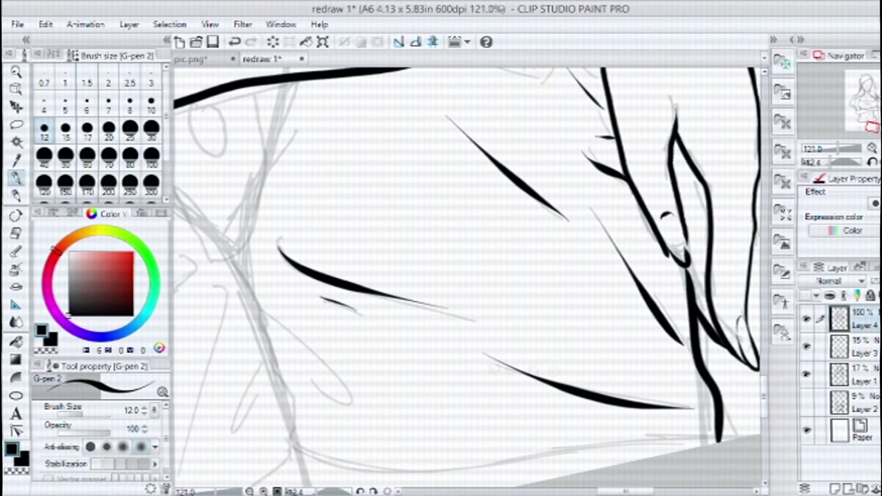
Step: Set the G-pen size to 10 and ink the short creases around the crotch of the trousers
drag(577, 377, 631, 377)
drag(313, 306, 356, 369)
drag(413, 344, 535, 274)
mouse_move(436, 294)
mouse_down()
mouse_move(435, 329)
mouse_move(443, 328)
mouse_up()
key(ctrl+z)
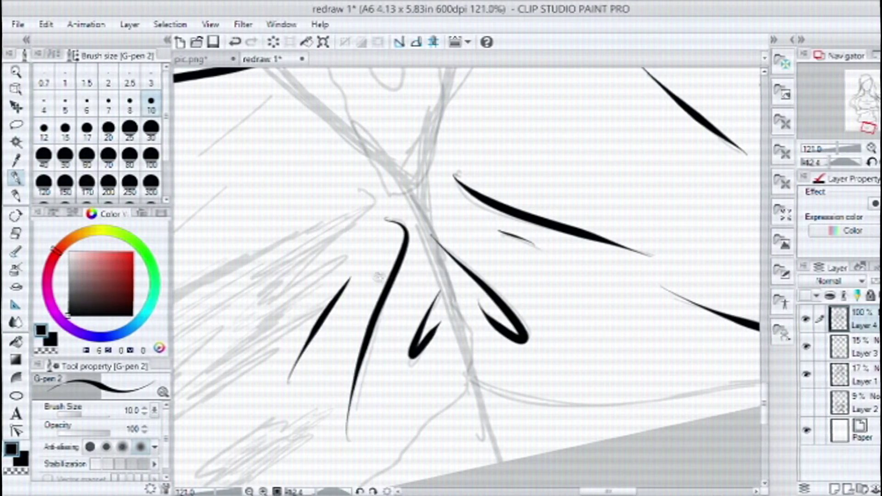
Step: Ink the large diagonal rip on the thigh with a bold jagged outline and thin scribbled threads inside
drag(379, 275, 656, 237)
drag(299, 366, 657, 177)
drag(336, 437, 391, 404)
drag(505, 340, 598, 275)
drag(593, 232, 629, 213)
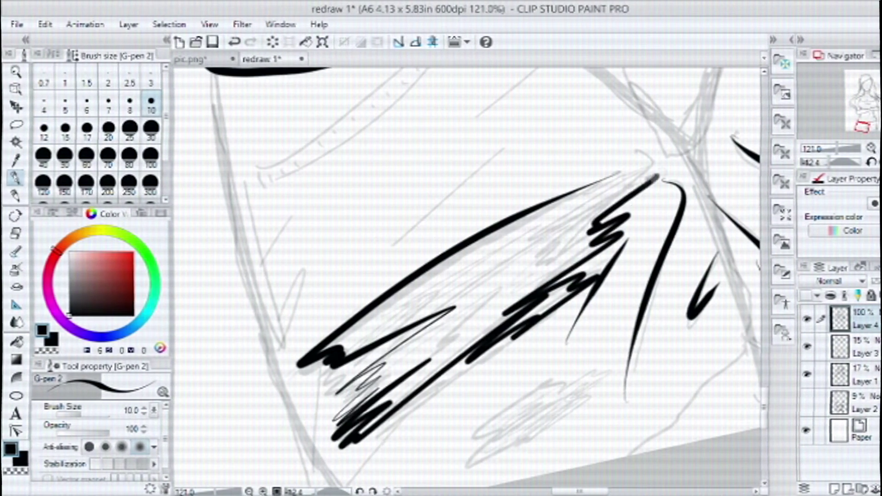
drag(349, 321, 656, 179)
drag(358, 349, 624, 239)
drag(340, 381, 598, 276)
drag(505, 322, 519, 223)
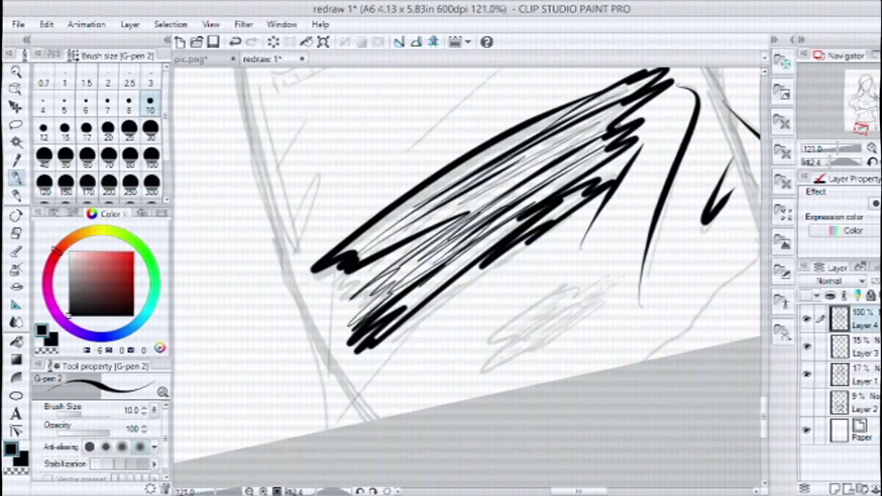
Step: Ink the trousers' outer edge on the ripped side, the stitched pocket trim and the hip fold lines
drag(634, 258, 529, 329)
drag(398, 72, 523, 222)
drag(331, 81, 753, 69)
mouse_move(523, 223)
mouse_down()
mouse_move(423, 296)
mouse_move(611, 238)
mouse_up()
drag(464, 363, 620, 158)
mouse_move(460, 211)
mouse_down()
mouse_move(524, 148)
mouse_move(434, 223)
mouse_up()
drag(286, 180, 312, 326)
Step: Ink the small scribbled rip and a fold line below the large rip, and hide the Layer 1 sketch
drag(477, 436, 657, 354)
drag(522, 414, 433, 216)
drag(643, 239, 659, 181)
drag(441, 368, 611, 262)
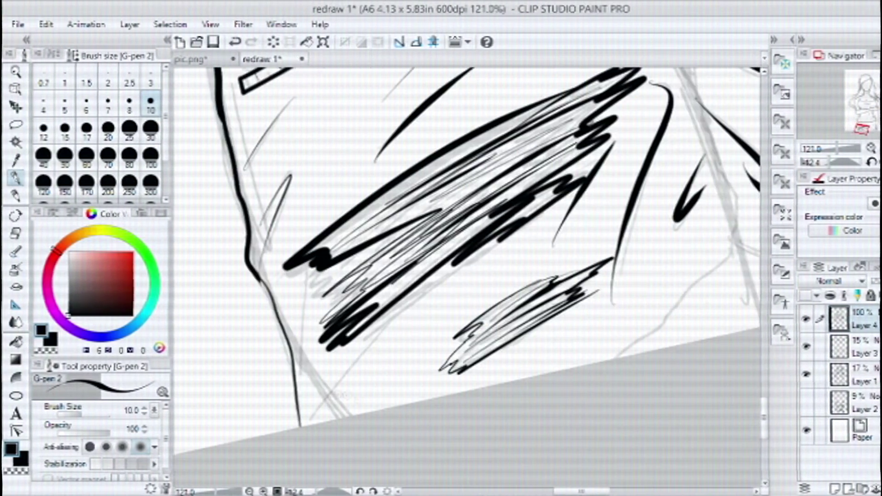
key(ctrl+minus)
drag(453, 241, 547, 278)
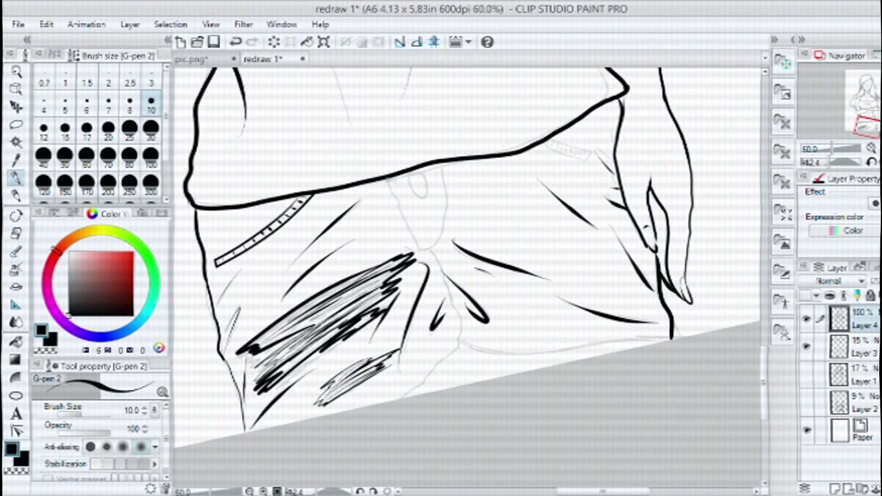
Step: Ink the trouser button, curved fly and wrinkled centre seam, with a hatched gap between the thighs
key(ctrl+plus)
drag(406, 164, 400, 166)
scroll(466, 275, down, 3)
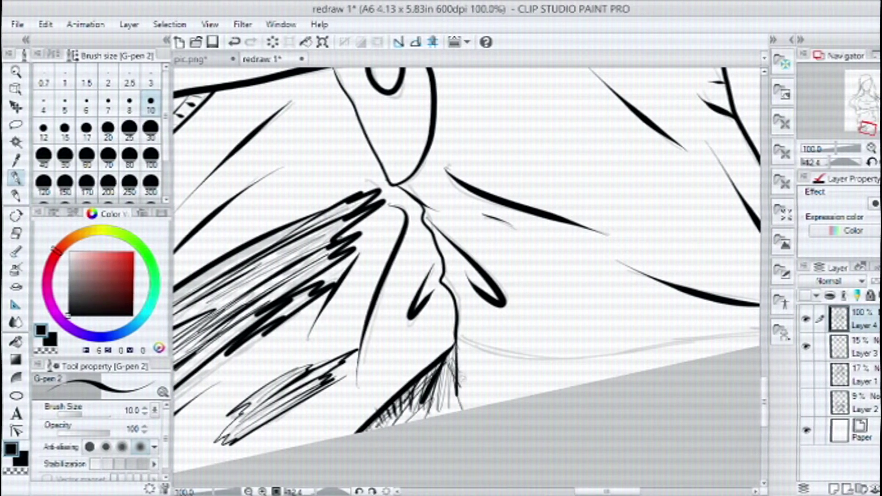
Step: Remove the hatching between the thighs, show Layer 2 and ink the long curved crease at the bottom of the unripped thigh
scroll(467, 271, right, 3)
drag(707, 179, 709, 294)
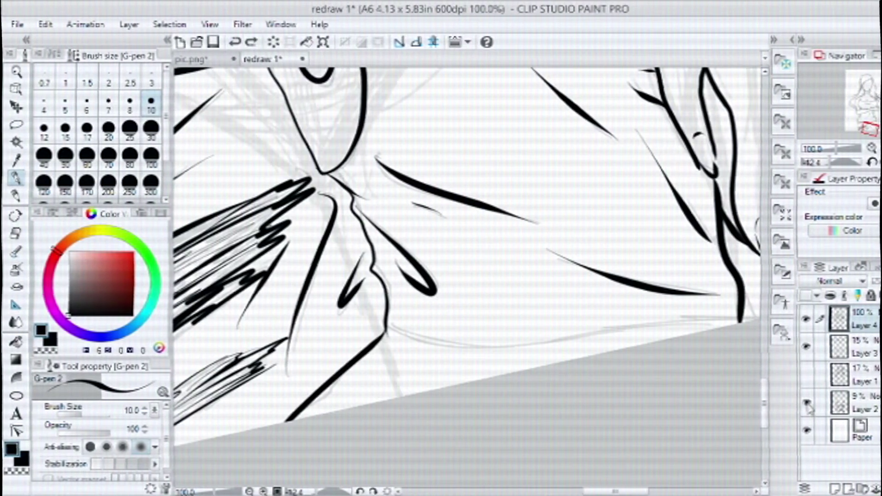
drag(616, 170, 570, 253)
scroll(682, 283, down, 3)
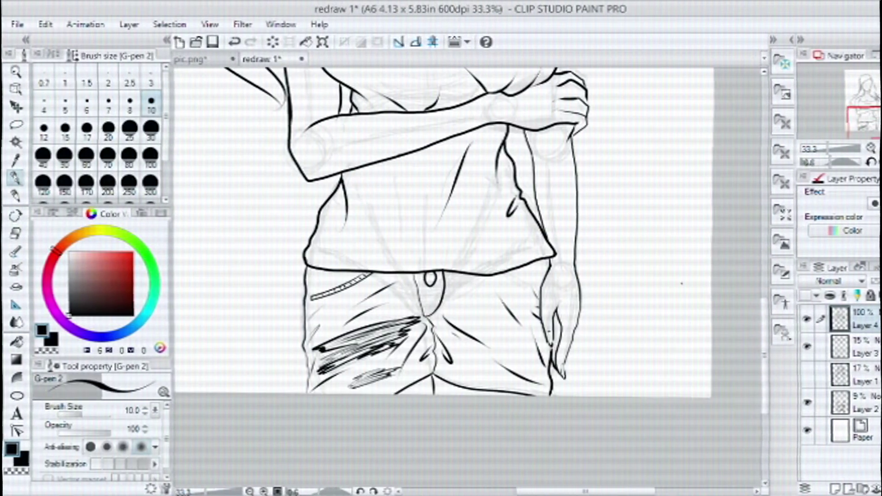
Step: Show the Layer 1 sketch and ink the outer contour of the gripped upper arm between the hair and the hand
drag(625, 156, 625, 368)
scroll(624, 368, up, 2)
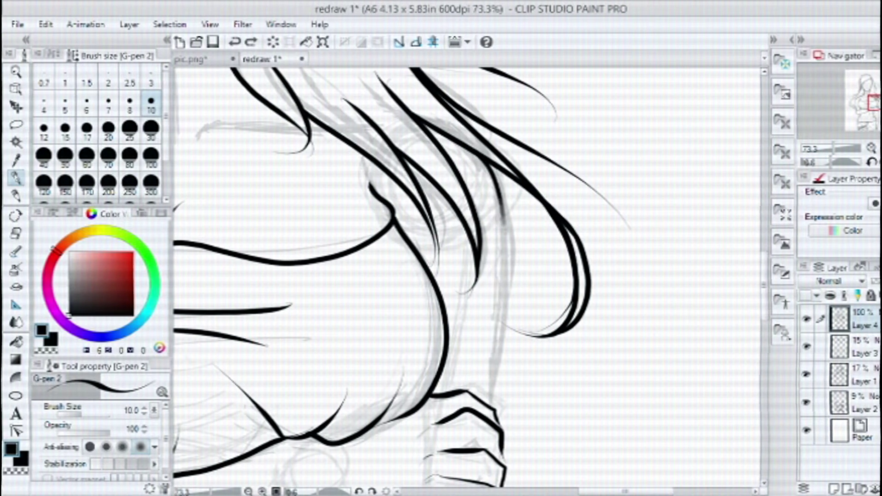
drag(564, 416, 689, 294)
scroll(689, 294, up, 3)
key(e)
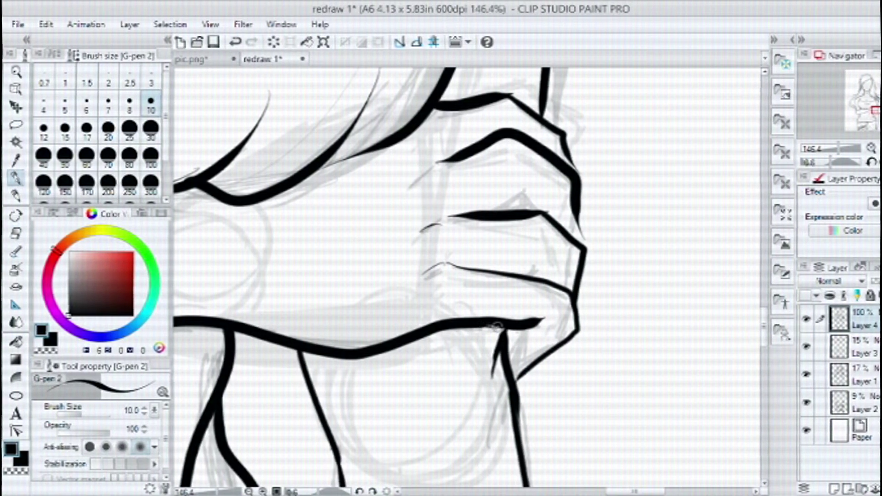
Step: Restore Layer 3 to 100% opacity, hide Layer 4 and erase Layer 3's body and hair lines with the Hard eraser at size 150
scroll(585, 388, down, 5)
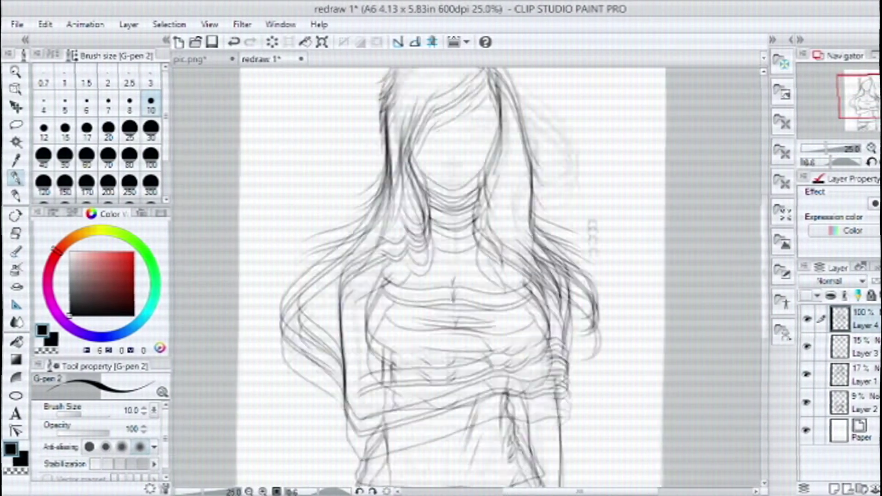
drag(587, 117, 597, 356)
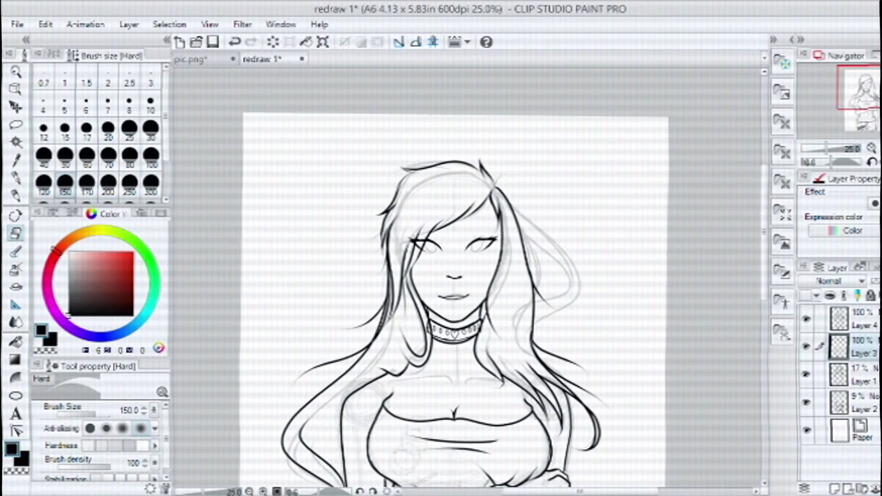
key(e)
drag(530, 427, 535, 264)
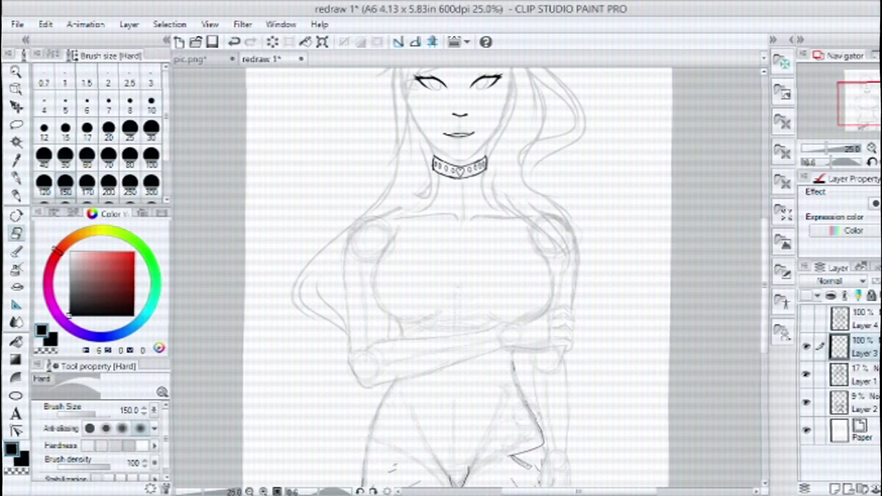
Step: Show Layer 4 again, merge it into Layer 3 and hide Layer 2
key(p)
drag(459, 321, 490, 175)
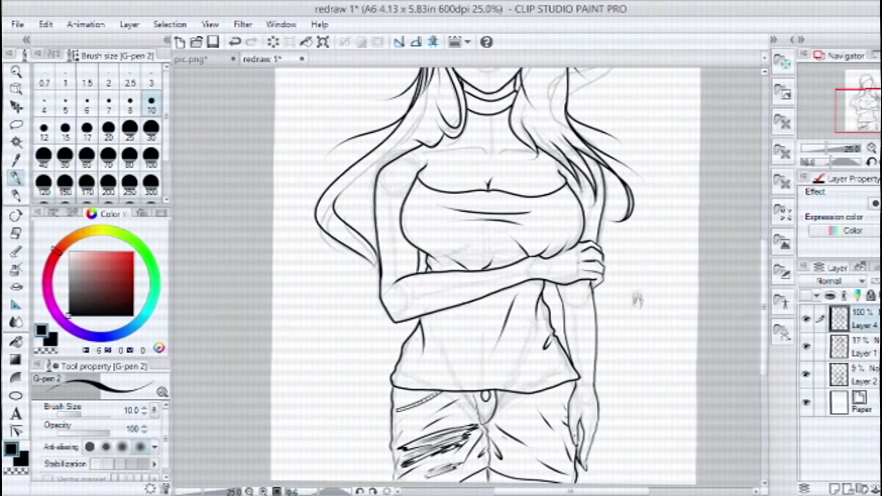
drag(638, 301, 650, 429)
scroll(547, 314, up, 3)
mouse_move(547, 314)
mouse_down()
mouse_move(554, 260)
mouse_move(529, 213)
mouse_up()
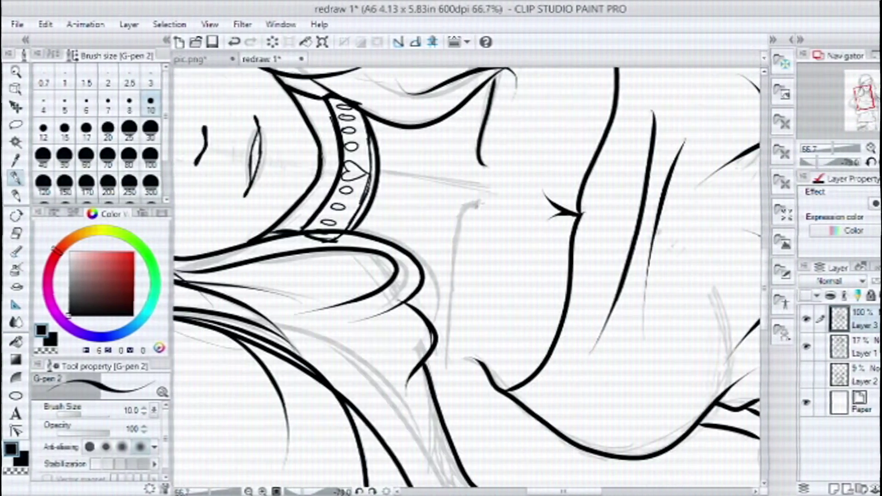
Step: Erase the thin duplicate edge lines inside the choker with the Hard eraser at size 20
drag(529, 213, 417, 422)
scroll(559, 370, up, 4)
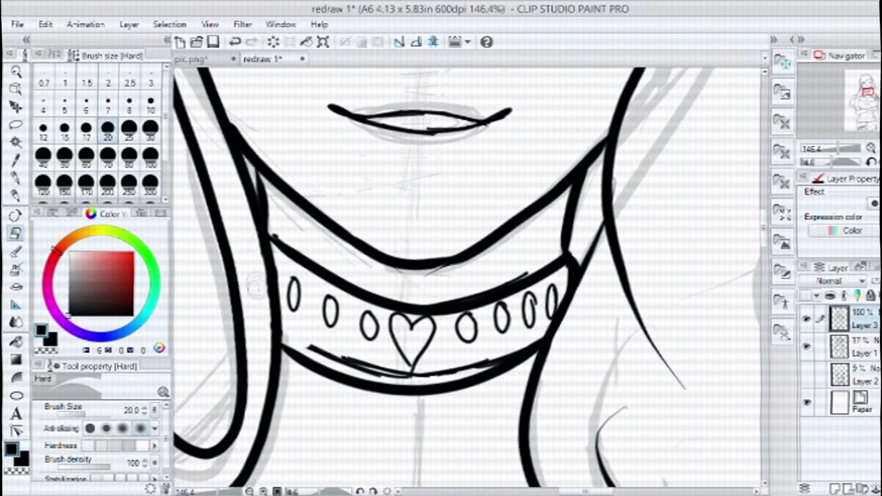
drag(680, 383, 352, 242)
scroll(352, 242, up, 3)
key(e)
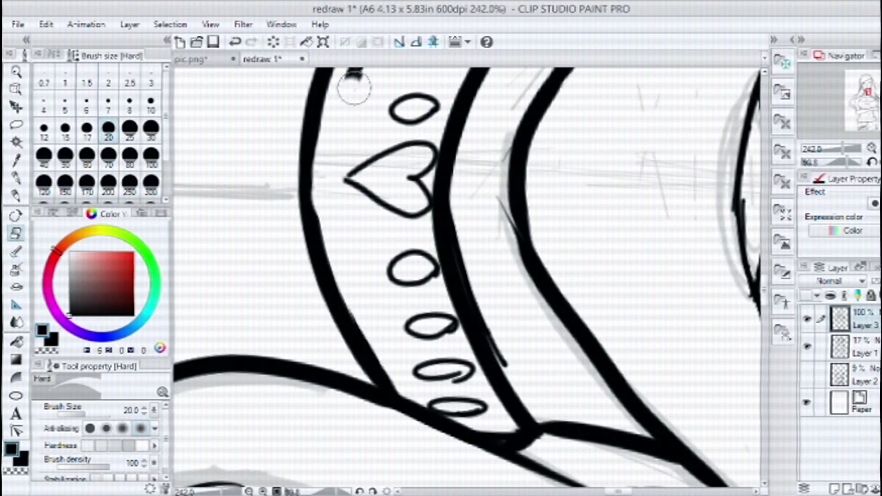
Step: Erase the old heart and beads from the choker with the Hard eraser at size 20 and touch up its upper edge
key(p)
mouse_move(377, 89)
mouse_down()
mouse_move(407, 266)
mouse_move(407, 179)
mouse_move(551, 197)
mouse_move(574, 258)
mouse_up()
key(e)
key(e)
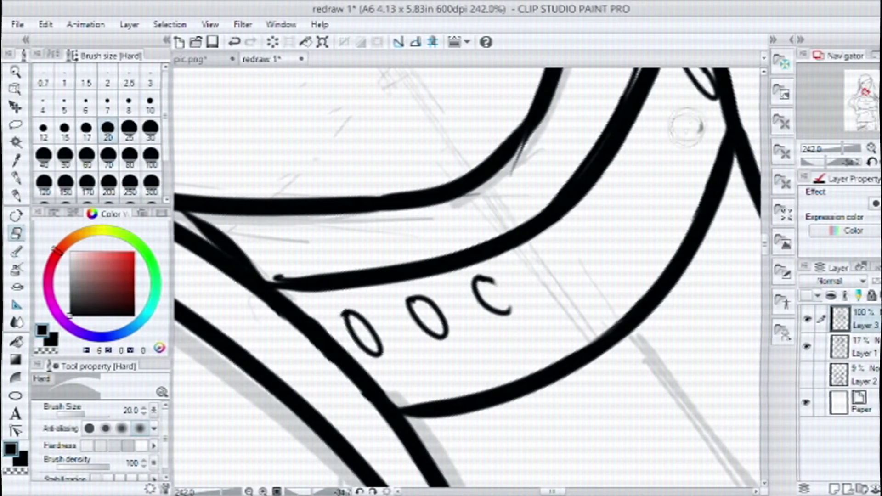
drag(687, 126, 624, 209)
drag(575, 193, 609, 202)
key(p)
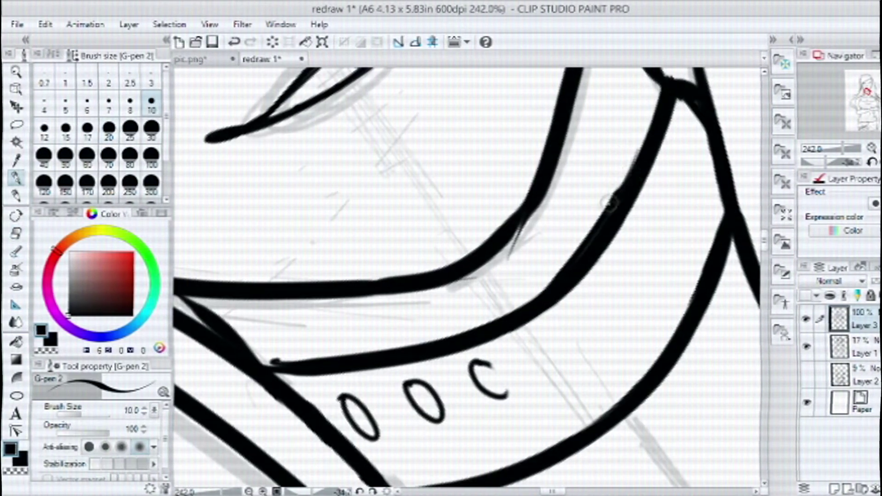
drag(487, 377, 549, 345)
key(e)
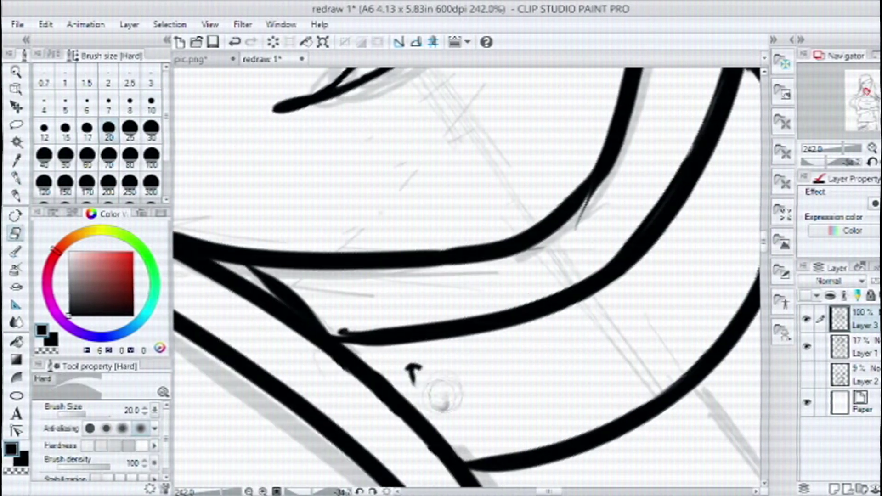
Step: Redraw the choker's central heart with a row of oval beads on both sides using G-pen 2
key(p)
drag(709, 294, 459, 230)
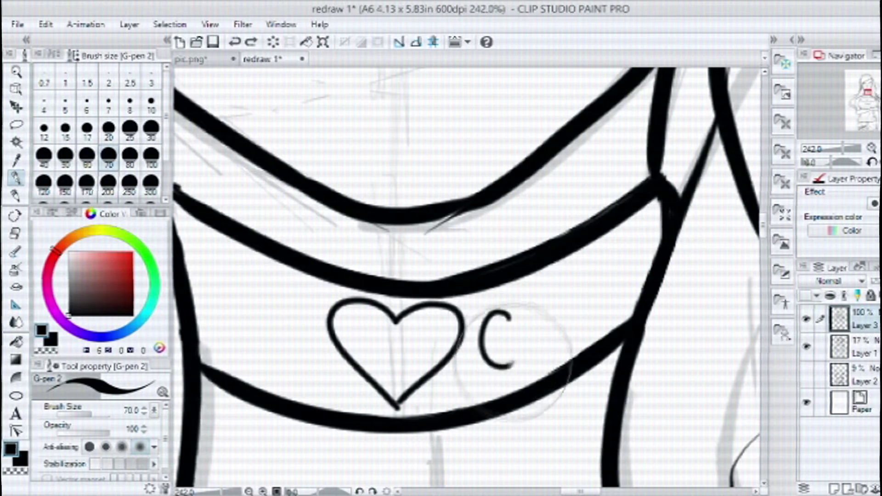
mouse_move(322, 275)
mouse_down()
mouse_move(439, 271)
mouse_move(384, 331)
mouse_move(400, 289)
mouse_up()
drag(338, 259, 338, 260)
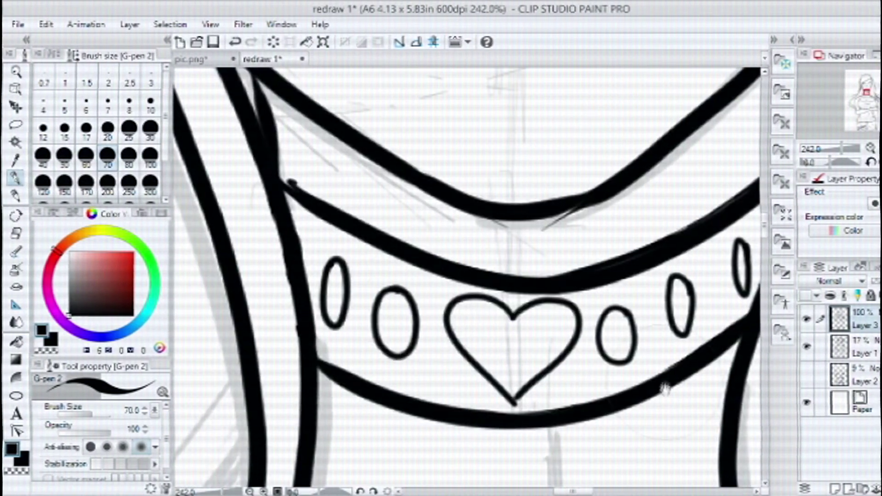
Step: Thicken the outlines of the upper and lower lips with G-pen 2 at size 70
scroll(668, 374, down, 6)
scroll(572, 363, up, 3)
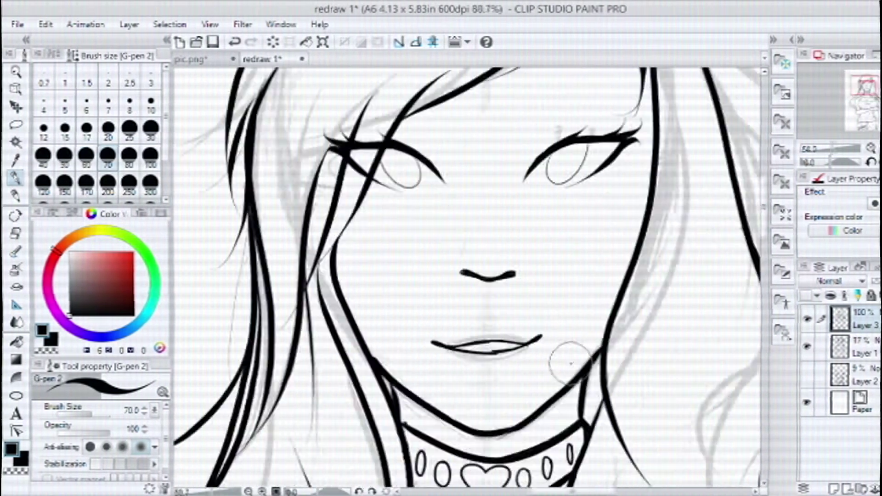
scroll(570, 363, up, 5)
key(e)
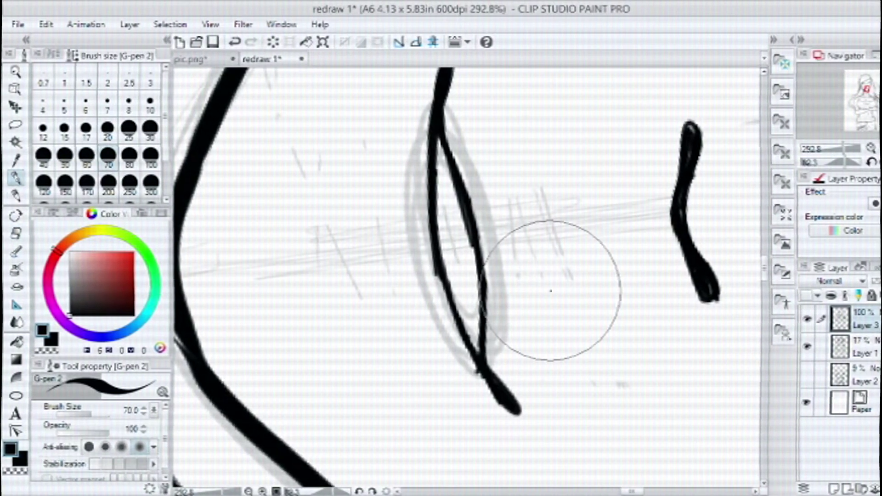
mouse_move(252, 295)
mouse_down()
mouse_move(291, 387)
mouse_move(436, 465)
mouse_up()
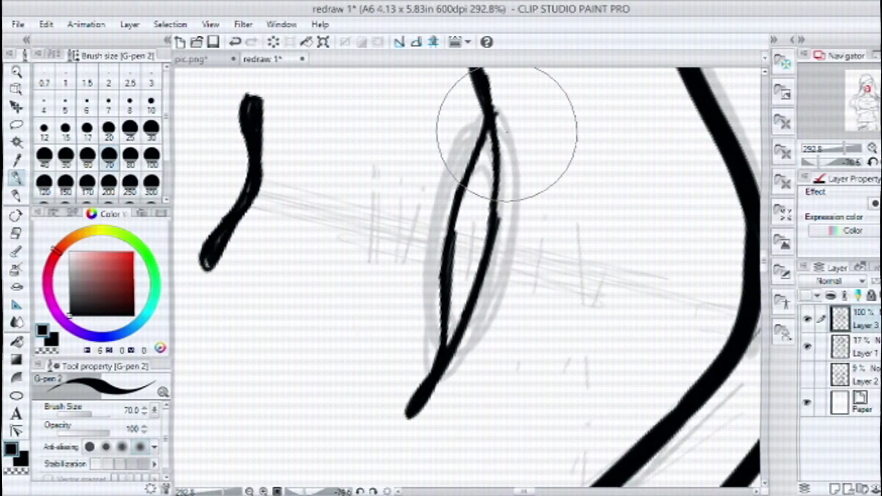
drag(491, 113, 499, 246)
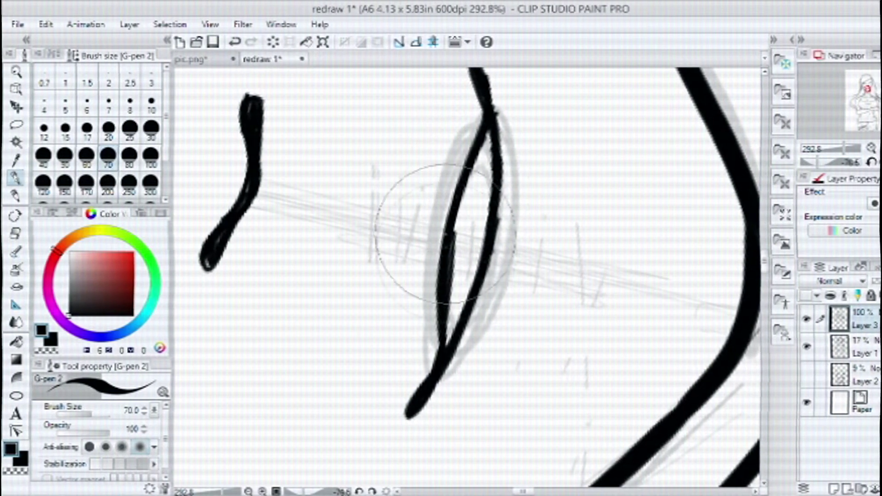
key(r)
drag(349, 83, 712, 414)
key(p)
scroll(467, 276, down, 6)
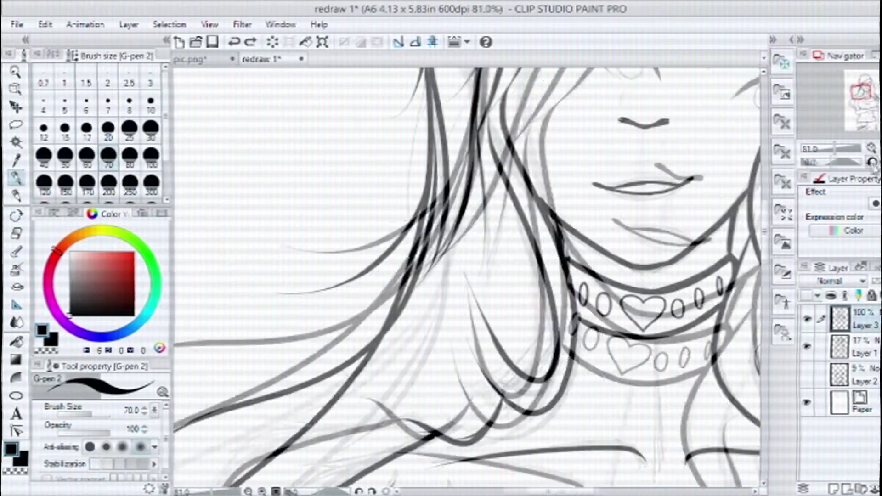
Step: Try to outline a narrow pocket strip on the trousers below the top's hem with G-pen 2 at size 10
drag(657, 312, 480, 248)
scroll(703, 248, up, 3)
key(r)
key(p)
mouse_move(459, 195)
mouse_down()
mouse_move(464, 270)
mouse_move(495, 370)
mouse_move(509, 179)
mouse_move(469, 177)
mouse_move(484, 200)
mouse_up()
key(ctrl+z)
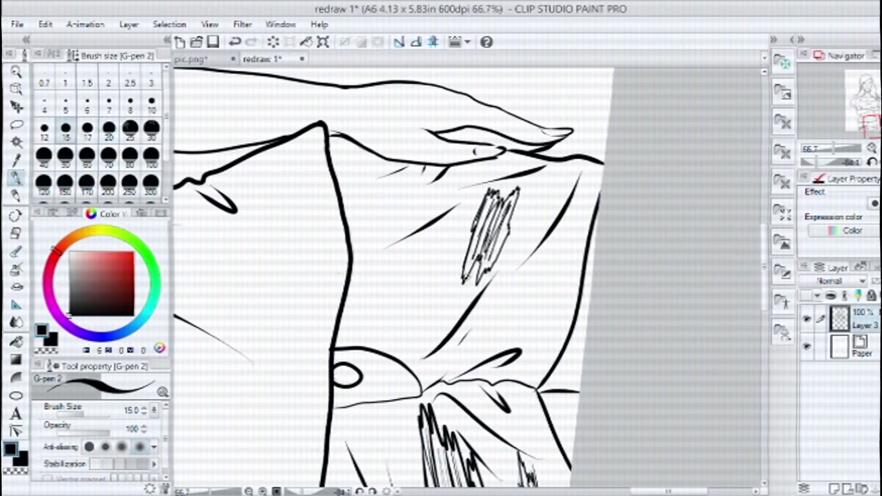
key(r)
drag(483, 198, 506, 207)
scroll(551, 242, up, 2)
scroll(448, 168, up, 3)
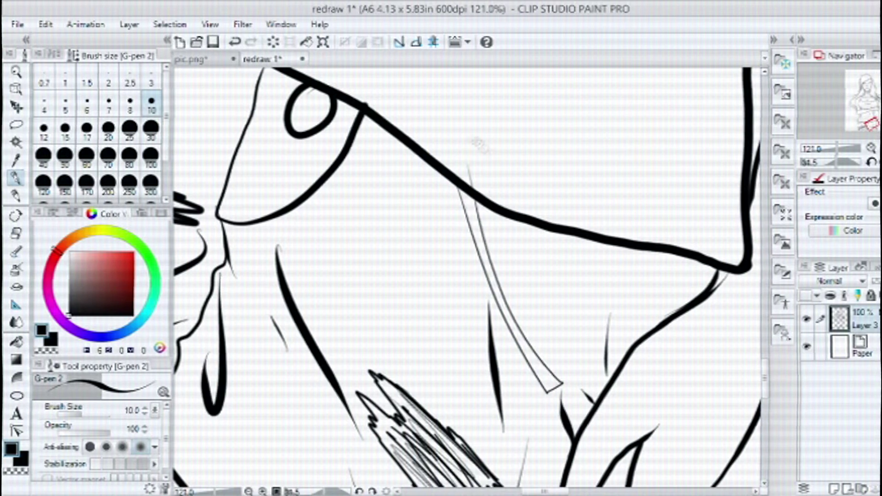
drag(471, 182, 633, 285)
key(ctrl+z)
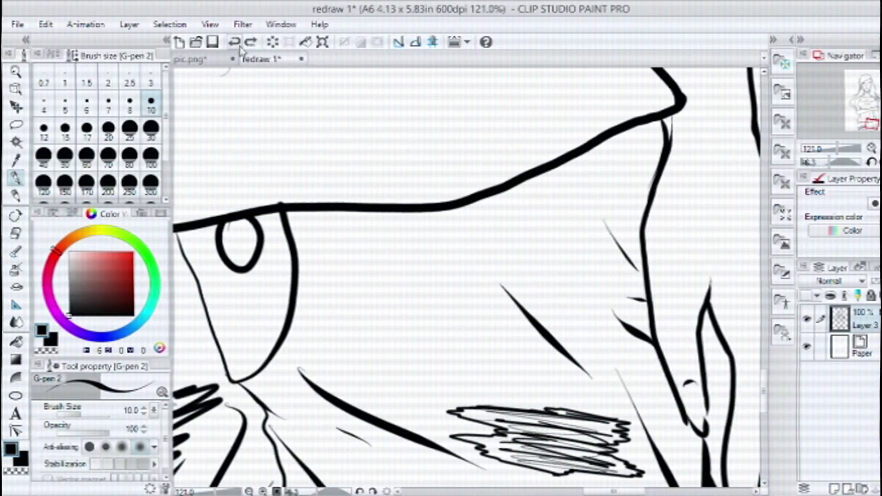
Step: Draw the narrow pocket strip below the top's hem with G-pen 2 at size 15 and add short stitch lines across it
key(p)
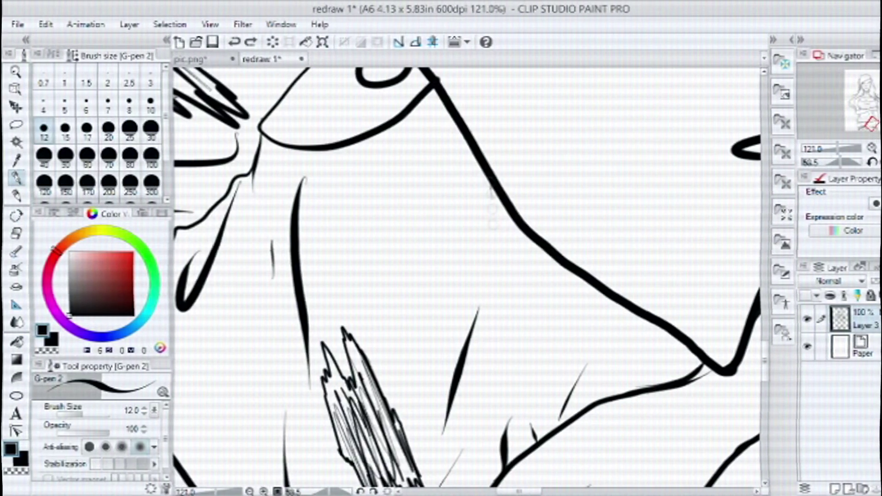
scroll(466, 277, up, 3)
key(ctrl+z)
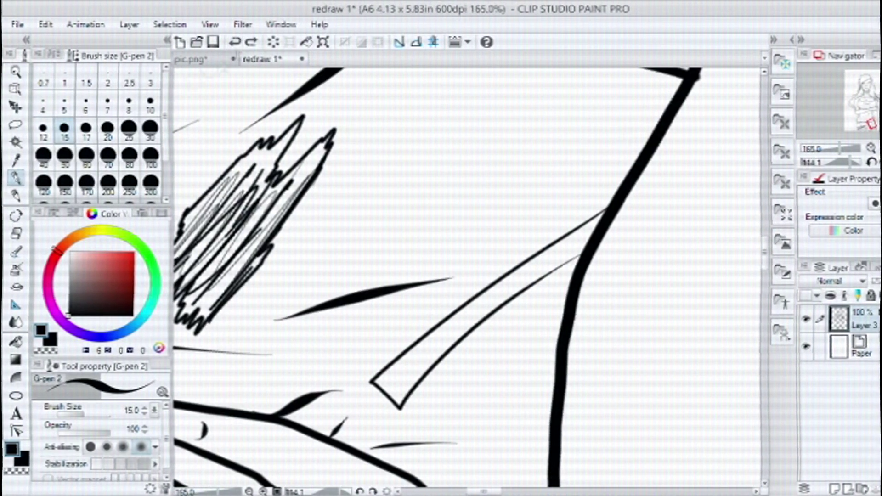
drag(412, 362, 420, 370)
drag(428, 345, 436, 353)
drag(442, 334, 452, 341)
drag(458, 322, 468, 329)
drag(472, 309, 480, 317)
drag(483, 297, 491, 305)
scroll(568, 248, down, 5)
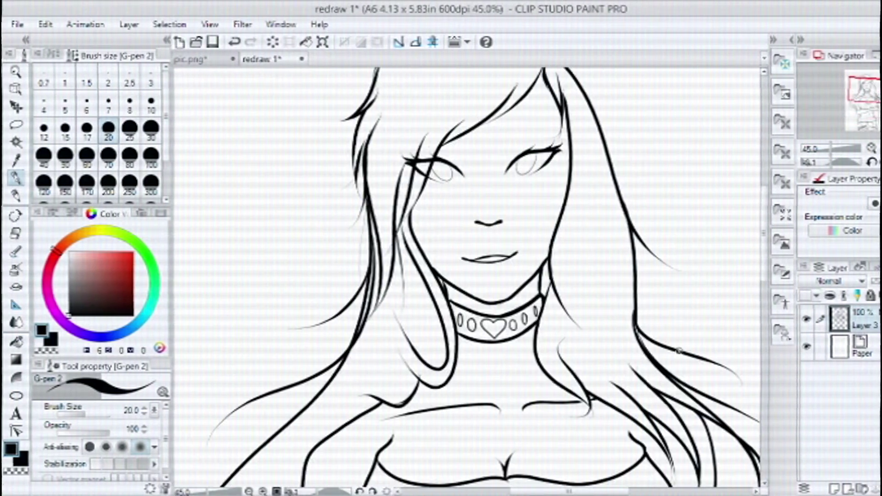
Step: Add a new layer above the Layer 3 line art and choose a purple drawing colour with HSV 301, 55, 64
click(839, 486)
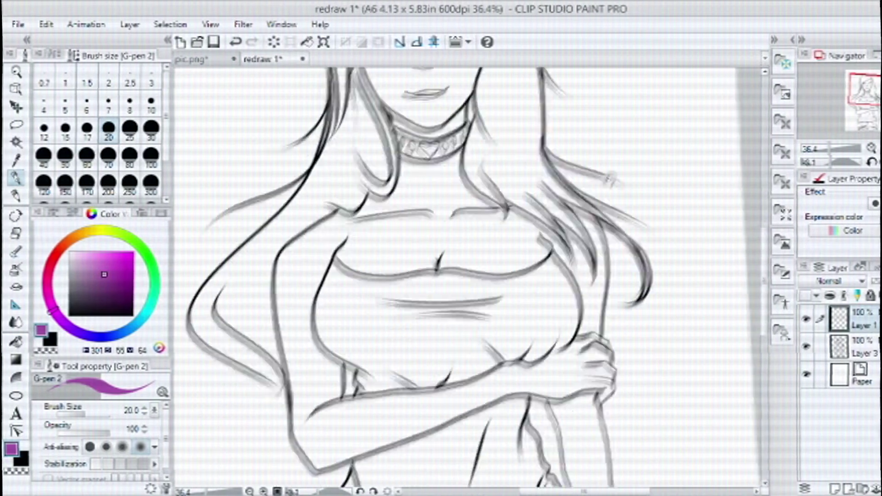
drag(679, 334, 660, 213)
drag(643, 115, 661, 478)
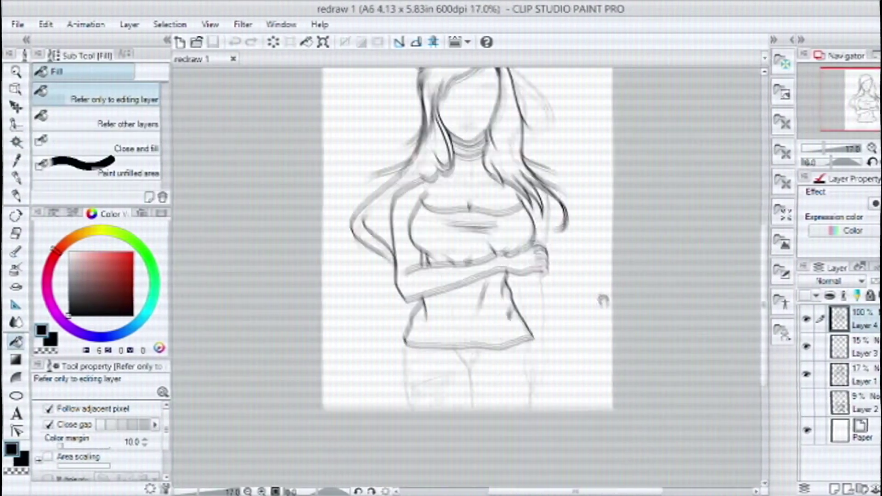
Step: On Layer 4, ink the inner contour of the hanging arm below the crossed forearm with G-pen 2 at size 80
scroll(600, 329, up, 5)
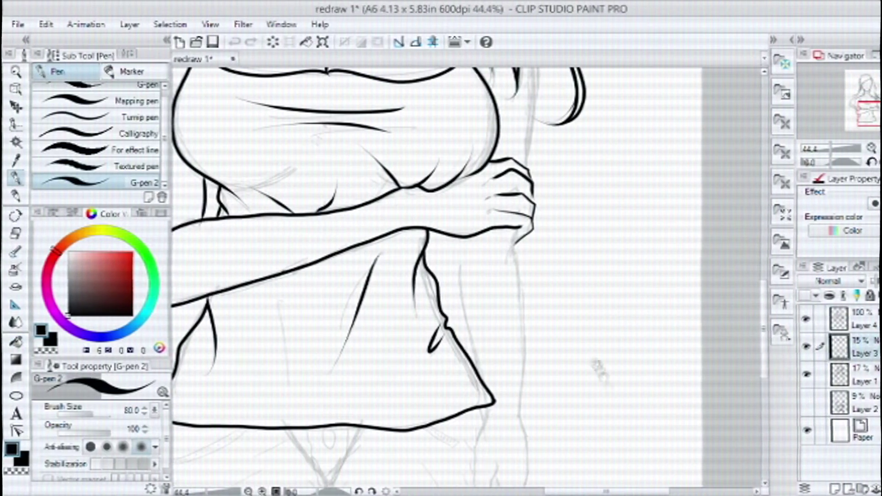
scroll(542, 356, up, 2)
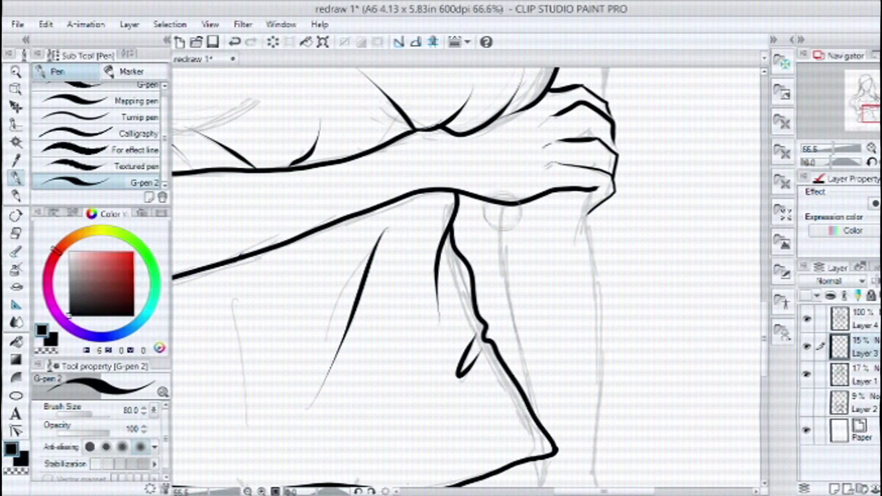
scroll(670, 256, up, 5)
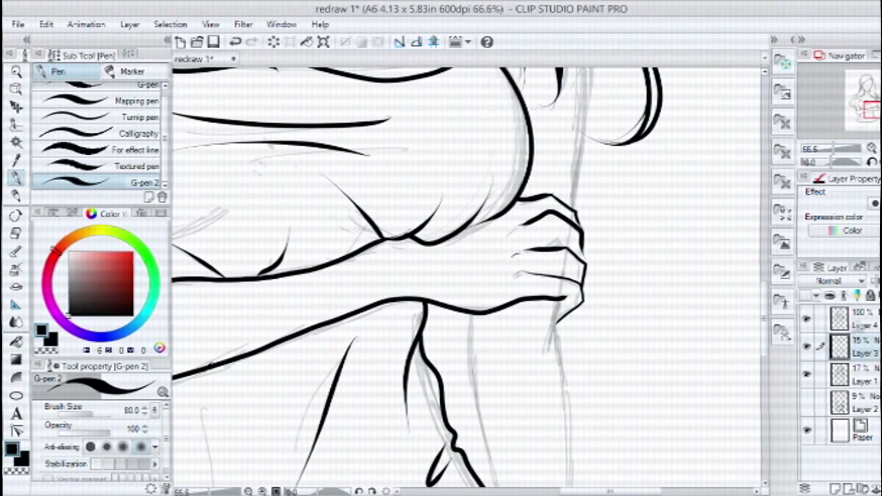
click(850, 318)
scroll(431, 277, down, 1)
scroll(467, 275, down, 3)
scroll(466, 276, up, 1)
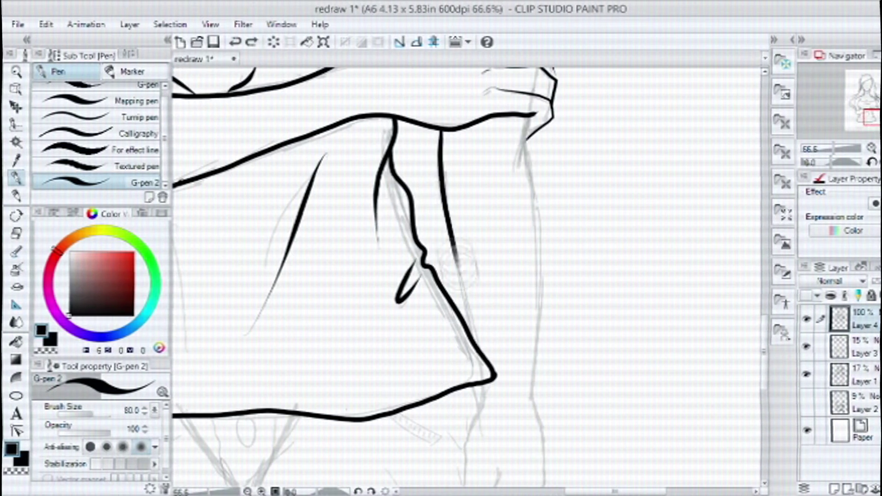
Step: Ink the wrist, thumb and finger outlines of the hanging hand below the top's hem with G-pen 2 at size 80
scroll(466, 275, down, 2)
drag(501, 381, 513, 451)
drag(541, 376, 530, 391)
scroll(575, 416, up, 3)
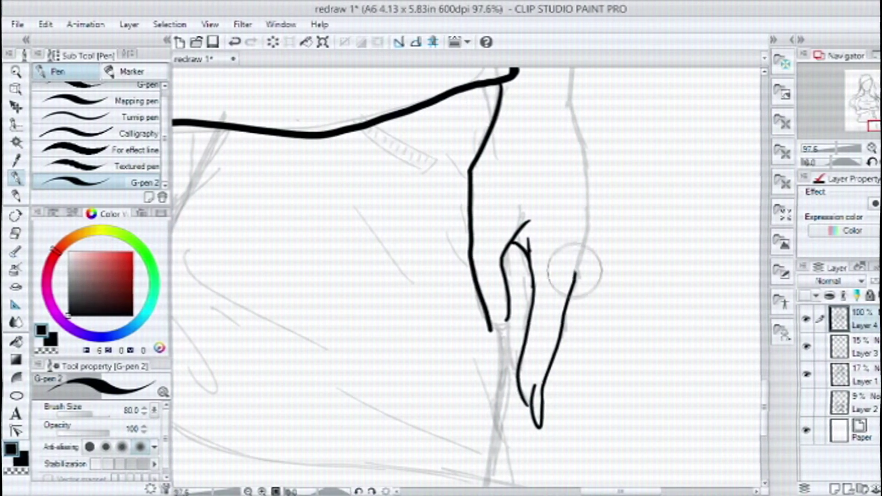
drag(653, 256, 646, 182)
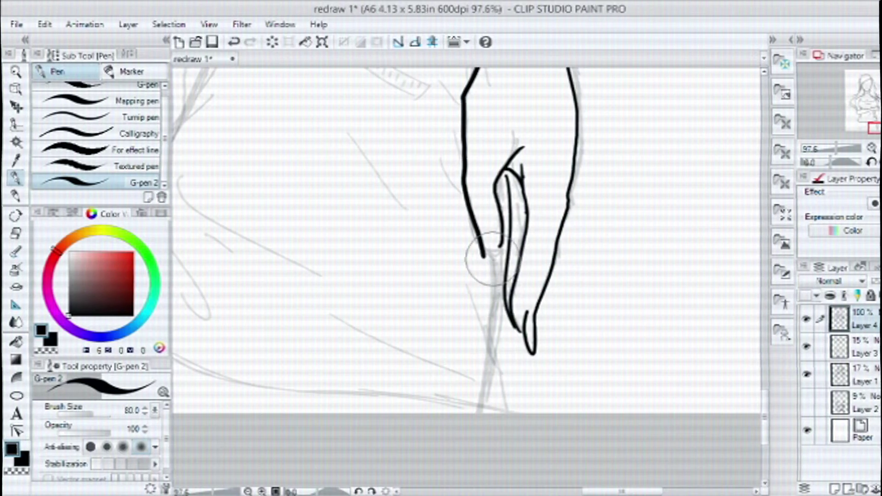
Step: Complete the hanging hand's thumb tip and ink the trouser edge lines beneath the hand
scroll(491, 258, up, 3)
scroll(487, 239, down, 2)
scroll(503, 322, up, 2)
scroll(643, 299, down, 4)
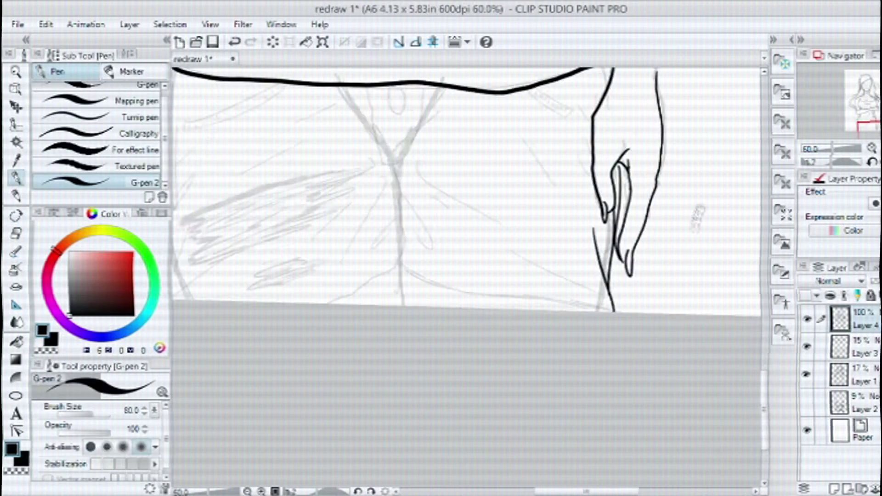
scroll(695, 237, up, 2)
key(p)
scroll(551, 118, up, 1)
drag(492, 404, 549, 198)
Step: Clean up the line ends around the hanging hand's fingertips with the Hard eraser
scroll(596, 254, down, 2)
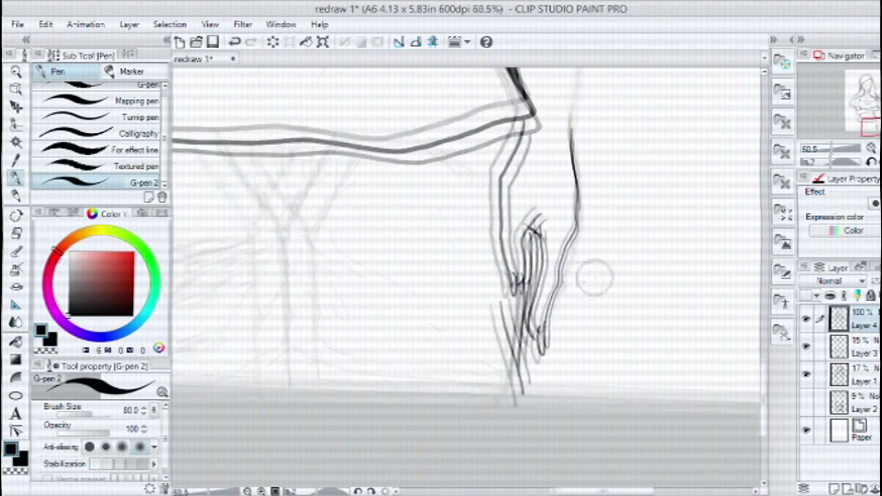
key(e)
scroll(533, 327, up, 2)
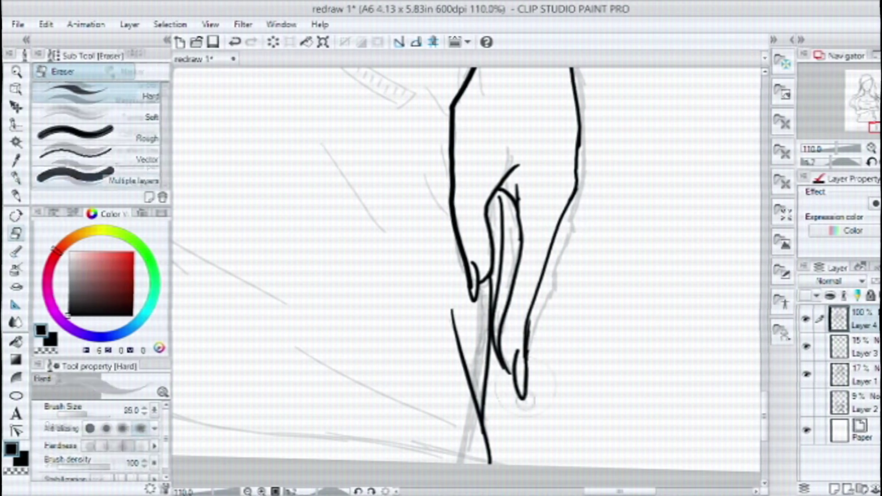
Step: Ink the short arm contour below the gripping hand and tidy its lines with the Hard eraser at size 25
scroll(519, 343, down, 5)
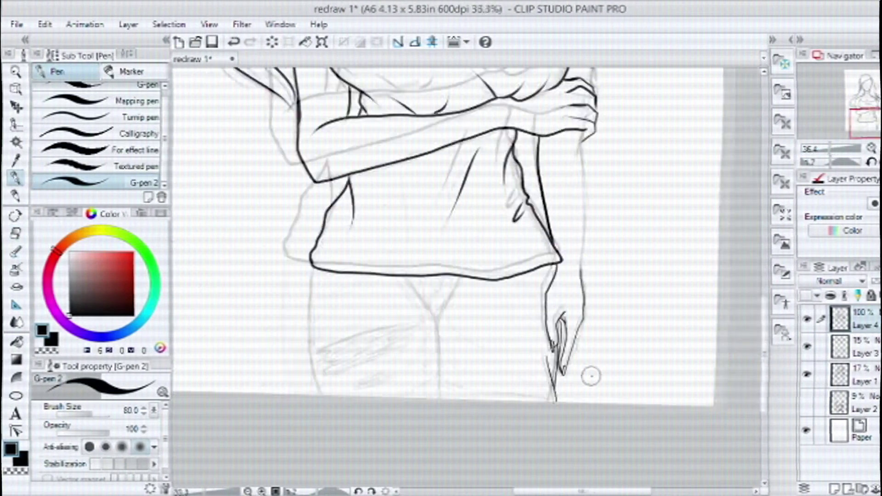
scroll(528, 324, up, 2)
scroll(431, 172, up, 2)
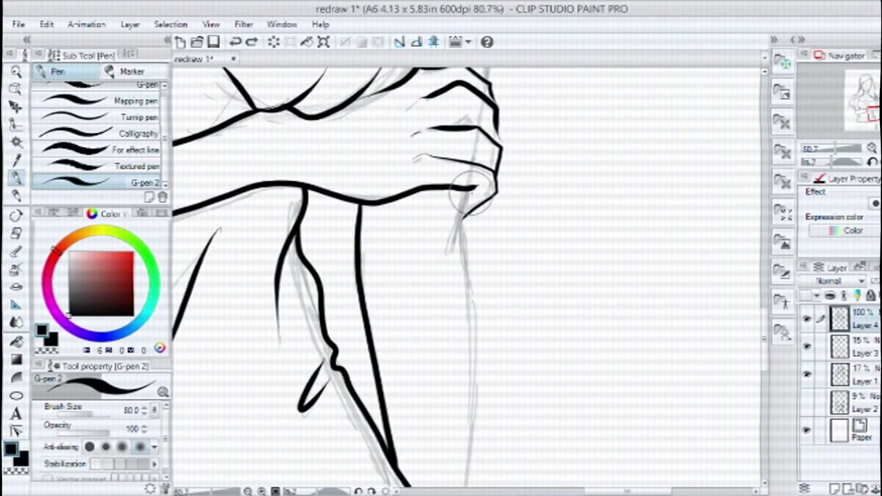
key(e)
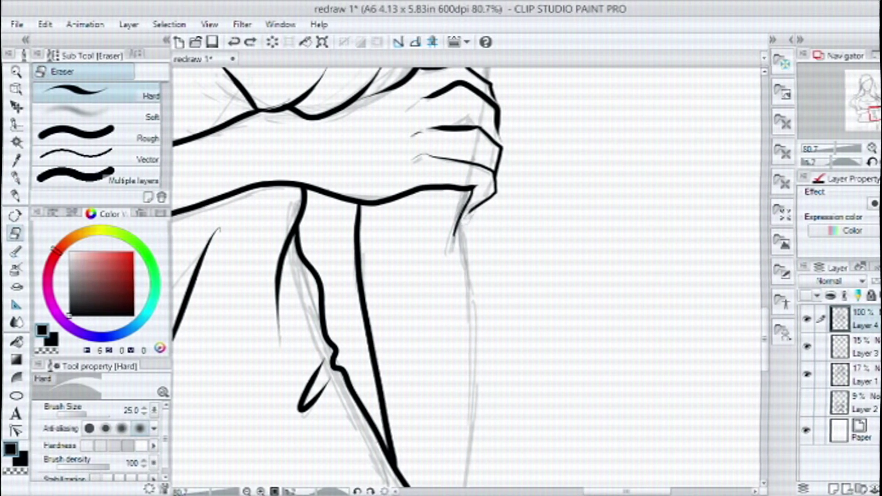
key(p)
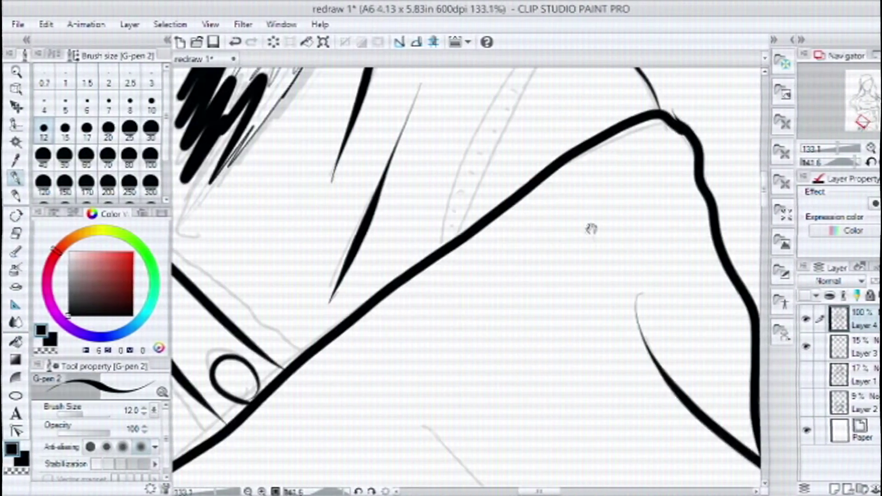
Step: Ink the trousers' stitched pocket strips and fabric fold lines with G-pen 2 at size 12
scroll(533, 106, up, 3)
drag(440, 315, 533, 105)
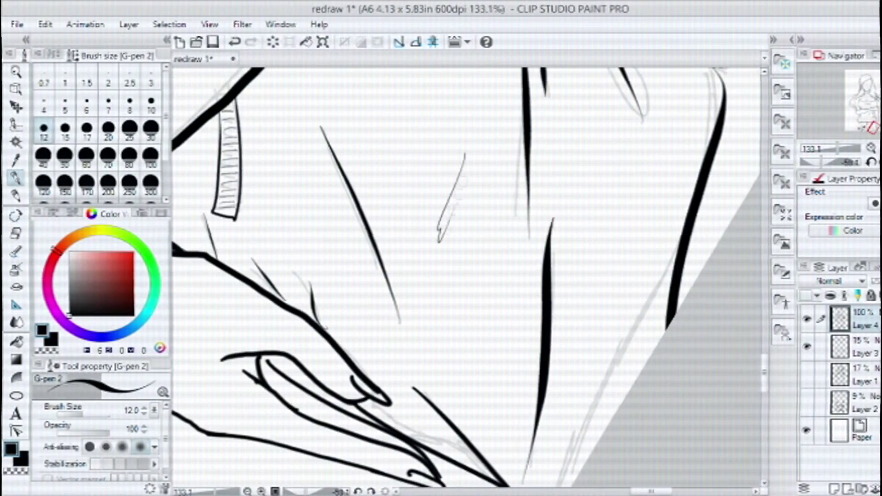
mouse_move(439, 234)
mouse_down()
mouse_move(416, 345)
mouse_move(462, 409)
mouse_move(487, 138)
mouse_up()
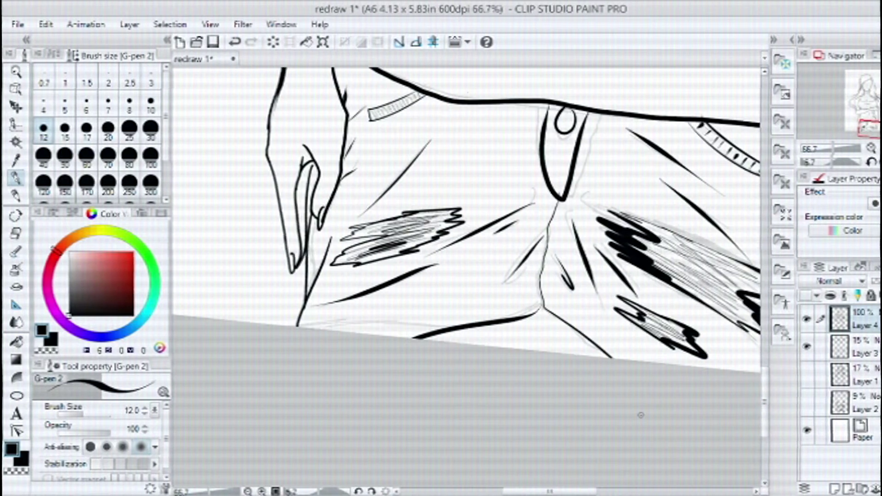
Step: Hide the Layer 1 sketch and restore Layer 3 to 100% opacity
key(h)
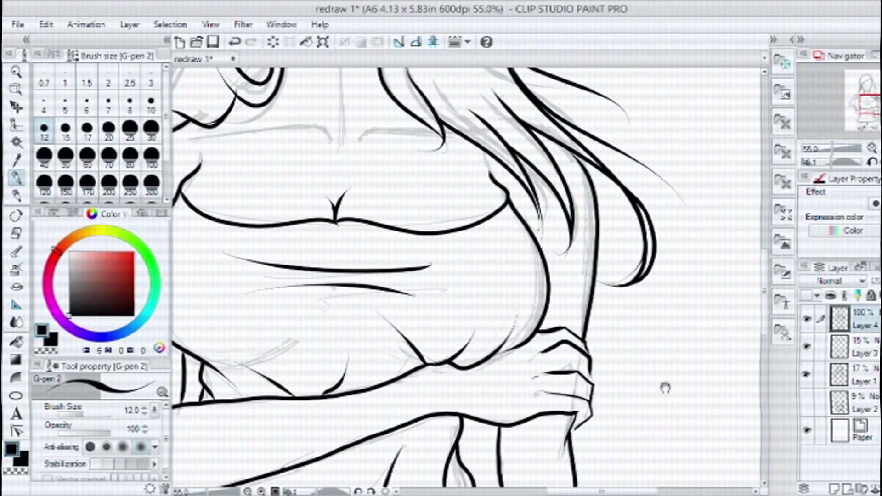
scroll(666, 390, down, 3)
drag(666, 391, 626, 270)
scroll(626, 269, down, 1)
drag(663, 237, 666, 282)
drag(658, 142, 652, 349)
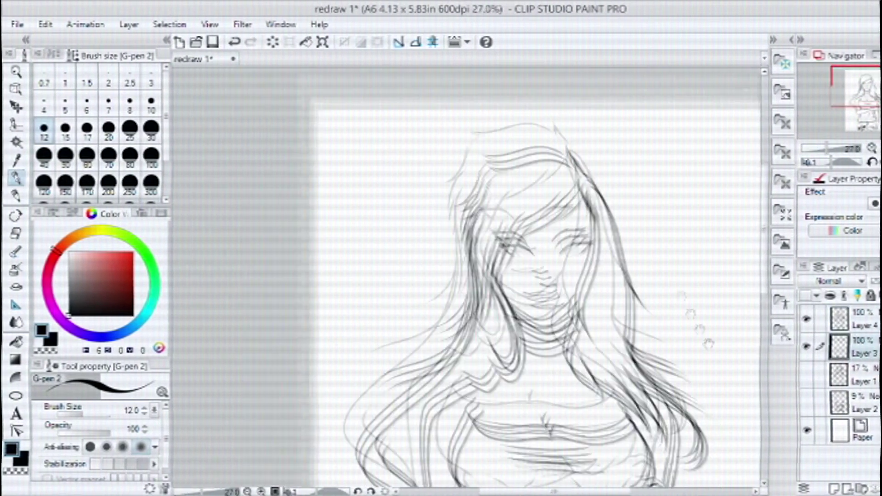
Step: Add a new layer above Layer 1 and name it "color pa"
drag(684, 464, 684, 294)
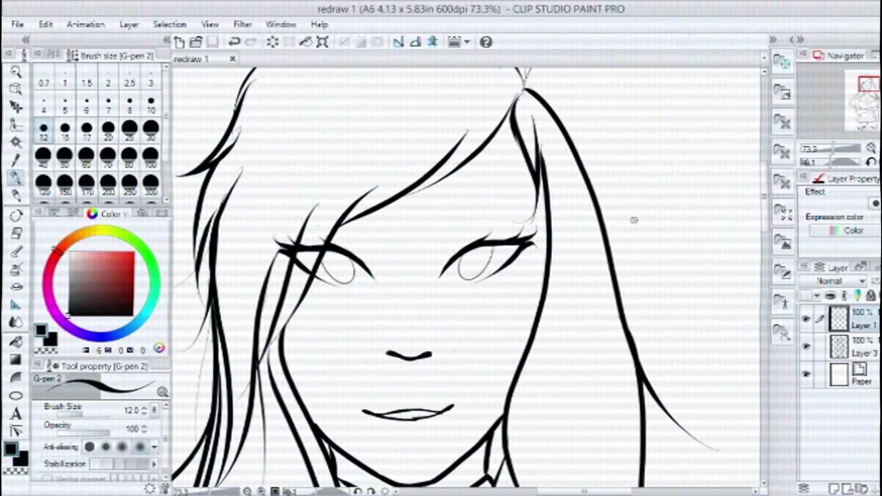
key(ctrl+shift+n)
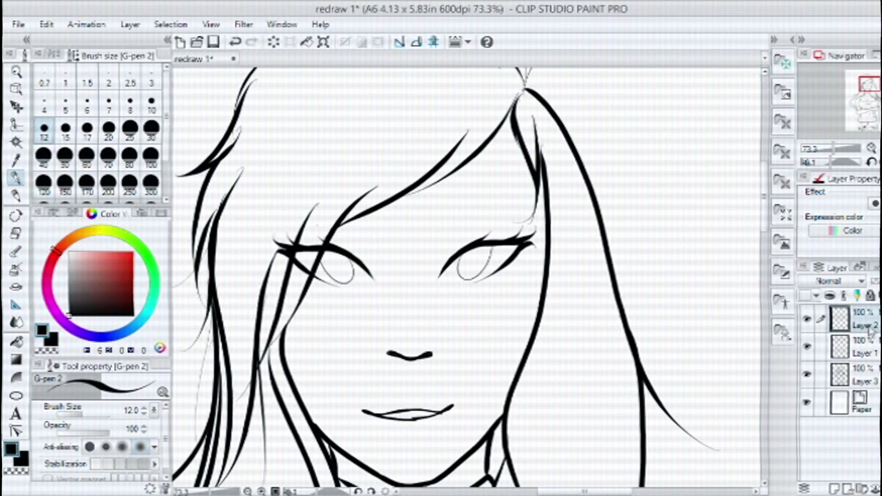
double_click(862, 325)
text(color pa)
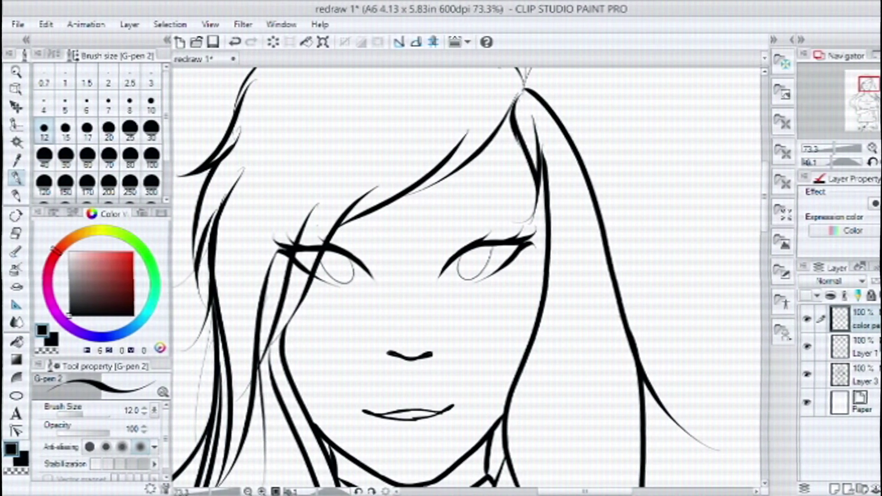
key(Return)
Step: Rename Layer 1 as "colors" and Layer 3 as "lineart"
click(807, 347)
double_click(862, 353)
text(colors)
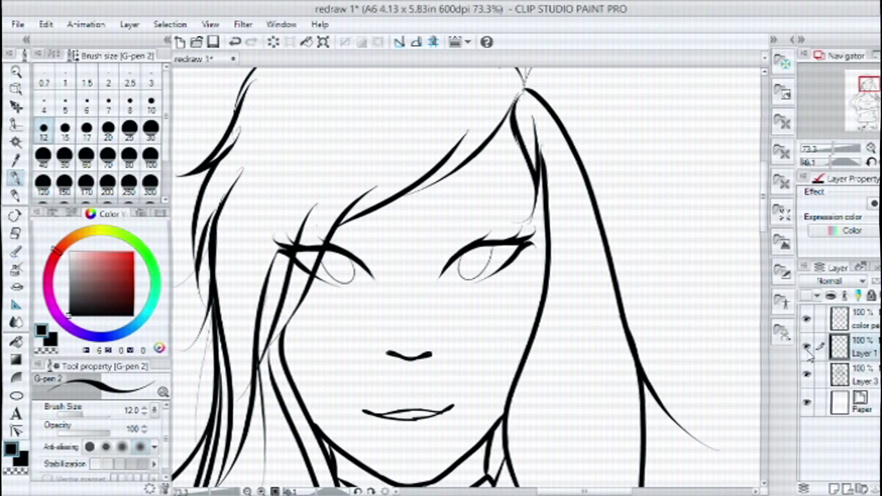
key(Return)
click(864, 373)
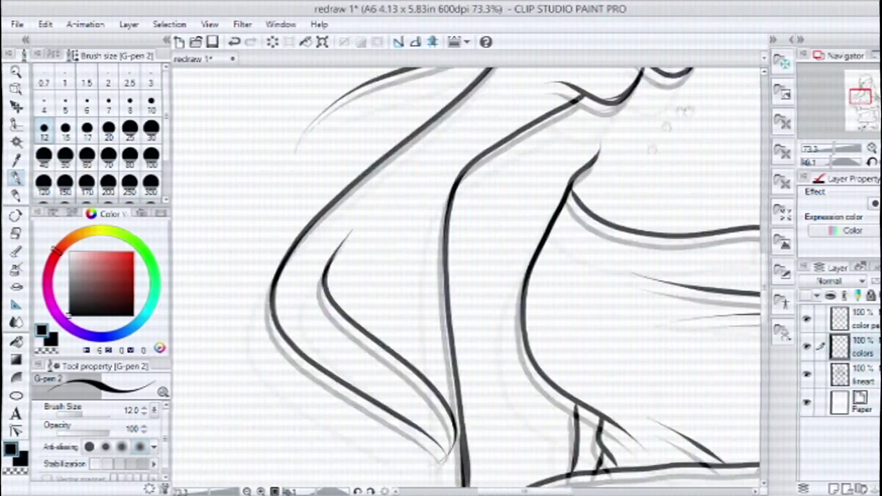
Step: Select all the hair areas on the colors layer, completing the strand edges with the Selection pen at size 20
scroll(371, 332, up, 3)
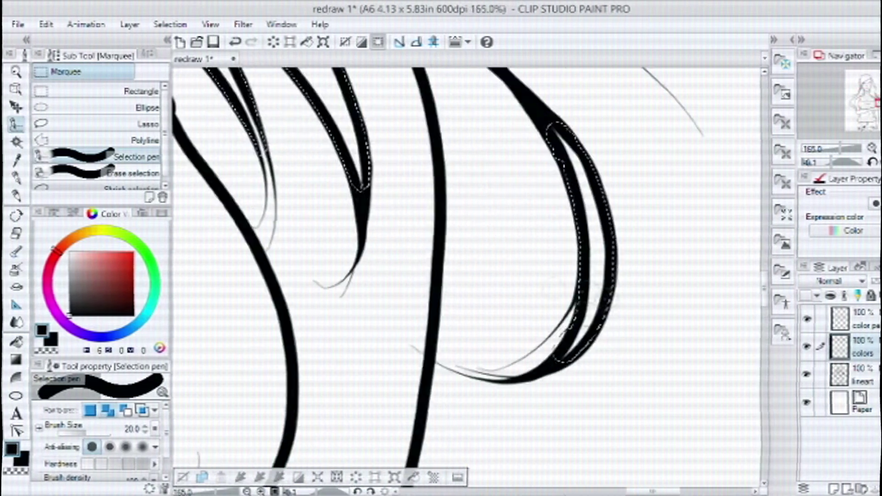
drag(570, 307, 524, 363)
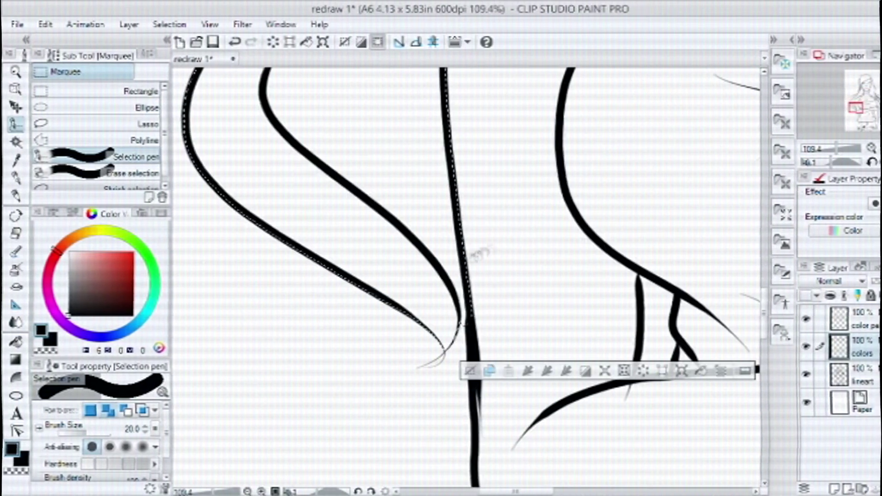
scroll(658, 236, down, 5)
Step: Fill the selected hair with dark grey (saturation 0, value 24) on the colors layer
click(64, 328)
click(104, 281)
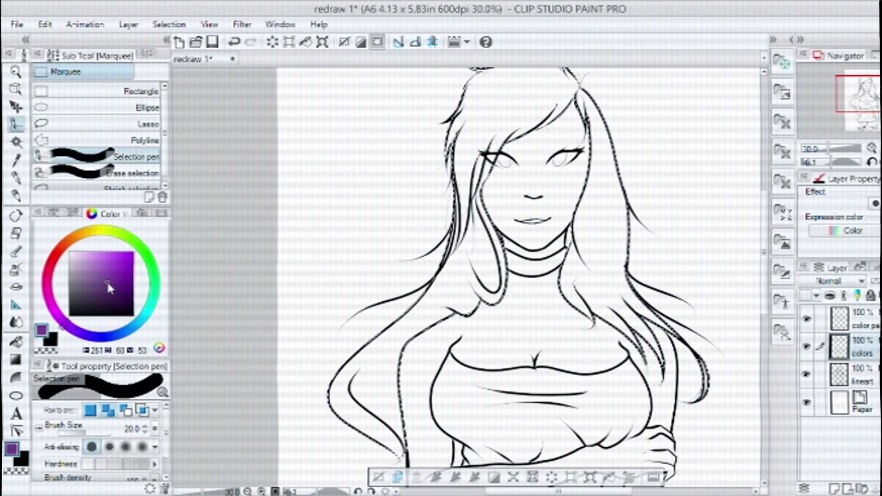
click(61, 323)
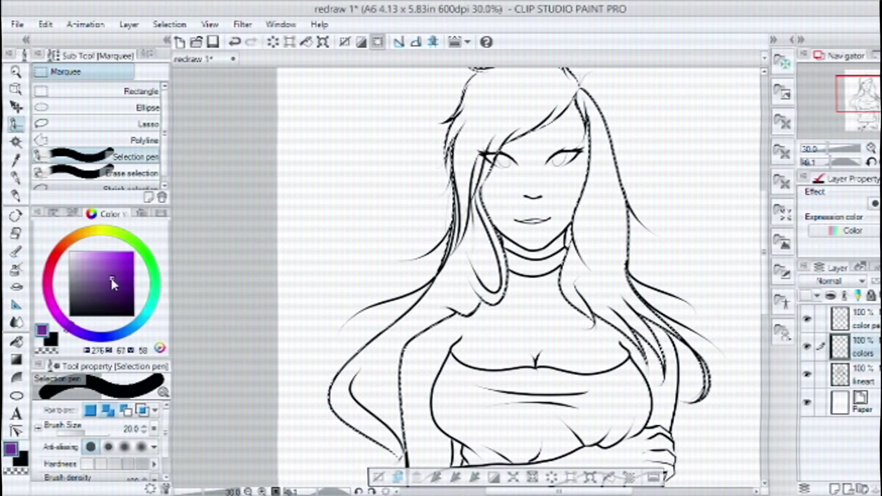
click(71, 313)
click(68, 299)
key(alt+BackSpace)
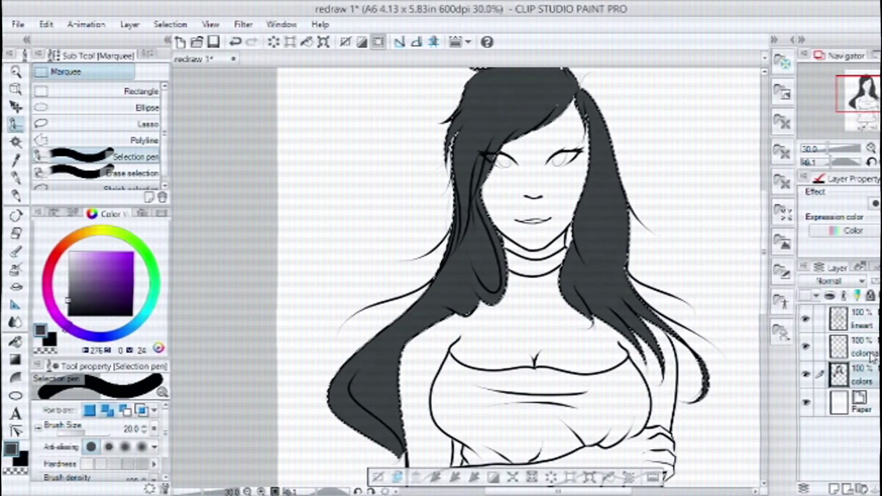
Step: Fade purple (hue 276, saturation 80, value 62) up from the hair ends with a linear Foreground to transparent gradient, and deselect the hair
scroll(528, 130, up, 5)
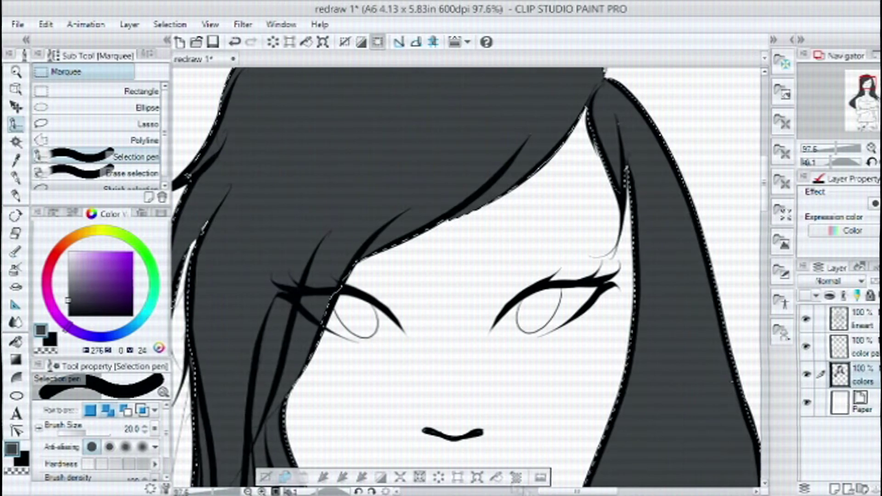
scroll(619, 122, down, 3)
scroll(328, 198, up, 1)
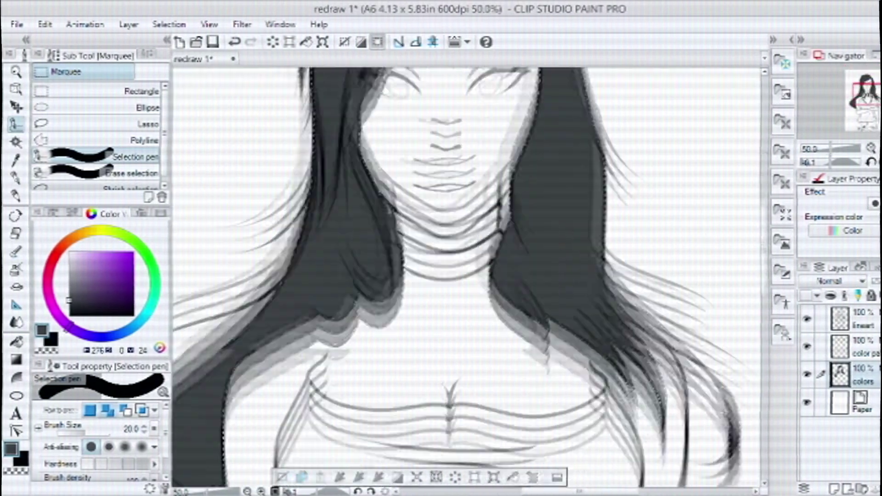
scroll(328, 199, down, 2)
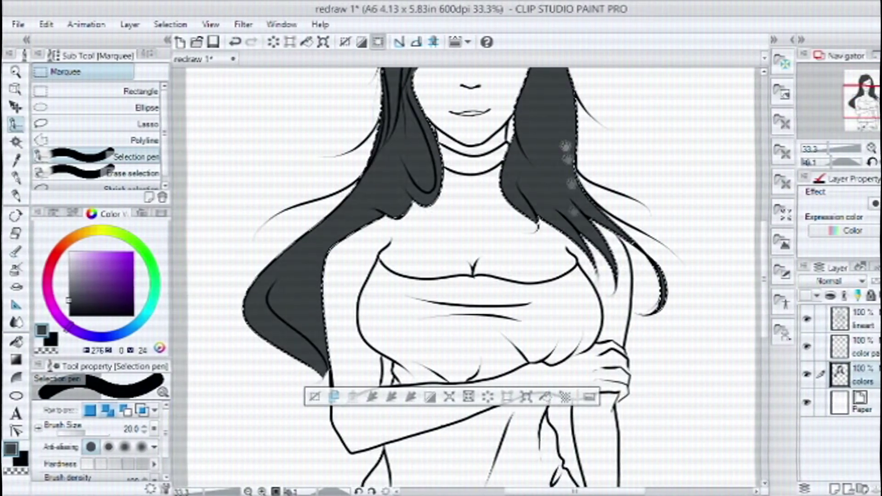
scroll(511, 278, up, 2)
key(g)
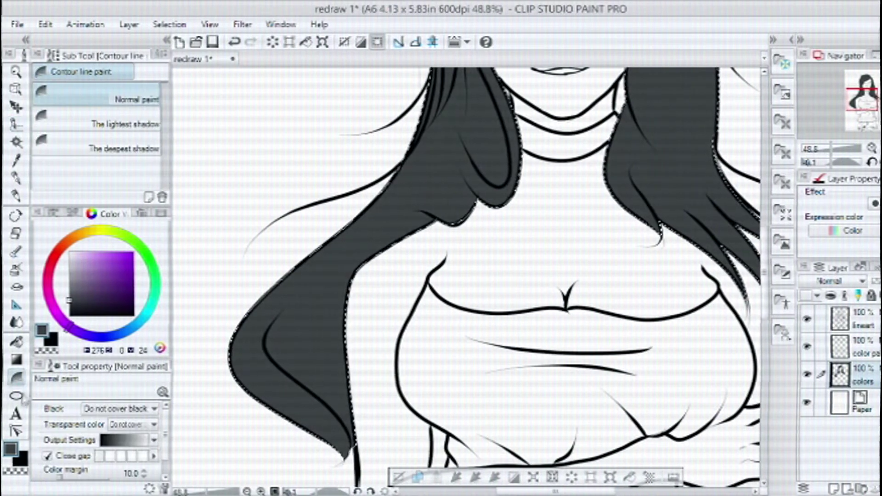
key(g)
mouse_move(103, 305)
mouse_down()
mouse_move(120, 274)
mouse_move(105, 287)
mouse_up()
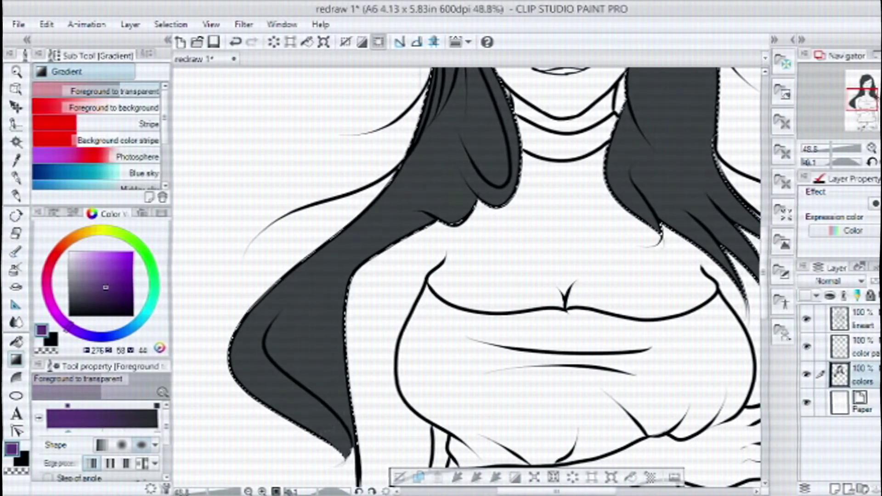
drag(689, 368, 452, 298)
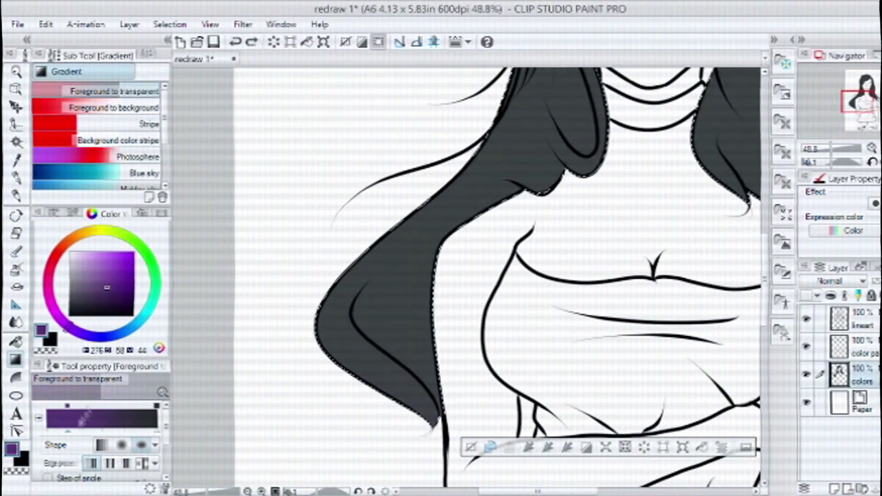
drag(404, 416, 470, 205)
scroll(479, 238, down, 4)
drag(606, 211, 604, 260)
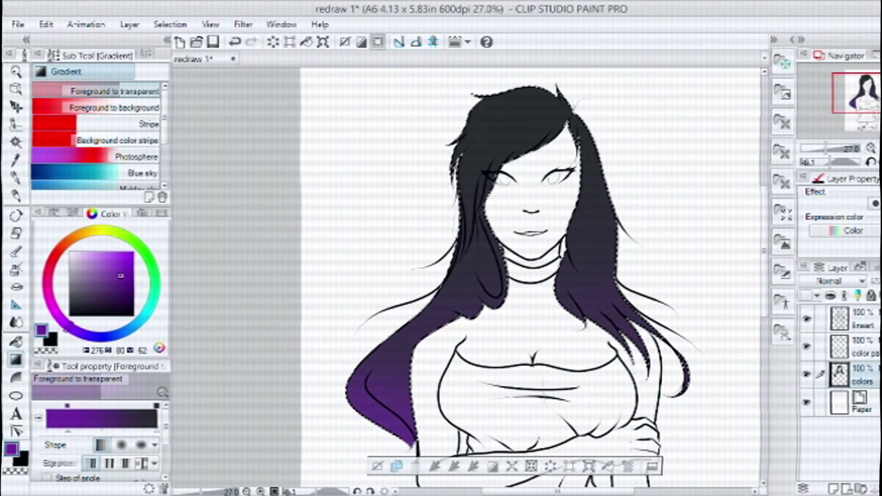
scroll(564, 105, up, 2)
key(ctrl+d)
Step: Select the fringe and its hanging strand beside the face with Auto select, referring to other layers
scroll(459, 340, up, 4)
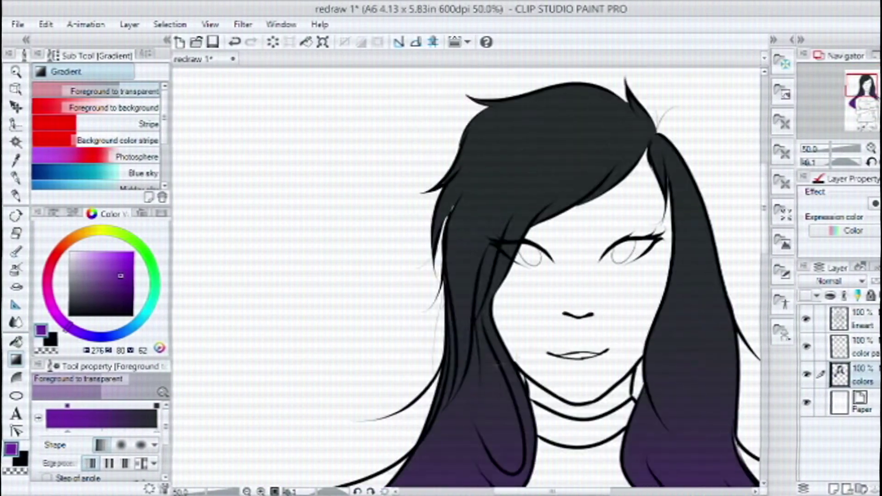
key(w)
click(440, 365)
shift+click(482, 266)
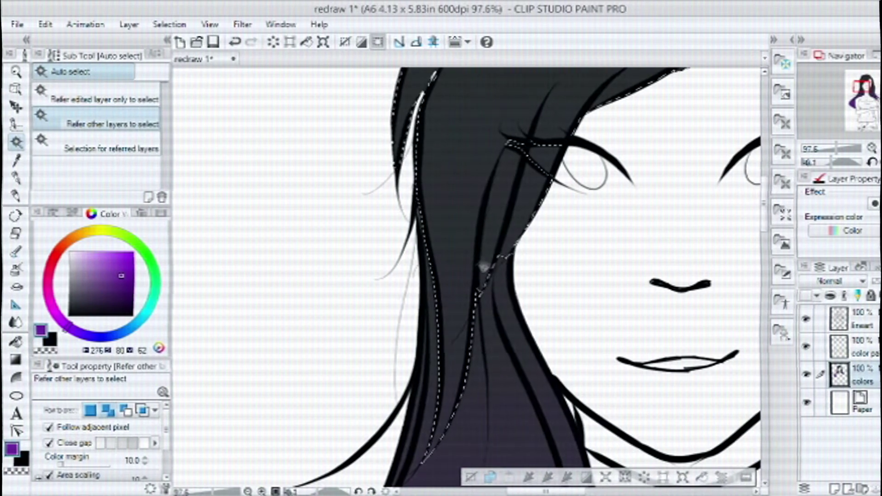
Step: Fade the same purple up from the fringe's tip with the linear Foreground to transparent gradient, and deselect the fringe
key(g)
drag(505, 184, 460, 441)
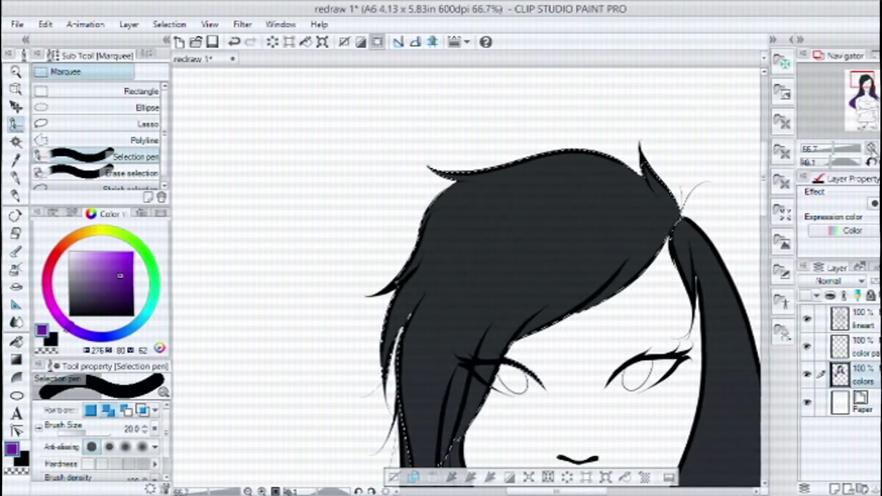
drag(505, 230, 328, 156)
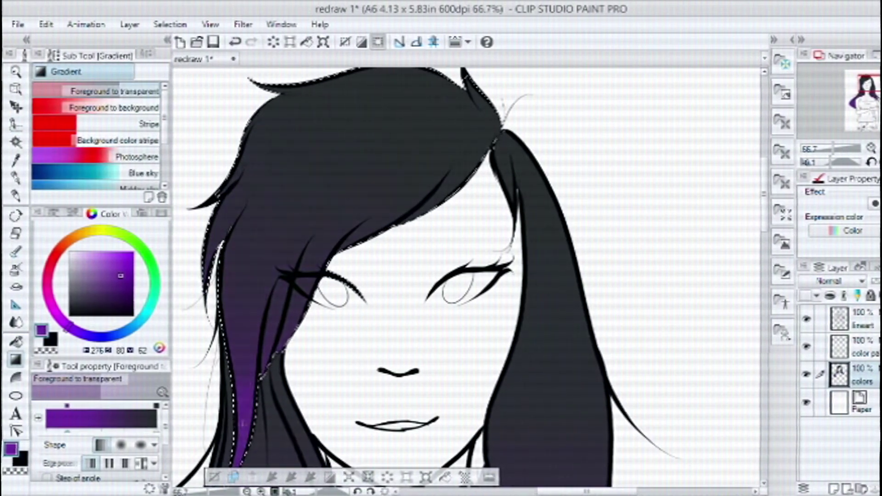
key(ctrl+d)
key(ctrl+minus)
key(ctrl+minus)
key(ctrl+minus)
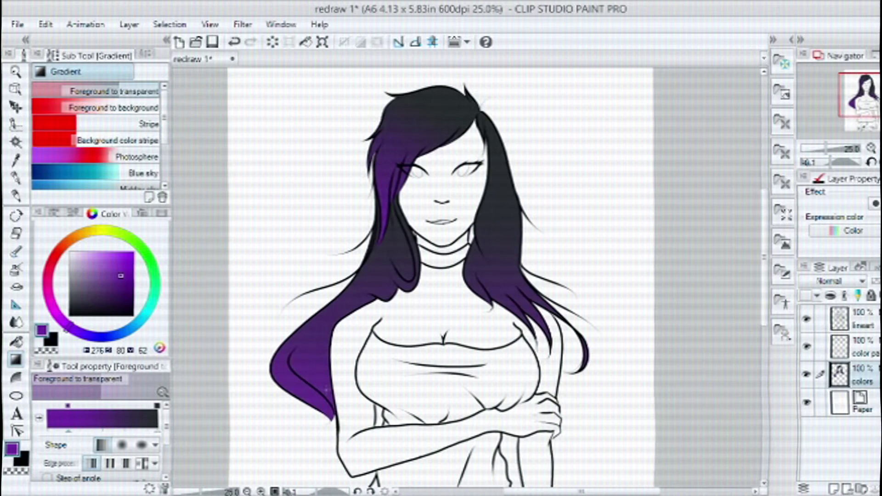
click(236, 42)
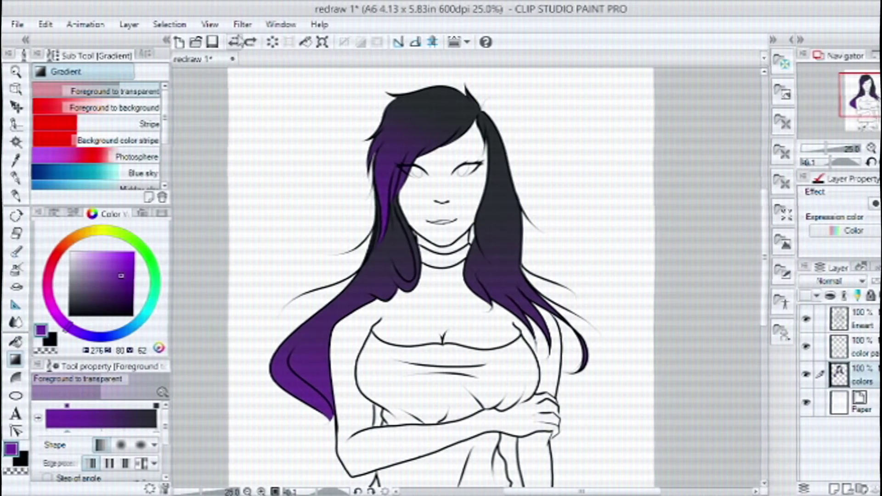
Step: Touch up the trousers' lines on the lineart layer with G-pen 2 in black at size 12
scroll(586, 170, down, 5)
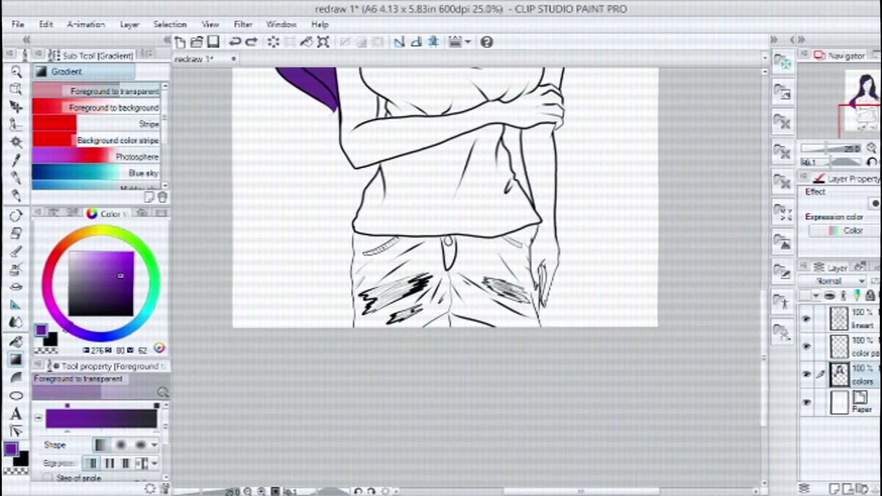
key(ctrl+plus)
key(ctrl+plus)
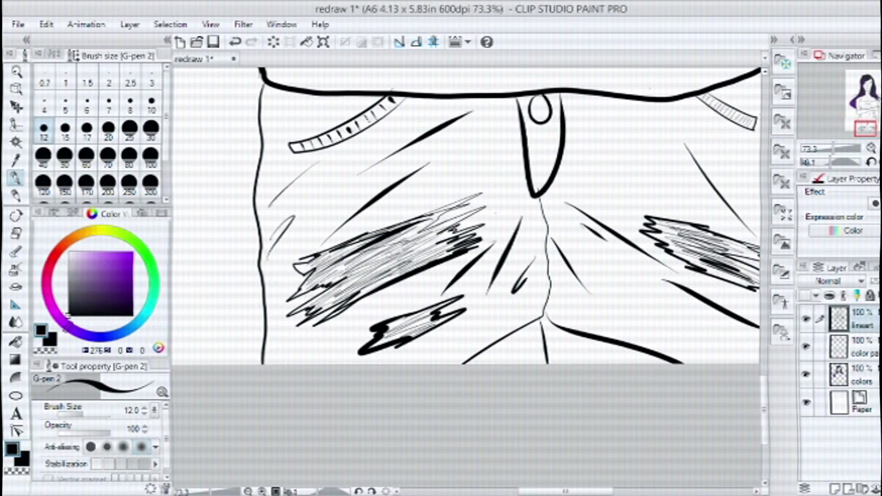
Step: Select the choker and colour it black with a dark grey (value 27) circular Foreground to transparent gradient on the colors layer
scroll(466, 275, up, 10)
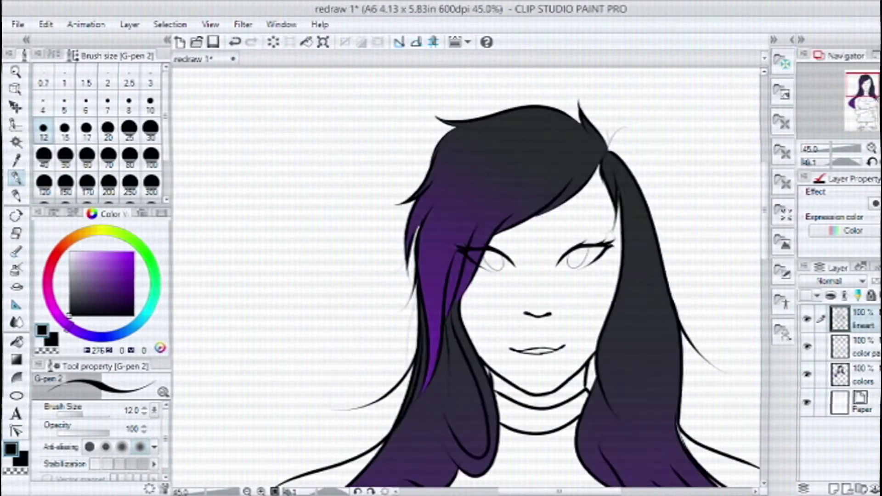
scroll(516, 263, down, 4)
key(w)
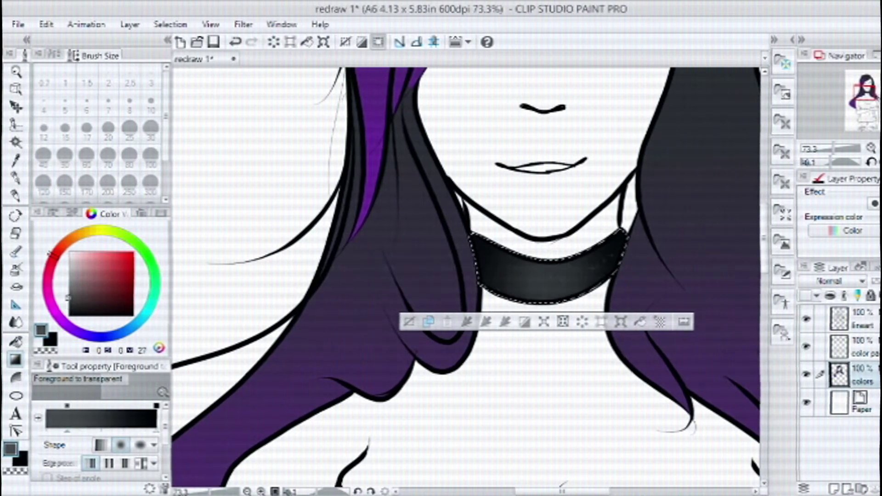
Step: Redraw the mouth's lip contours on the lineart layer with G-pen 2 at size 60, cleaning the joins with the Hard eraser at size 20
scroll(555, 239, up, 5)
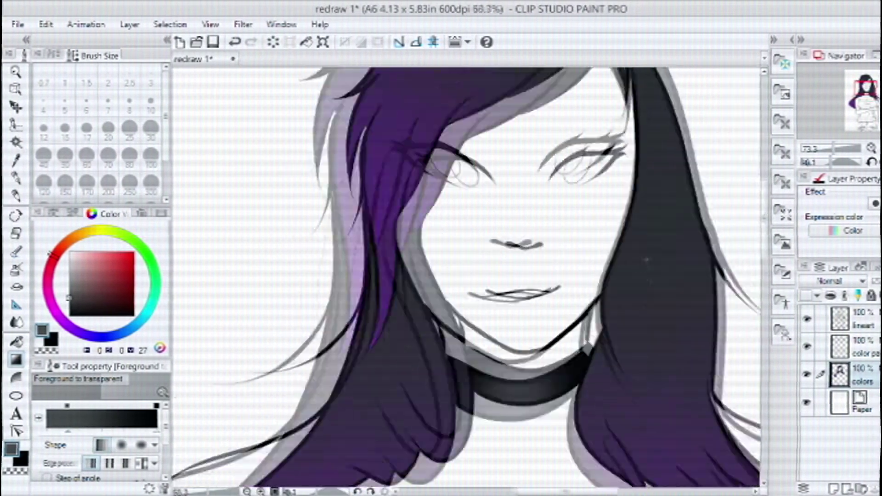
key(p)
scroll(462, 203, down, 2)
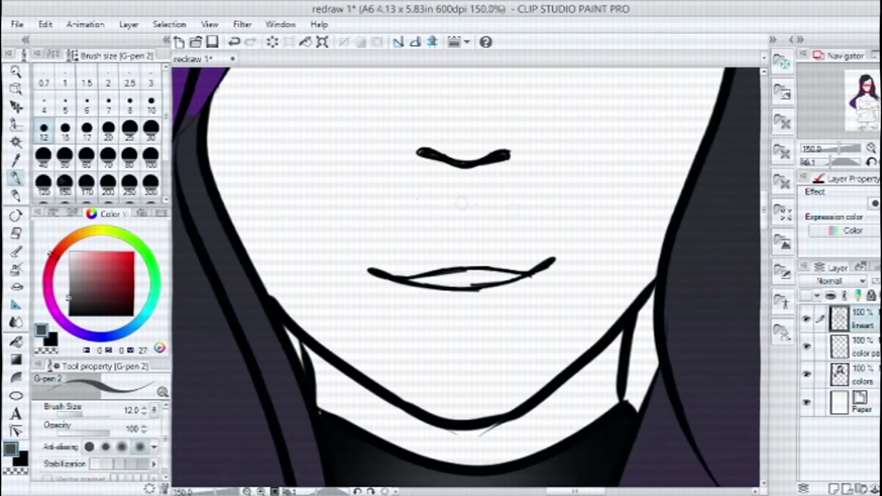
scroll(452, 267, up, 2)
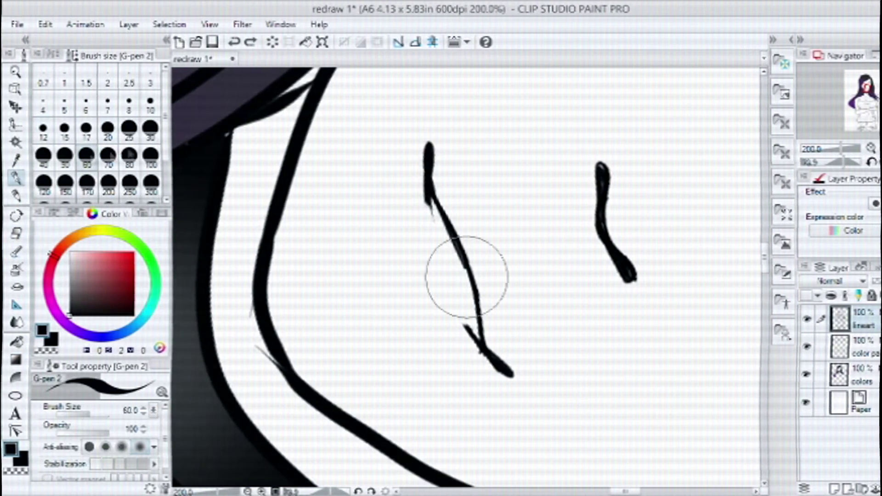
drag(427, 195, 478, 328)
key(b)
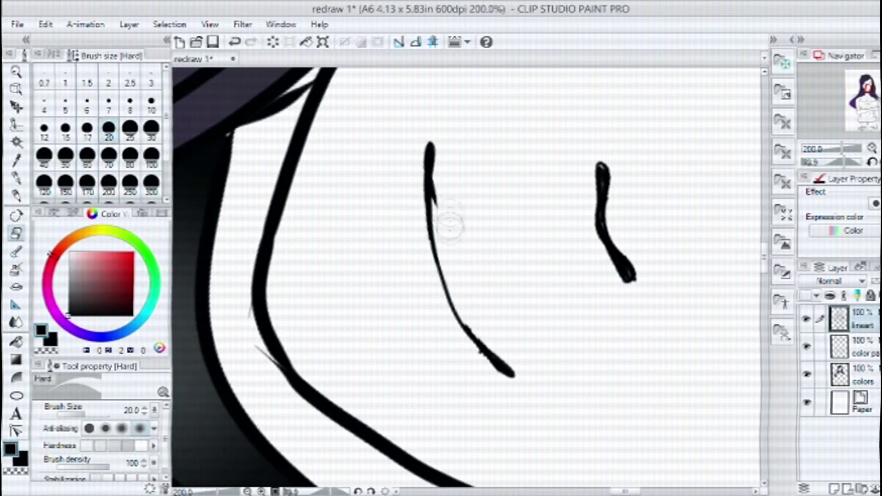
key(p)
key(b)
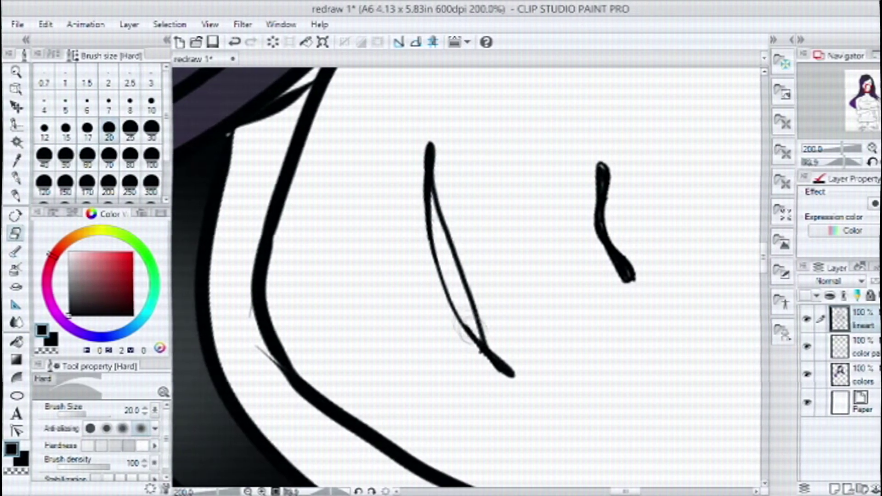
key(p)
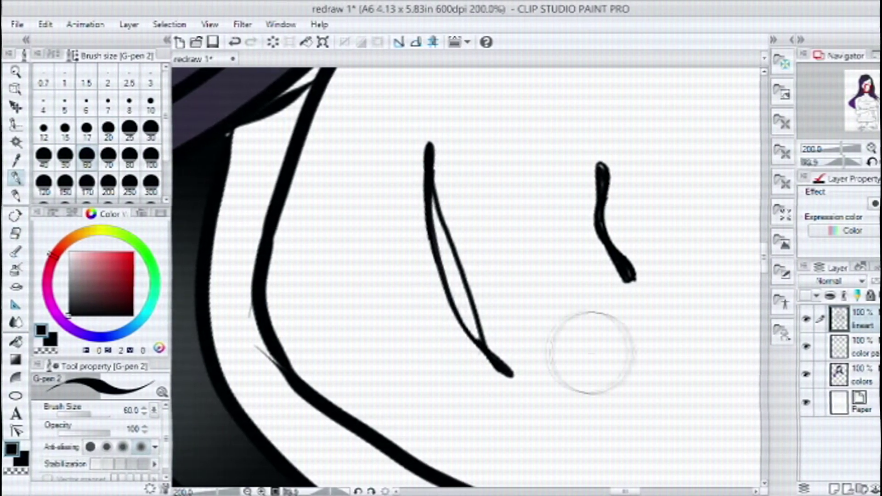
Step: Set the G-pen 2 brush size to 5 and view the pic.png drawing before returning to the redraw canvas
key(h)
click(65, 104)
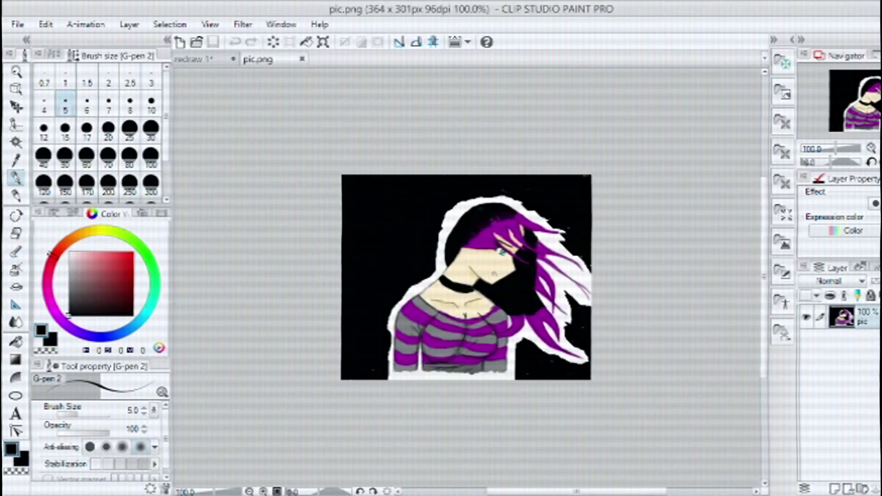
click(217, 60)
scroll(451, 265, up, 3)
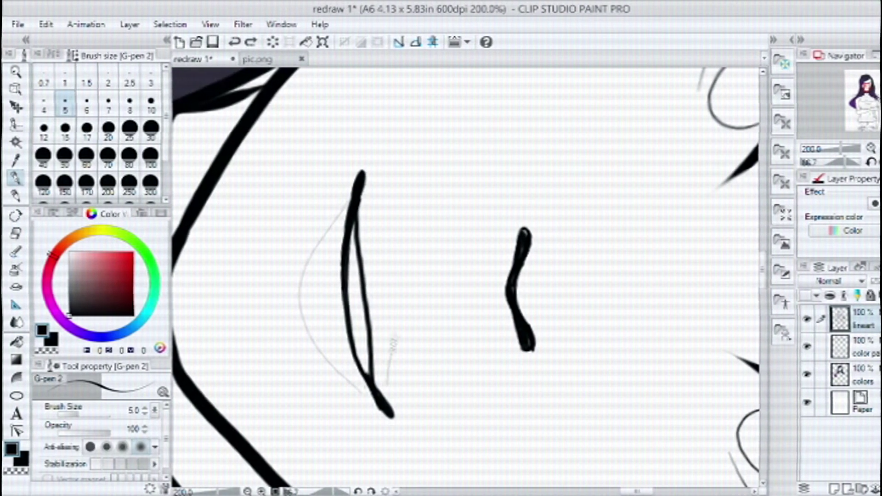
Step: Draw thin curved outlines for the upper and lower lips around the mouth line on the lineart layer
mouse_move(363, 198)
mouse_down()
mouse_move(393, 275)
mouse_move(386, 385)
mouse_up()
mouse_move(310, 257)
mouse_down()
mouse_move(304, 342)
mouse_move(303, 331)
mouse_up()
drag(317, 236, 304, 345)
drag(307, 280, 317, 291)
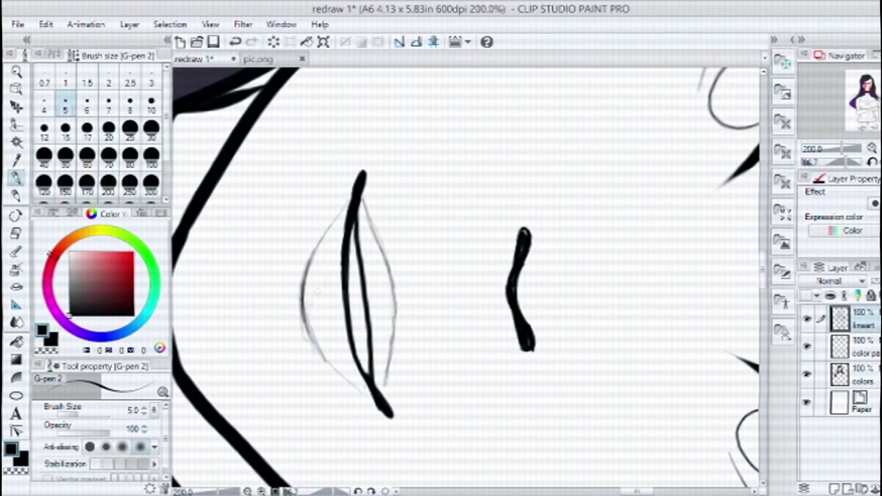
Step: Fade the ends of the thin lip outlines with the Soft eraser
key(e)
key(r)
drag(436, 322, 554, 296)
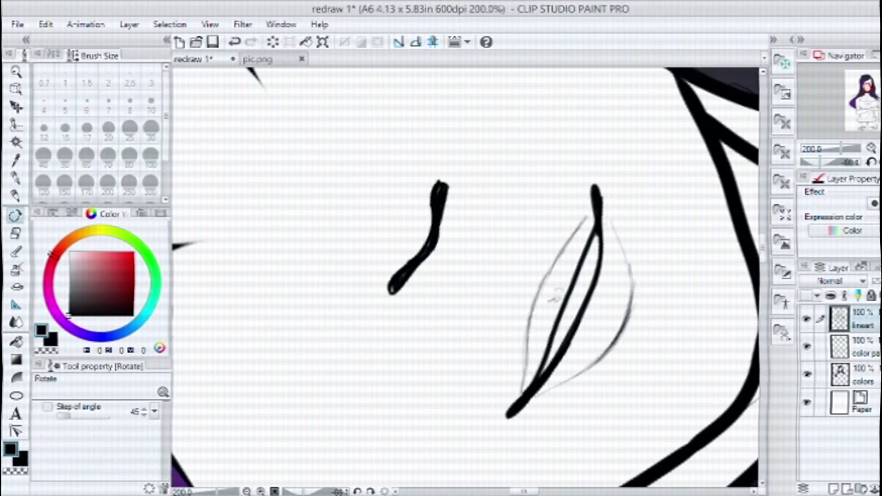
key(e)
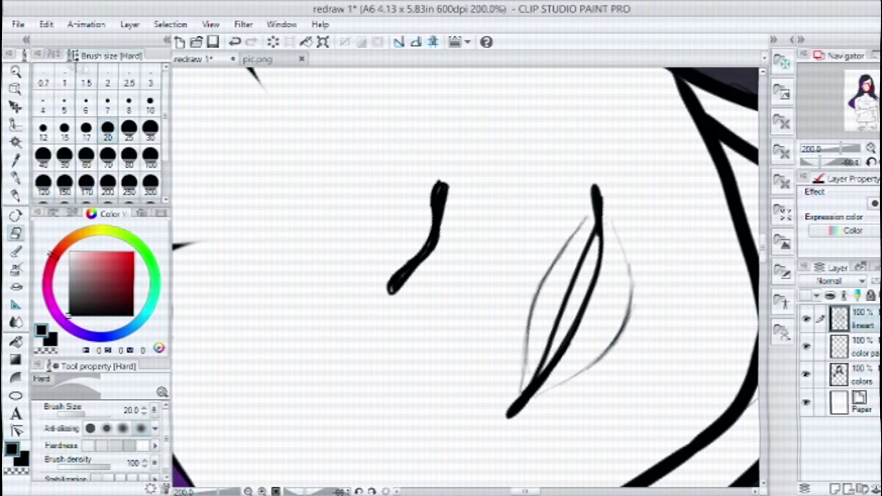
click(53, 55)
click(92, 112)
mouse_move(569, 248)
mouse_down()
mouse_move(529, 368)
mouse_move(556, 389)
mouse_up()
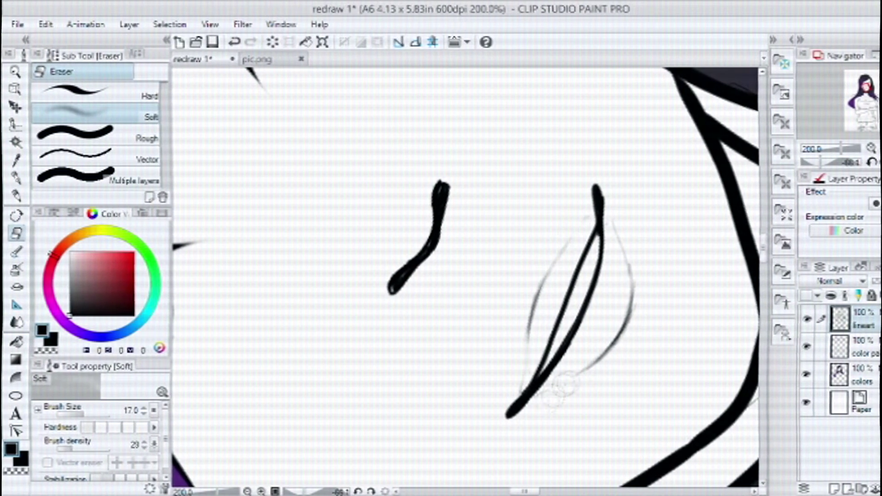
Step: Select the face area with Auto select referring to other layers, and make the colors layer active
key(p)
key(r)
drag(650, 291, 708, 317)
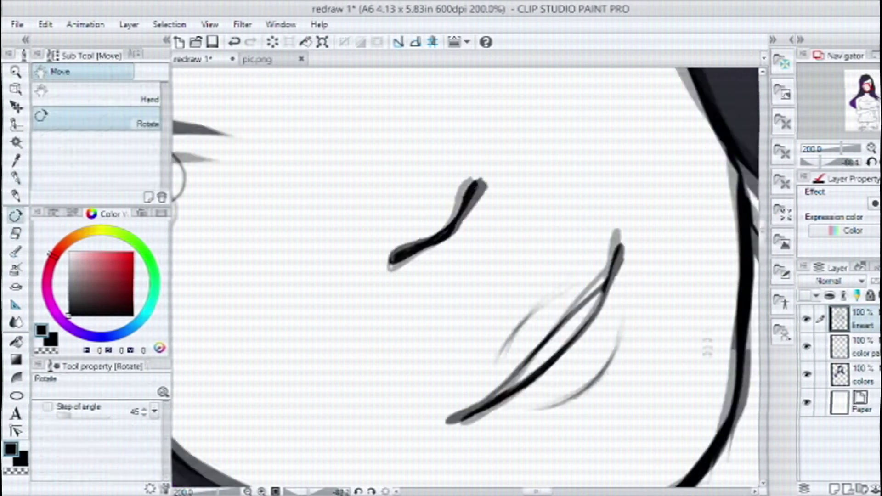
scroll(467, 276, down, 4)
key(p)
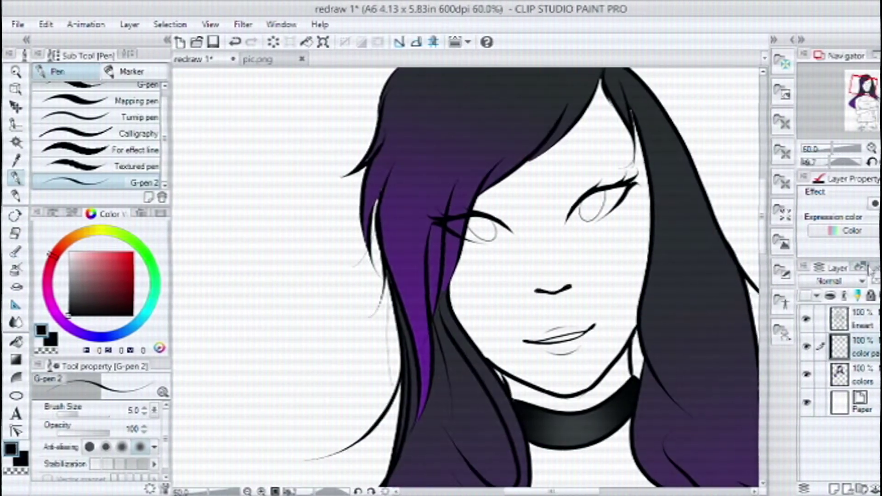
key(w)
click(859, 318)
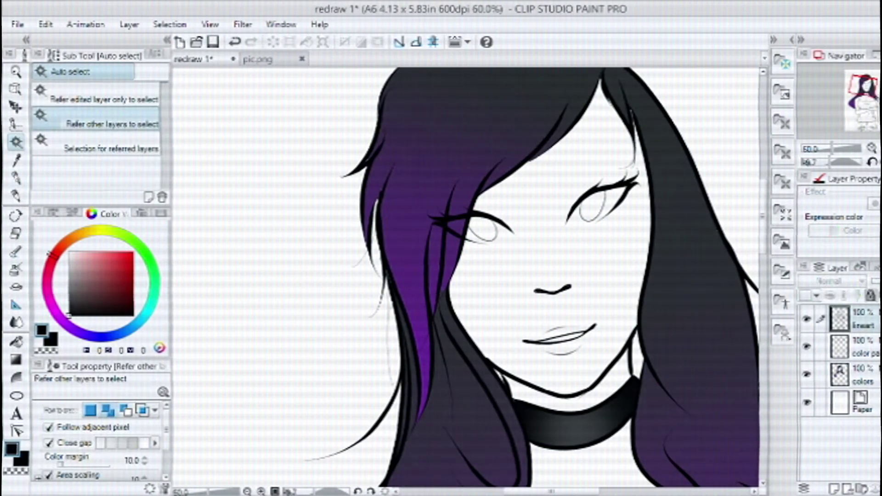
click(617, 262)
key(alt+bracketleft)
key(alt+bracketleft)
key(p)
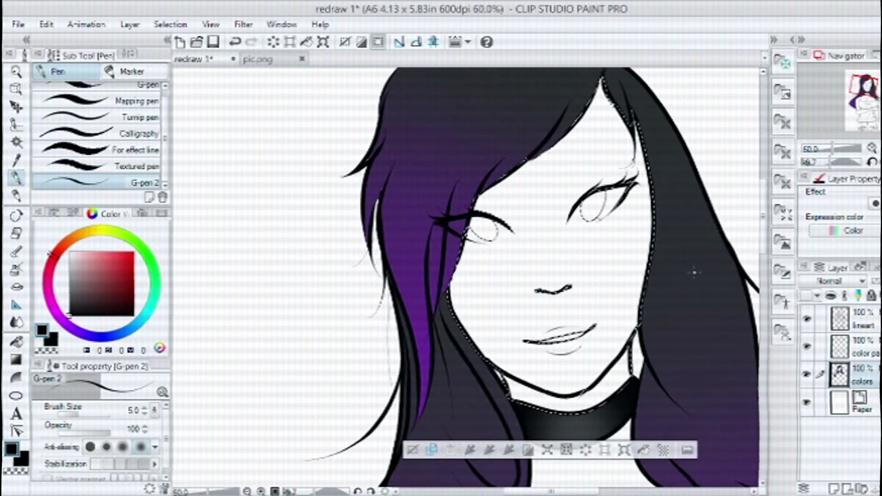
Step: Refine the face selection by hand so that it excludes both eyes, using the selection brushes of the Marquee tool
key(m)
scroll(627, 166, up, 3)
key(r)
drag(551, 276, 459, 184)
key(m)
drag(434, 404, 411, 296)
drag(495, 266, 508, 343)
mouse_move(491, 147)
mouse_down()
mouse_move(448, 244)
mouse_move(474, 216)
mouse_move(459, 414)
mouse_move(464, 246)
mouse_move(546, 251)
mouse_up()
click(138, 157)
drag(501, 275, 482, 248)
mouse_move(438, 312)
mouse_down()
mouse_move(531, 307)
mouse_move(548, 360)
mouse_move(570, 319)
mouse_up()
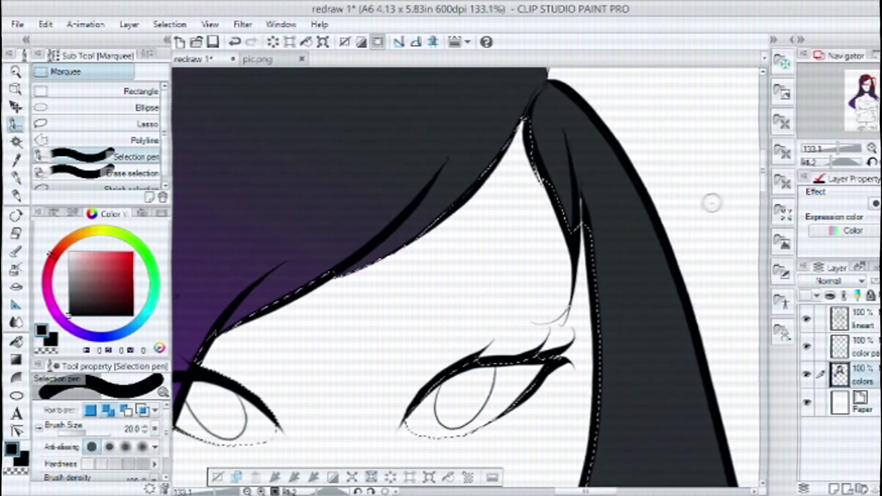
Step: Correct the selection edge along the hair strands beside the forehead with Erase selection at size 30 and the Selection pen at size 7
key(.)
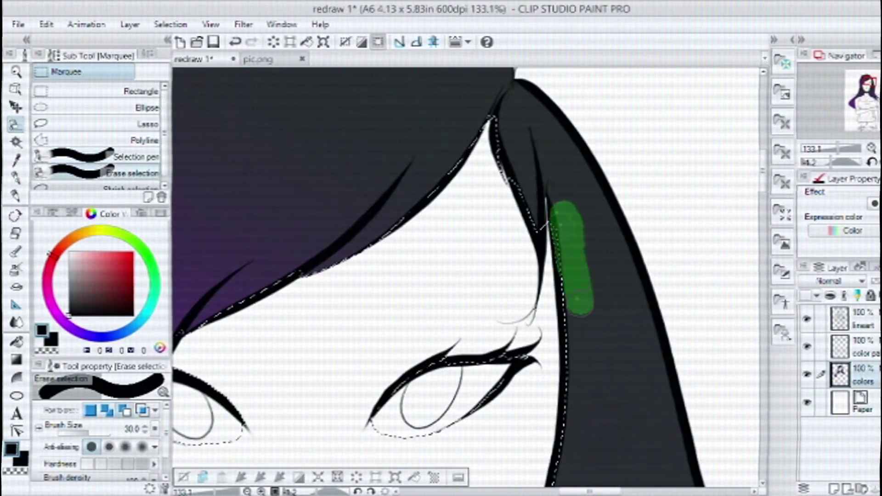
drag(581, 264, 581, 265)
key(ctrl+plus)
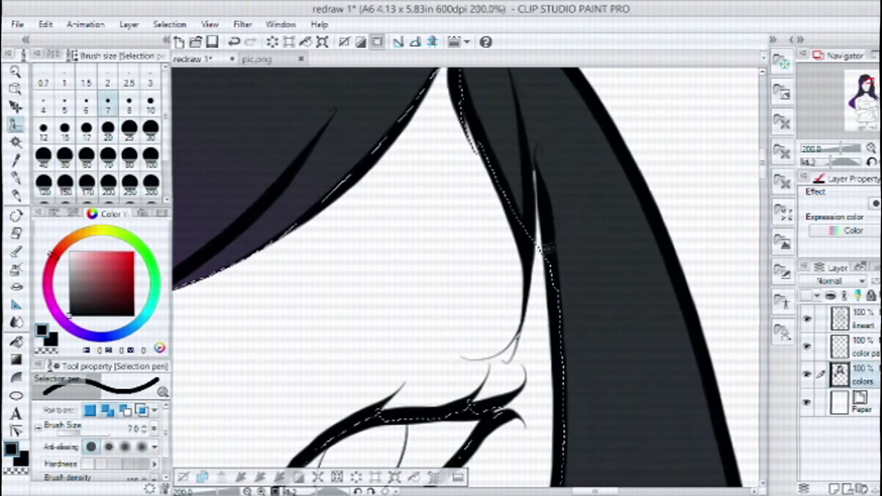
scroll(547, 261, down, 5)
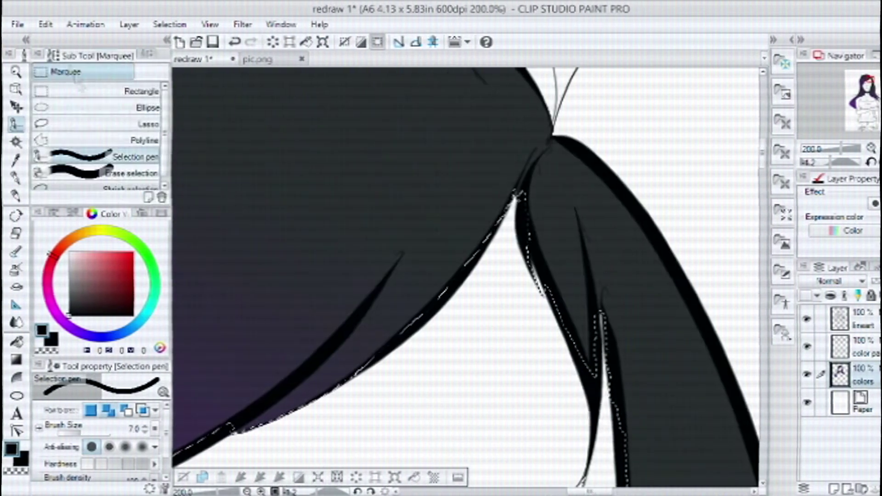
key(.)
scroll(582, 279, down, 2)
drag(680, 417, 622, 265)
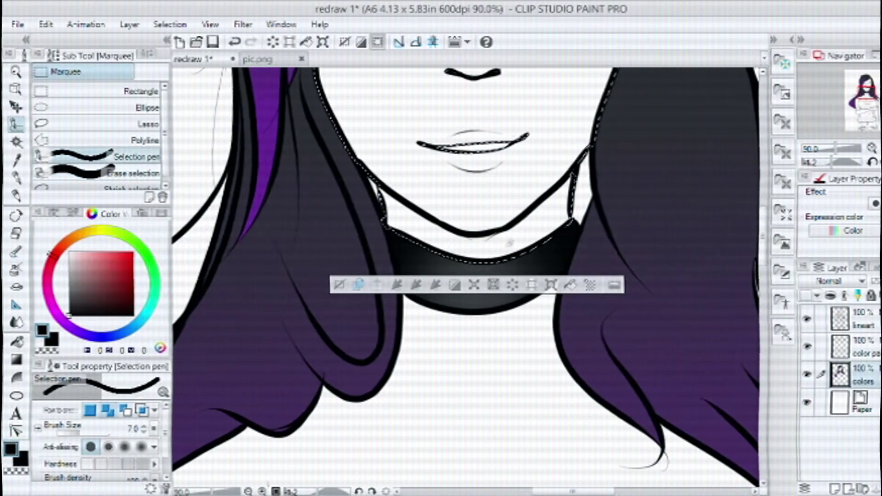
Step: Extend the skin selection to the chest, shoulders and arms with Auto select referring to other layers
scroll(510, 243, down, 2)
key(w)
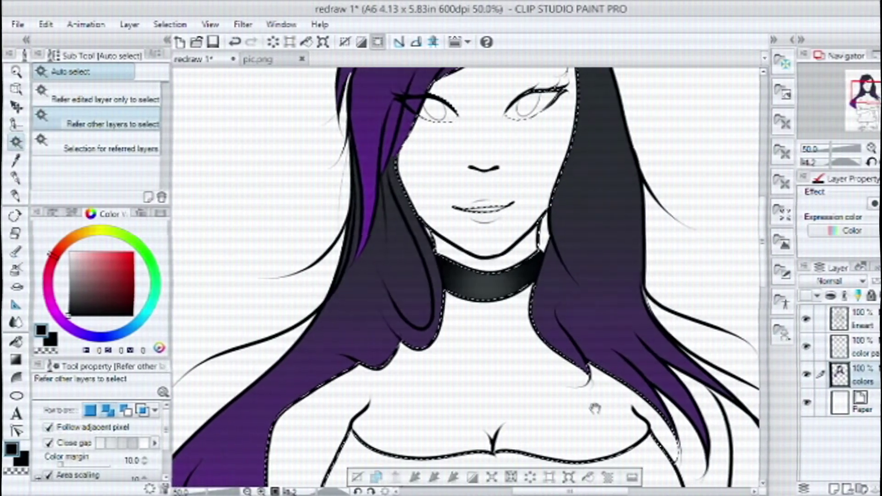
drag(595, 406, 561, 268)
scroll(562, 267, up, 5)
scroll(562, 267, down, 5)
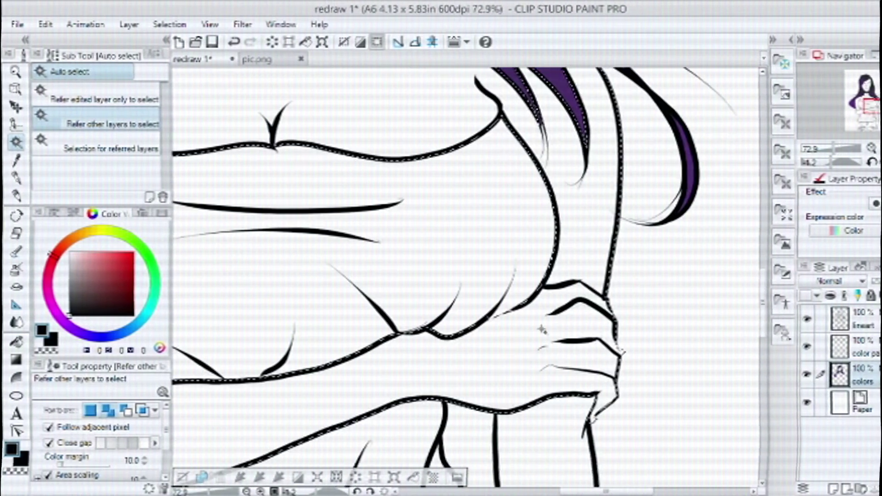
Step: Clean up the selection around the hands and fingers with Erase selection at size 30 and the Selection pen at size 7
scroll(580, 443, up, 3)
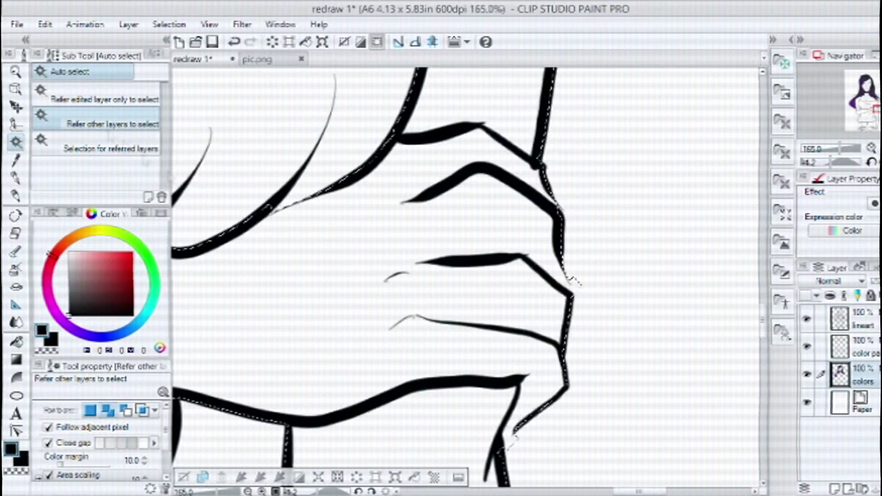
scroll(606, 334, up, 2)
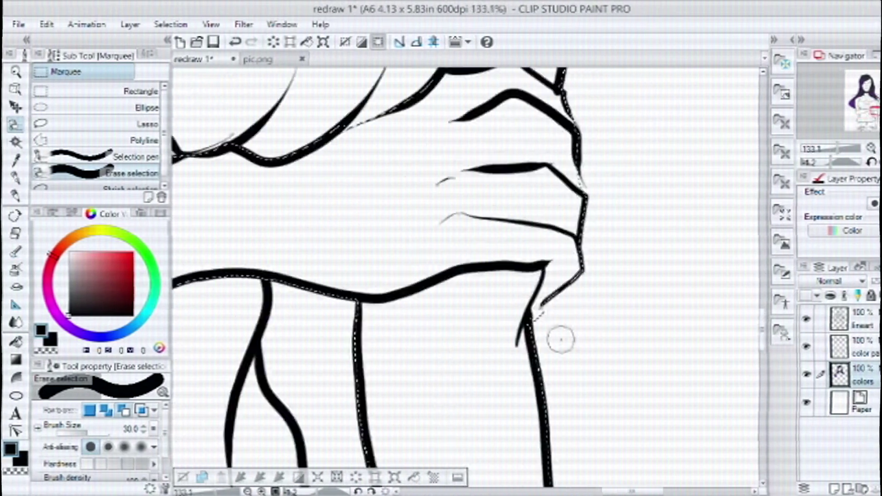
scroll(560, 330, down, 4)
scroll(536, 302, up, 3)
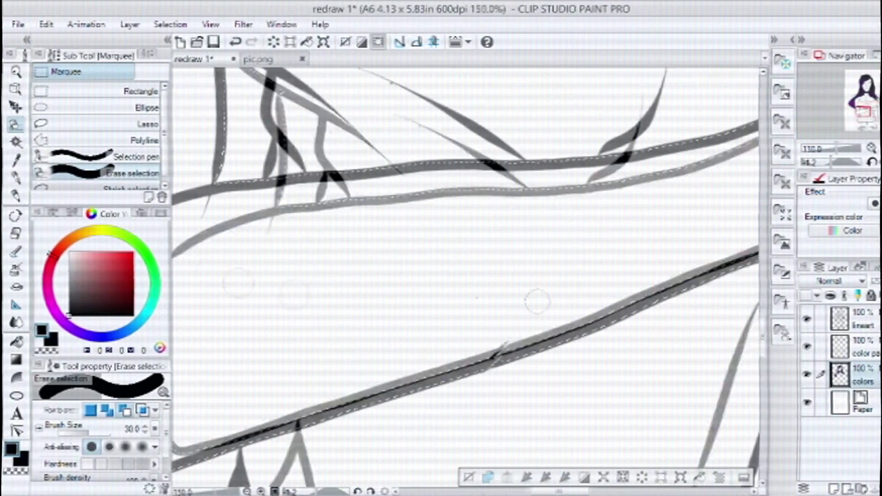
scroll(497, 353, down, 5)
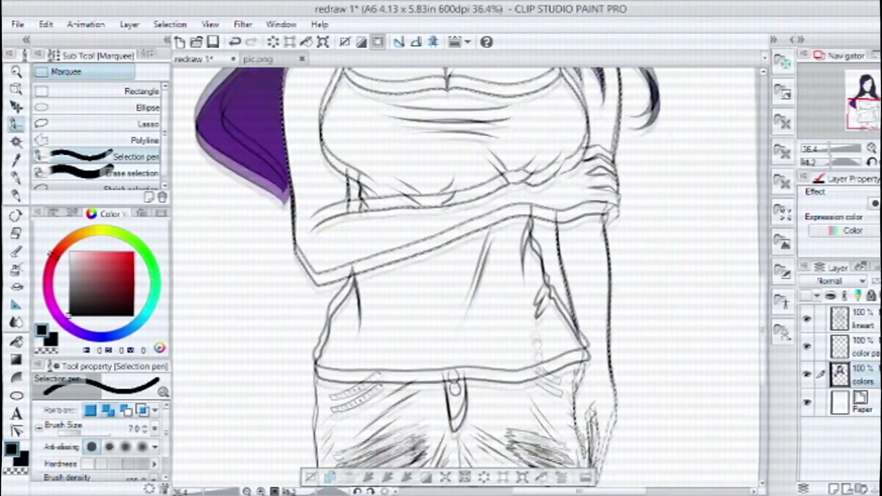
scroll(539, 312, up, 4)
mouse_move(482, 427)
mouse_down()
mouse_move(483, 372)
mouse_move(549, 425)
mouse_up()
drag(384, 267, 384, 317)
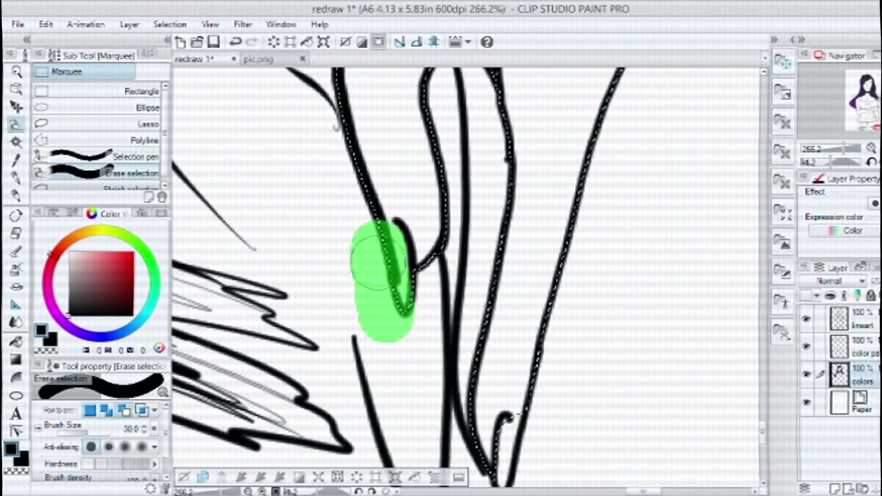
scroll(531, 195, down, 4)
drag(532, 232, 454, 317)
Step: Fill the selected skin on the colors layer with a muted brown of hue 22, saturation 38, value 61
scroll(454, 317, down, 5)
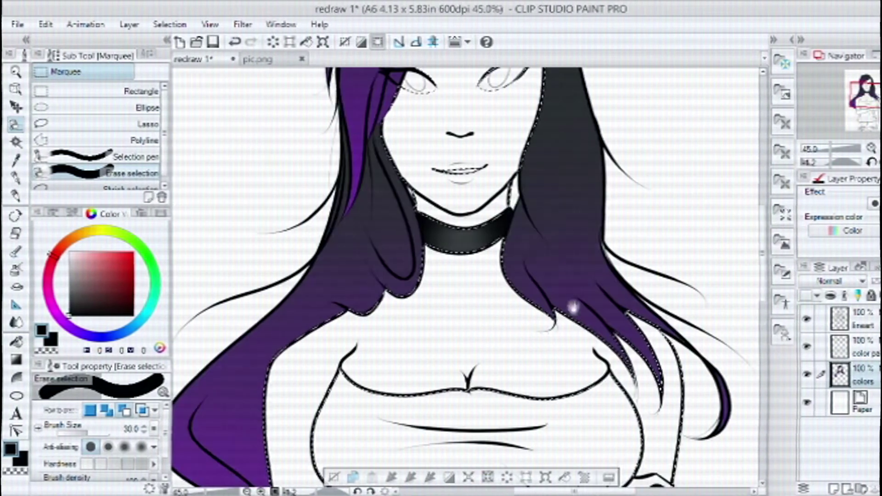
scroll(597, 315, down, 3)
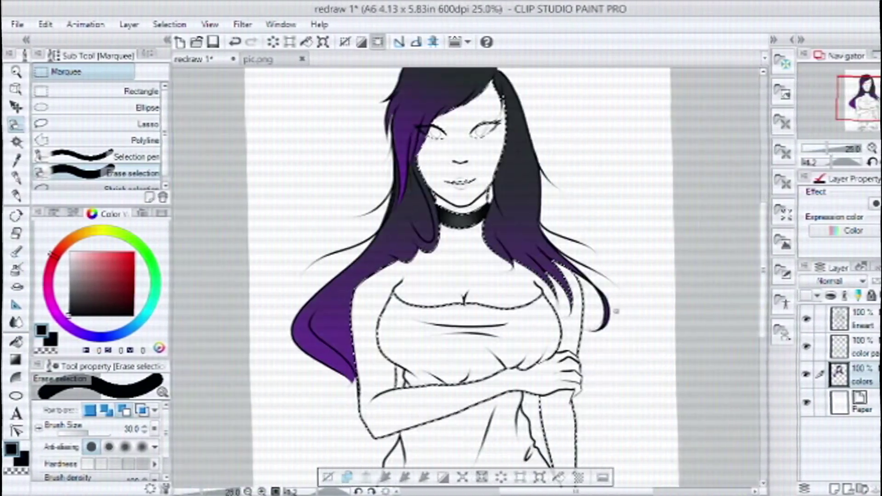
click(65, 240)
click(98, 271)
key(alt+BackSpace)
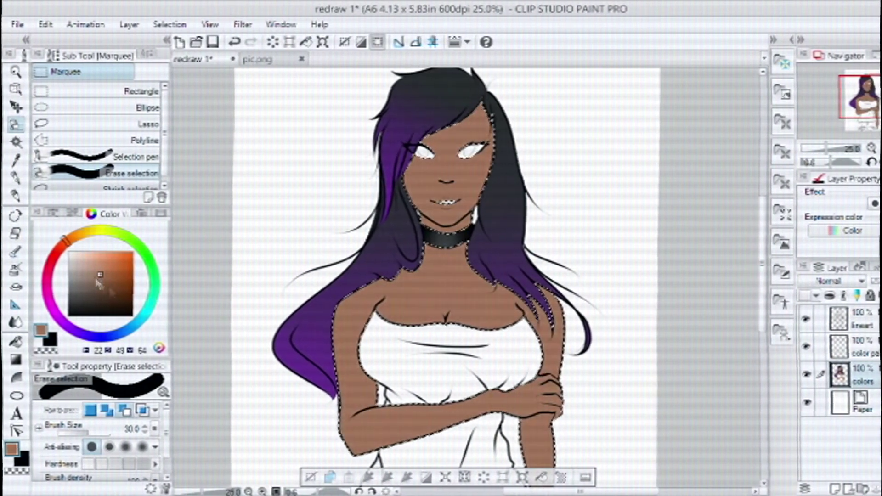
scroll(597, 335, up, 1)
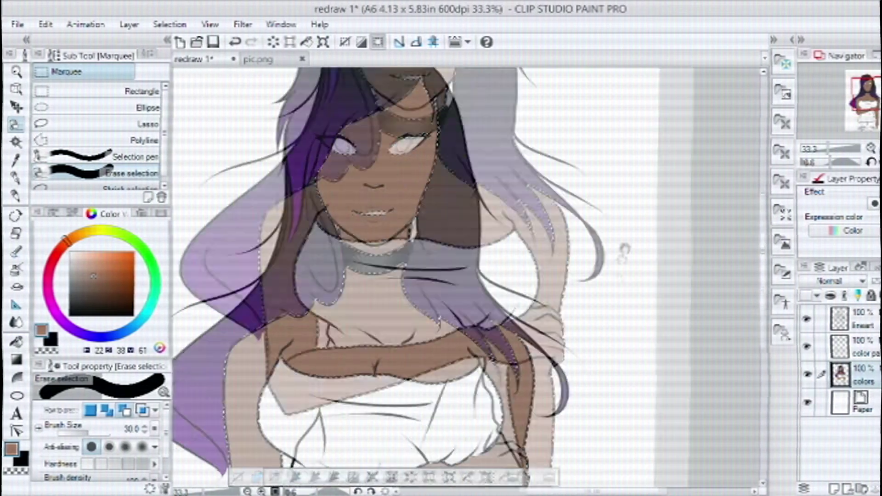
scroll(591, 360, up, 1)
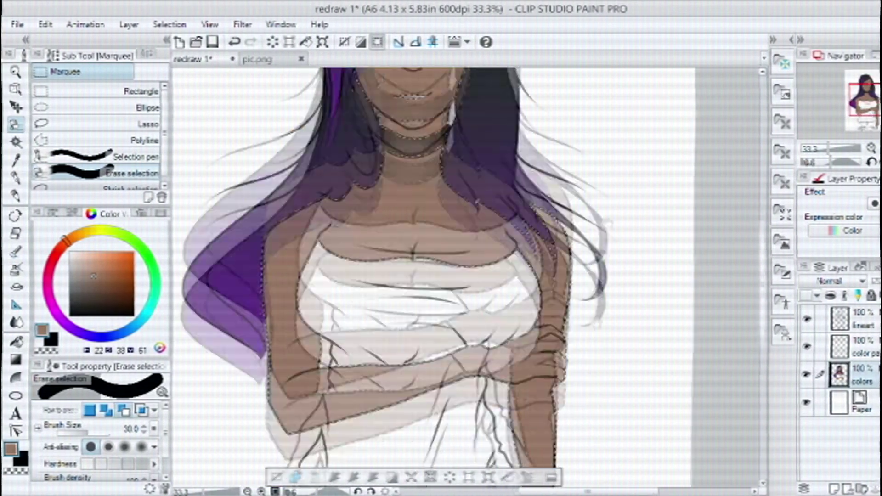
scroll(605, 256, down, 5)
scroll(496, 352, up, 3)
key(w)
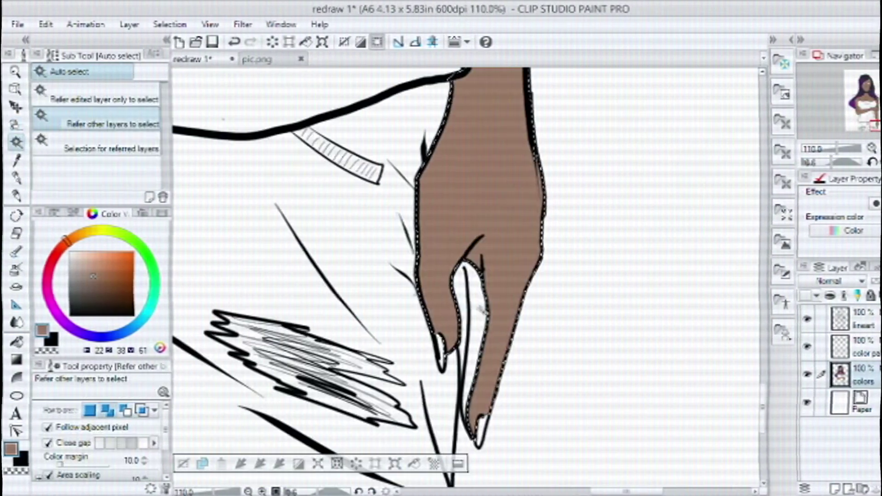
scroll(604, 319, down, 6)
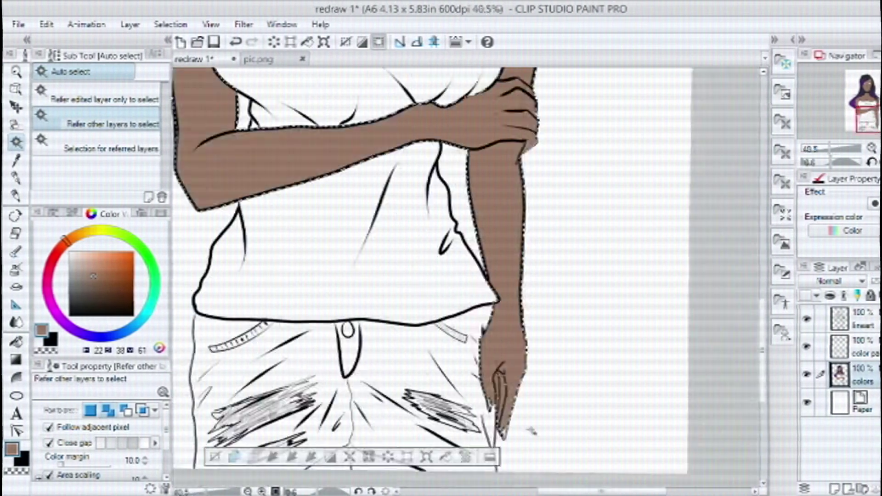
mouse_move(603, 318)
mouse_down()
mouse_move(611, 487)
mouse_move(646, 310)
mouse_up()
Step: Shade the forehead, the sides of the face and the neck under the chin with the Shadow airbrush at size 300
key(b)
click(142, 141)
scroll(585, 365, up, 2)
scroll(534, 428, down, 3)
scroll(534, 427, up, 3)
scroll(535, 427, down, 3)
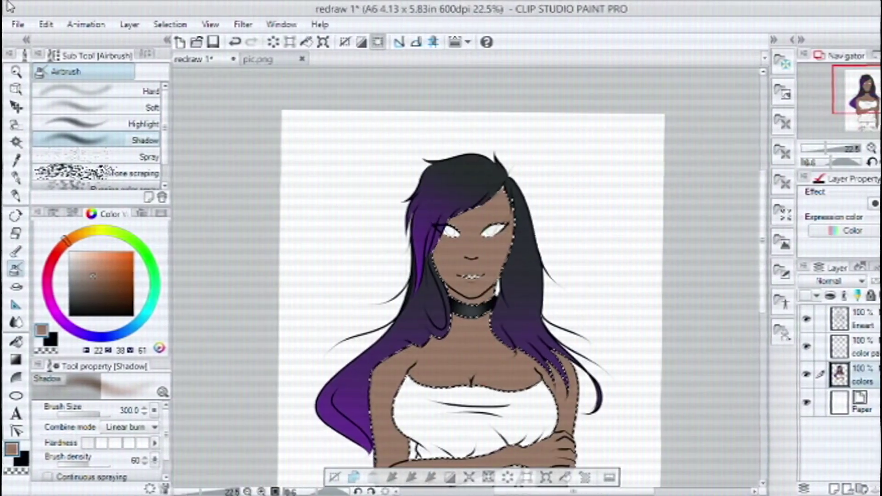
scroll(628, 314, down, 2)
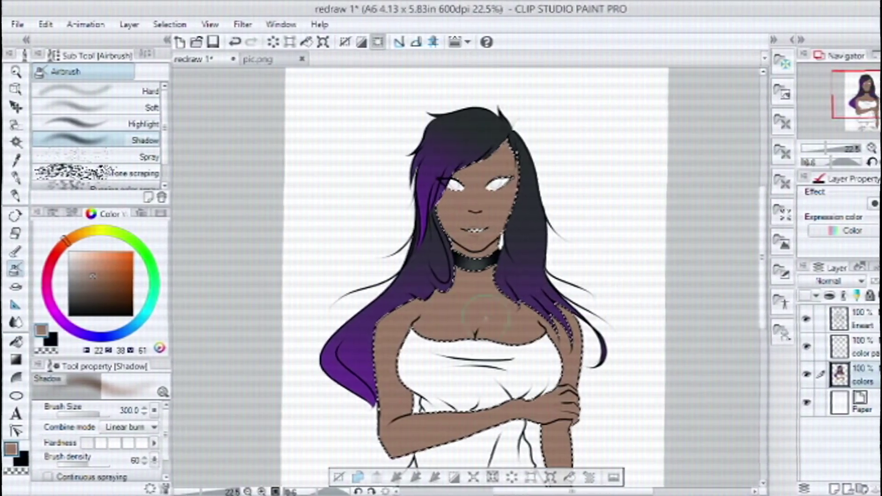
scroll(490, 297, up, 3)
scroll(563, 209, up, 3)
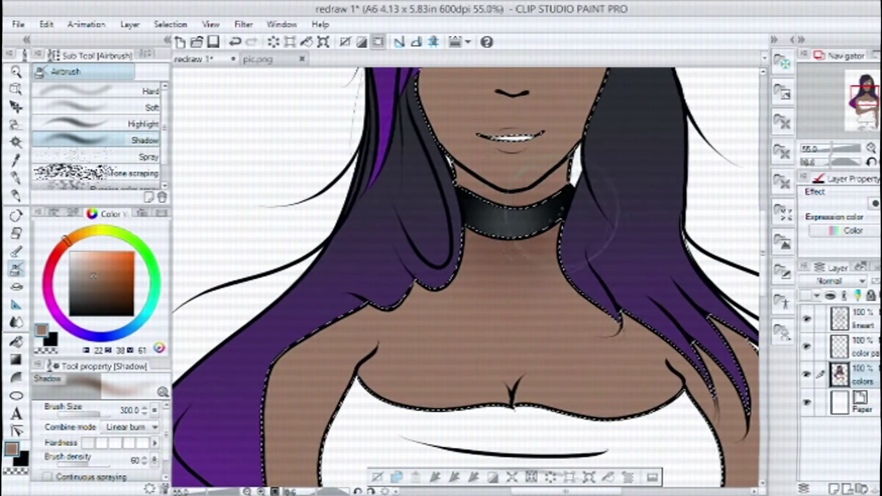
scroll(562, 209, up, 3)
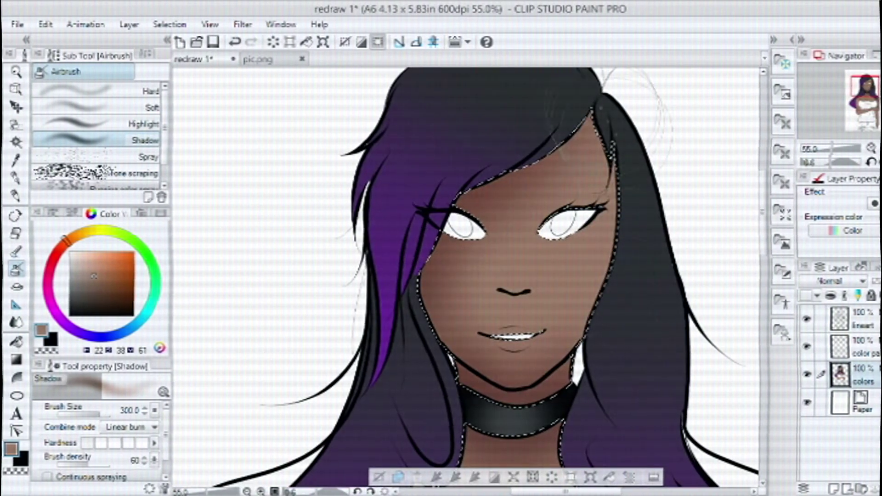
Step: Add a soft shadow beneath the nose with the Shadow airbrush at size 60
scroll(573, 478, up, 2)
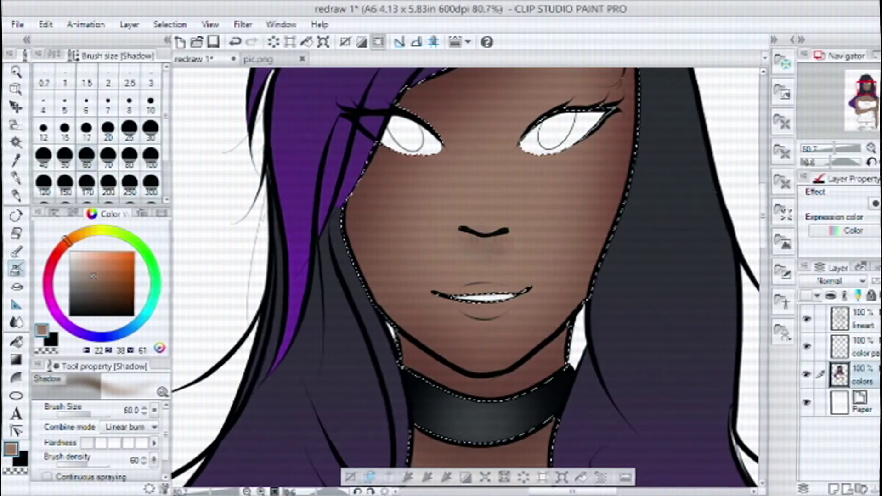
scroll(413, 169, up, 3)
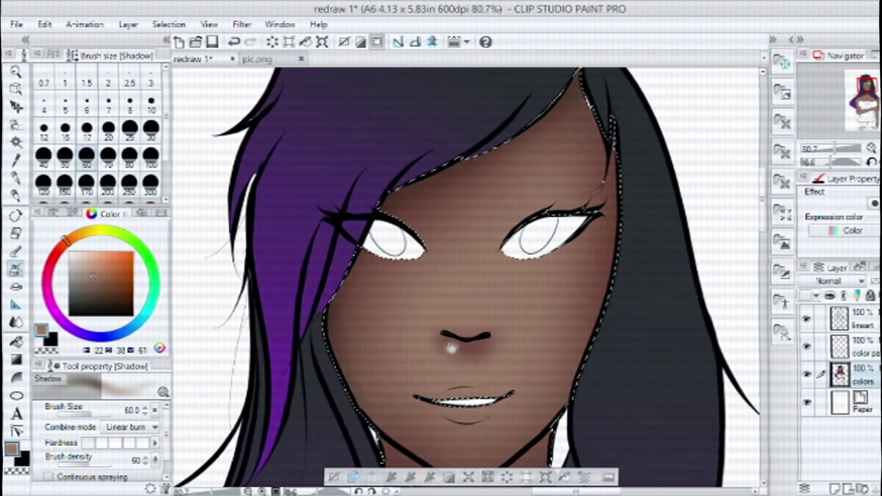
scroll(451, 349, down, 5)
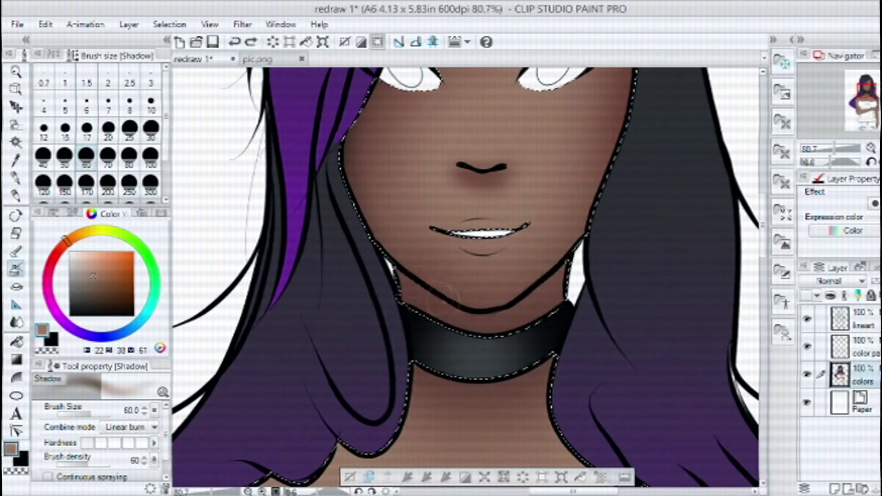
Step: Shade the neck, shoulder and upper arm along the long purple hair with the Shadow airbrush at size 250
scroll(586, 246, down, 4)
scroll(476, 243, left, 3)
key(bracketright)
key(bracketright)
key(bracketright)
key(bracketright)
key(bracketright)
key(bracketright)
key(bracketright)
key(bracketright)
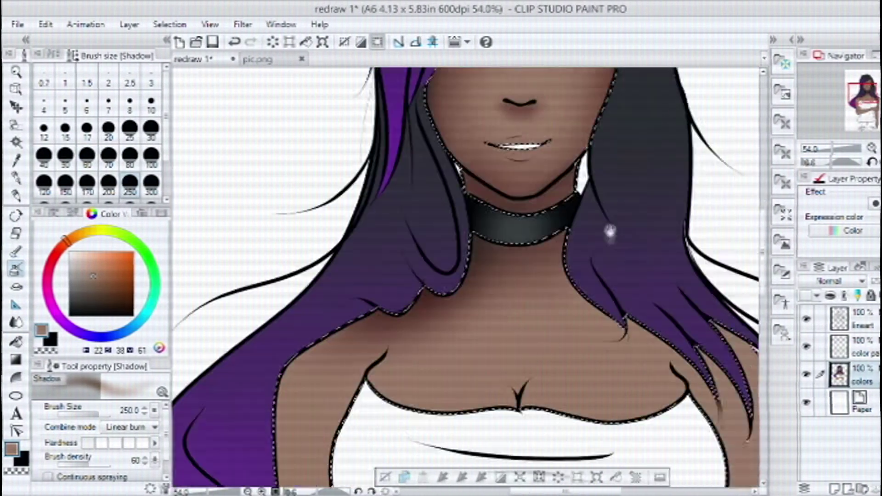
scroll(405, 294, down, 3)
scroll(437, 294, left, 2)
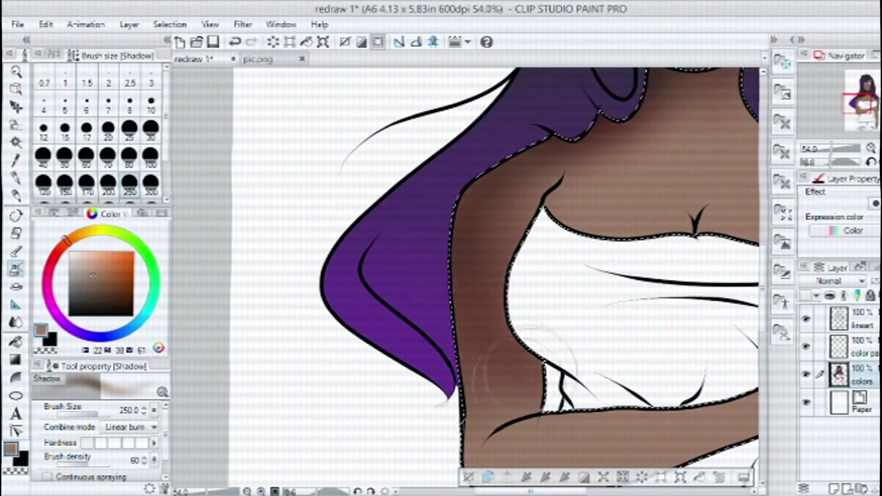
Step: Shade the elbow and the start of the folded forearm with the Shadow airbrush at size 250
scroll(533, 321, up, 3)
scroll(533, 321, down, 4)
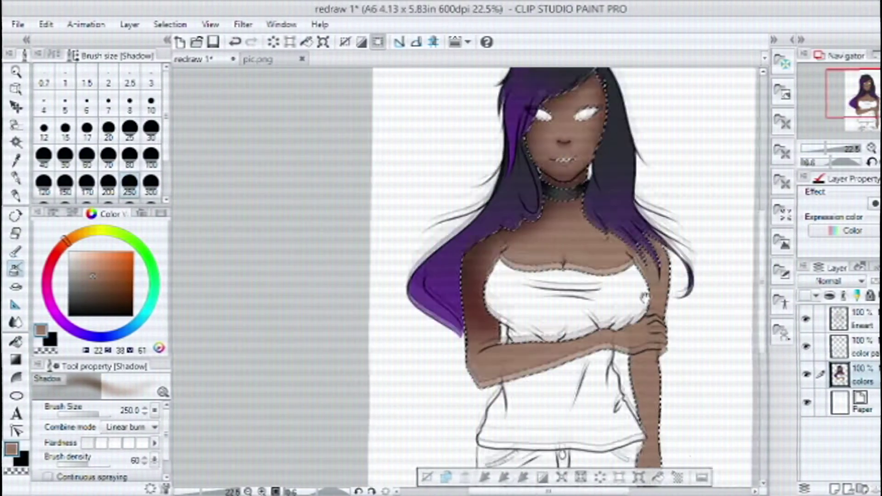
scroll(464, 276, up, 3)
key(minus)
key(minus)
key(minus)
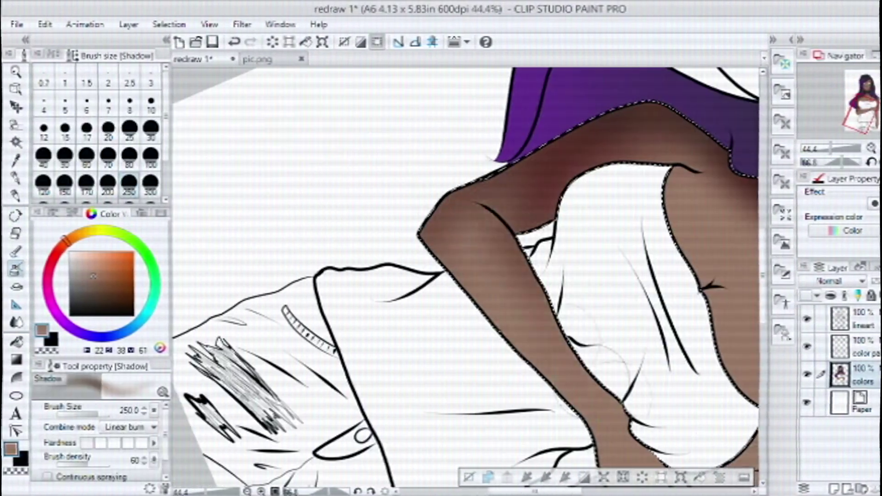
drag(464, 275, 599, 306)
Step: Shade the chest along the neckline of the white top with the Shadow airbrush at size 100
key(at)
scroll(556, 303, up, 1)
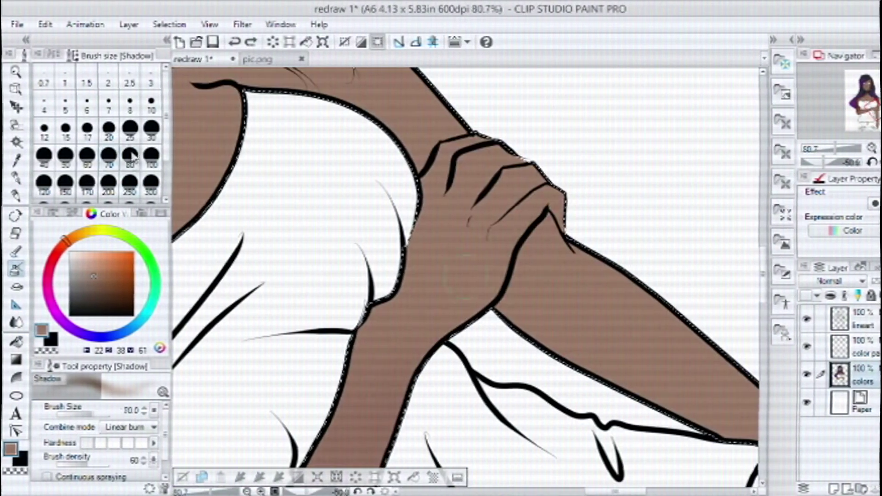
drag(414, 230, 689, 460)
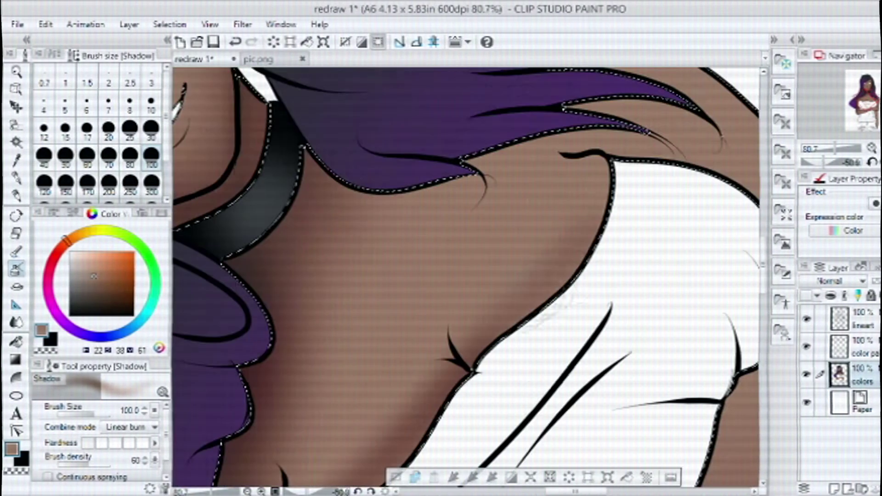
drag(473, 367, 385, 340)
scroll(666, 312, down, 3)
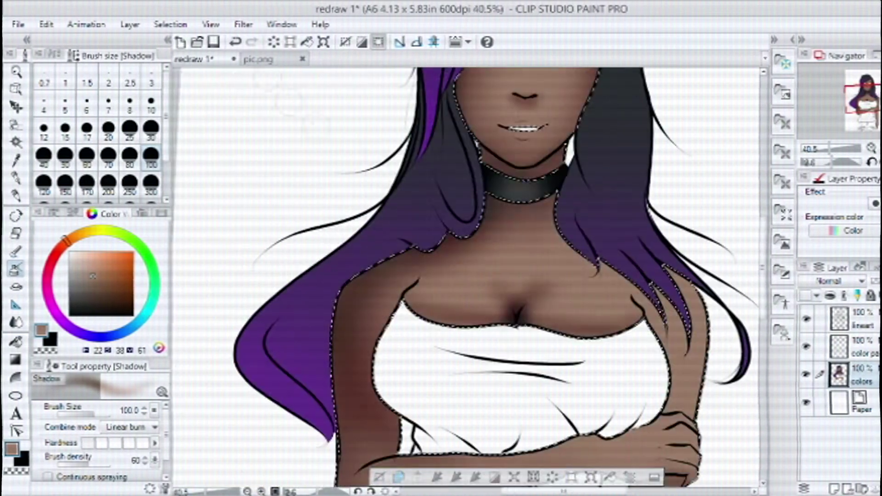
Step: Shade the cleavage crease with the Shadow airbrush at size 60 and soften the chest shading with the Blend tool at sizes 25 and 200
scroll(497, 243, up, 4)
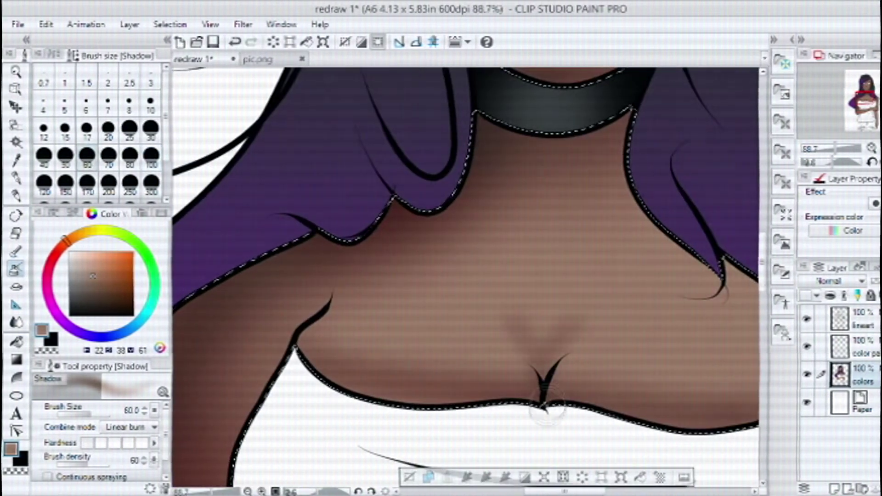
scroll(554, 411, up, 1)
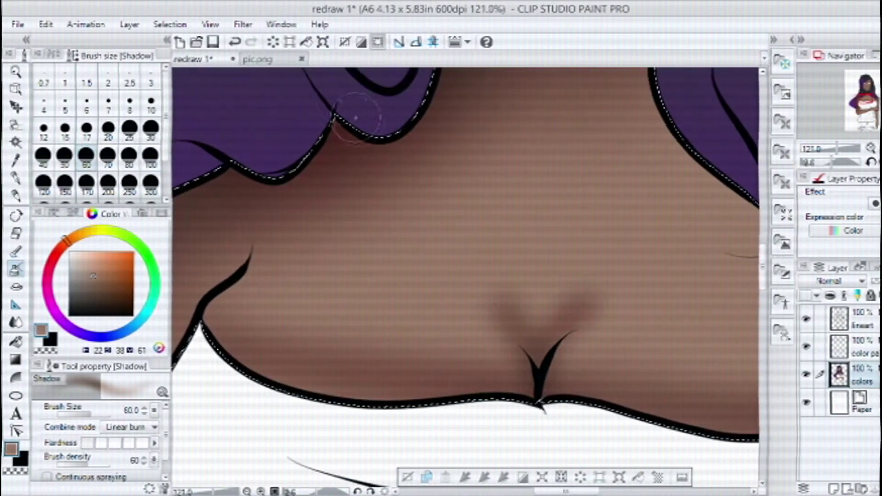
scroll(376, 322, down, 5)
scroll(459, 299, up, 1)
scroll(519, 268, up, 4)
key(j)
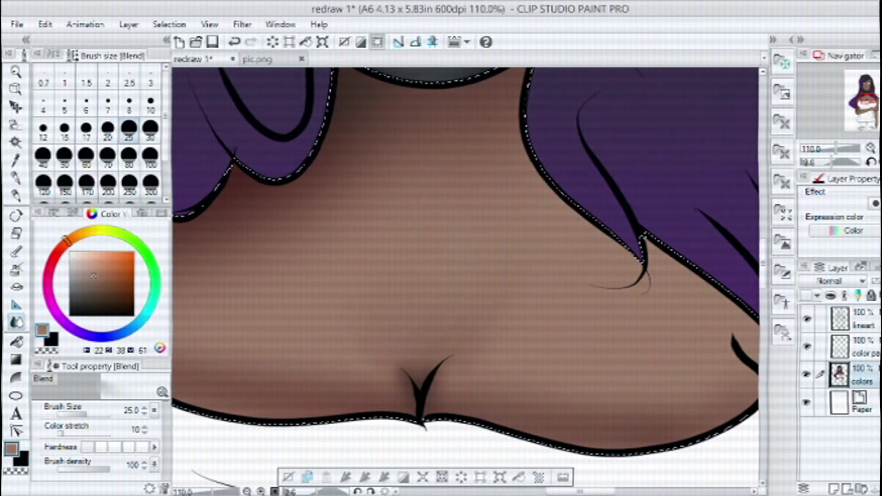
scroll(397, 299, down, 5)
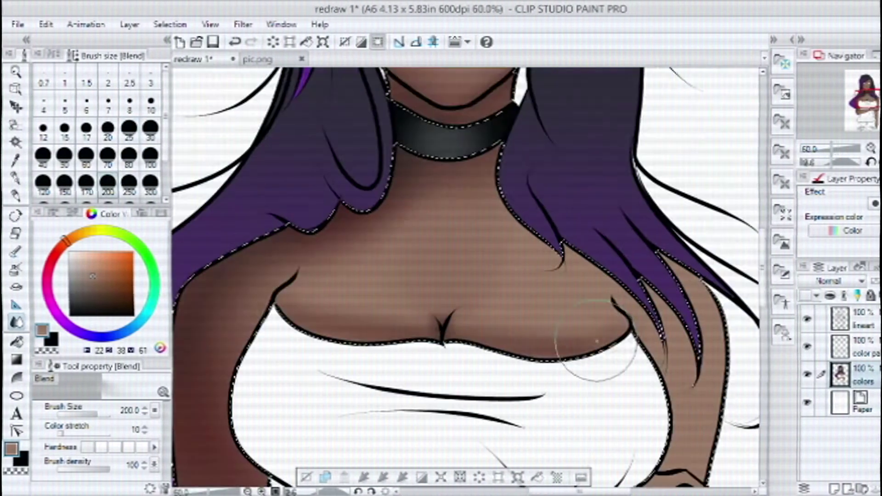
Step: Shade the gripping hand and the arm beneath it, using Blend at size 20 and the Shadow airbrush at size 60
scroll(474, 285, up, 3)
drag(345, 273, 129, 152)
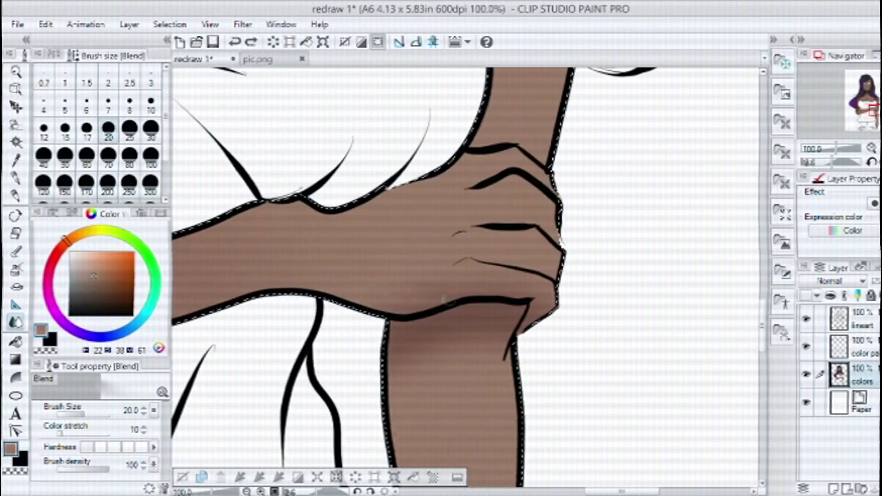
scroll(467, 276, up, 2)
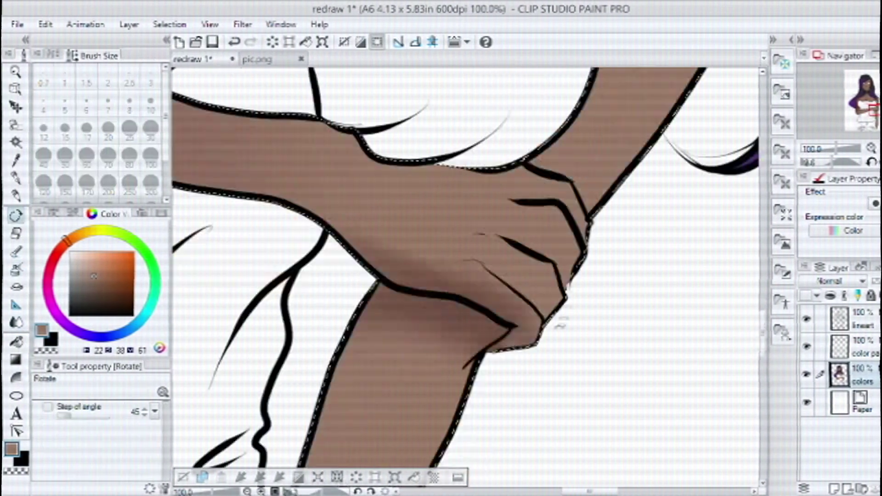
drag(635, 287, 575, 381)
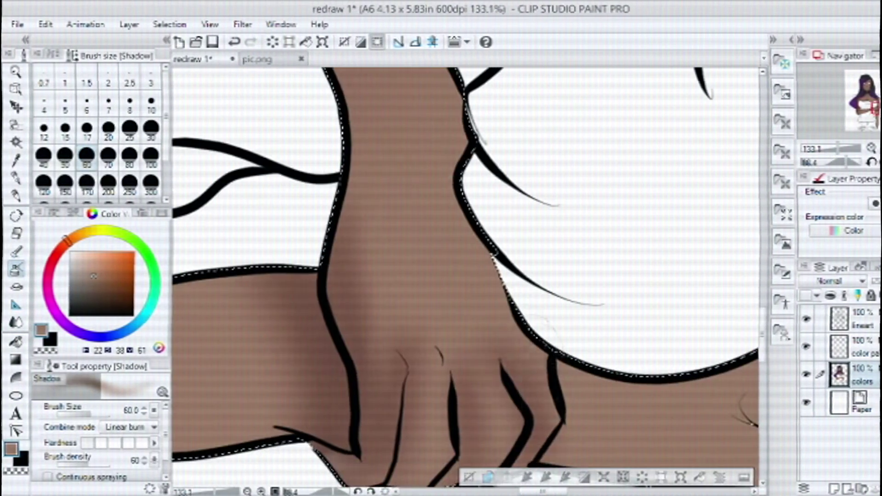
Step: Shade the folded forearm along its upper edge under the white top with the Shadow airbrush at size 60
drag(505, 183, 506, 451)
drag(500, 161, 505, 298)
scroll(418, 324, down, 6)
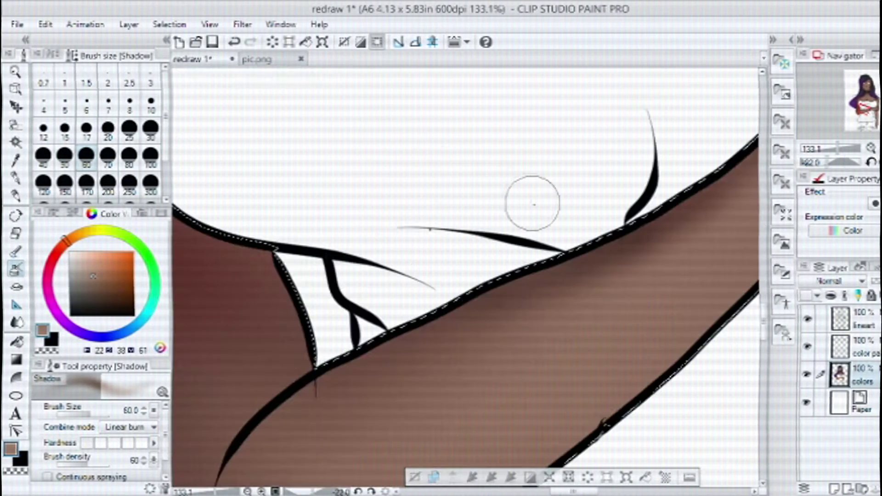
Step: Deepen the chest shading with the Shadow airbrush at size 80, and smooth the chest and arm with Blur at size 60 and Blend at size 80
scroll(342, 282, up, 2)
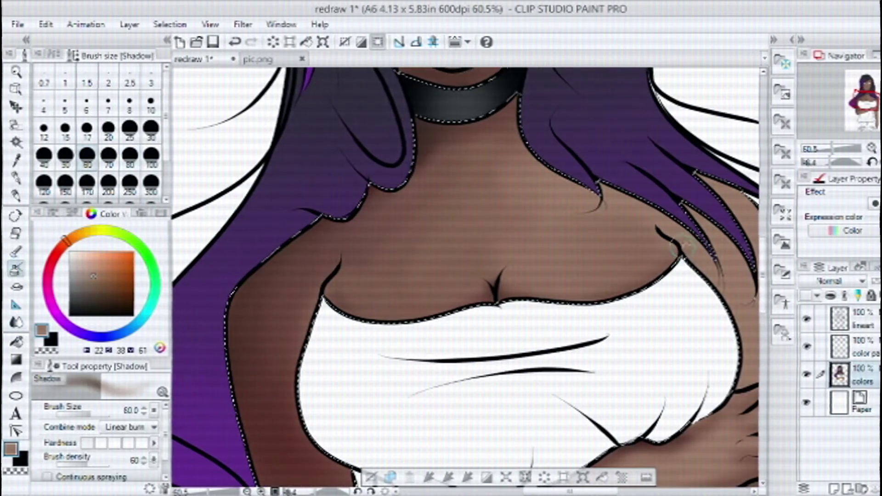
drag(682, 246, 588, 365)
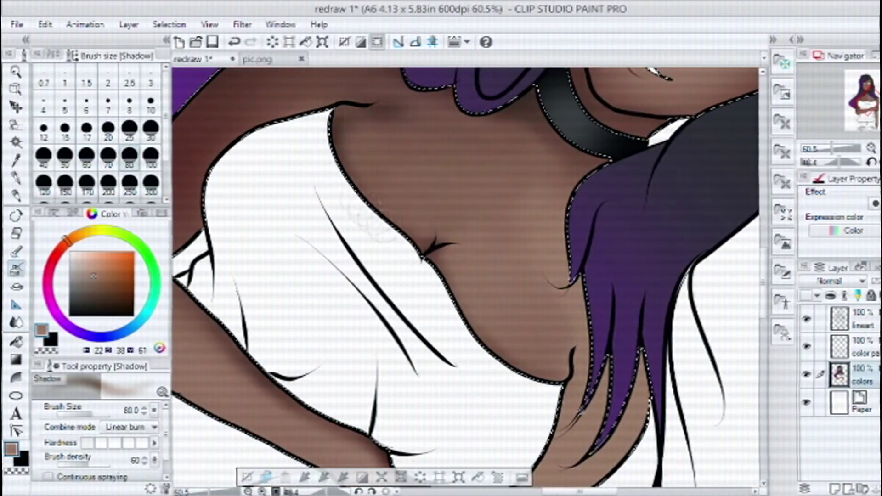
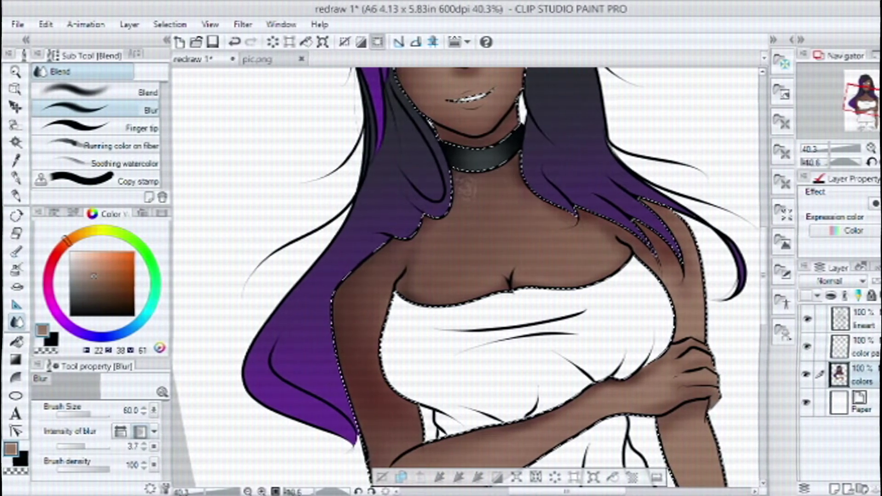
scroll(543, 212, up, 2)
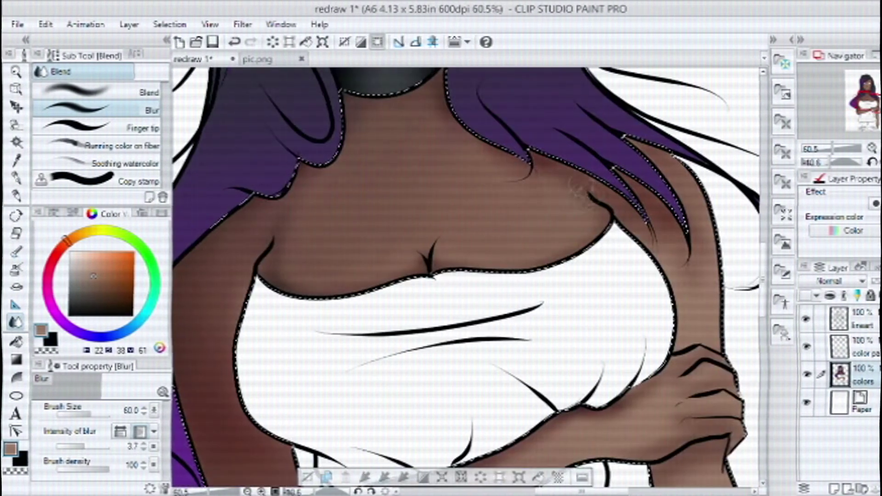
drag(467, 276, 436, 136)
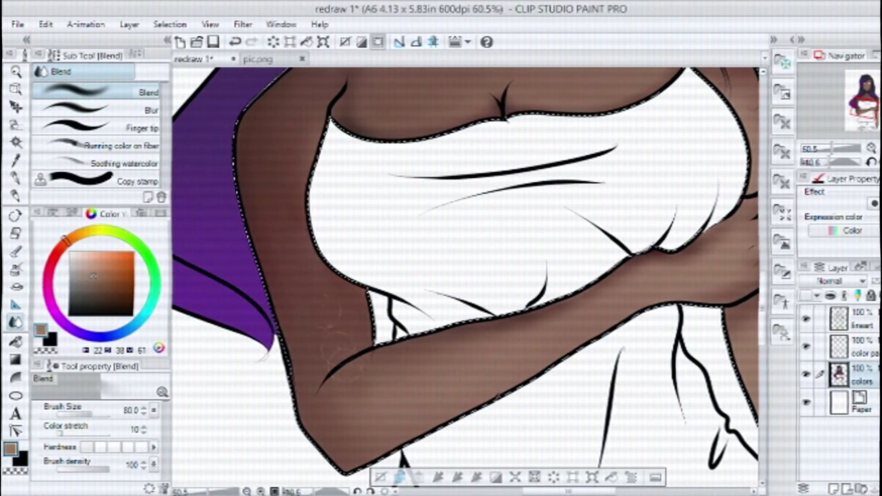
scroll(437, 315, down, 3)
Step: Shade the inner edge of the hanging forearm with the Shadow airbrush at size 120
key(r)
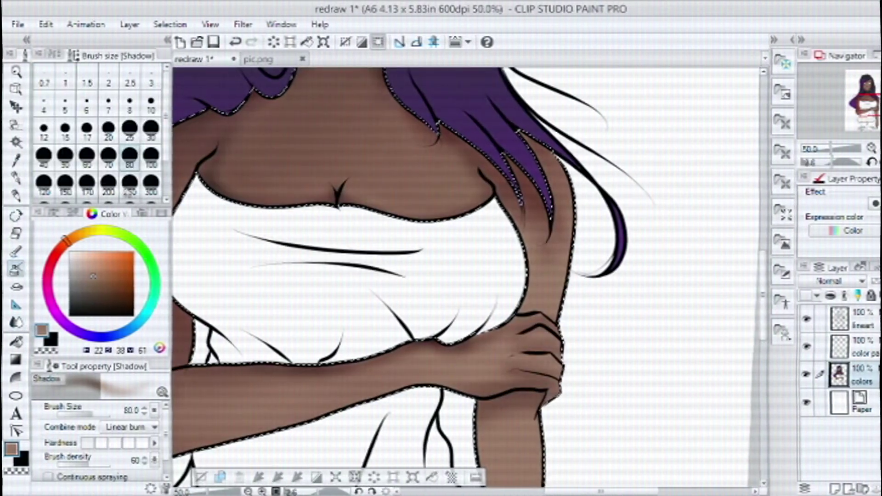
scroll(467, 276, down, 5)
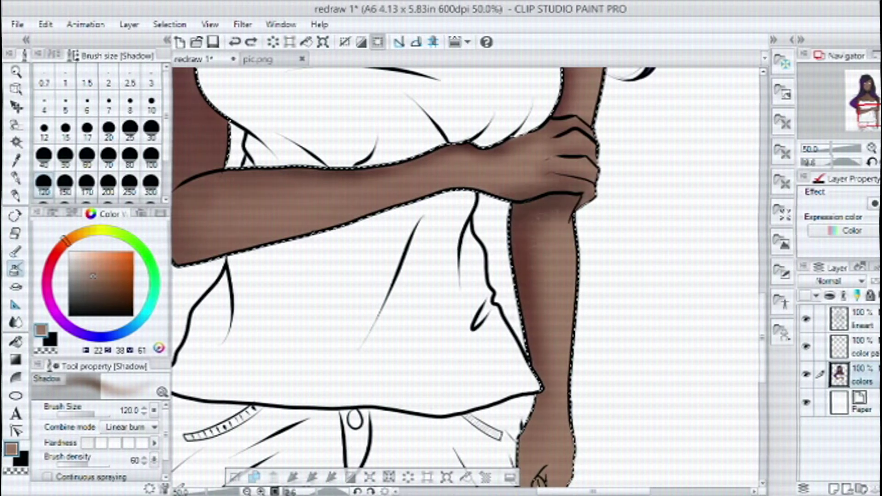
scroll(467, 275, down, 4)
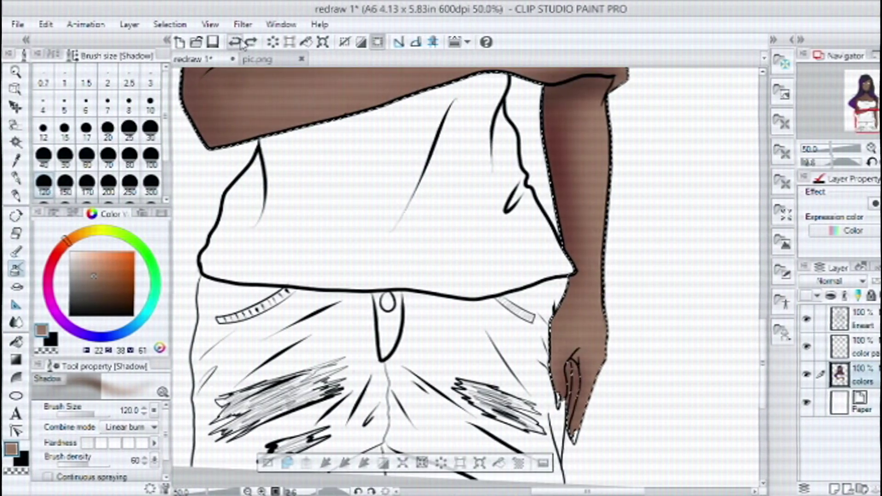
Step: Shade the inner fingers and the creases around them on the hanging hand with the Shadow airbrush at size 25
scroll(582, 420, up, 5)
click(129, 131)
drag(540, 267, 552, 446)
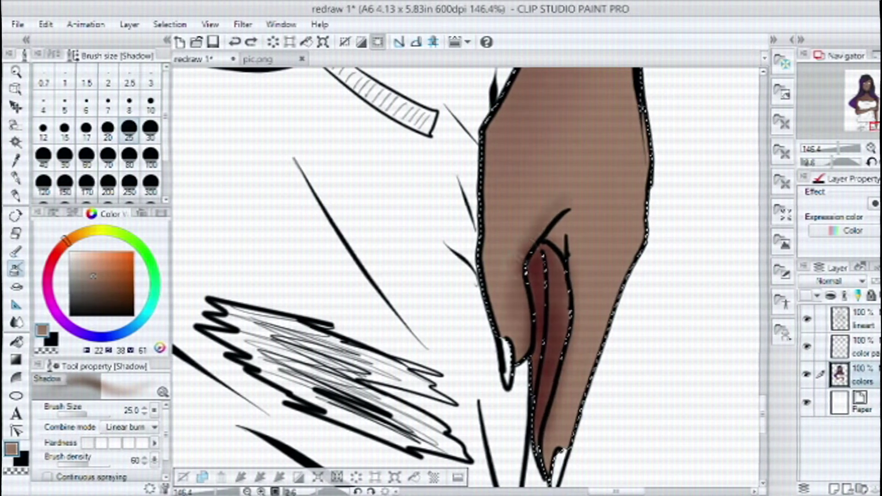
key(ctrl+z)
drag(568, 193, 547, 258)
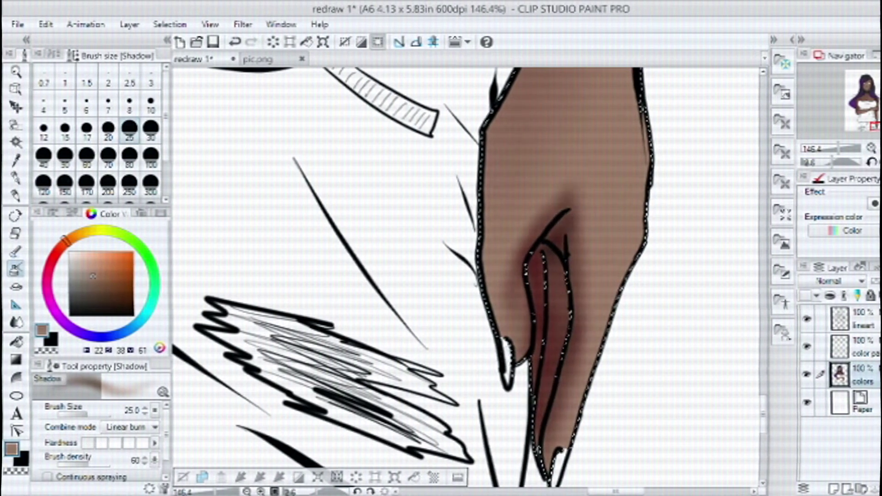
Step: Shade the side of the hanging hand and its wrist with the Shadow airbrush at size 50
click(65, 156)
scroll(466, 276, down, 3)
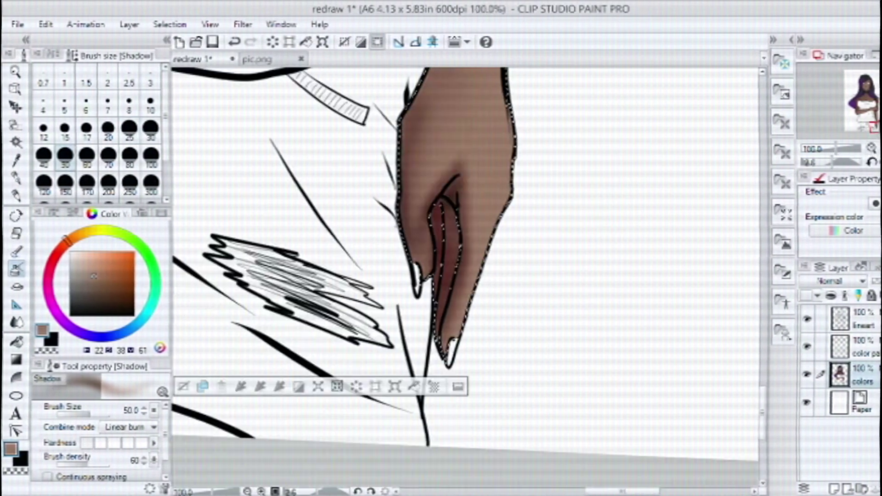
scroll(466, 275, up, 5)
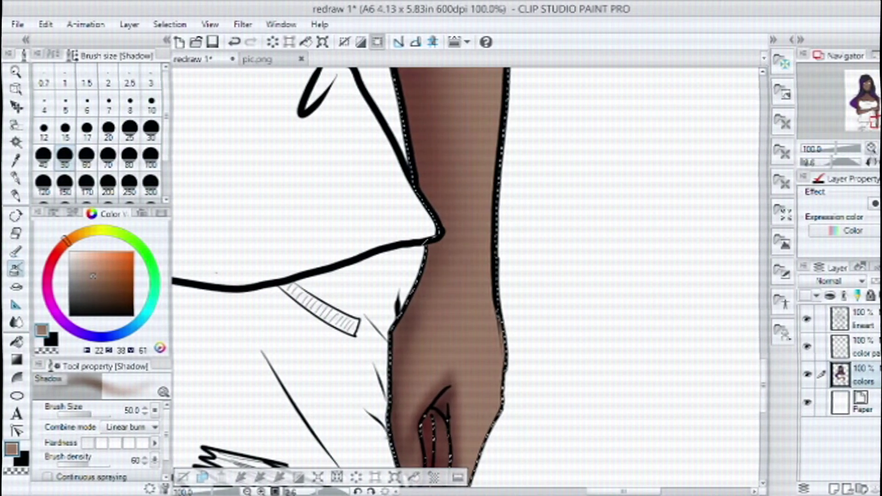
scroll(466, 276, down, 2)
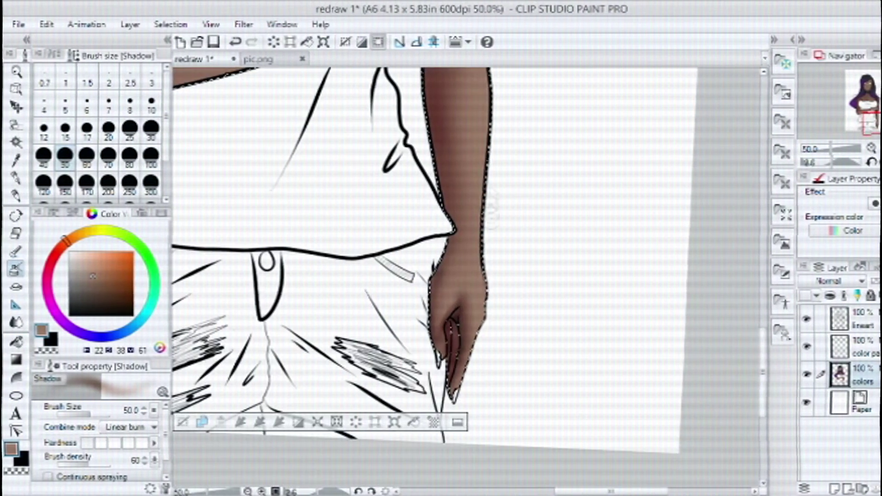
Step: Select the white gaps between the hair and jaw on both sides of the neck and fill them with near-black
scroll(467, 275, down, 3)
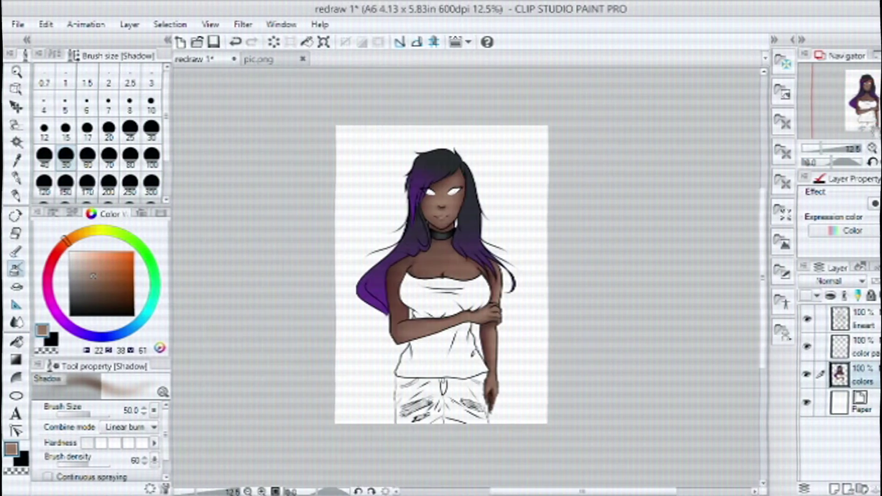
scroll(466, 275, up, 1)
scroll(508, 222, up, 3)
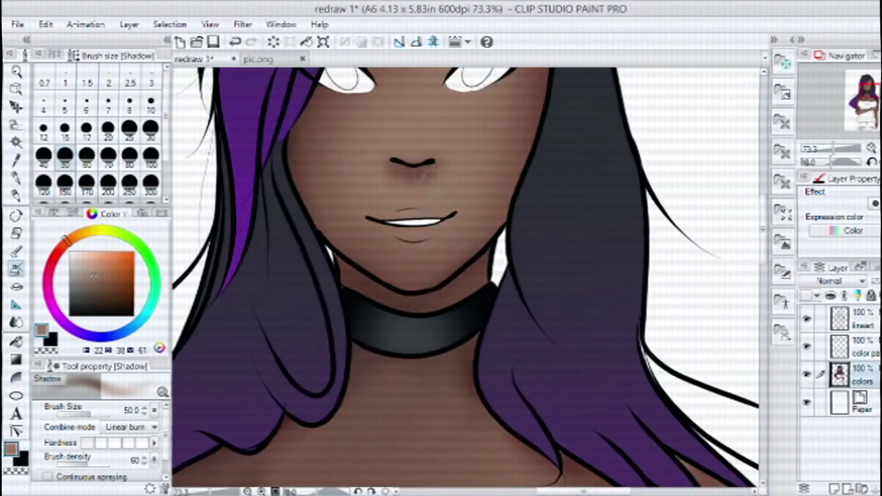
key(w)
click(414, 207)
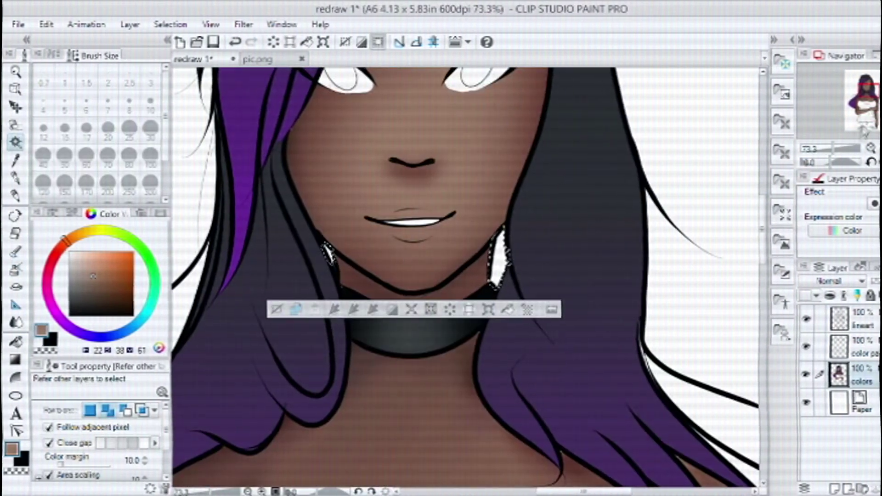
scroll(466, 275, down, 1)
scroll(581, 285, down, 1)
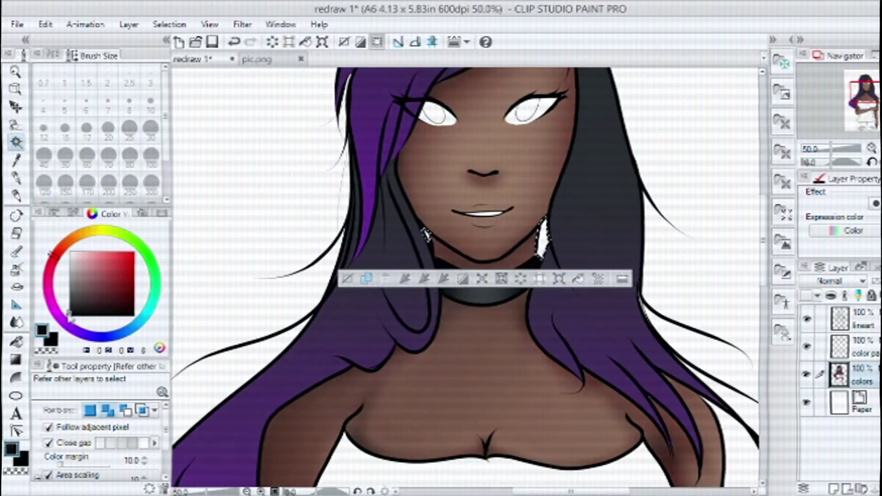
Step: Select the hair sections around the face, adding the bangs and the long lengths down to their tips to one selection
scroll(598, 275, up, 3)
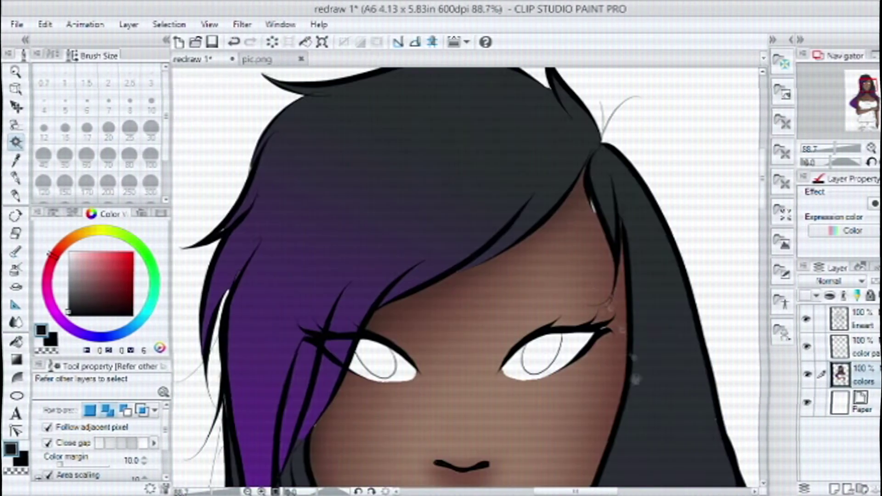
shift+click(257, 321)
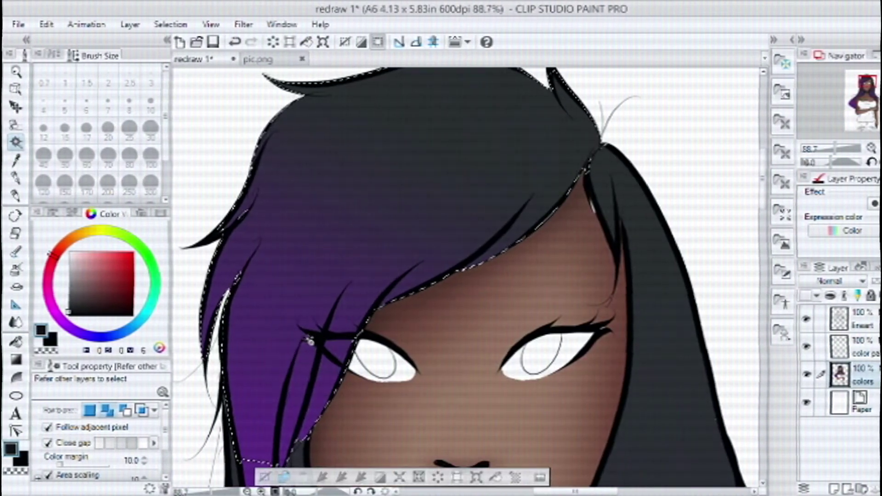
drag(413, 368, 579, 46)
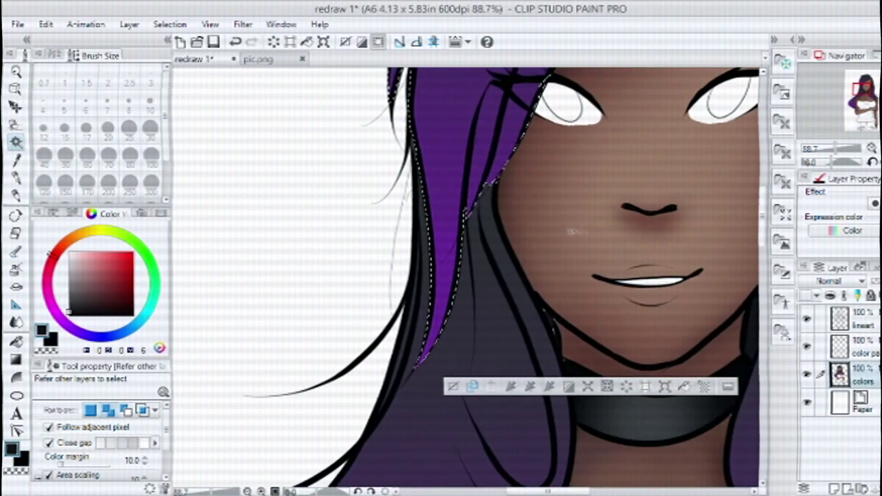
drag(459, 138, 473, 399)
drag(598, 229, 363, 368)
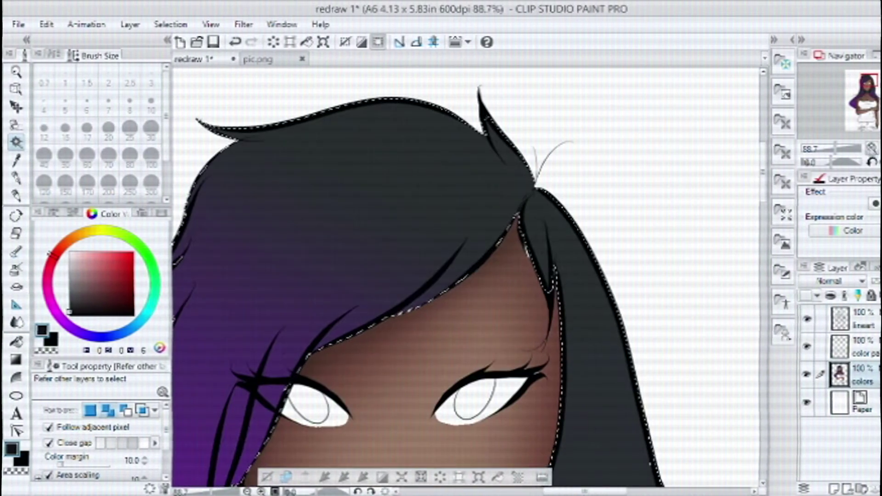
scroll(466, 276, down, 3)
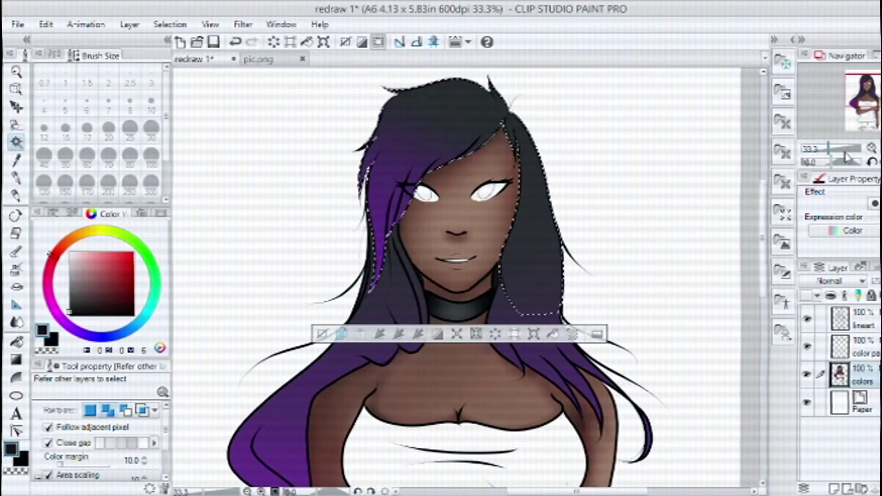
drag(459, 390, 469, 365)
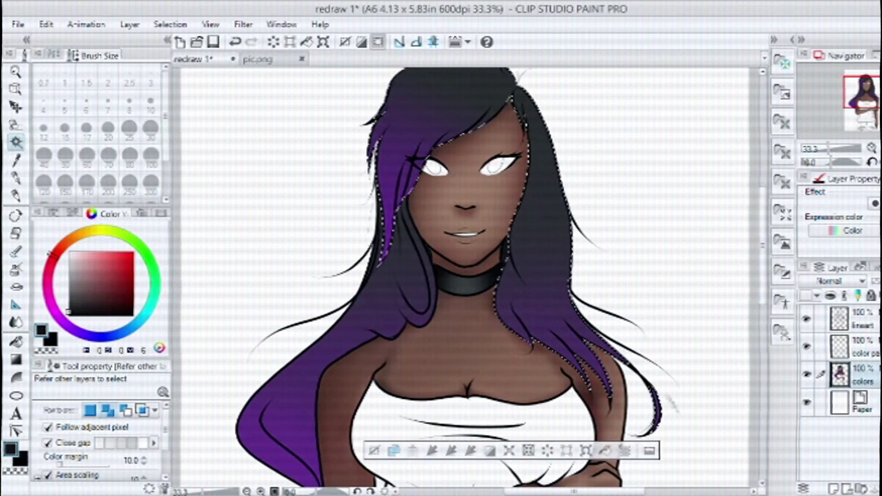
Step: Shade the selected hair along the neck, shoulders and outer tips with the Shadow airbrush at size 250
drag(295, 414, 318, 393)
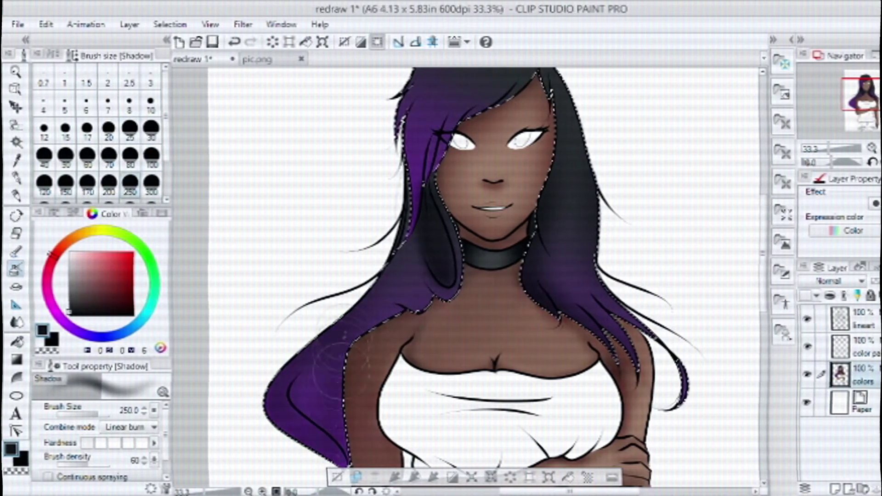
scroll(487, 276, down, 3)
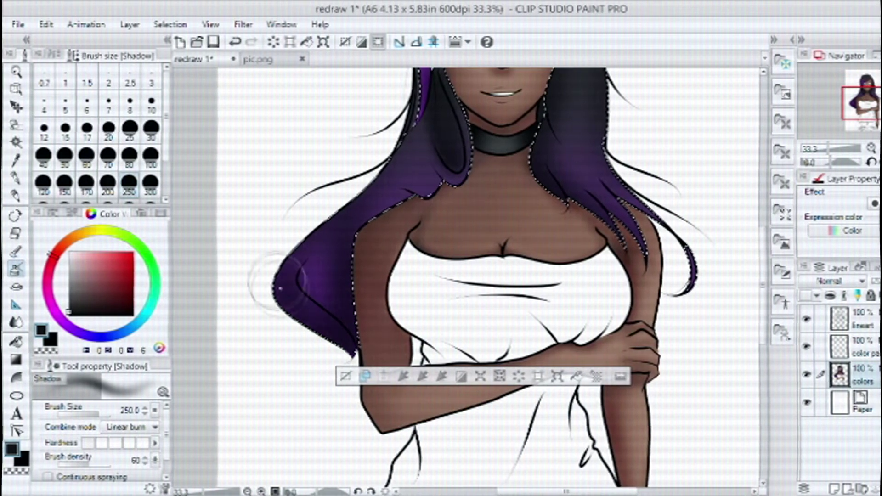
scroll(487, 276, up, 5)
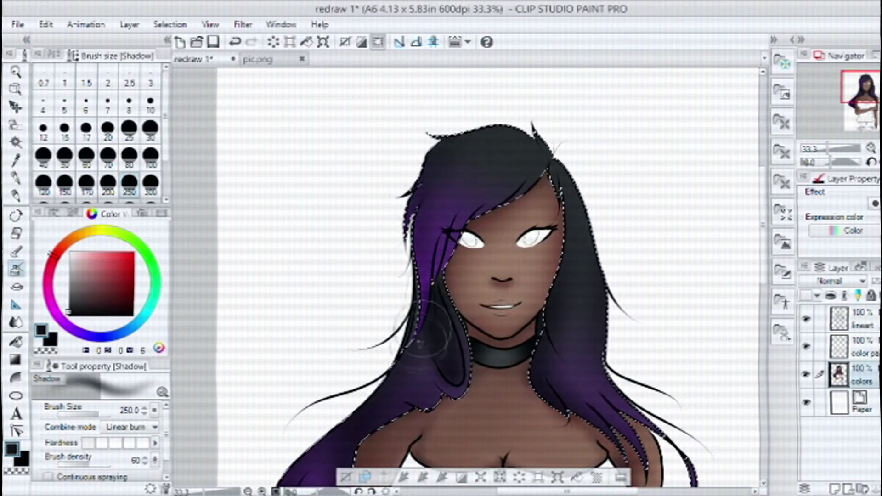
Step: Darken the hair parting and the strands beside the face with the Shadow airbrush at size 80
scroll(528, 152, up, 3)
key(bracketleft)
key(bracketleft)
key(bracketleft)
key(bracketleft)
key(bracketleft)
key(bracketleft)
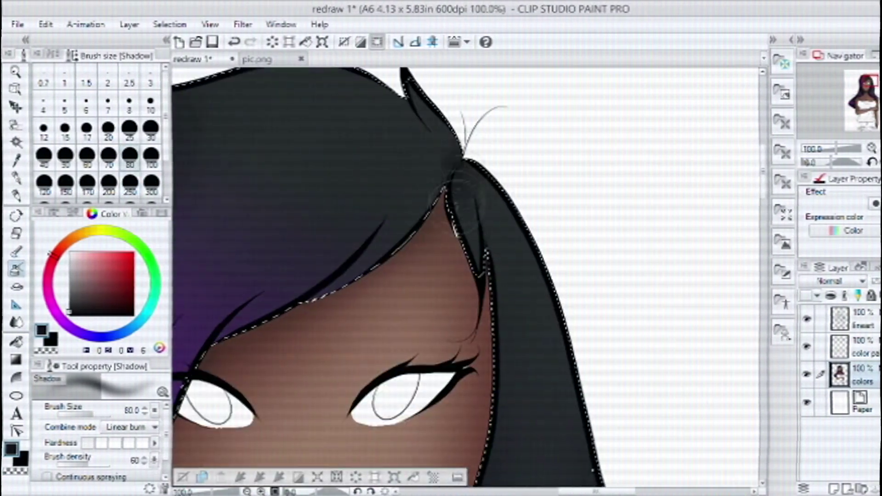
drag(409, 186, 366, 257)
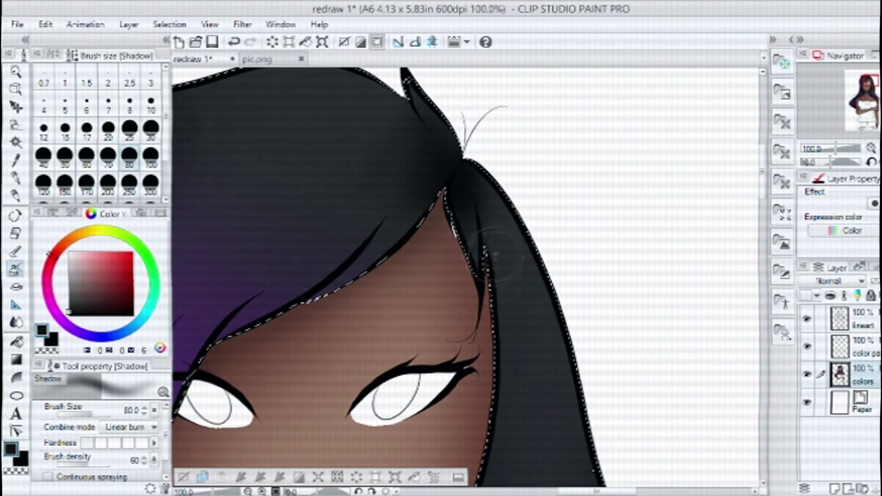
scroll(365, 257, down, 2)
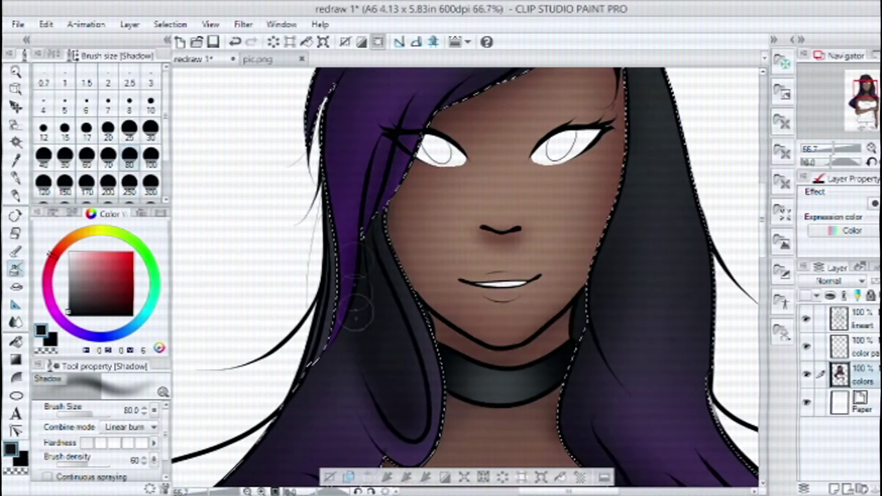
scroll(365, 258, up, 5)
scroll(467, 276, down, 5)
Step: Add faint near-black highlights to the bangs and hair lengths with the Highlight airbrush at size 250
click(118, 123)
key(ctrl+minus)
key(ctrl+minus)
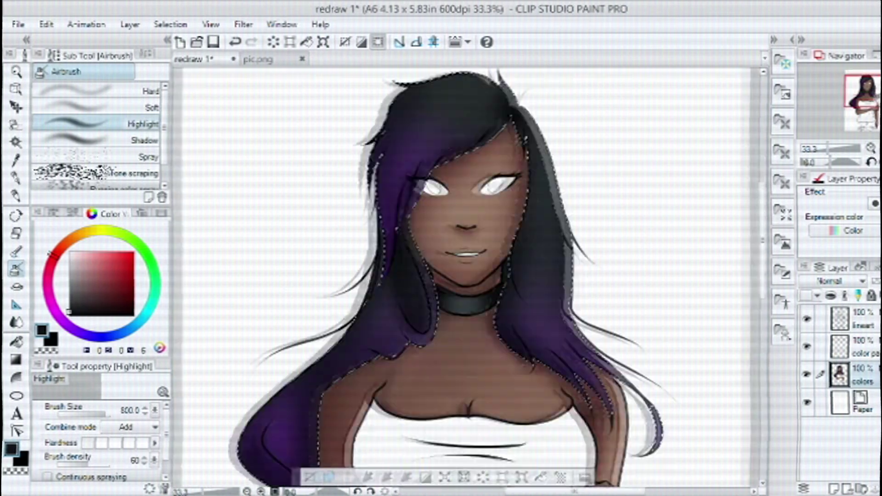
click(130, 182)
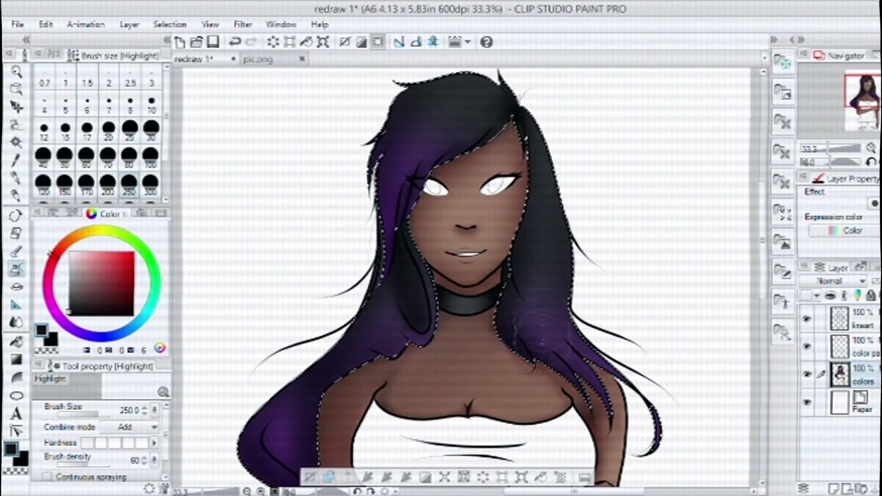
mouse_move(299, 368)
mouse_down()
mouse_move(349, 258)
mouse_move(423, 138)
mouse_up()
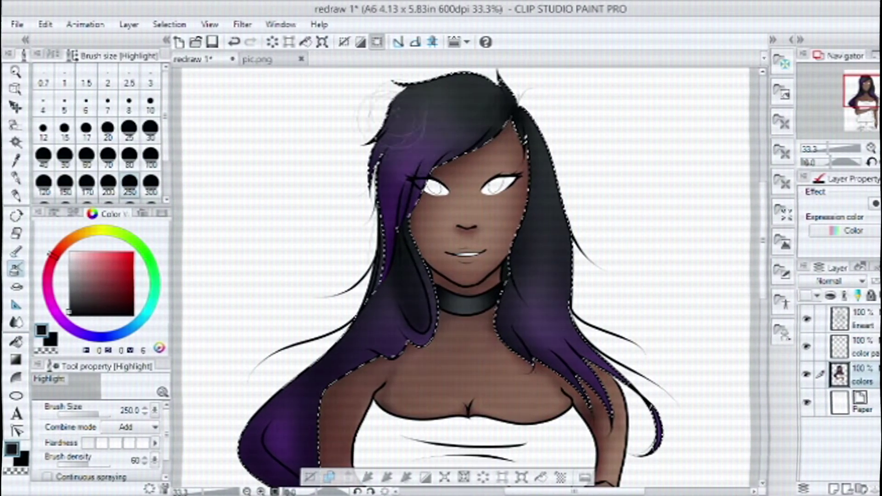
Step: Brighten the bangs and hair ends with the Highlight airbrush at size 250 in purple (H 275, S 67, V 35), and clear the selection
click(74, 329)
click(109, 273)
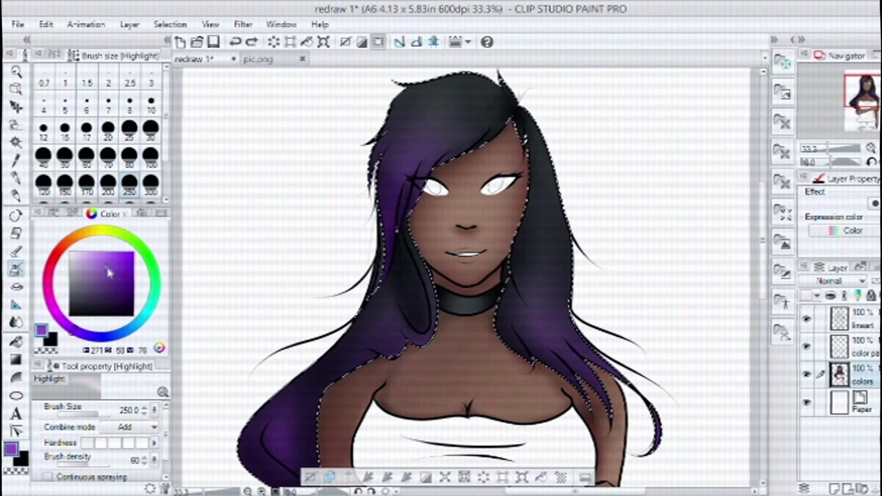
click(99, 295)
drag(553, 341, 562, 331)
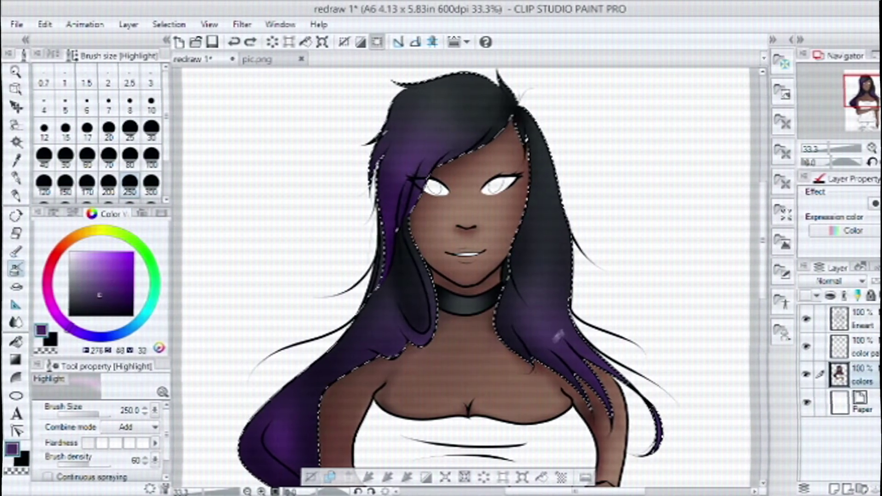
click(112, 293)
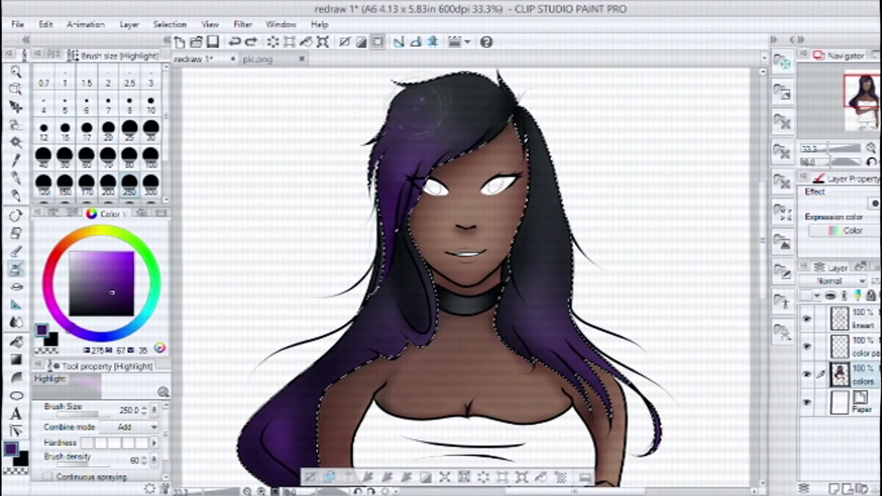
drag(427, 92, 404, 133)
drag(231, 412, 241, 398)
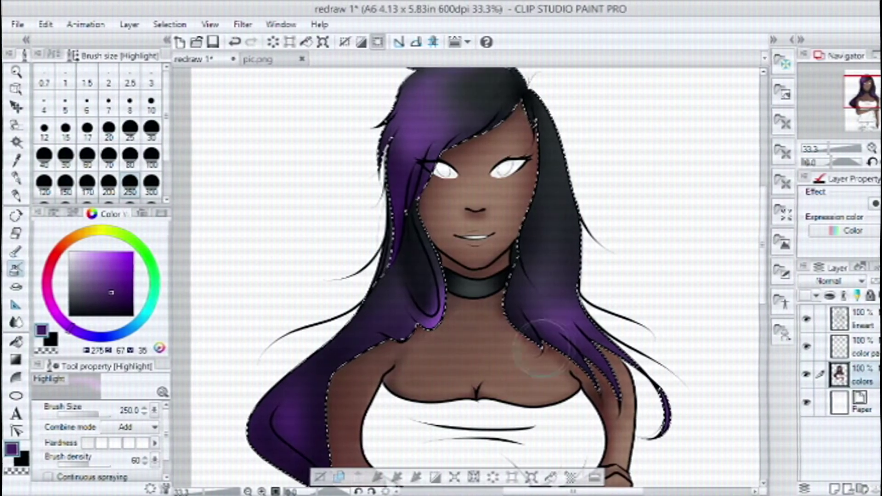
drag(549, 348, 599, 312)
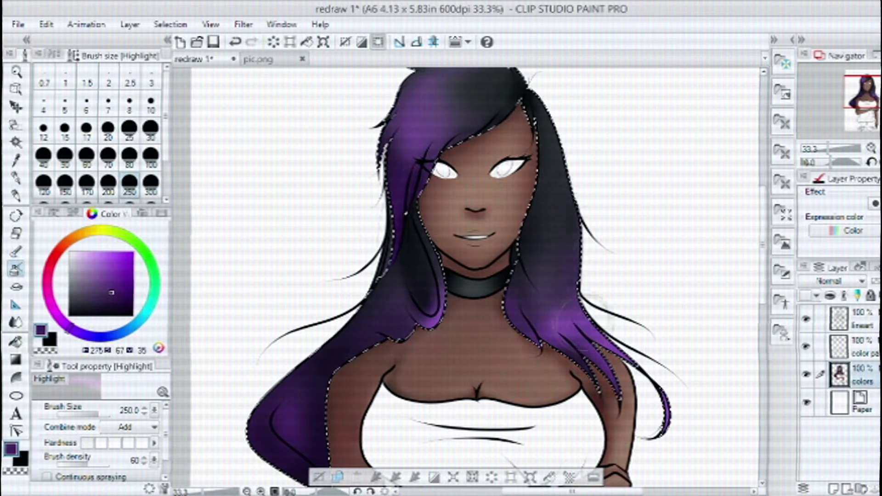
click(68, 307)
key(ctrl+d)
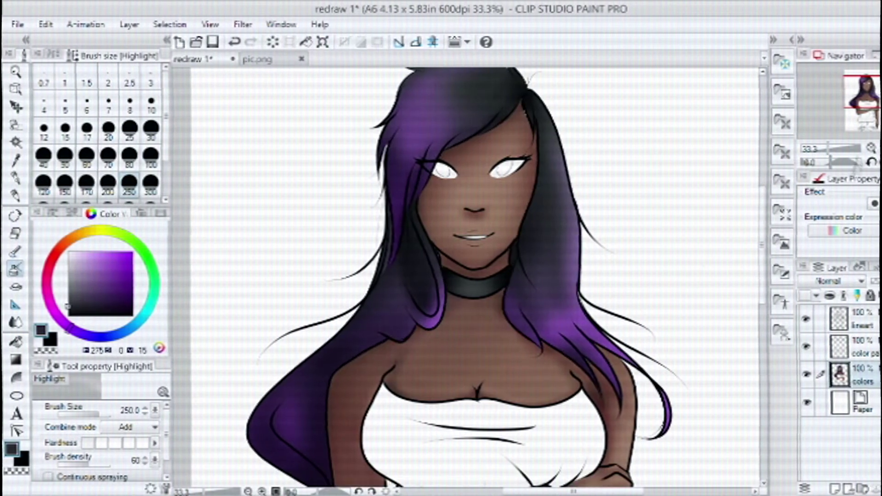
Step: Select the white top above and below the crossed forearm and fill it with dark purple (H 264, S 44, V 21)
key(ctrl+minus)
scroll(557, 316, down, 5)
key(w)
click(557, 316)
key(b)
scroll(556, 316, down, 2)
drag(129, 303, 123, 283)
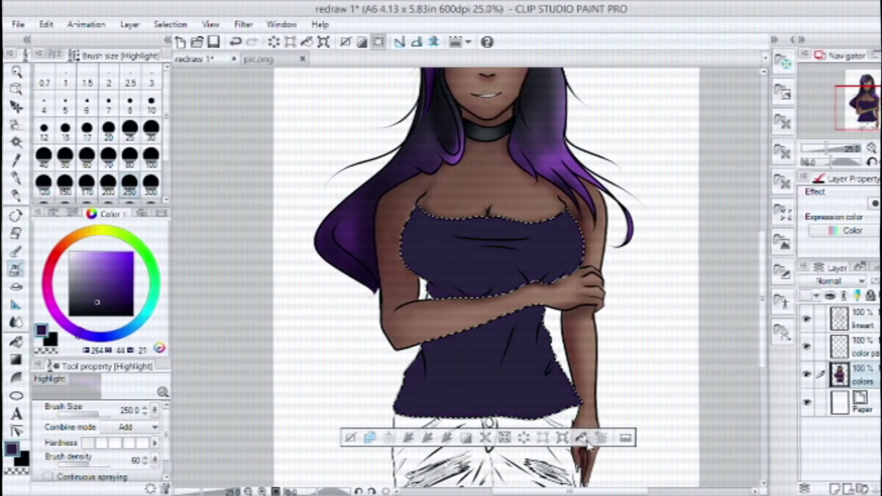
Step: Brighten the bust and waist of the top with the Highlight airbrush at size 250 in the same dark purple
scroll(487, 275, up, 2)
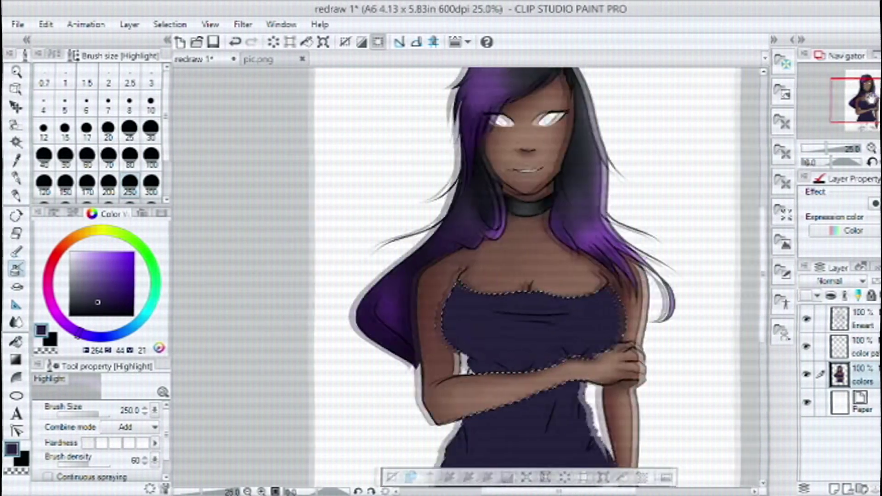
scroll(487, 276, down, 2)
scroll(557, 256, up, 2)
key(minus)
key(minus)
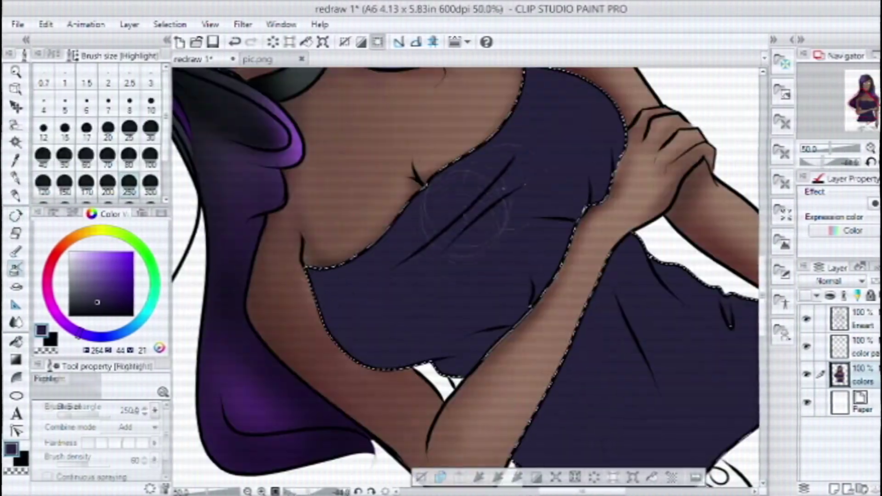
scroll(639, 307, down, 5)
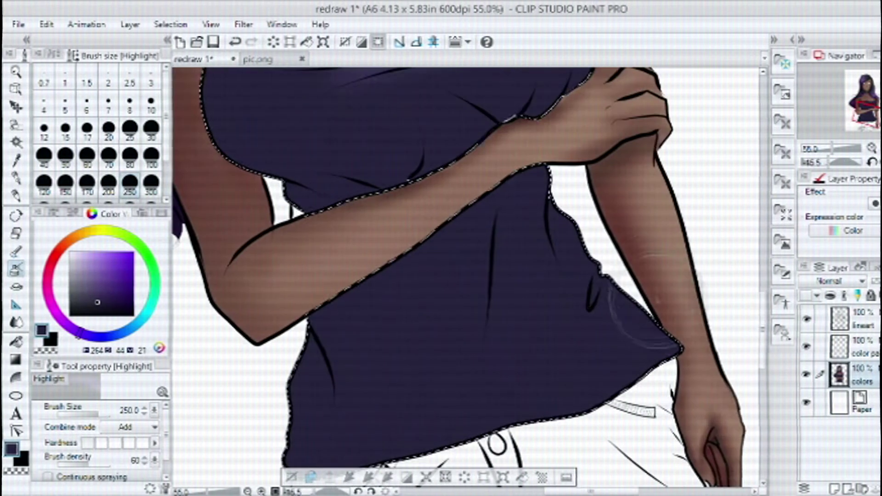
mouse_move(390, 340)
mouse_down()
mouse_move(404, 294)
mouse_move(542, 280)
mouse_move(519, 285)
mouse_up()
scroll(520, 289, up, 5)
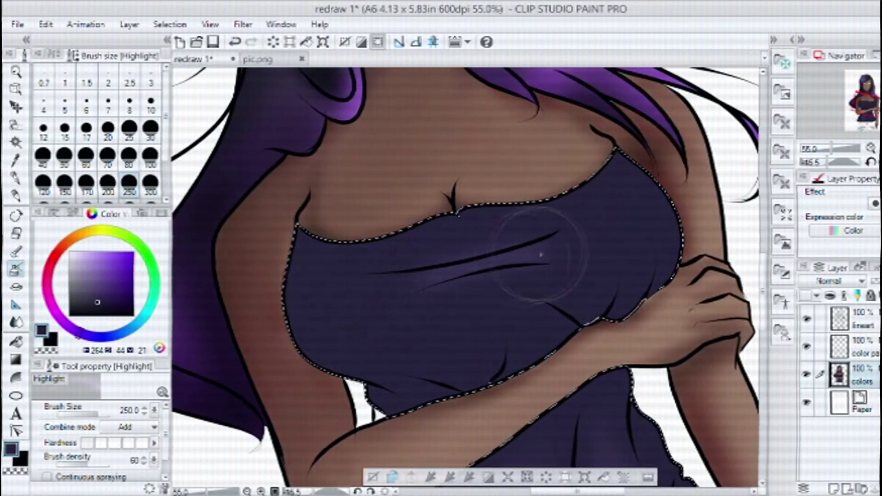
mouse_move(595, 266)
mouse_down()
mouse_move(294, 257)
mouse_move(289, 299)
mouse_move(610, 223)
mouse_move(551, 264)
mouse_move(528, 221)
mouse_up()
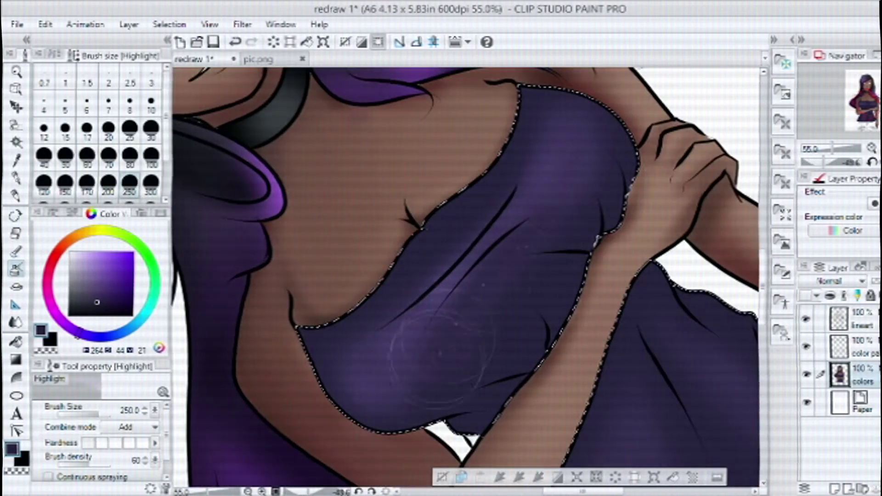
Step: Shade the edge of the top's bust along the crossed forearm with the Shadow airbrush at size 170
click(871, 162)
click(54, 55)
click(96, 141)
mouse_move(507, 290)
mouse_down()
mouse_move(546, 299)
mouse_move(539, 205)
mouse_up()
key(ctrl+z)
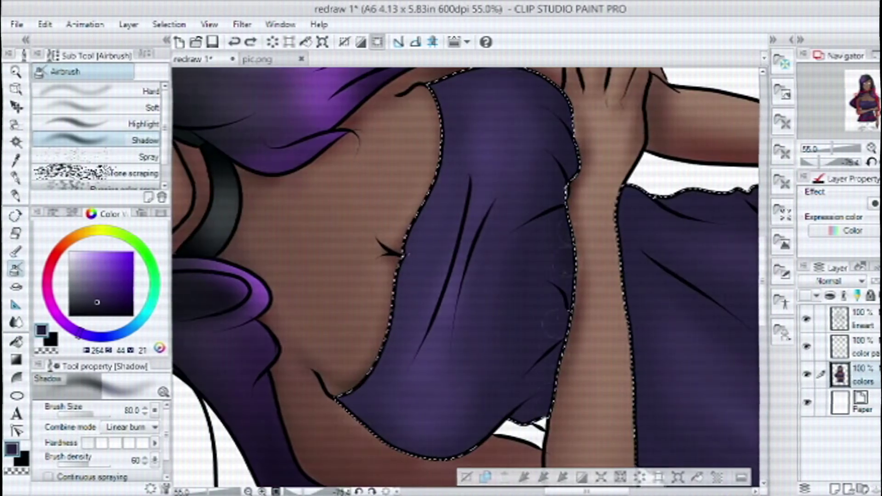
click(146, 53)
click(87, 181)
scroll(459, 276, up, 1)
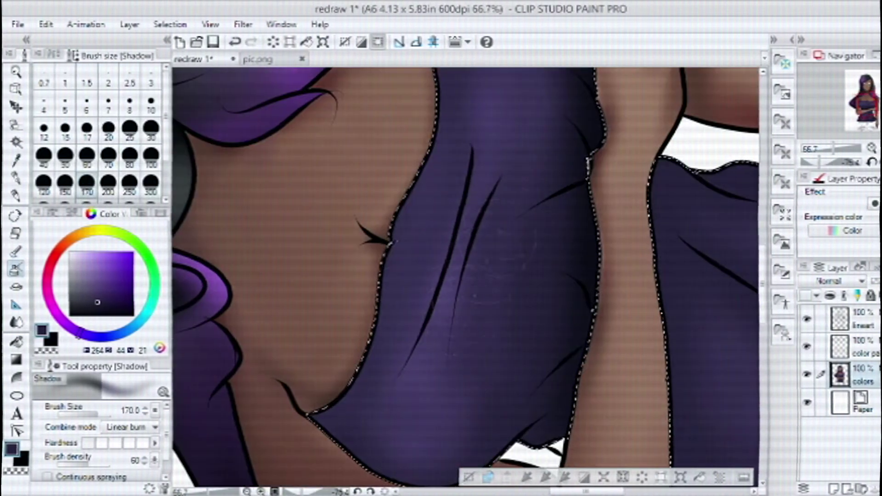
Step: Shade the area beneath the creases across the top's bust with the Shadow airbrush at size 80
click(130, 156)
mouse_move(453, 288)
mouse_down()
mouse_move(443, 349)
mouse_move(460, 355)
mouse_up()
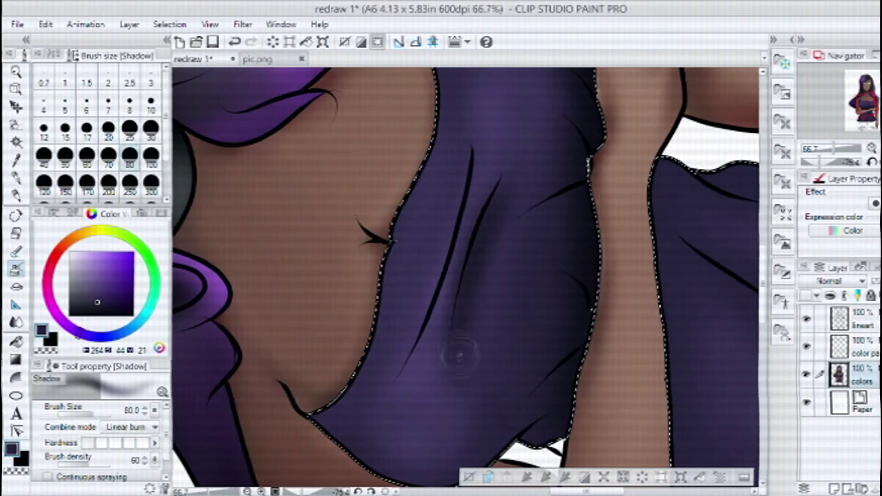
mouse_move(507, 283)
mouse_down()
mouse_move(496, 255)
mouse_move(524, 331)
mouse_up()
drag(584, 193, 536, 211)
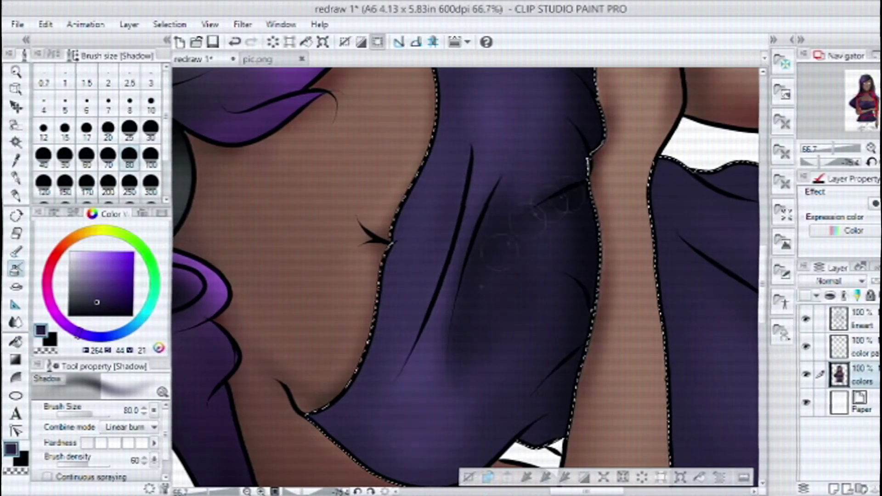
drag(565, 358, 618, 436)
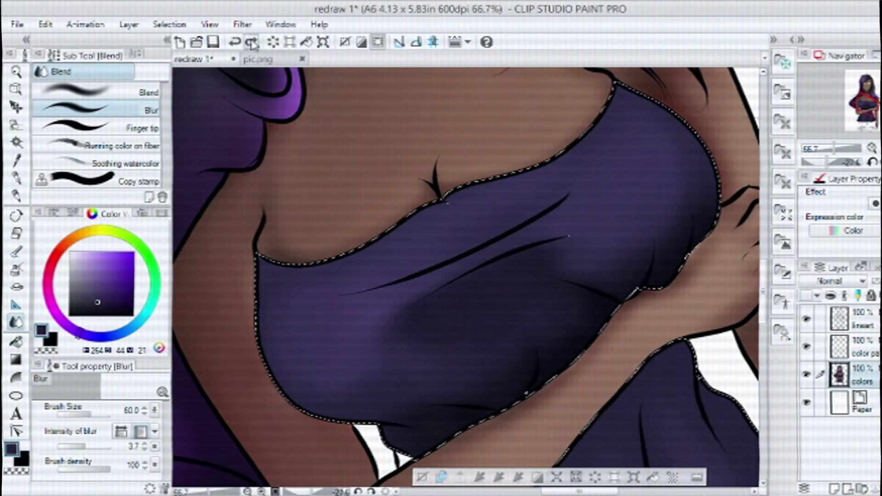
Step: Deepen the shadows in the bust folds just above the crossed forearm with the Shadow airbrush at size 80
scroll(649, 305, down, 3)
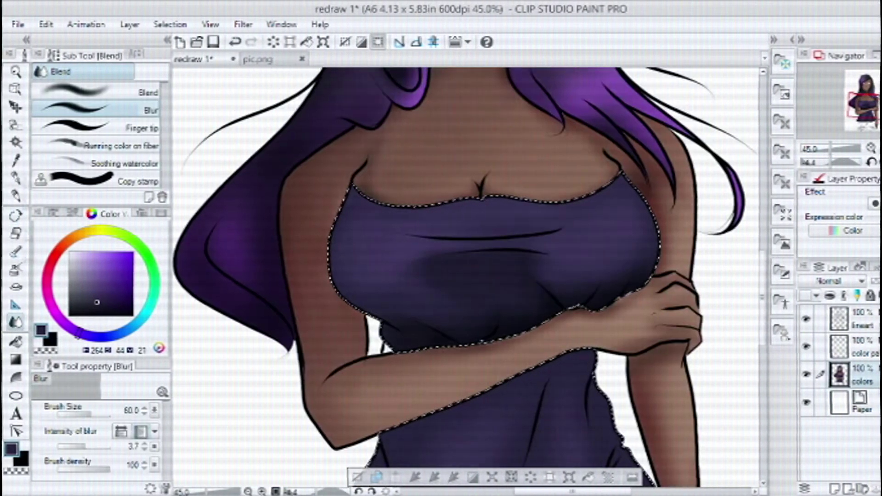
key(b)
drag(376, 321, 460, 299)
scroll(453, 335, up, 3)
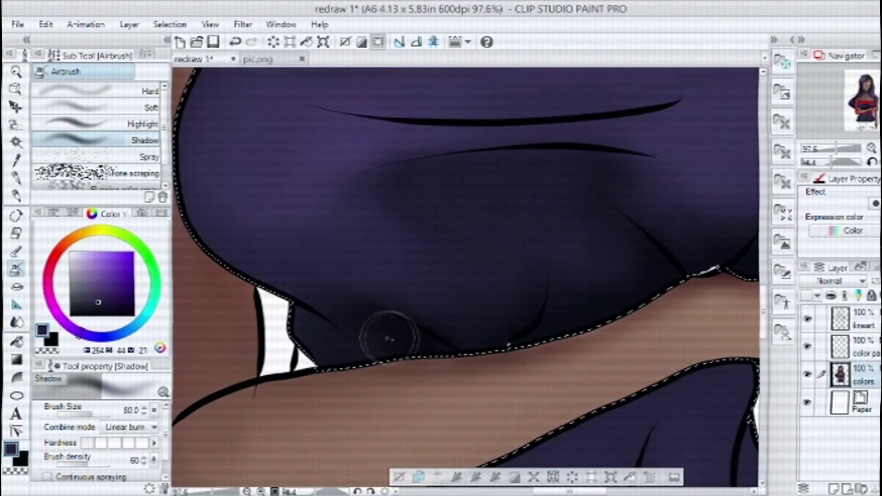
drag(388, 338, 321, 321)
drag(606, 216, 459, 267)
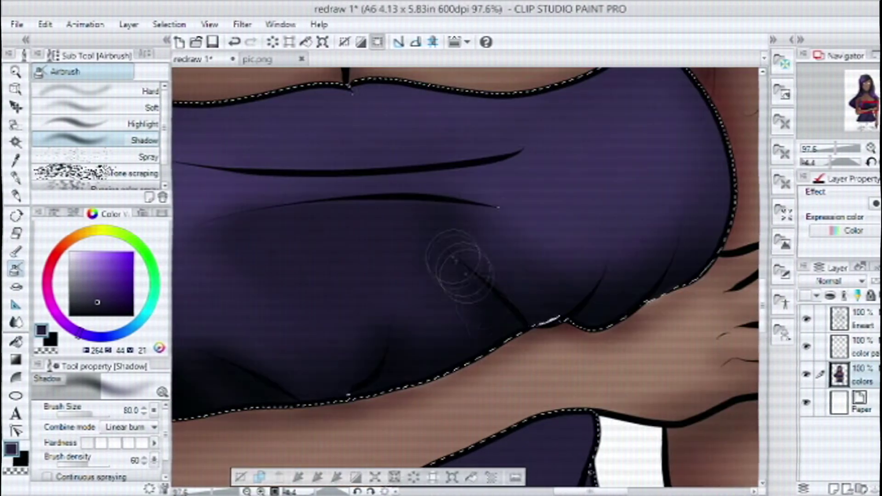
Step: Shade the creases of the top's waist with the Shadow airbrush at size 80 and soften them with the Blur tool
scroll(460, 266, down, 3)
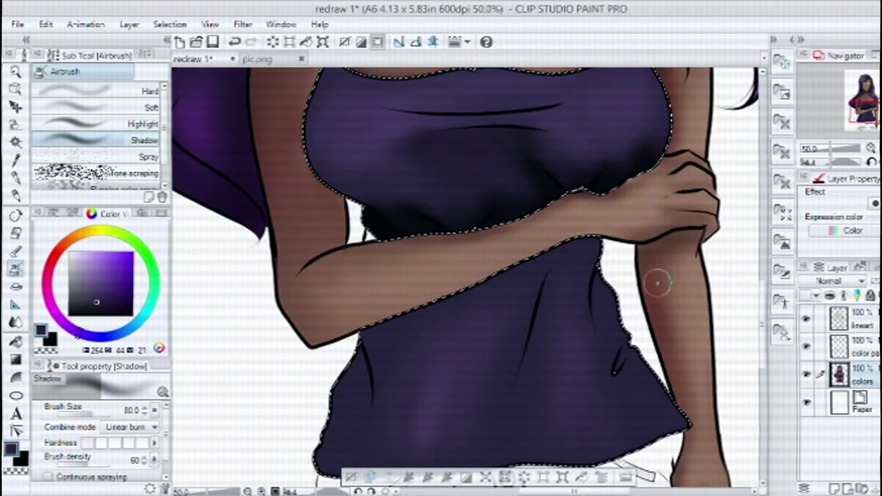
scroll(662, 280, down, 3)
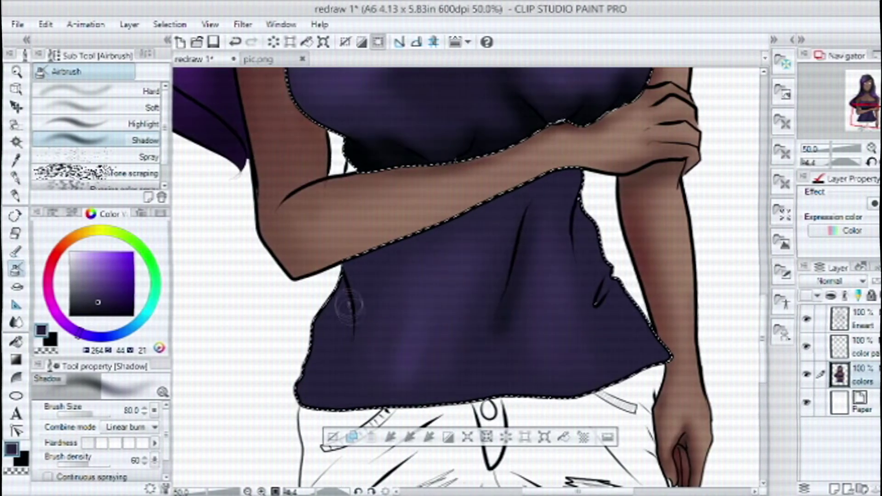
scroll(607, 257, up, 1)
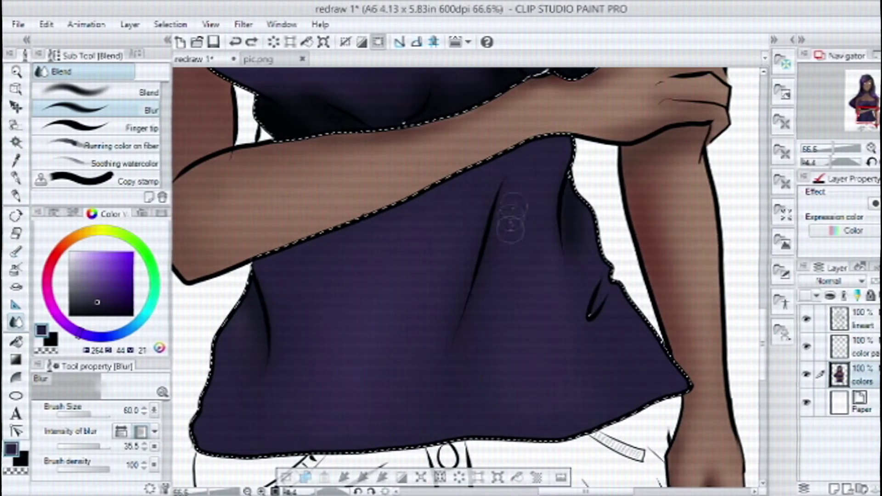
Step: Soften the bust shading with the Blur tool at size 60 and blur intensity 35.5, and clear the selection
scroll(234, 402, down, 4)
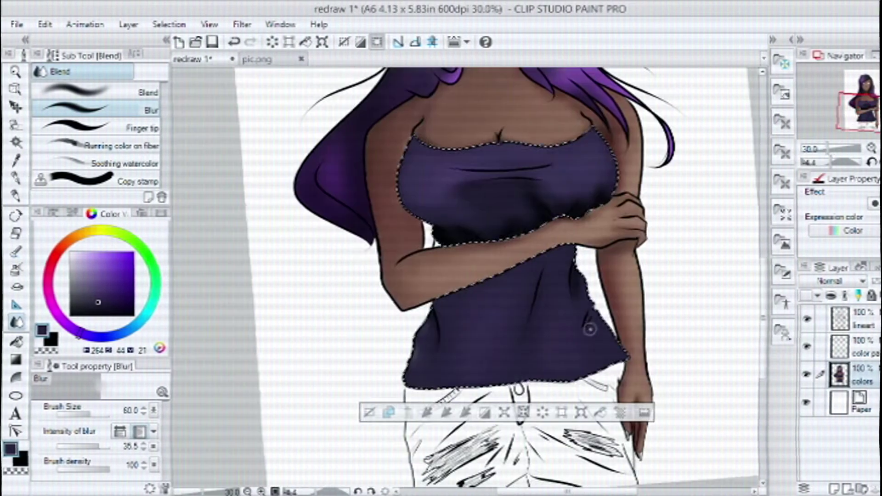
scroll(588, 321, up, 4)
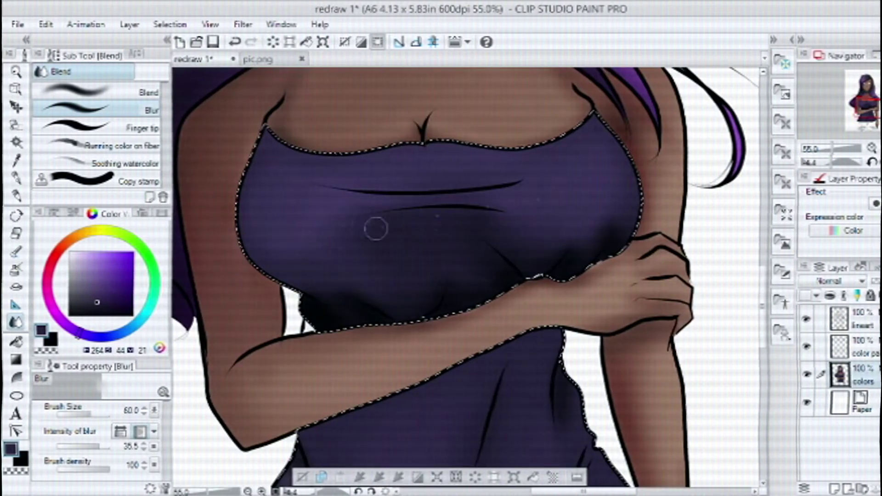
mouse_move(528, 170)
mouse_down()
mouse_move(634, 152)
mouse_move(624, 157)
mouse_move(620, 197)
mouse_move(597, 230)
mouse_up()
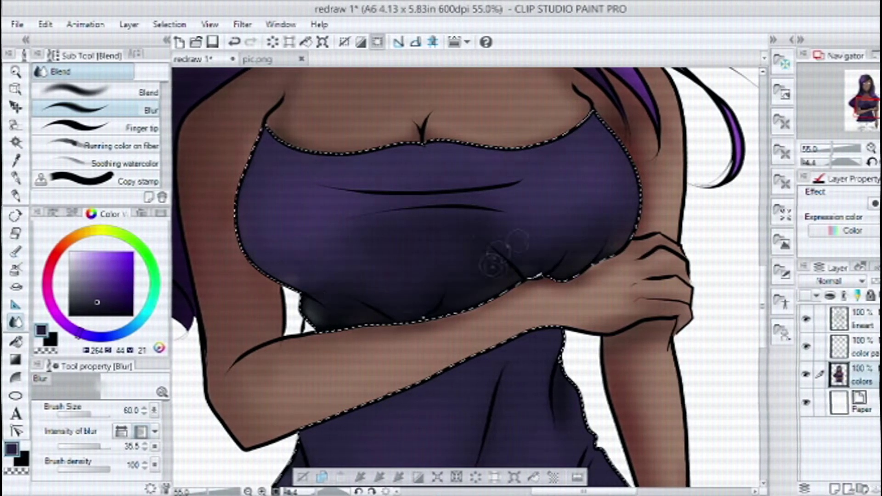
key(ctrl+z)
key(ctrl+y)
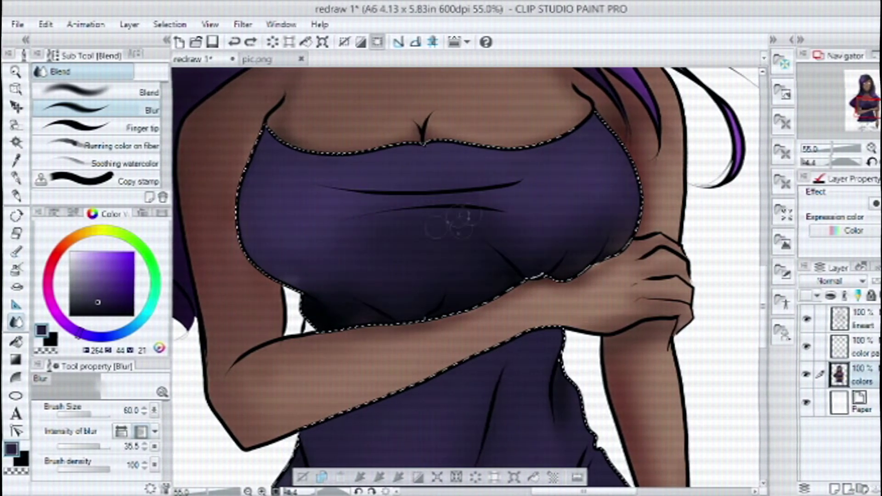
key(ctrl+z)
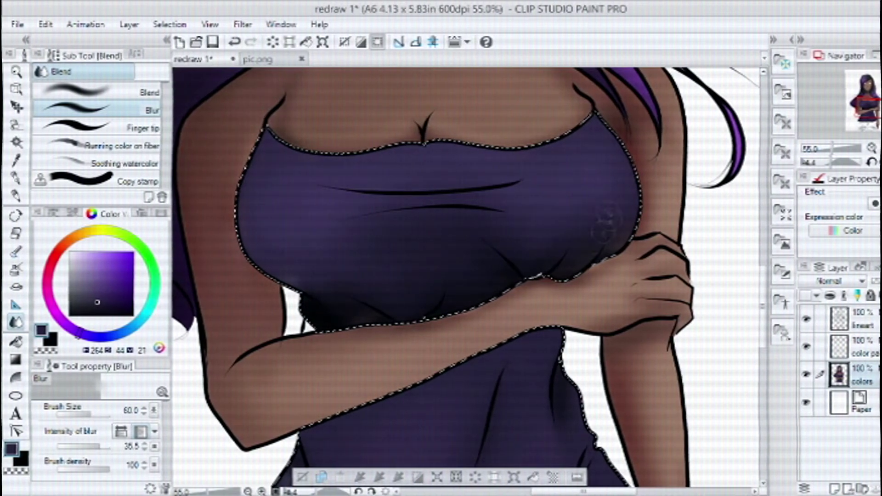
scroll(466, 275, down, 5)
key(ctrl+d)
Step: Select both irises and fill them with blue (H 195, S 76, V 74)
scroll(489, 202, up, 6)
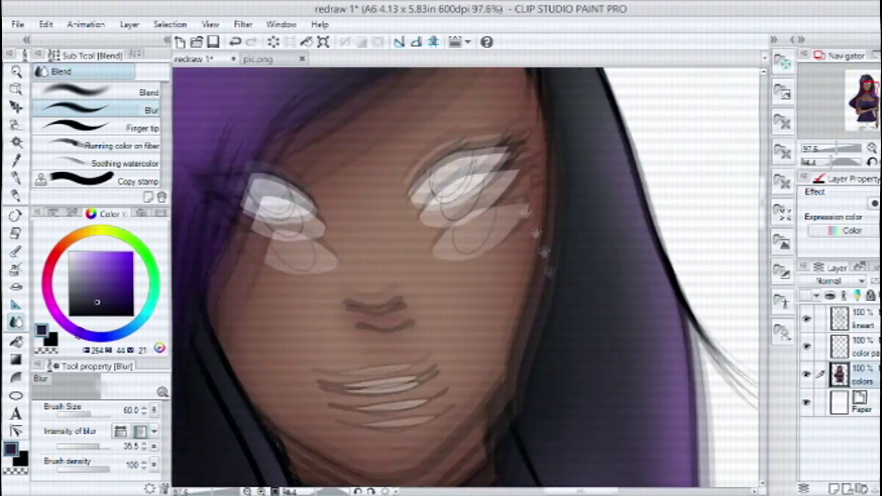
key(w)
click(500, 260)
drag(500, 260, 644, 238)
shift+click(287, 271)
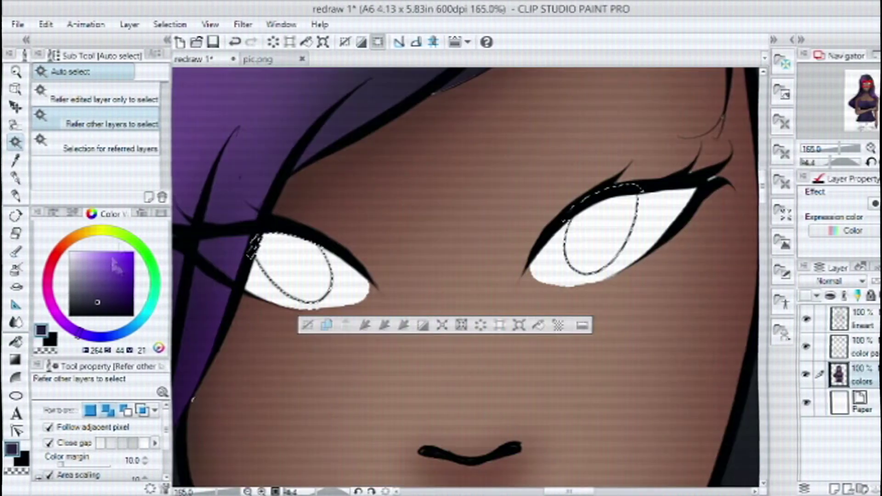
drag(72, 330, 128, 333)
drag(116, 276, 117, 267)
click(423, 325)
scroll(611, 263, up, 2)
drag(650, 263, 639, 300)
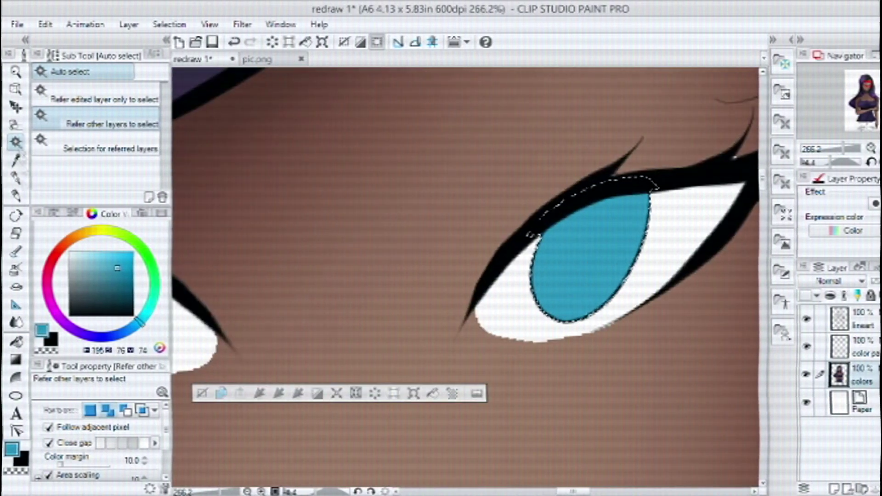
Step: Shade the irises dark blue towards the upper lids and replace the white star sparkle with curved glints using the G-pen at size 12
key(b)
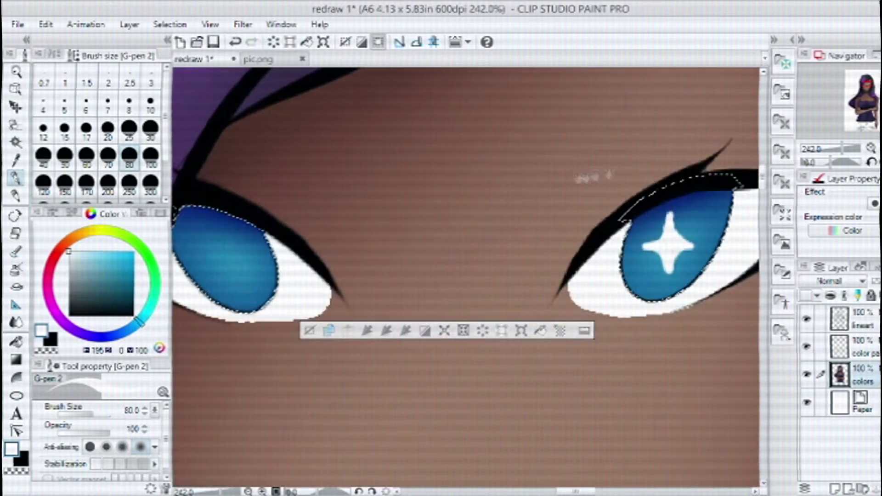
click(235, 43)
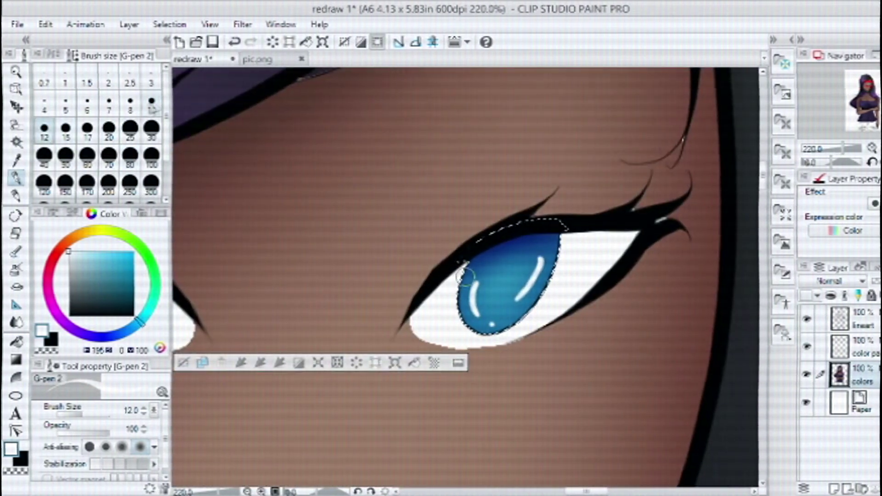
Step: Draw a thin white reflection line across the lower part of the iris with the G-pen at size 5
scroll(465, 275, up, 3)
click(65, 104)
drag(480, 349, 597, 193)
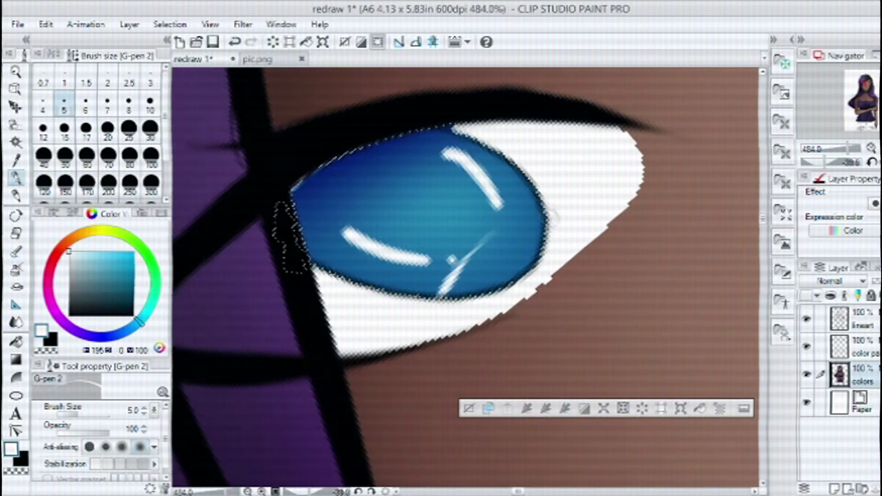
key(r)
scroll(641, 190, down, 2)
drag(598, 230, 640, 189)
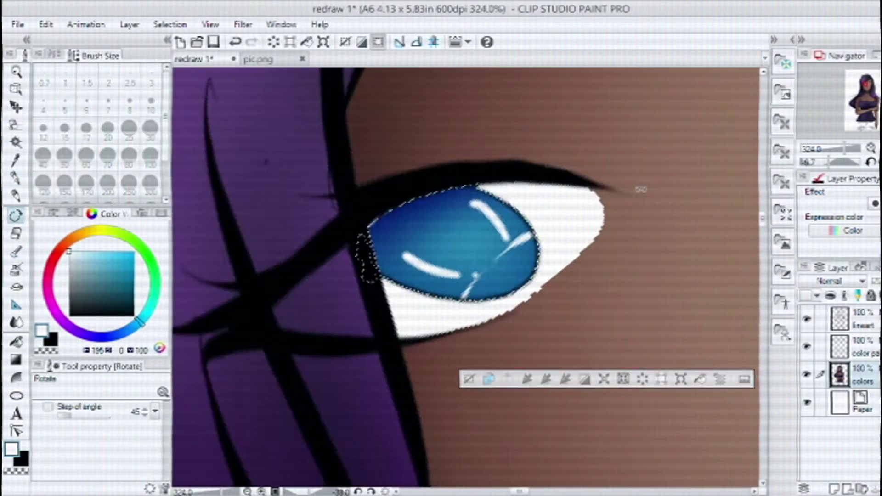
key(p)
scroll(513, 248, up, 2)
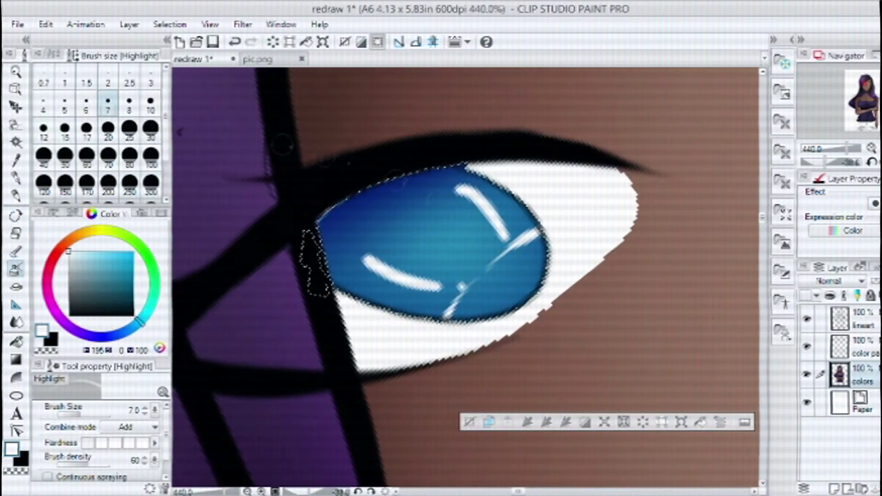
Step: Brighten both irises below the reflection lines with the Highlight airbrush at size 25 in white
click(234, 42)
click(130, 129)
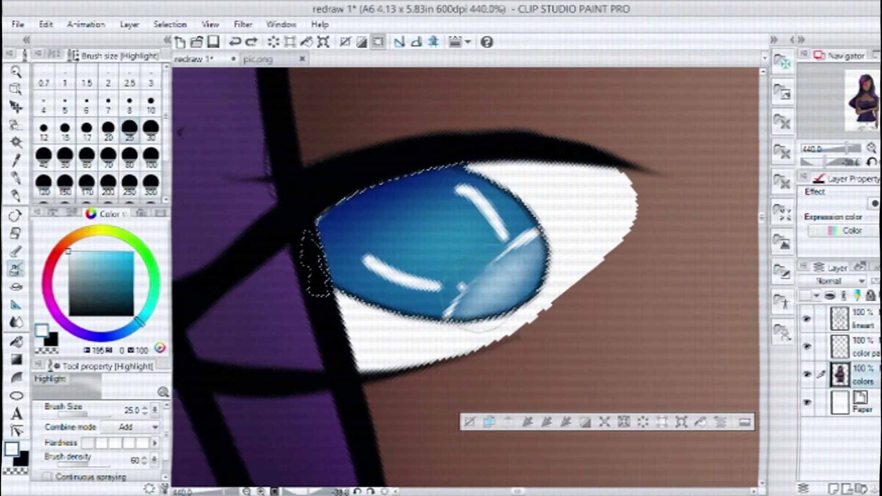
scroll(621, 237, down, 5)
scroll(620, 236, up, 4)
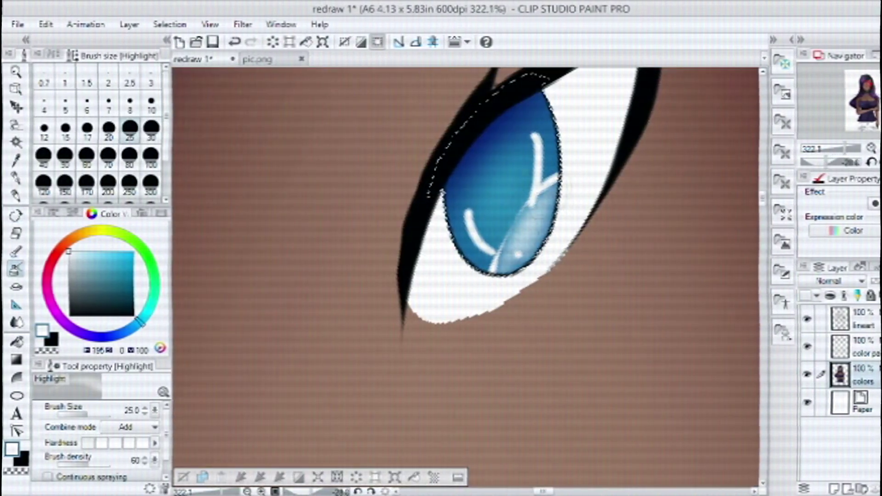
scroll(466, 276, up, 2)
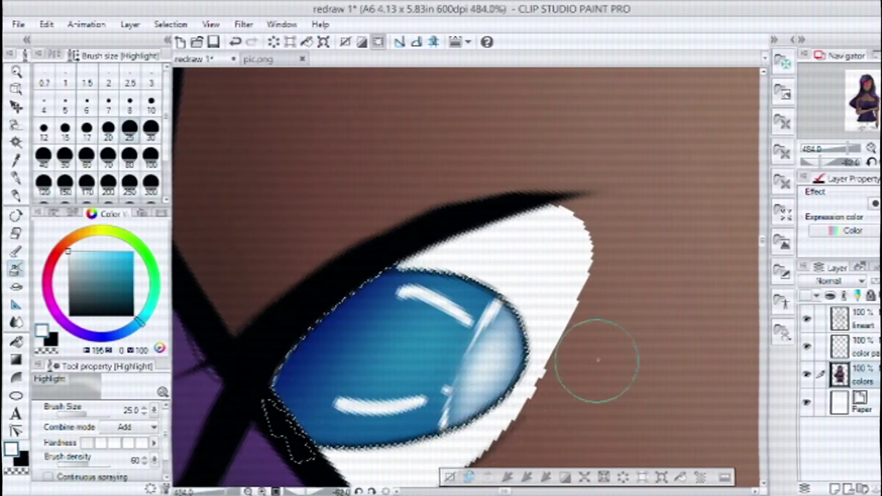
scroll(579, 382, down, 4)
scroll(475, 317, up, 3)
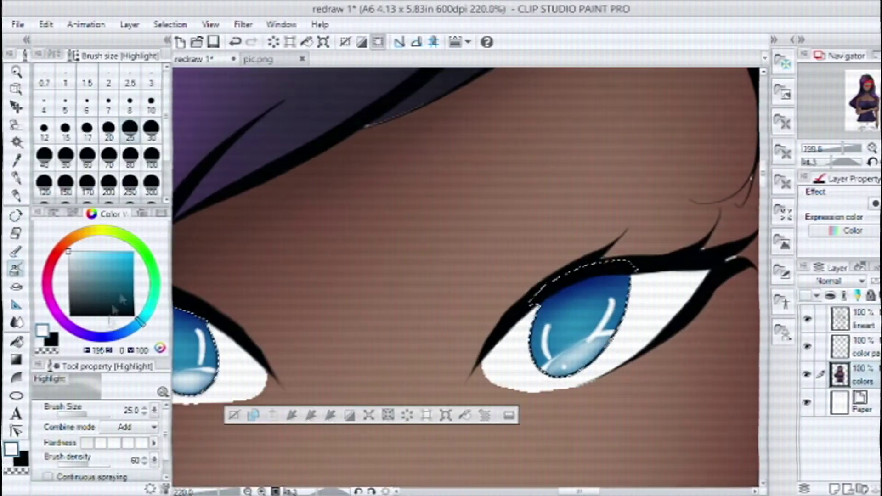
Step: Darken the upper parts and edges of both irises with the Soft airbrush at size 17 in deep blue (H 227, S 80, V 47)
click(114, 337)
click(121, 286)
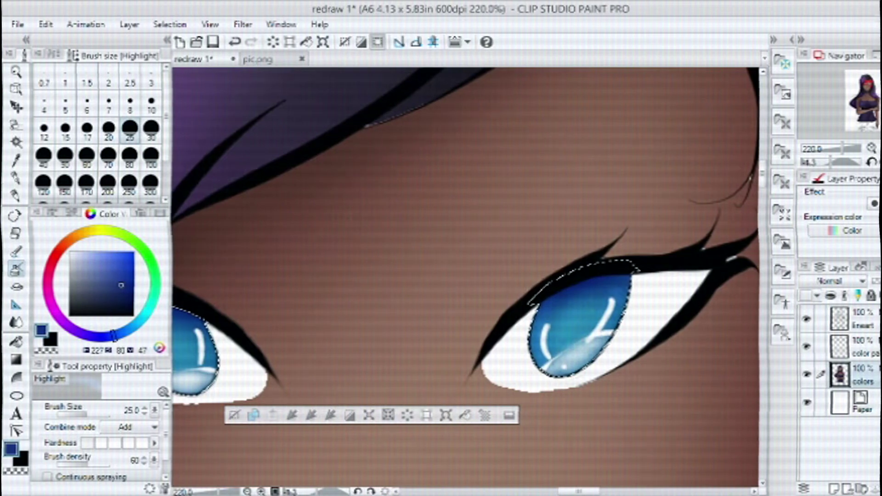
click(39, 54)
click(151, 107)
scroll(551, 285, up, 1)
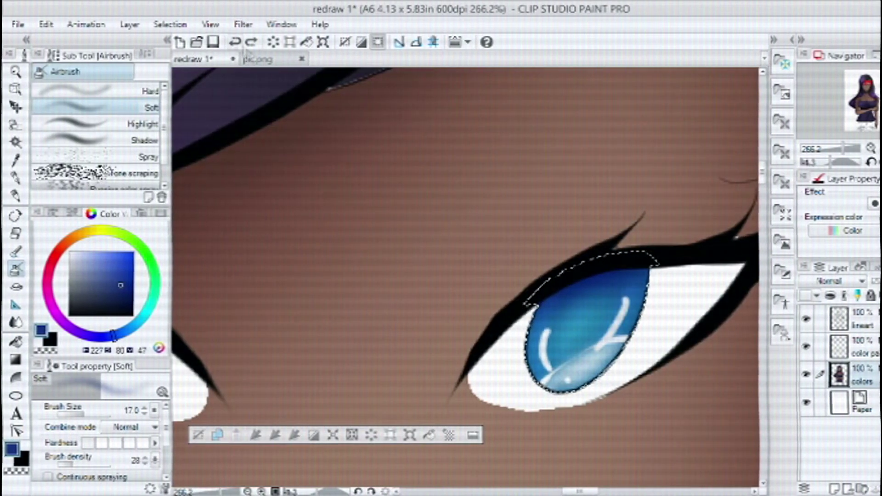
scroll(466, 276, left, 6)
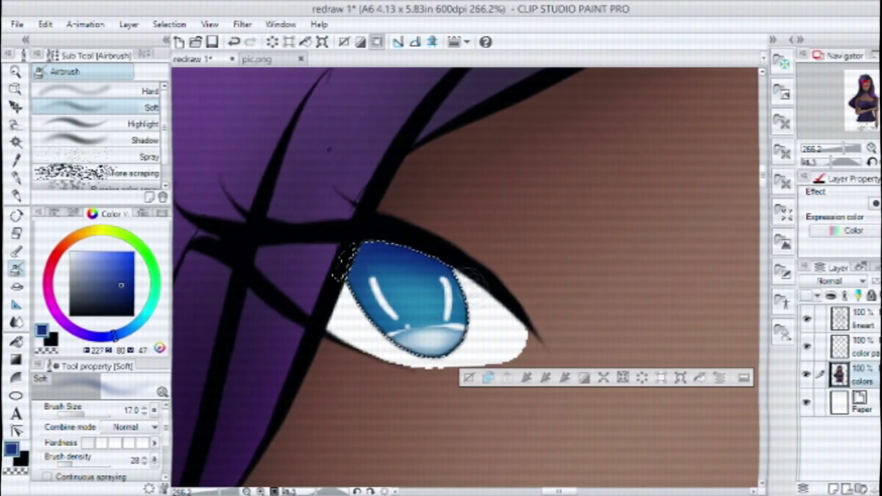
scroll(582, 259, right, 6)
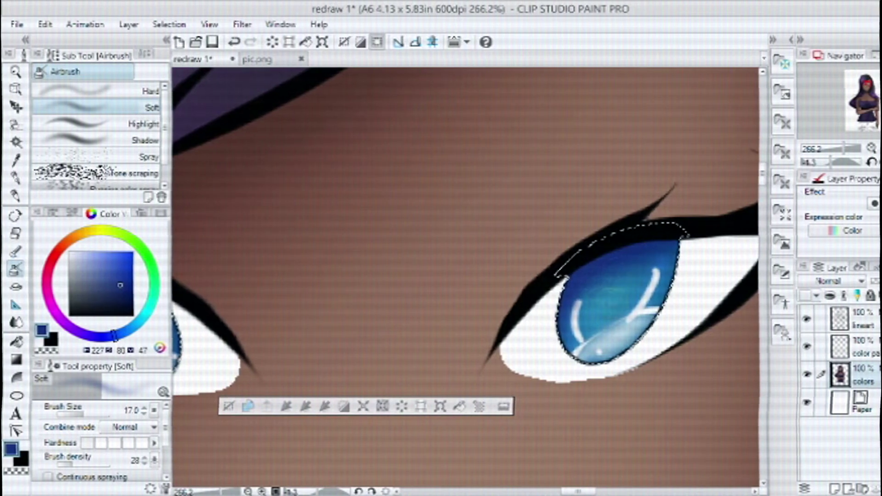
scroll(634, 312, down, 5)
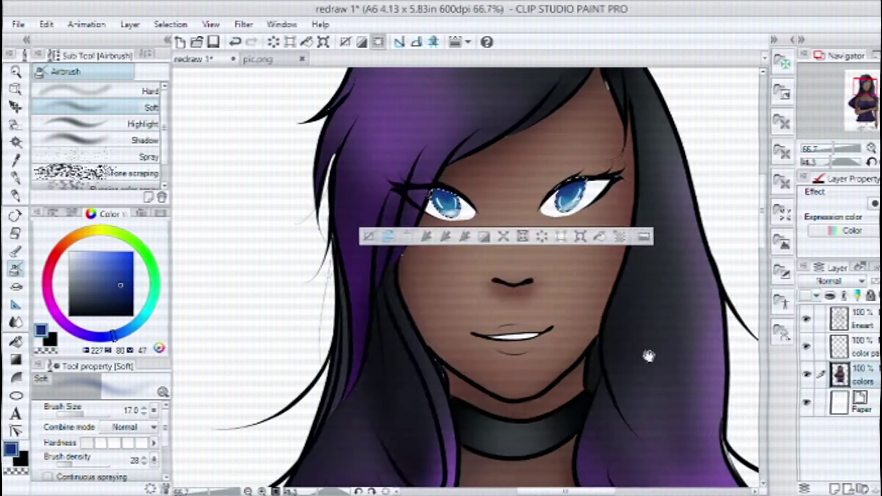
scroll(597, 346, down, 1)
scroll(505, 299, up, 5)
key(w)
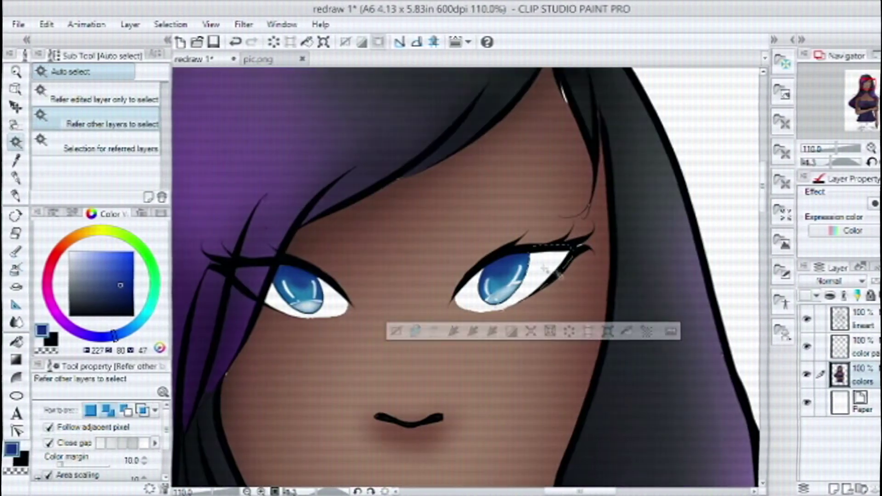
scroll(581, 315, up, 3)
key(ctrl+d)
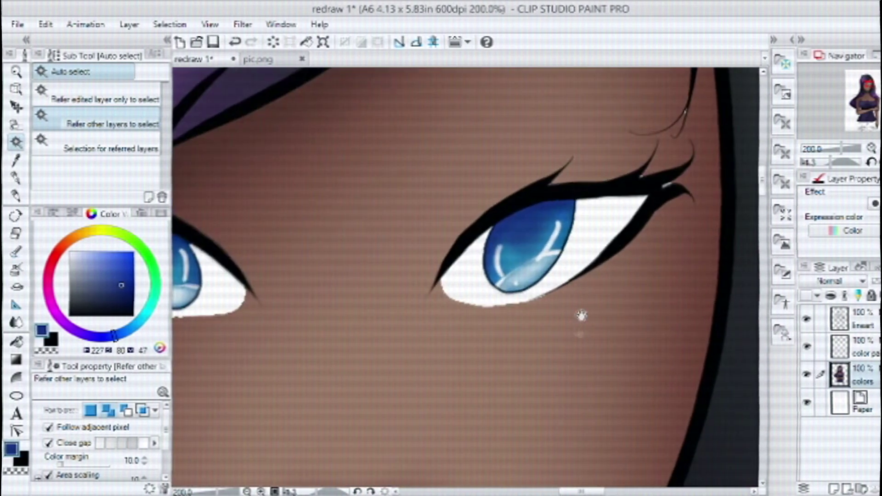
key(b)
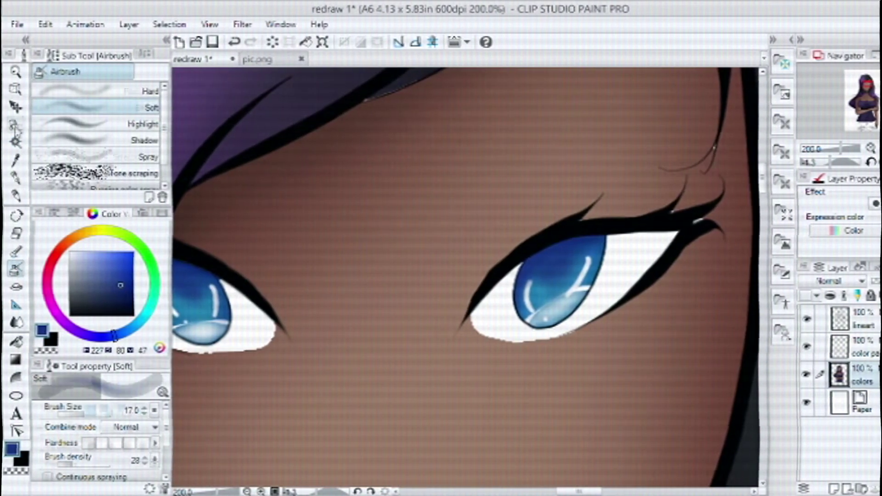
Step: Select the white around the iris of the fully visible eye with the Selection pen at size 7
key(m)
scroll(454, 325, up, 1)
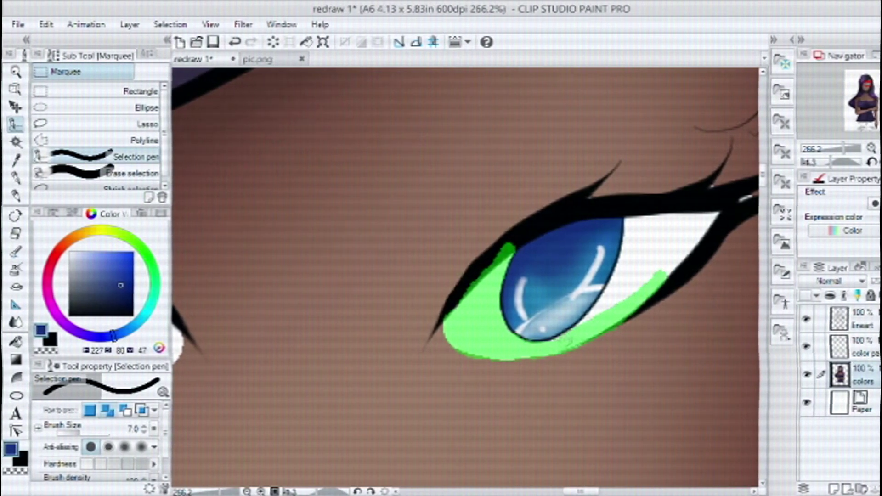
drag(642, 221, 648, 219)
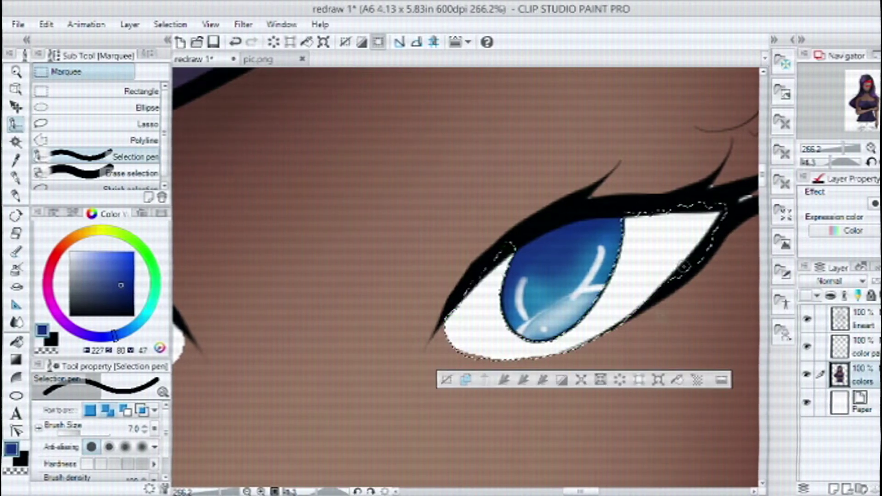
Step: Try to shade the selected eye white with a grey Foreground to transparent gradient
click(68, 253)
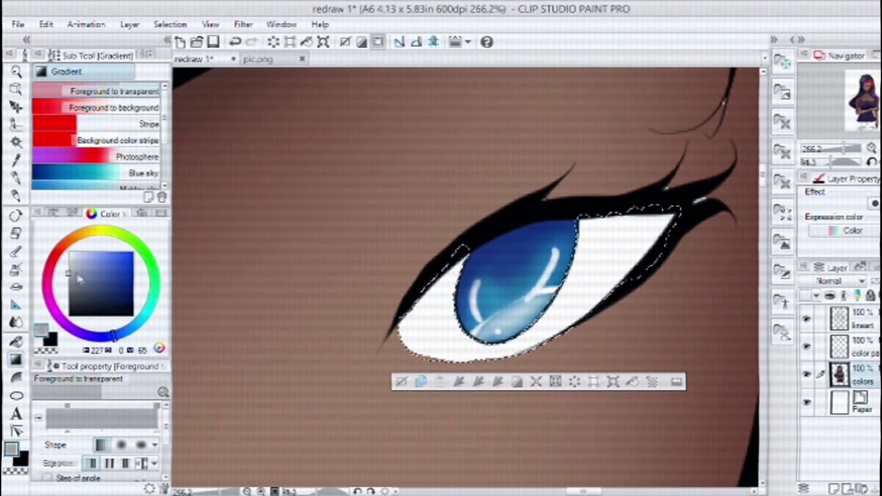
drag(74, 302, 65, 260)
click(69, 258)
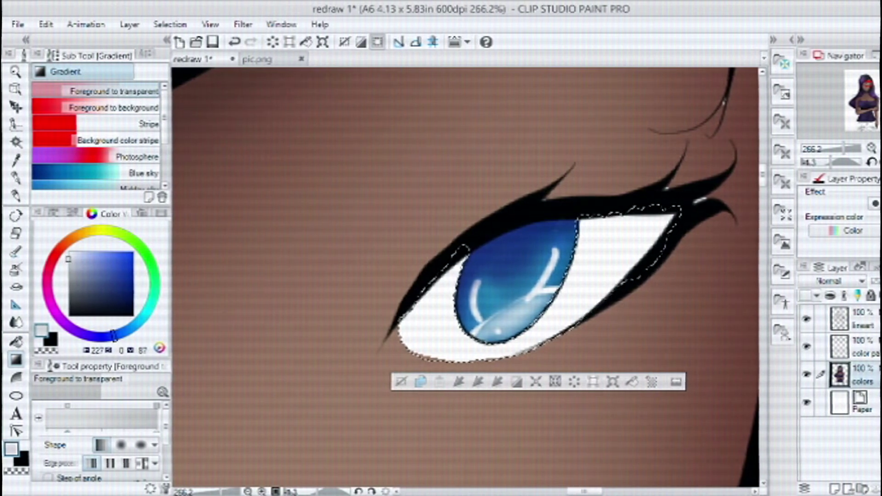
key(ctrl+z)
click(71, 258)
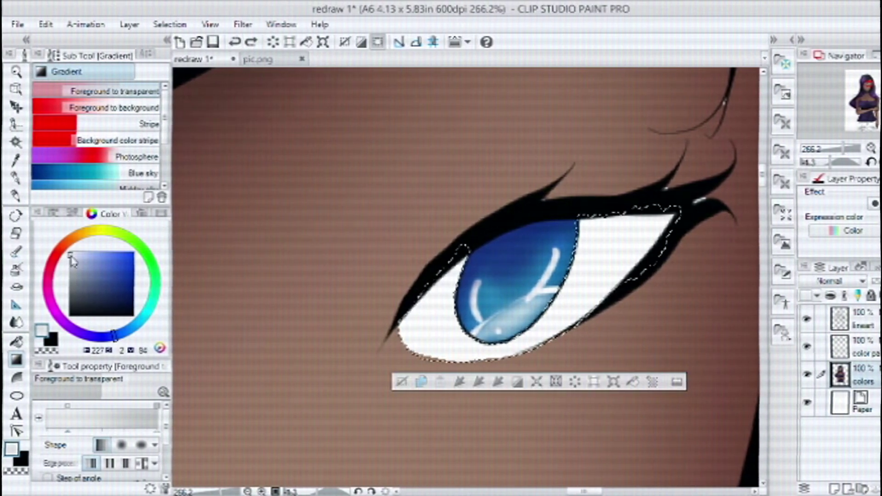
click(70, 265)
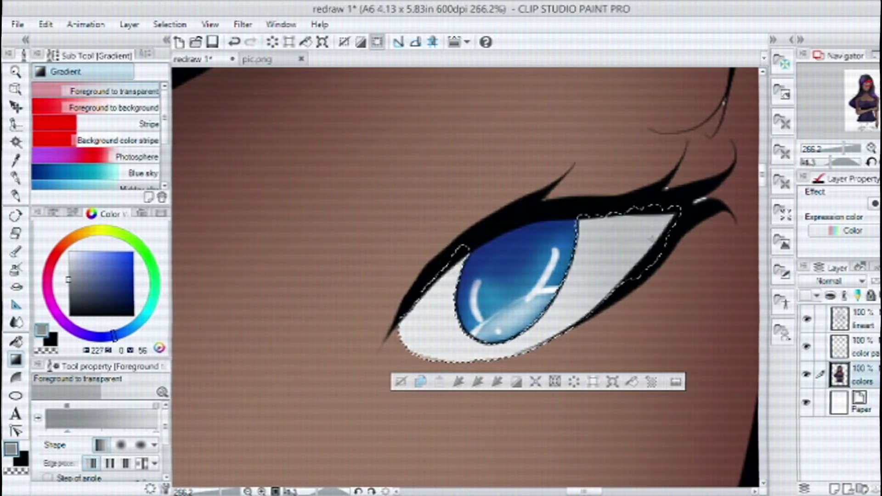
scroll(317, 289, down, 3)
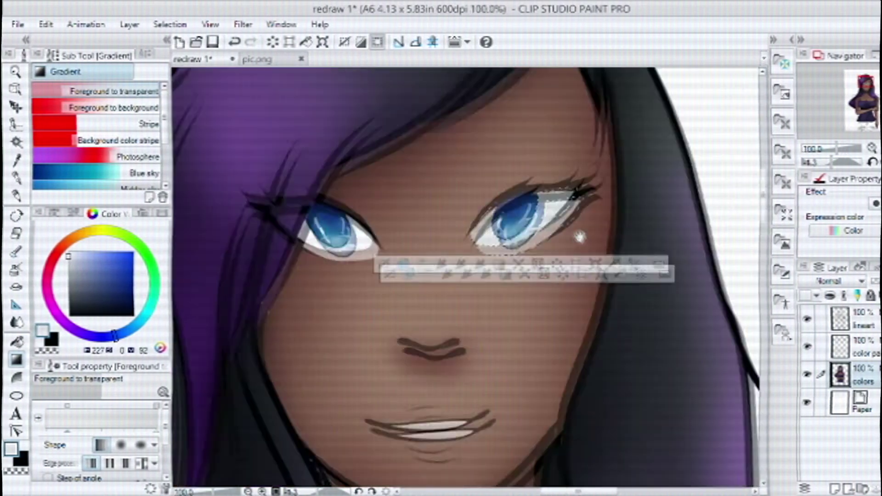
Step: Add the white of the eye beside the hair to the selection with Auto select, referring to other layers
key(r)
key(w)
shift+click(257, 338)
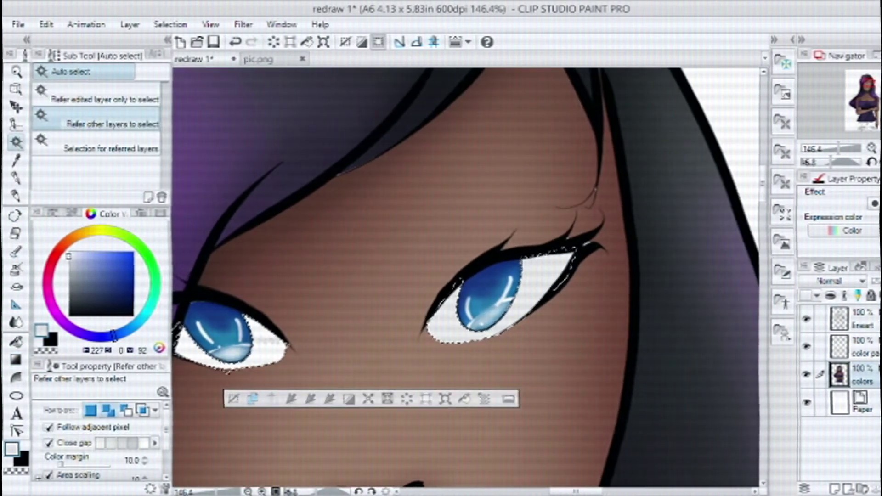
drag(321, 294, 381, 307)
Step: Trim the stray selection around the hair strand and lashes of the second eye with Erase selection at size 30
key(m)
drag(277, 368, 354, 341)
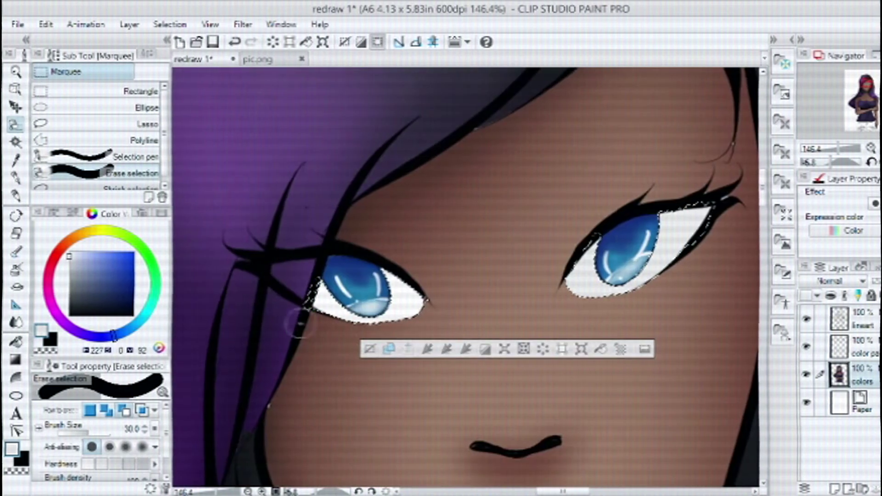
click(441, 299)
scroll(404, 322, up, 4)
drag(317, 267, 450, 221)
click(335, 255)
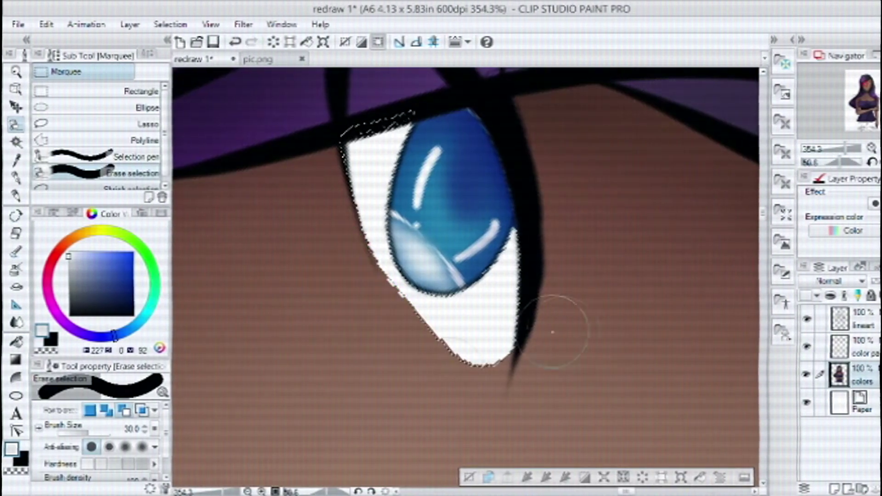
scroll(557, 310, down, 4)
Step: Shade the upper edges and corners of both eye whites with the Shadow airbrush at size 80 in grey (H 0, S 0, V 58)
key(b)
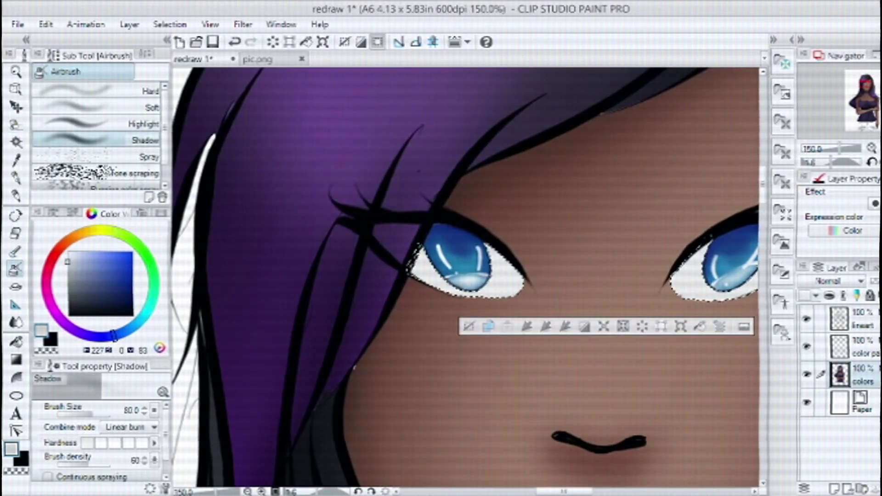
key(r)
click(50, 253)
drag(460, 193, 394, 226)
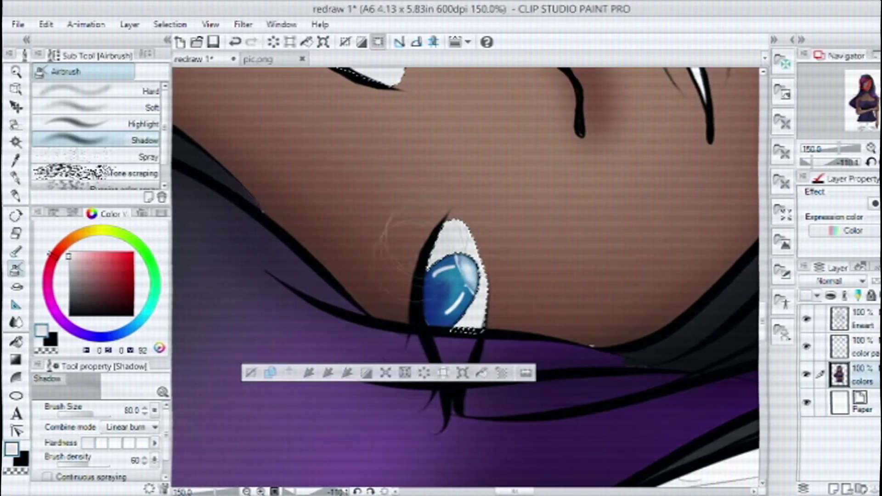
click(69, 278)
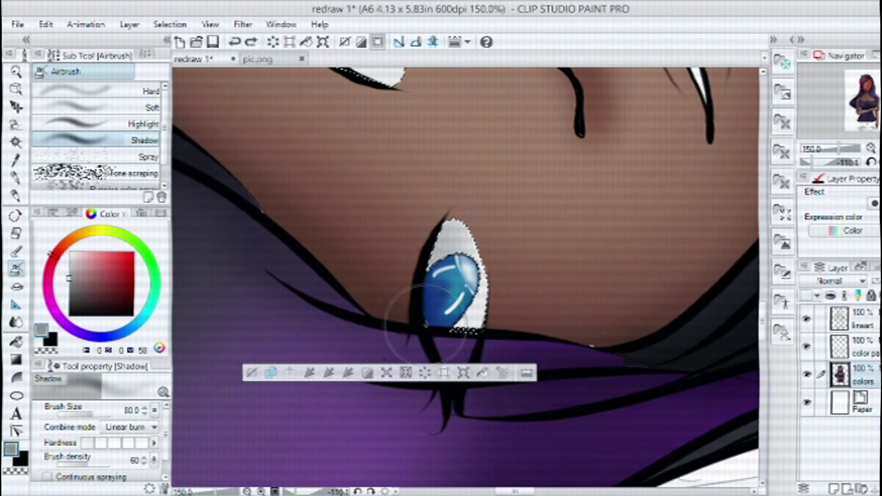
drag(506, 322, 446, 148)
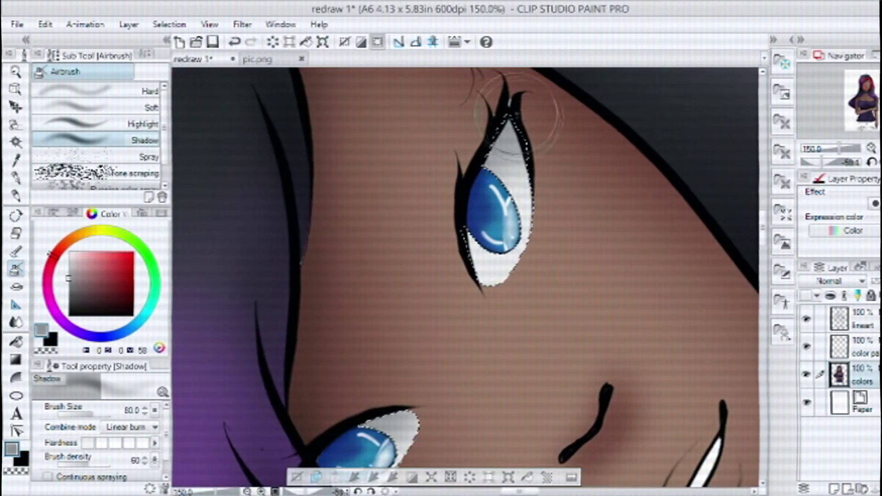
Step: Brighten the eye whites with the Highlight airbrush at size 25 and clear the selection
click(138, 124)
mouse_move(558, 342)
mouse_down()
mouse_move(528, 321)
mouse_move(567, 335)
mouse_up()
key(ctrl+d)
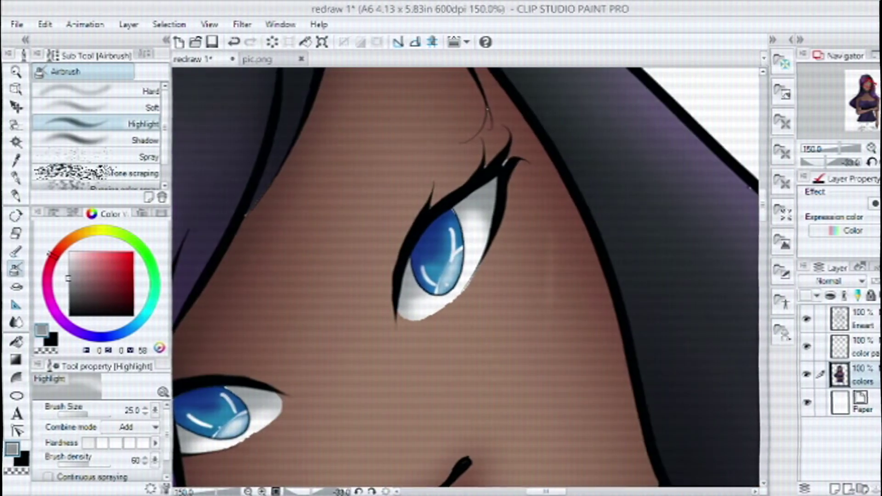
Step: Cover the white gaps between the outer lashes with the G-pen 2 at size 5 in the sampled skin tone (H 13, S 50, V 46)
scroll(531, 270, up, 9)
scroll(541, 324, down, 6)
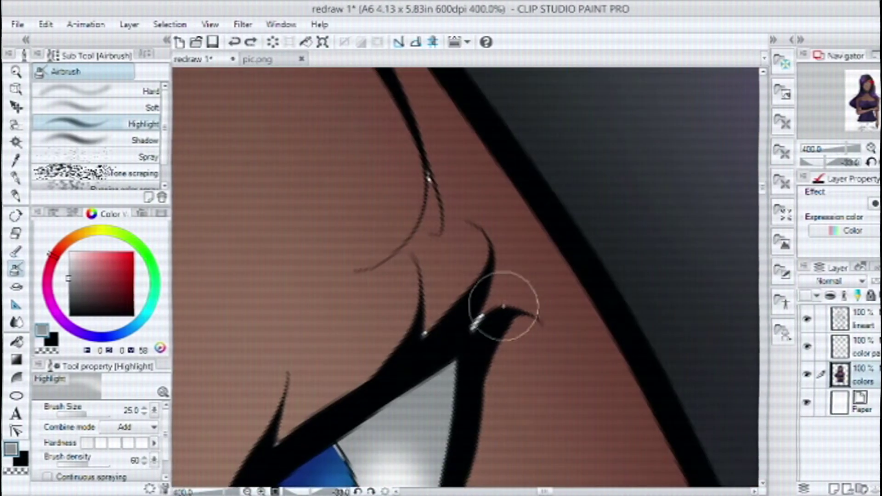
key(p)
alt+click(421, 335)
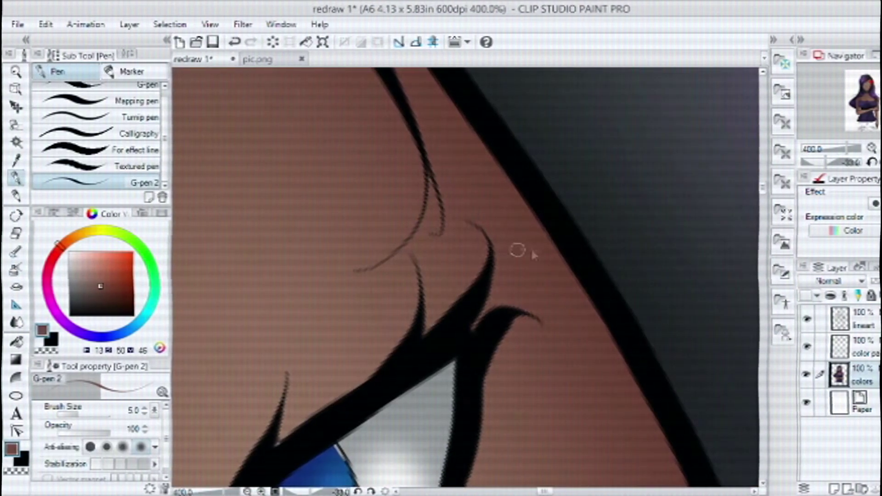
scroll(505, 251, down, 3)
scroll(529, 257, up, 2)
scroll(551, 267, down, 5)
scroll(597, 281, up, 5)
Step: Touch up the gaps and jagged lower edge of the eye white beside the hair with the G-pen 2 and sampled colours
scroll(468, 300, down, 3)
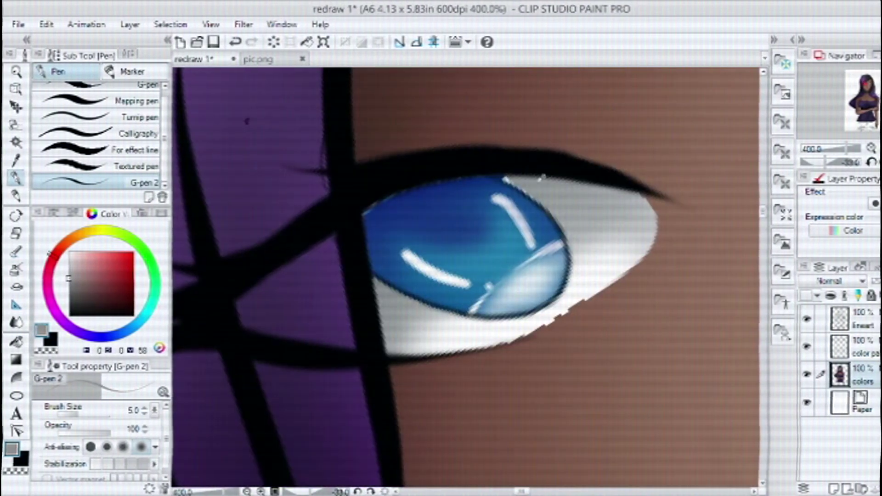
scroll(518, 231, up, 5)
alt+click(517, 231)
scroll(518, 231, up, 2)
scroll(518, 231, down, 8)
scroll(518, 231, up, 5)
key(r)
drag(334, 326, 365, 177)
scroll(506, 354, down, 8)
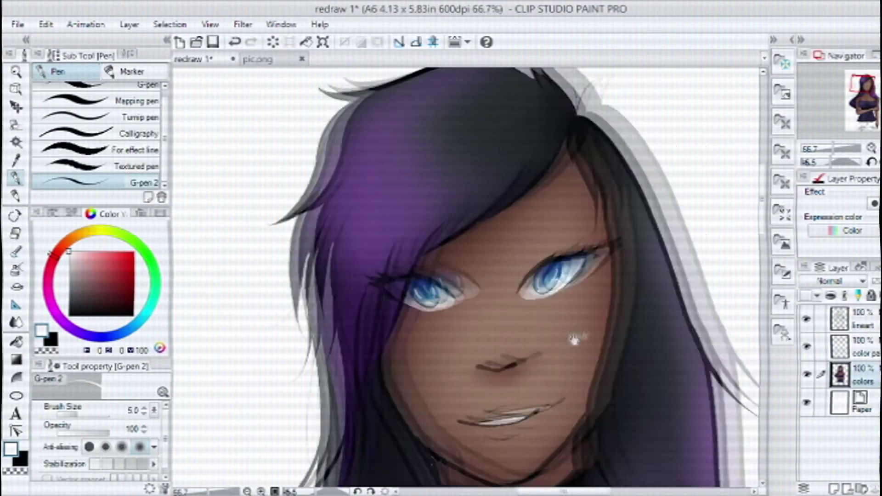
Step: Smooth the jagged lower edge of the other eye's white with the G-pen 2 at size 7 in sampled off-white (V 99)
scroll(575, 340, up, 6)
alt+click(504, 232)
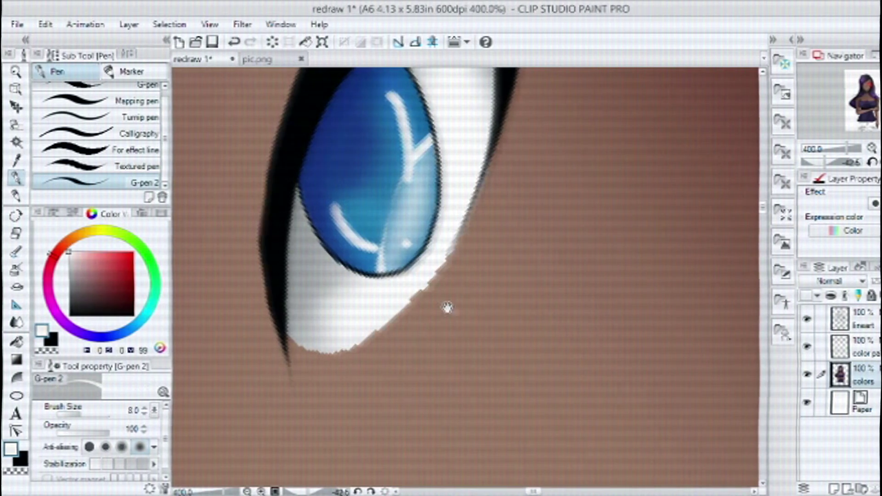
drag(448, 309, 477, 350)
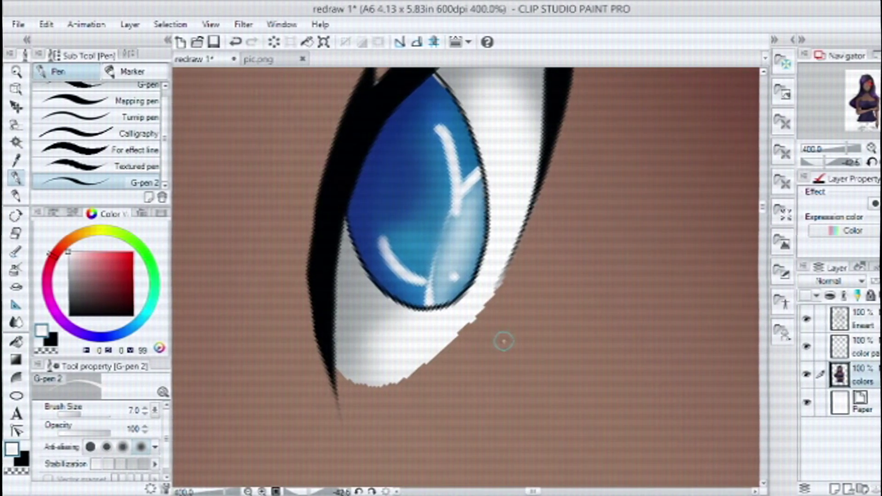
scroll(472, 345, up, 5)
scroll(508, 355, down, 1)
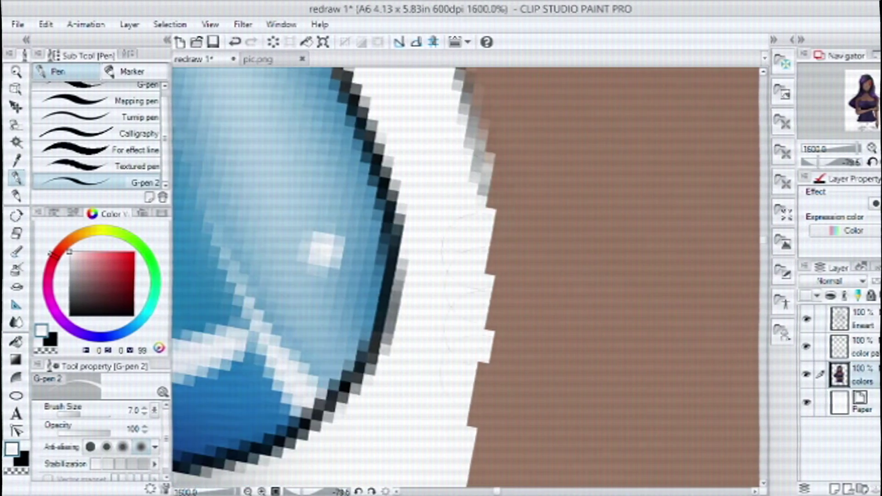
drag(460, 368, 464, 198)
scroll(482, 359, down, 7)
mouse_move(482, 359)
mouse_down()
mouse_move(397, 269)
mouse_move(491, 378)
mouse_up()
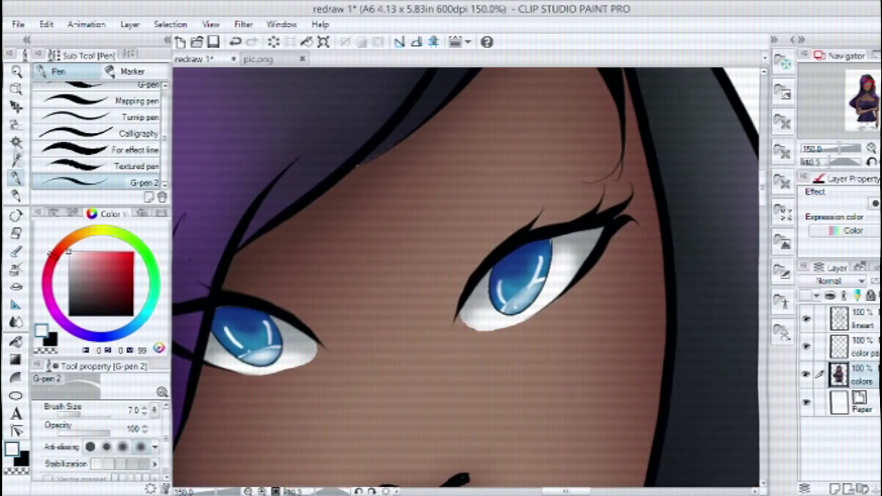
Step: Highlight the nose bridge and chin with the Highlight airbrush at sizes 200 and 150 in sampled skin tone (H 21, S 38, V 61)
key(b)
alt+click(426, 414)
scroll(468, 315, down, 2)
drag(468, 315, 545, 256)
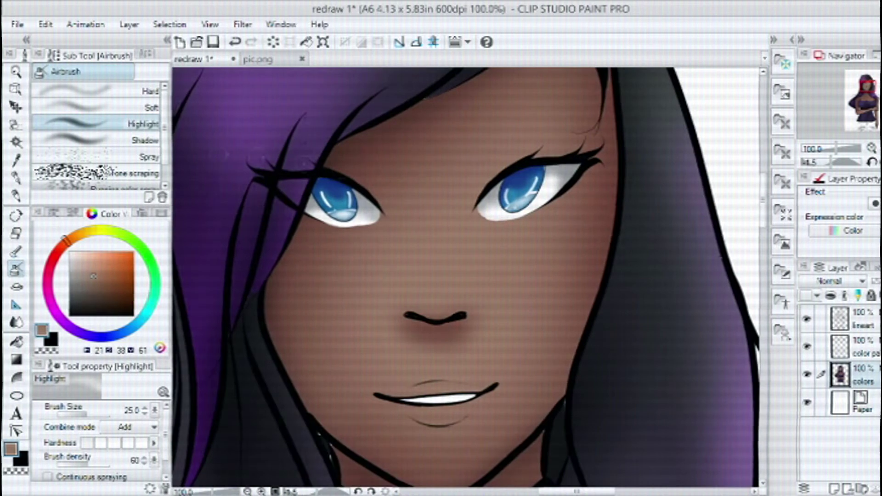
click(145, 53)
click(108, 182)
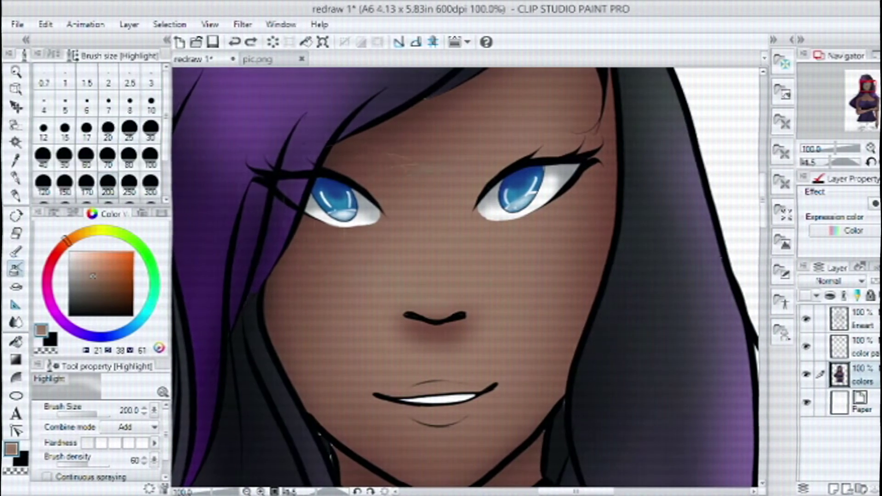
drag(434, 276, 434, 230)
mouse_move(535, 296)
mouse_down()
mouse_move(495, 278)
mouse_move(551, 349)
mouse_up()
click(65, 182)
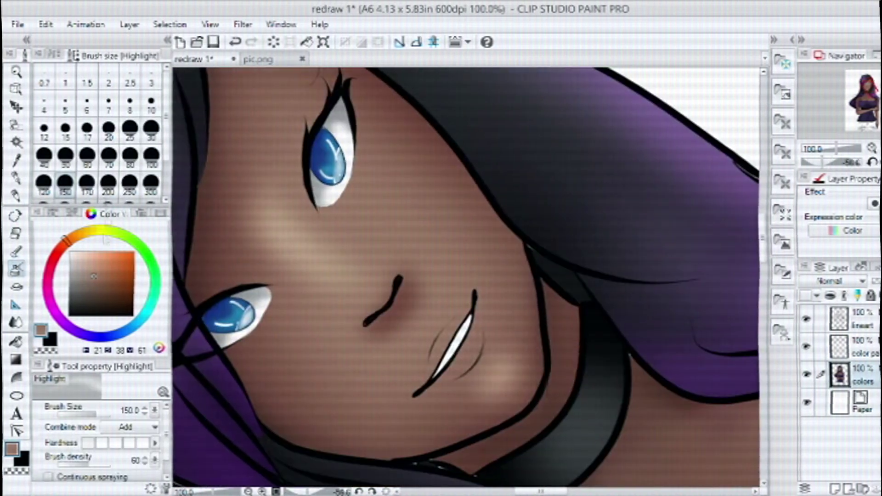
Step: Deepen the shading along the face edge and above the eye with the Shadow airbrush at sizes 80 and 170
click(24, 54)
click(96, 140)
scroll(459, 358, up, 5)
scroll(561, 315, down, 5)
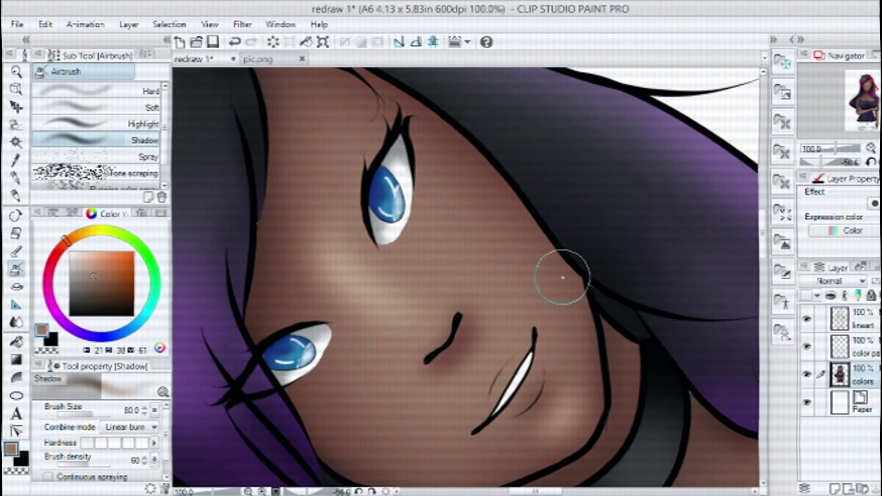
drag(561, 277, 547, 331)
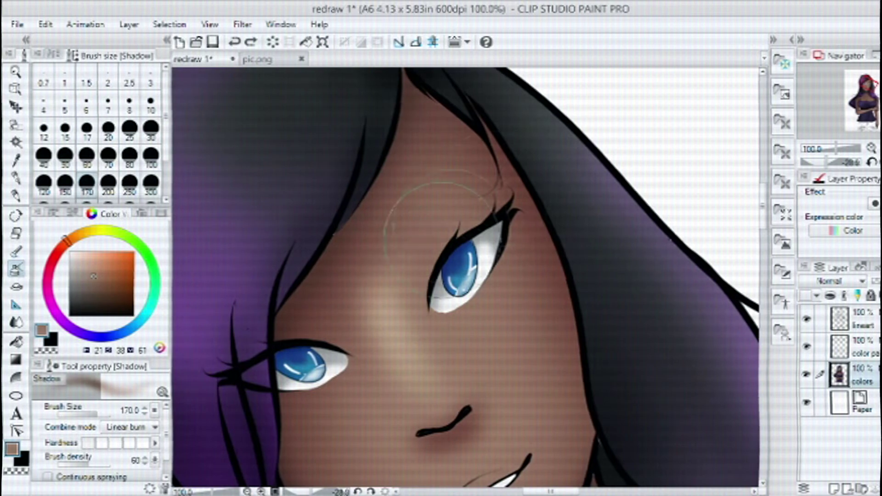
key(r)
drag(523, 335, 648, 217)
key(b)
scroll(524, 134, up, 2)
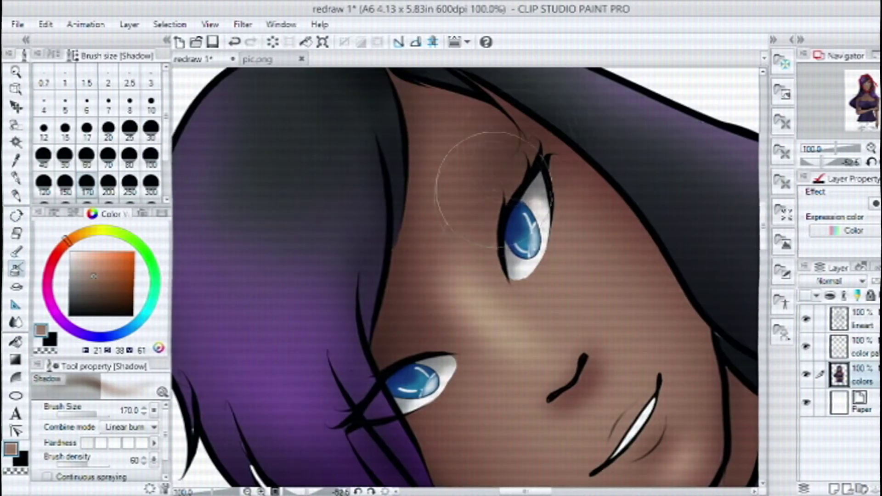
Step: Brighten the purple parts of the hair with the Highlight airbrush at size 150 in purple (H 275, S 60, V 70)
scroll(582, 216, down, 5)
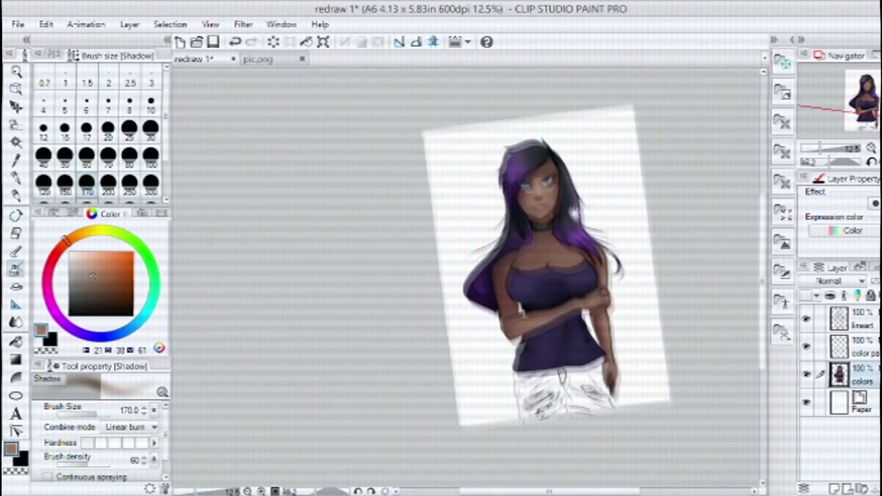
scroll(597, 244, up, 1)
mouse_move(596, 241)
mouse_down()
mouse_move(611, 216)
mouse_move(646, 287)
mouse_move(670, 191)
mouse_move(642, 207)
mouse_move(670, 263)
mouse_up()
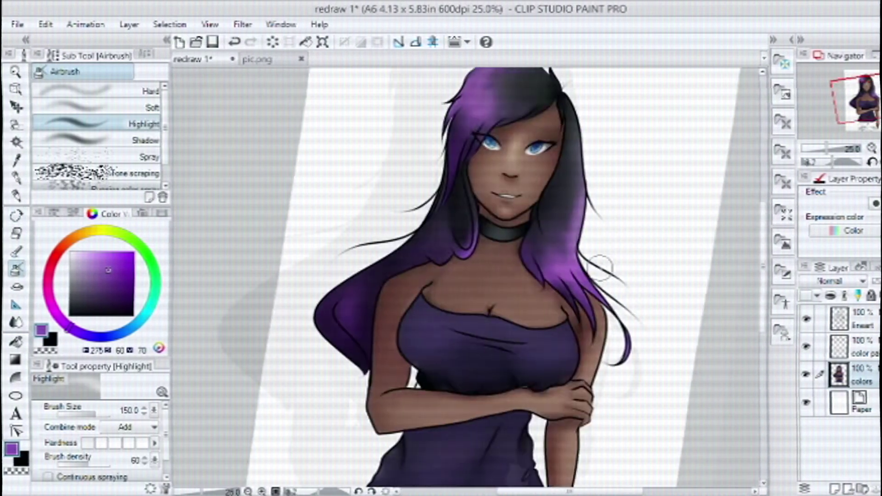
scroll(616, 242, up, 3)
Step: Soften the black-to-purple transition in the long hair beside the face with the Blur tool at size 60
key(j)
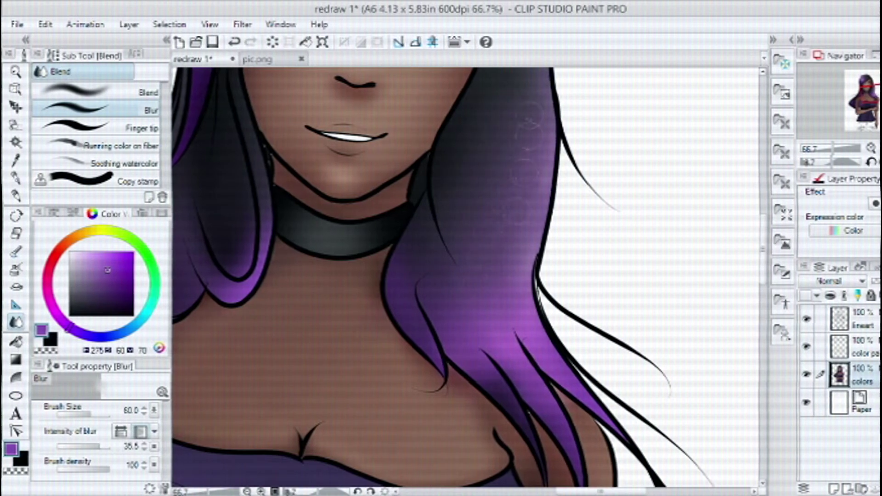
scroll(626, 328, down, 3)
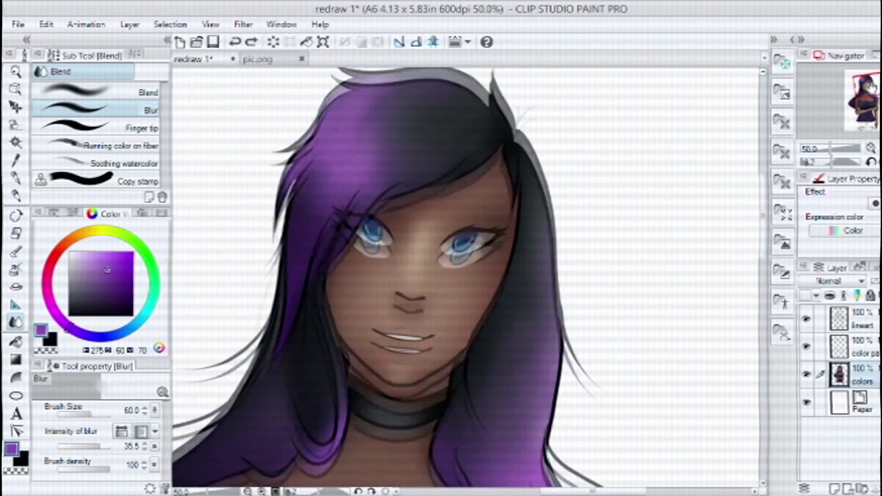
scroll(626, 327, down, 5)
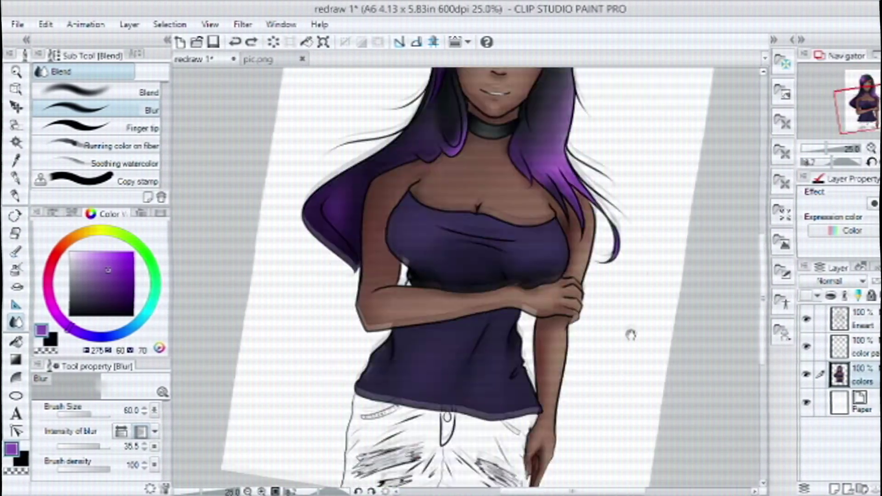
Step: Select the jeans areas with Auto select, fill them with grey (H 214, S 0, V 49) and save the drawing
scroll(630, 335, up, 2)
key(w)
click(368, 321)
shift+click(368, 321)
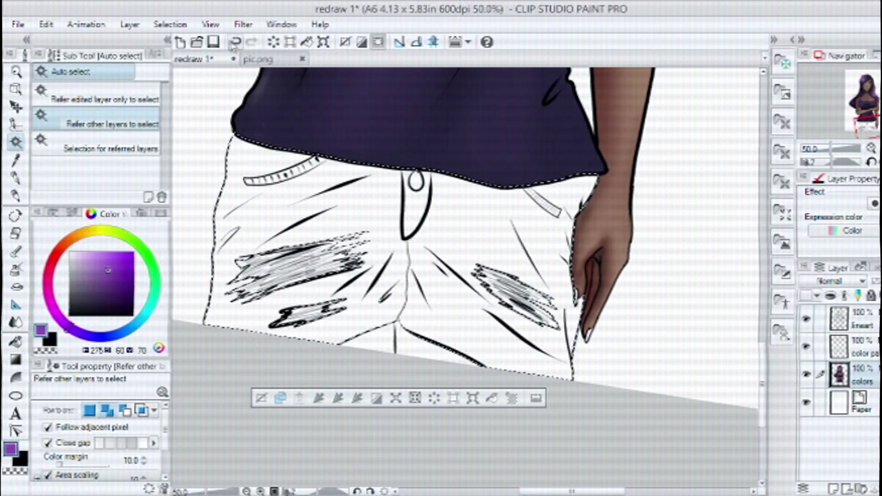
click(74, 296)
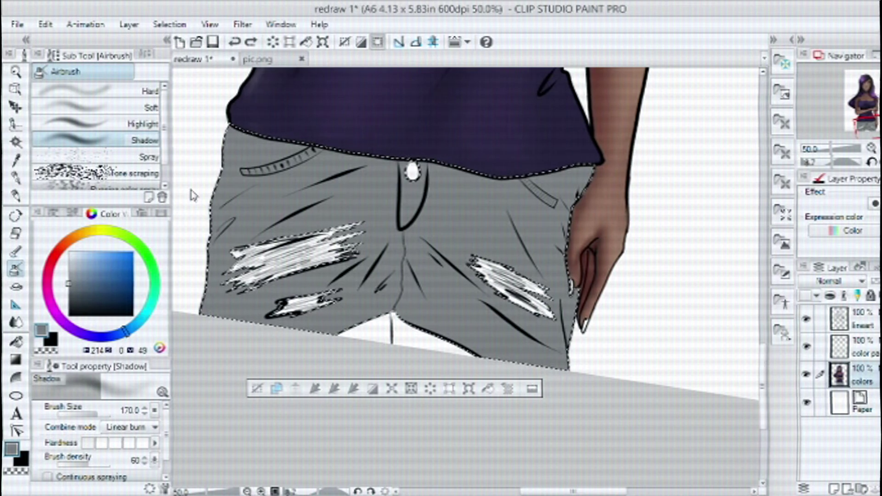
key(ctrl+s)
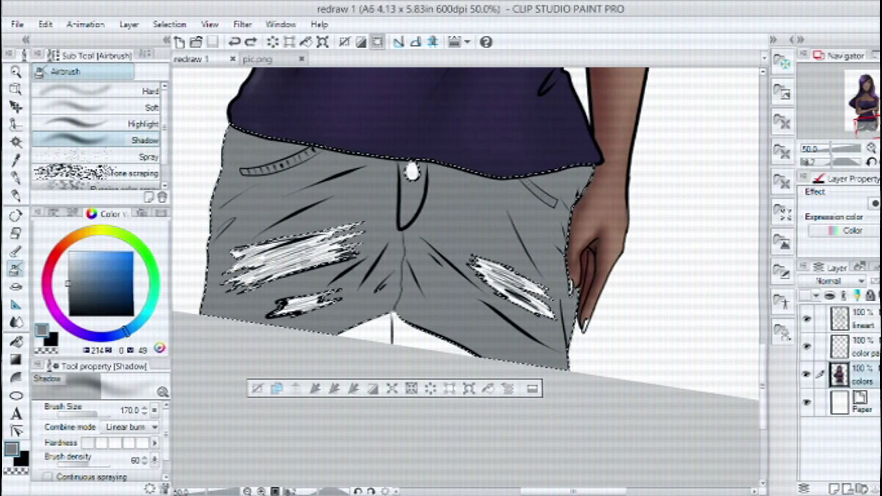
Step: Shade the jeans' outer edge beside the lowered hand and soften it with the Blur tool at size 60
scroll(572, 333, up, 4)
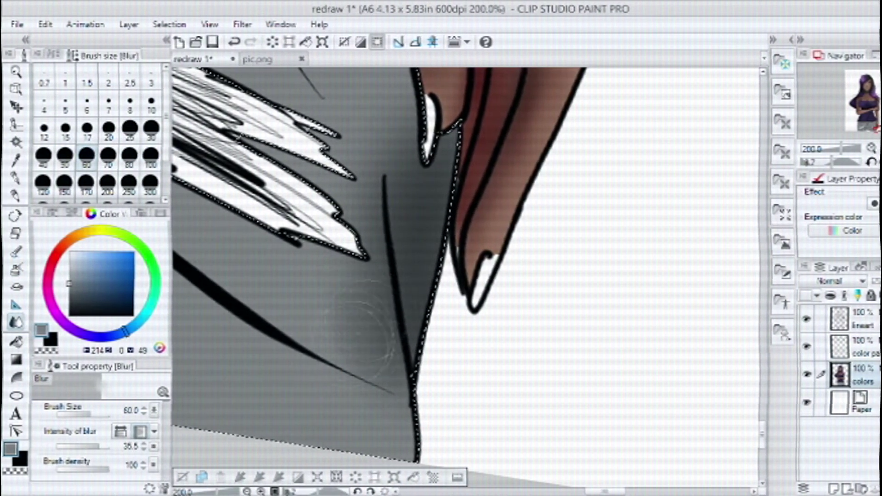
drag(422, 384, 593, 409)
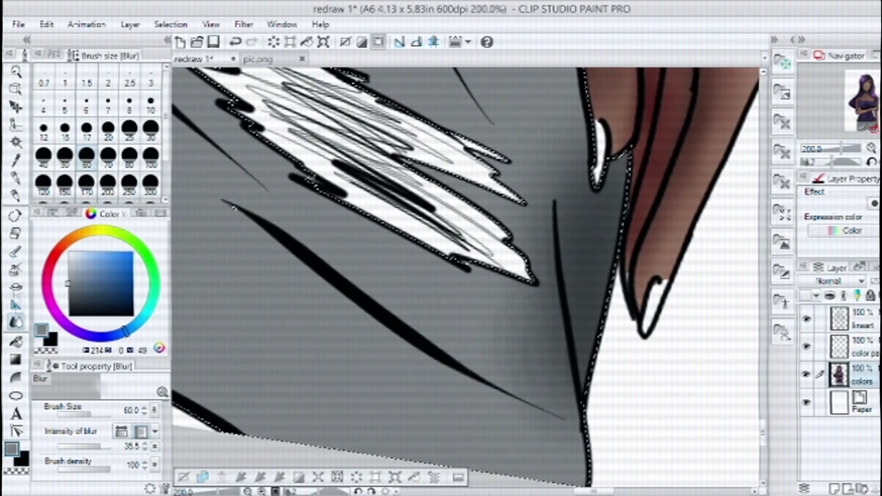
click(92, 56)
click(87, 92)
scroll(611, 400, down, 4)
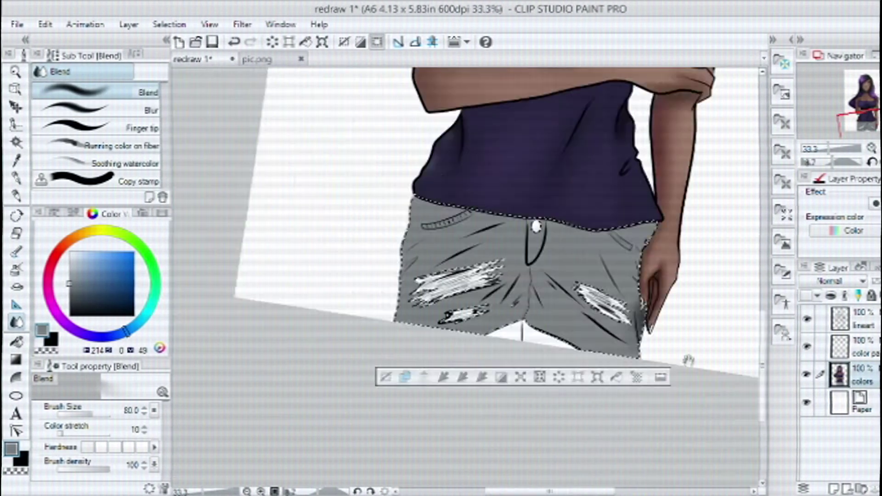
Step: Shade the crotch seam and the long folds of the thigh beside the lowered hand with the Shadow airbrush at size 100
scroll(464, 294, up, 4)
mouse_move(394, 186)
mouse_down()
mouse_move(528, 331)
mouse_move(334, 359)
mouse_up()
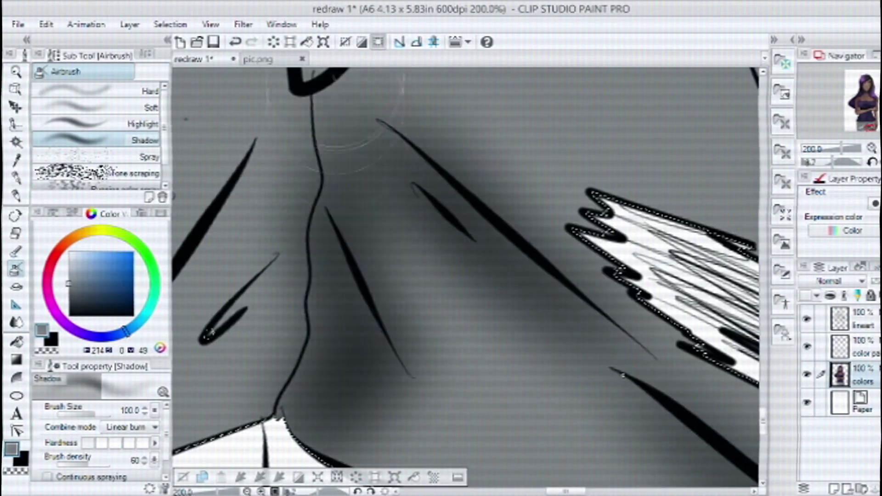
scroll(694, 317, down, 6)
scroll(694, 317, up, 6)
scroll(468, 292, down, 3)
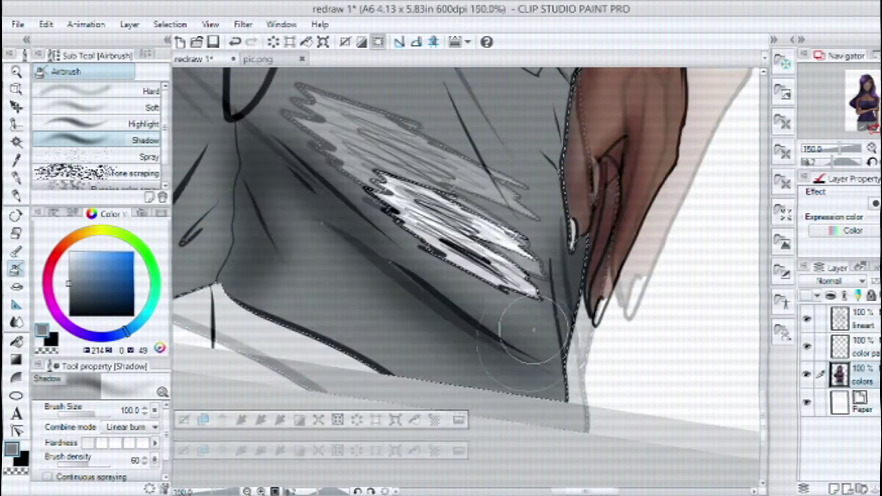
scroll(468, 292, up, 2)
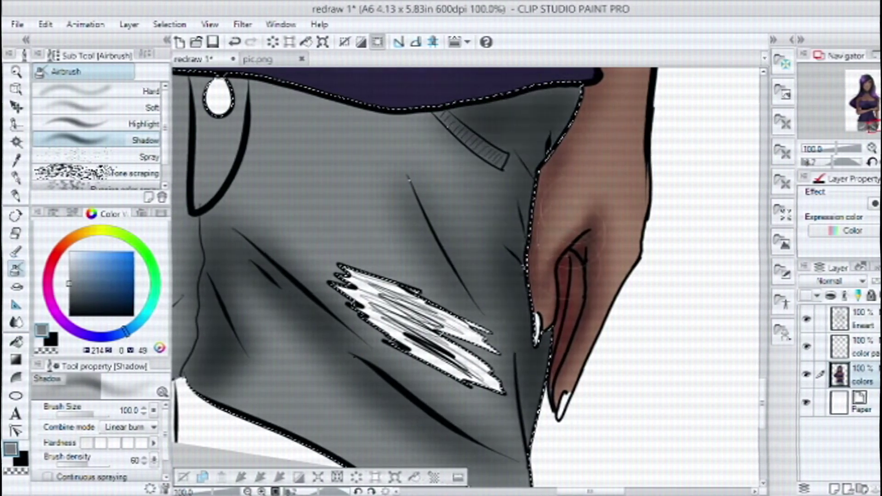
Step: Shade the jeans below the top's hem and along the other leg's folds with the Shadow airbrush at size 100
scroll(655, 256, up, 2)
mouse_move(601, 269)
mouse_down()
mouse_move(647, 335)
mouse_move(371, 295)
mouse_move(335, 367)
mouse_move(285, 322)
mouse_move(349, 230)
mouse_move(549, 188)
mouse_move(595, 154)
mouse_up()
drag(236, 238, 590, 187)
mouse_move(335, 213)
mouse_down()
mouse_move(221, 232)
mouse_move(284, 358)
mouse_move(248, 276)
mouse_up()
scroll(276, 276, down, 3)
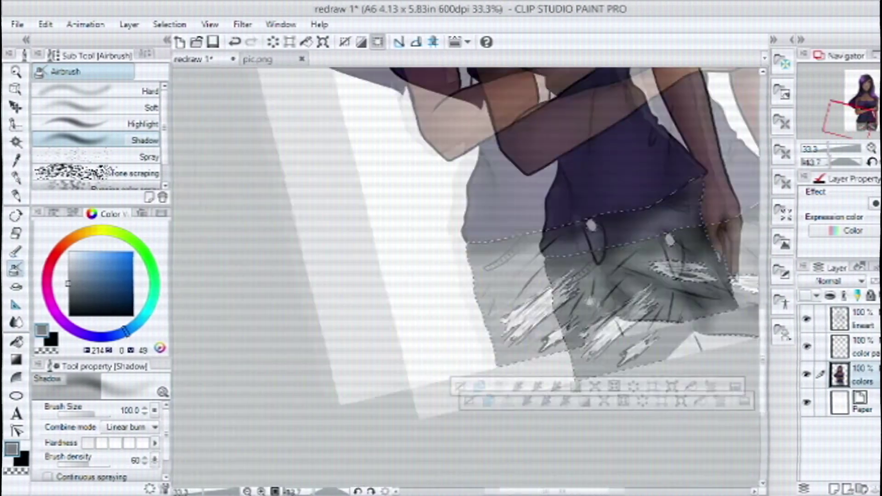
drag(392, 227, 387, 225)
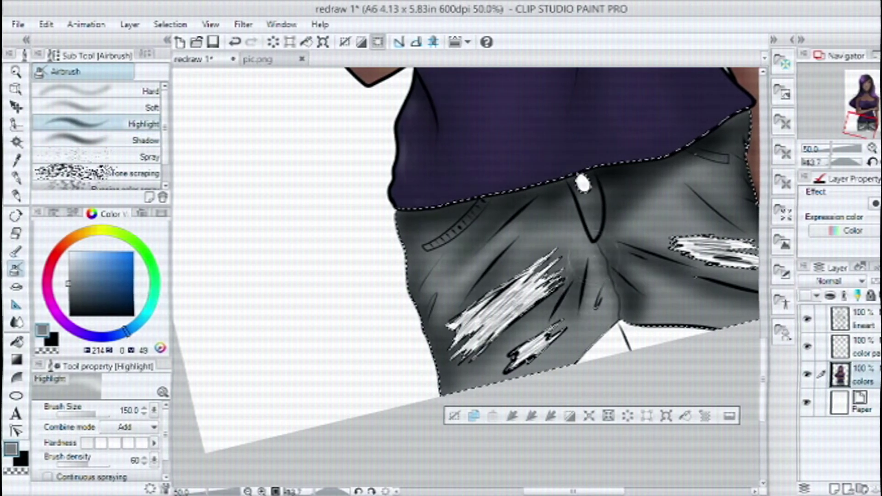
Step: Deepen the jeans' folds with the Shadow airbrush at size 100 and lighten the thighs with the Highlight airbrush at size 150
click(142, 140)
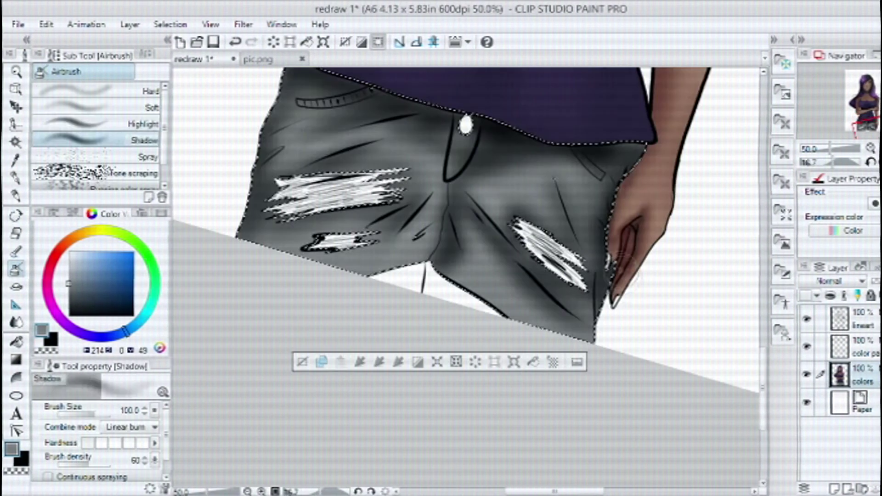
click(142, 124)
scroll(598, 271, up, 2)
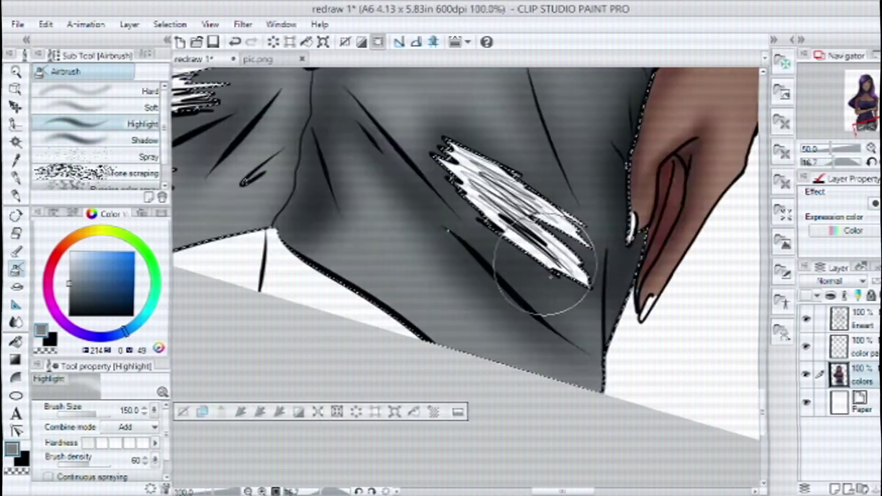
scroll(661, 412, down, 3)
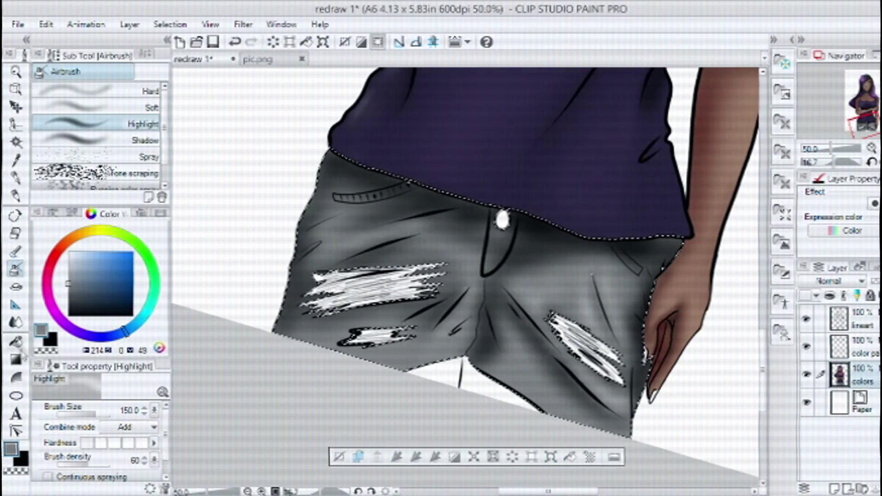
Step: Smooth the jeans' shading and highlights with the Blend tool at size 80 and brush density 54
key(j)
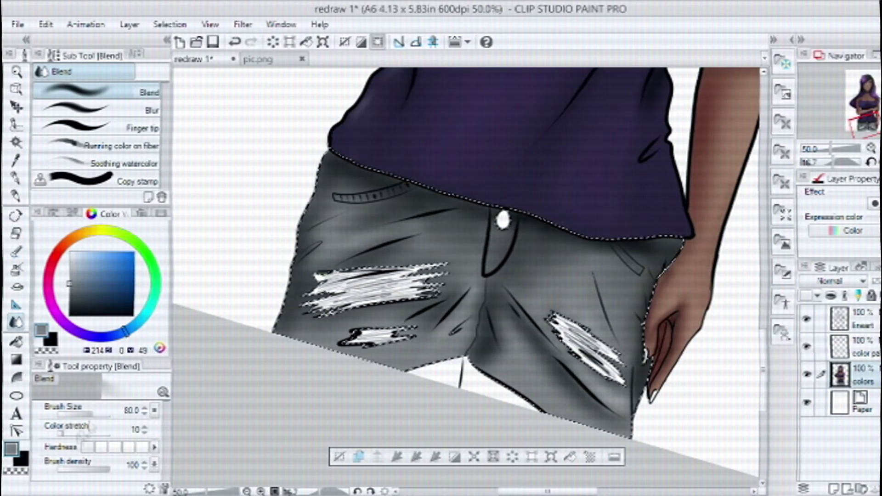
drag(109, 473, 86, 470)
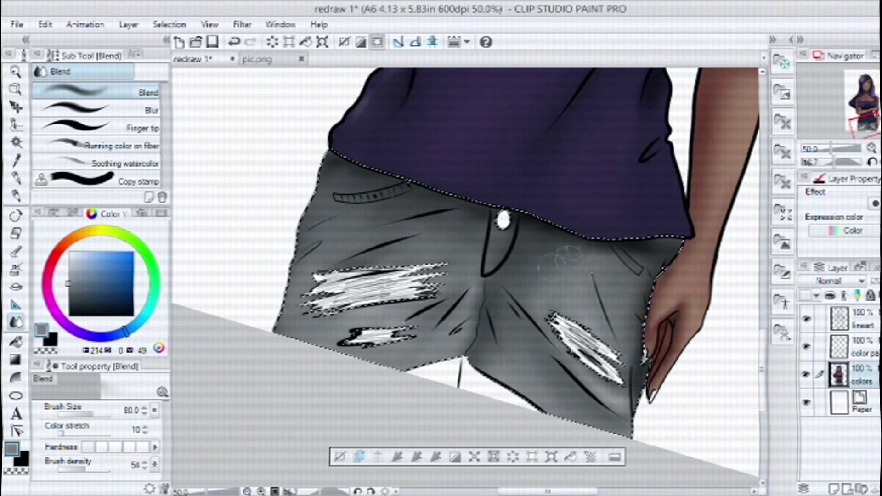
scroll(689, 407, down, 4)
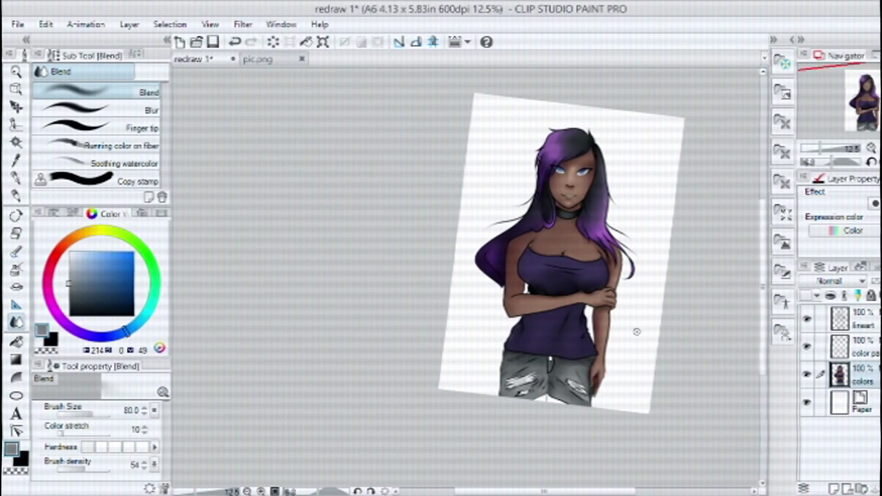
Step: Fill the small white gap between the top's side and the folded arm in black with G-pen 2 at size 7
drag(640, 313, 606, 92)
scroll(614, 316, up, 2)
scroll(505, 207, up, 4)
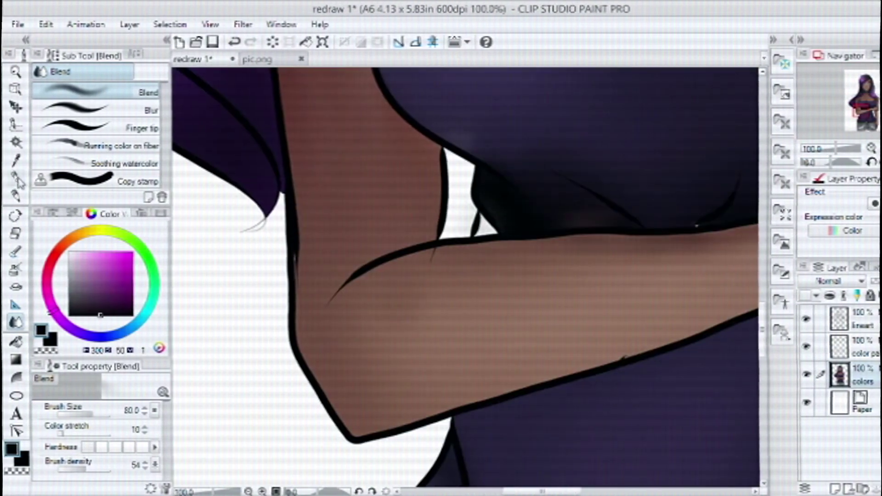
key(p)
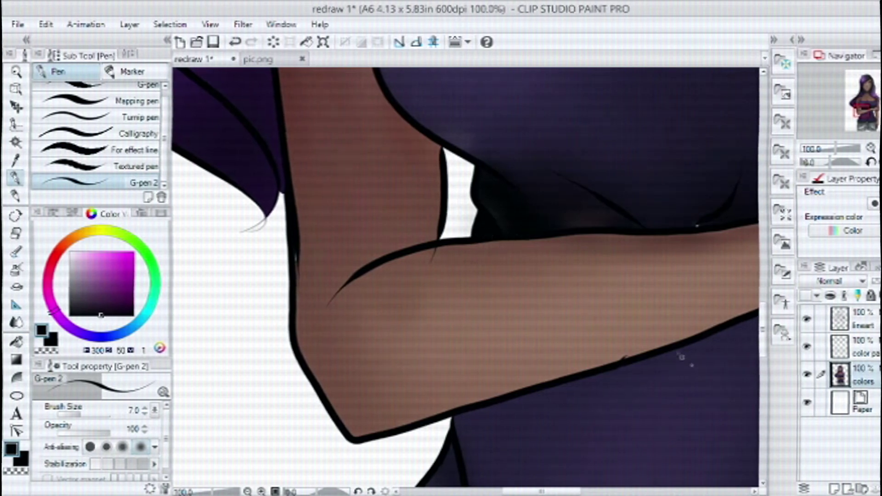
Step: Select the inside of the jeans button with Auto select
scroll(558, 213, down, 2)
scroll(558, 213, up, 4)
scroll(558, 213, down, 3)
scroll(446, 202, up, 3)
key(w)
click(446, 193)
Step: Paint the jeans button light grey with a white highlight using G-pen 2 at size 250, and clear the selection
alt+click(445, 193)
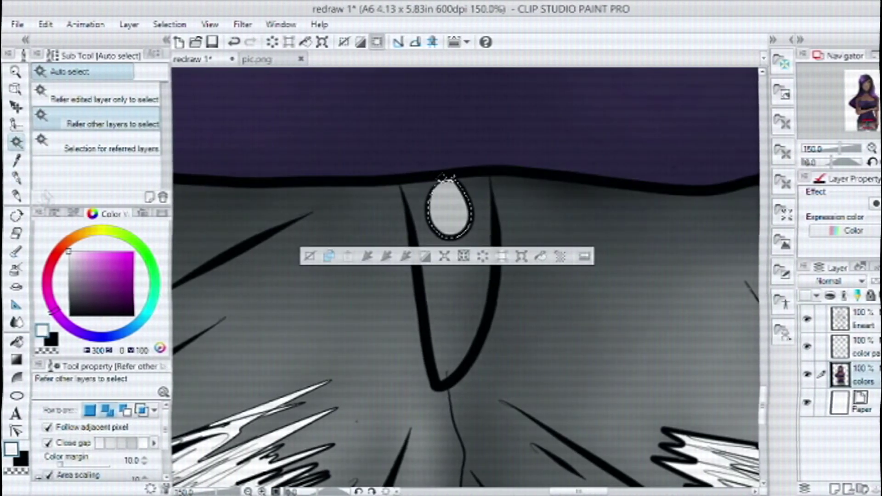
key(p)
alt+click(452, 206)
click(236, 43)
click(129, 53)
click(130, 181)
click(449, 197)
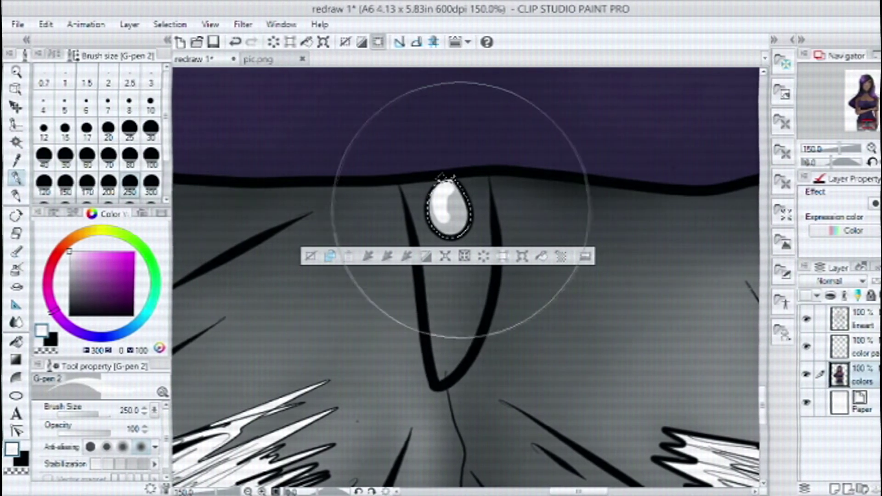
key(bracketleft)
key(bracketleft)
key(ctrl+d)
scroll(505, 292, down, 5)
scroll(519, 303, up, 4)
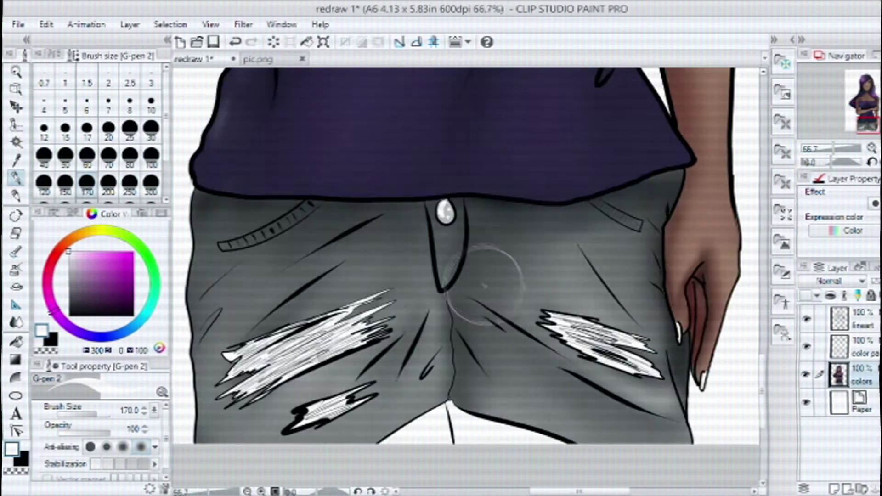
Step: Restore the button's selection and repaint it in dark greys (V 20 and V 34) with G-pen 2 at size 170
key(ctrl+z)
alt+click(487, 180)
drag(487, 180, 498, 205)
click(68, 317)
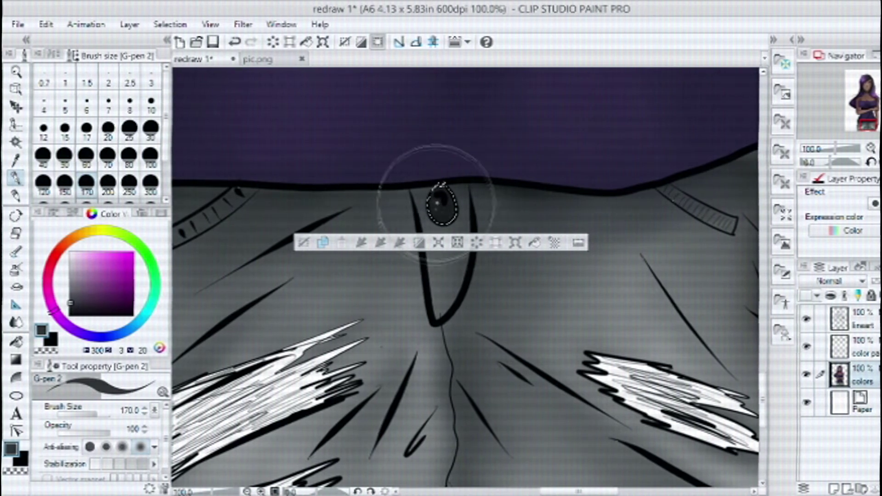
scroll(459, 210, down, 2)
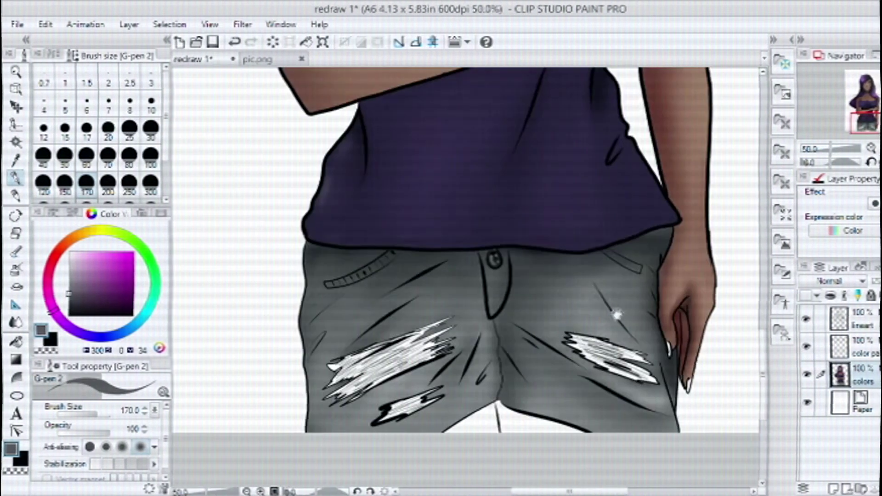
Step: Sample the skin tone (H 21, S 39, V 60) and select the white area between the legs with Auto select
scroll(591, 364, up, 1)
drag(591, 184, 627, 404)
mouse_move(550, 287)
mouse_down()
mouse_move(521, 335)
mouse_move(588, 404)
mouse_up()
alt+click(588, 395)
scroll(682, 365, down, 3)
drag(682, 365, 643, 170)
scroll(555, 331, up, 5)
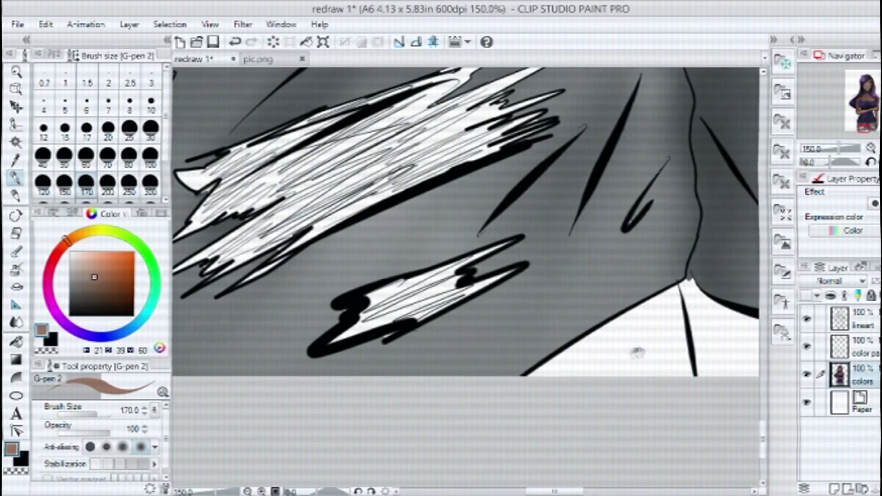
key(w)
click(729, 360)
Step: Add the main part of the rip on the thigh beside the hand to the selection with the Selection pen at size 20
drag(728, 360, 264, 456)
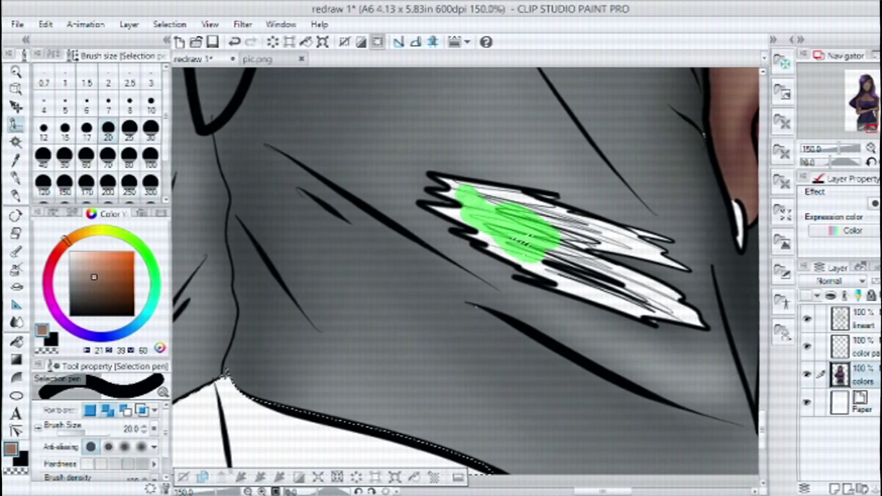
drag(547, 244, 588, 287)
scroll(464, 271, up, 5)
drag(321, 92, 427, 257)
scroll(427, 257, down, 2)
mouse_move(443, 167)
mouse_down()
mouse_move(473, 275)
mouse_move(522, 311)
mouse_move(552, 313)
mouse_move(556, 322)
mouse_up()
click(542, 278)
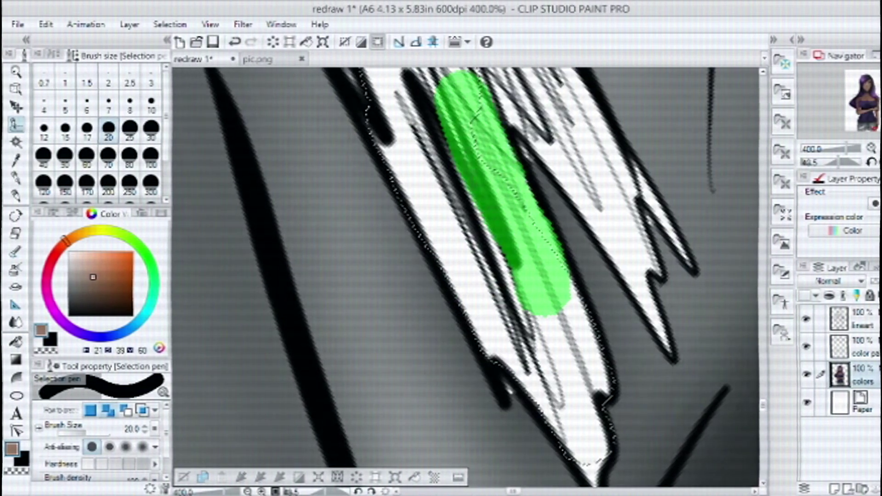
scroll(464, 276, up, 3)
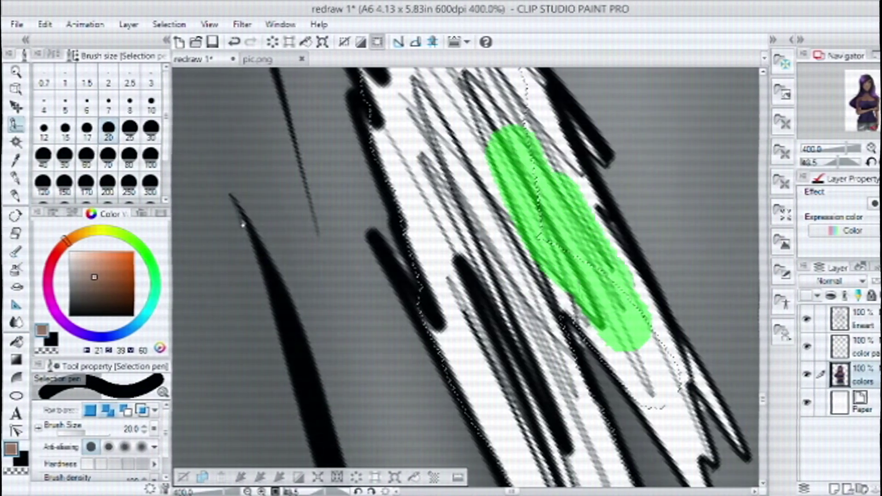
scroll(464, 275, up, 3)
scroll(455, 257, up, 3)
Step: Extend the selection into the rip's narrow upper end with the Selection pen at size 8, undoing the last stroke
key([)
key([)
key([)
key([)
key([)
click(455, 257)
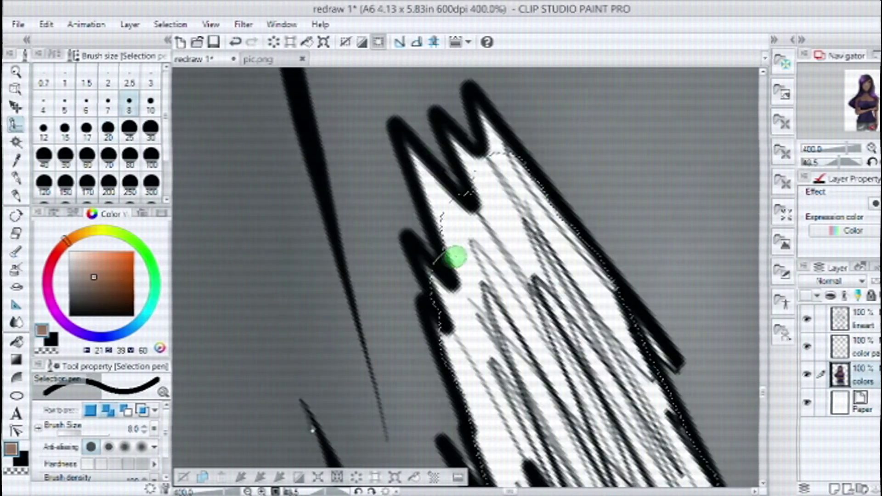
scroll(313, 430, up, 5)
mouse_move(544, 220)
mouse_down()
mouse_move(574, 285)
mouse_move(542, 223)
mouse_move(604, 262)
mouse_up()
key(ctrl+z)
Step: Add the rip's thin pointed tips to the selection with the Selection pen at size 3
key([)
key([)
key([)
drag(576, 324, 600, 384)
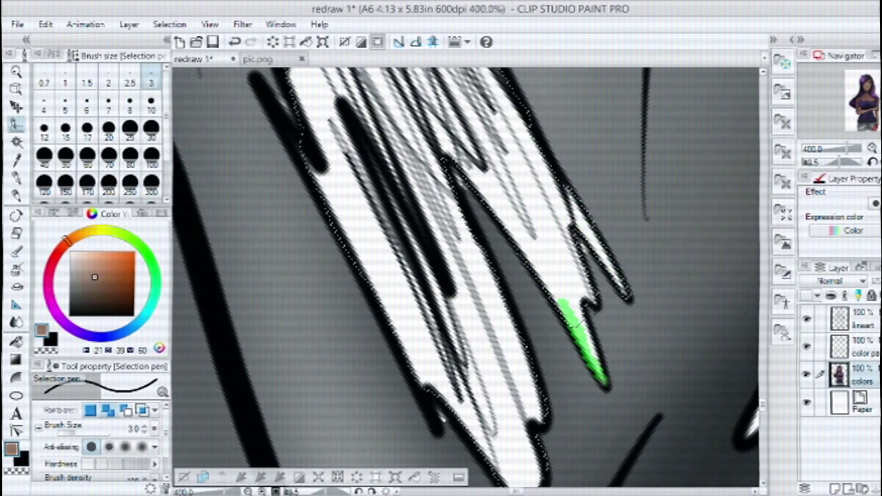
scroll(552, 322, down, 3)
drag(503, 409, 525, 327)
scroll(467, 275, down, 3)
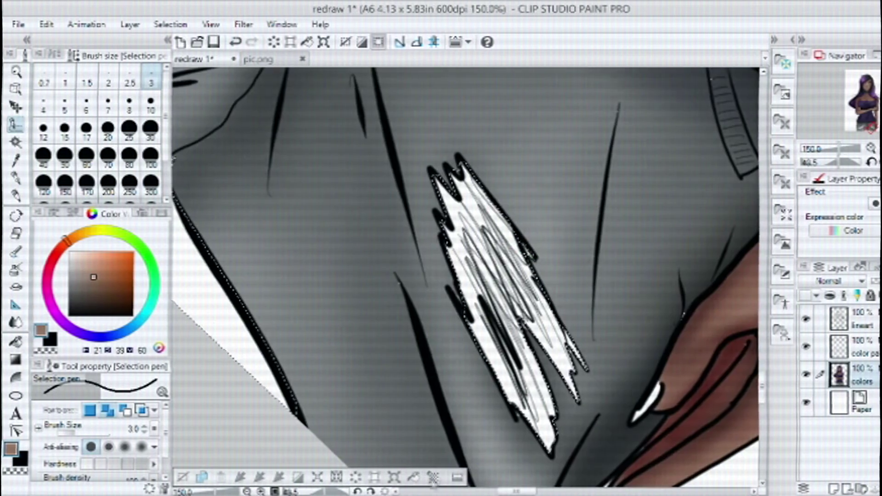
Step: Fill the selected area between the legs with the skin tone and select the small rip on the other thigh, using the Selection pen at size 3
drag(703, 294, 580, 264)
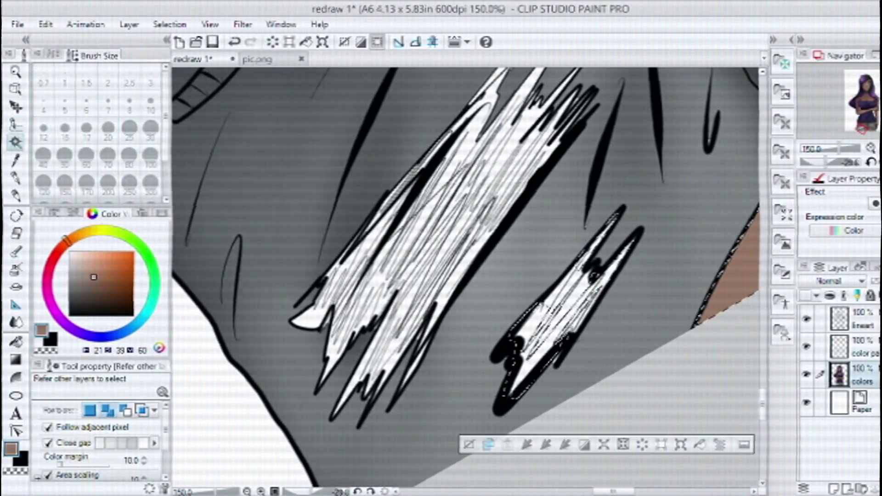
scroll(485, 395, up, 5)
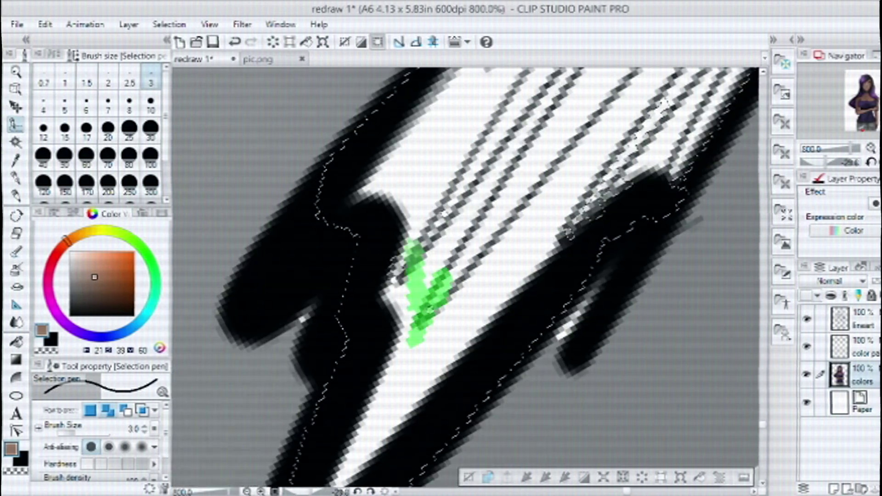
key(ctrl+minus)
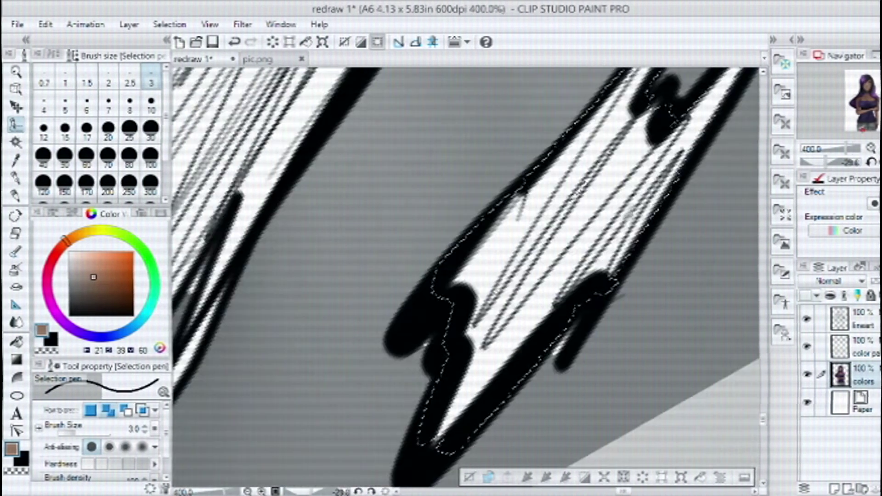
Step: Add the main body of the large ripped area on the other thigh to the selection with the Selection pen at size 20
key(ctrl+minus)
click(129, 102)
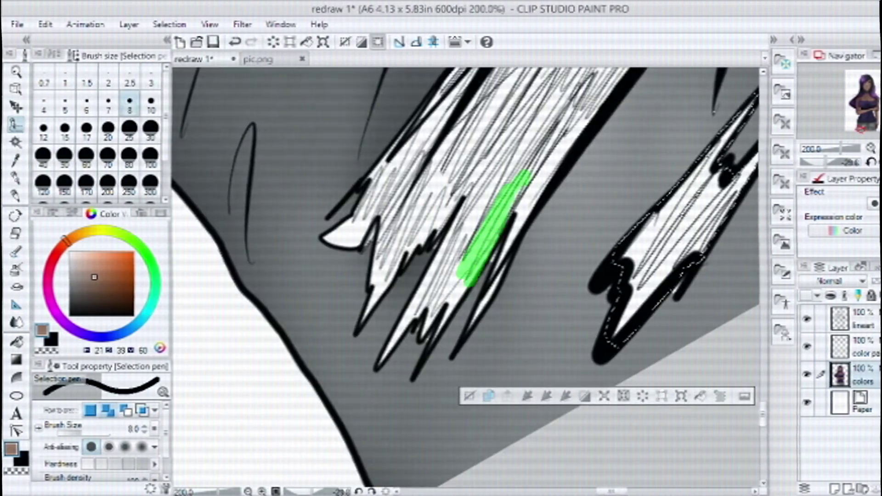
click(109, 129)
scroll(464, 276, up, 2)
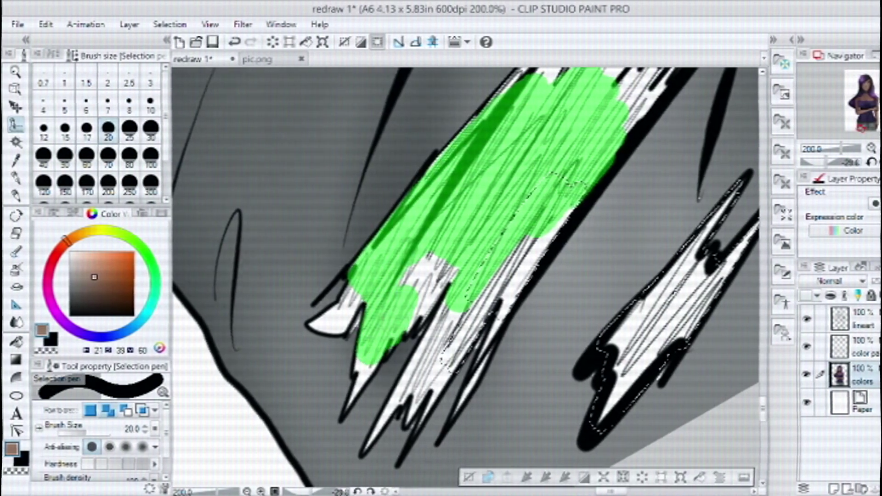
scroll(464, 276, up, 2)
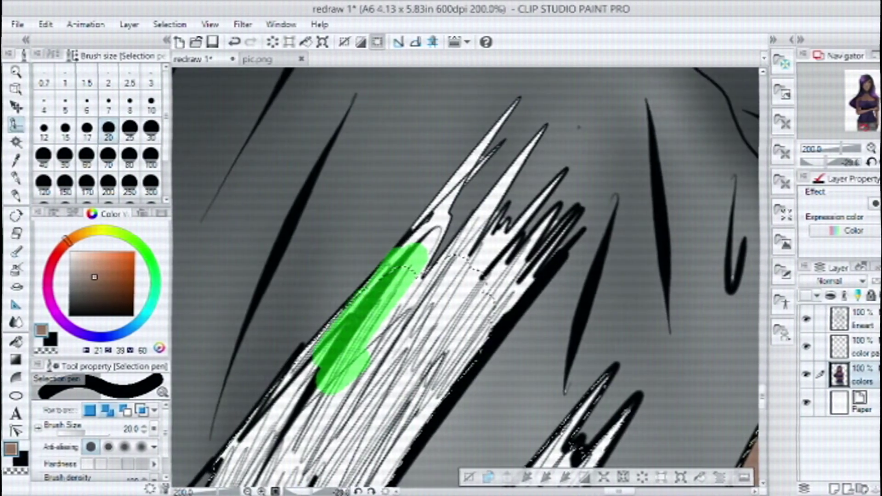
drag(317, 345, 278, 402)
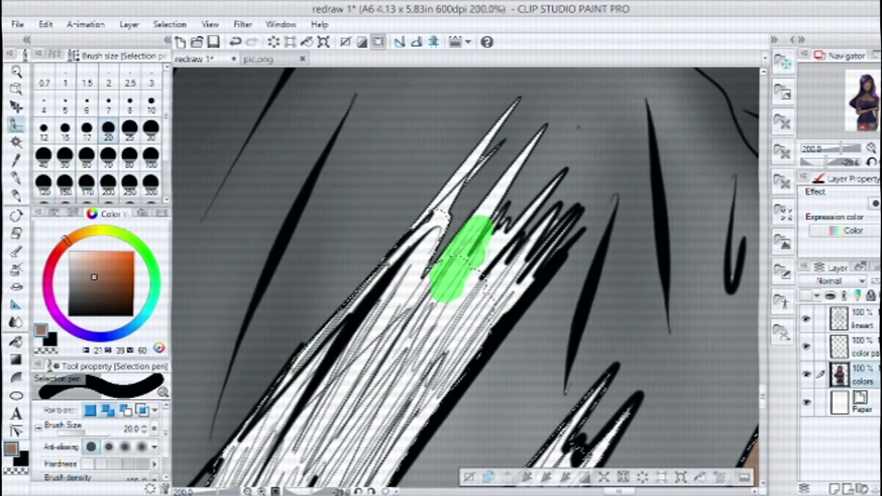
drag(554, 305, 513, 337)
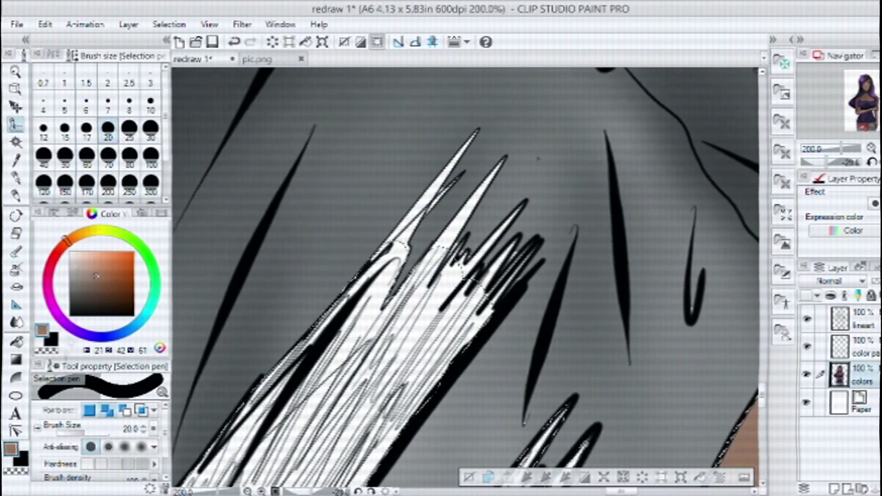
Step: Extend the selection into the large rip's pointed upper spikes and lower tips, using the Selection pen at size 6 for the lower edge
scroll(524, 232, up, 3)
drag(535, 262, 428, 407)
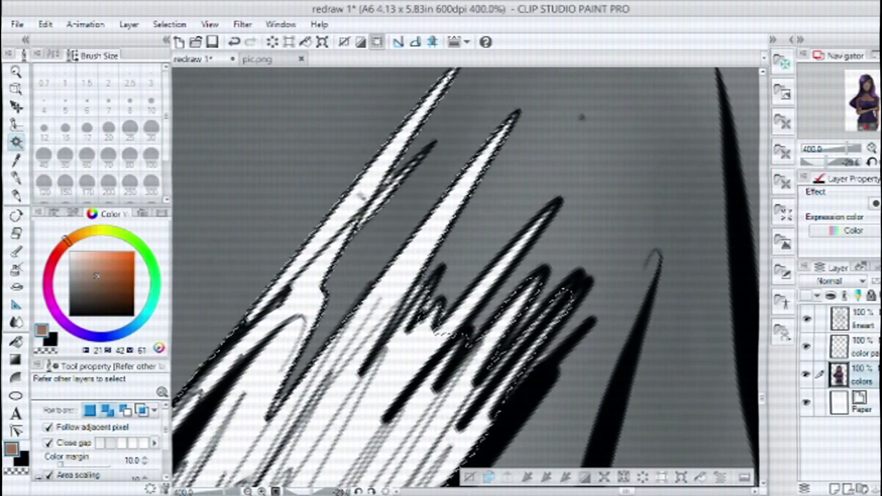
drag(368, 391, 644, 69)
drag(459, 322, 450, 229)
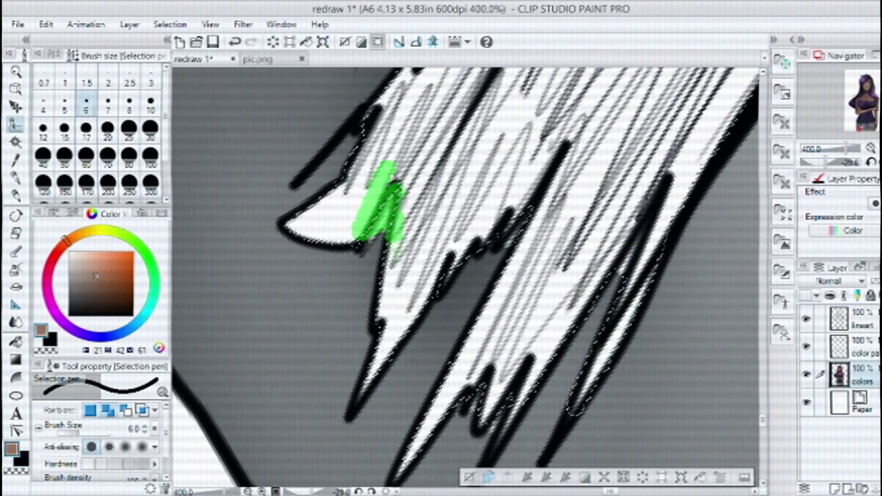
Step: Fill the selected large and small rips on the thigh with the skin tone, including the missed white spike
key(ctrl+minus)
key(ctrl+minus)
key(ctrl+minus)
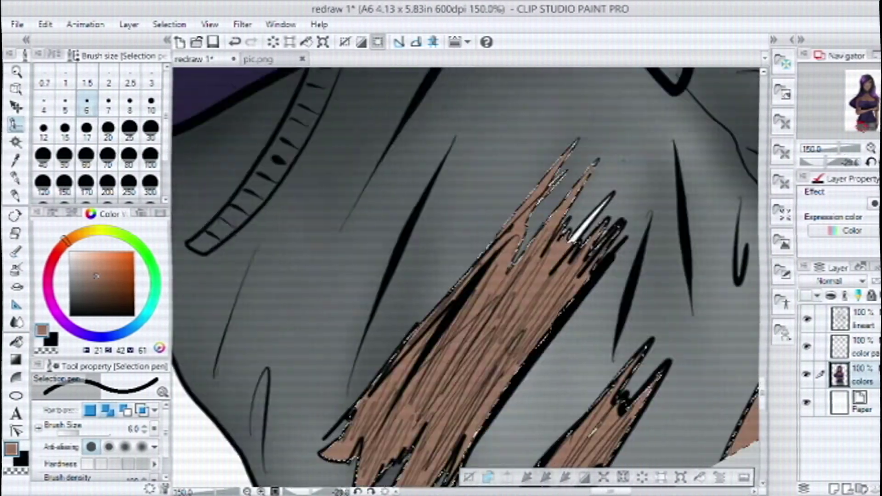
key(w)
key(r)
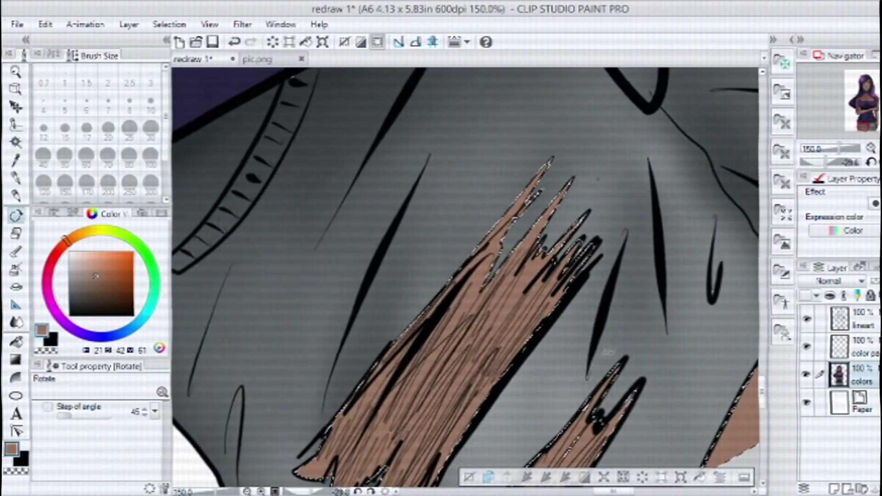
key(ctrl+minus)
key(ctrl+minus)
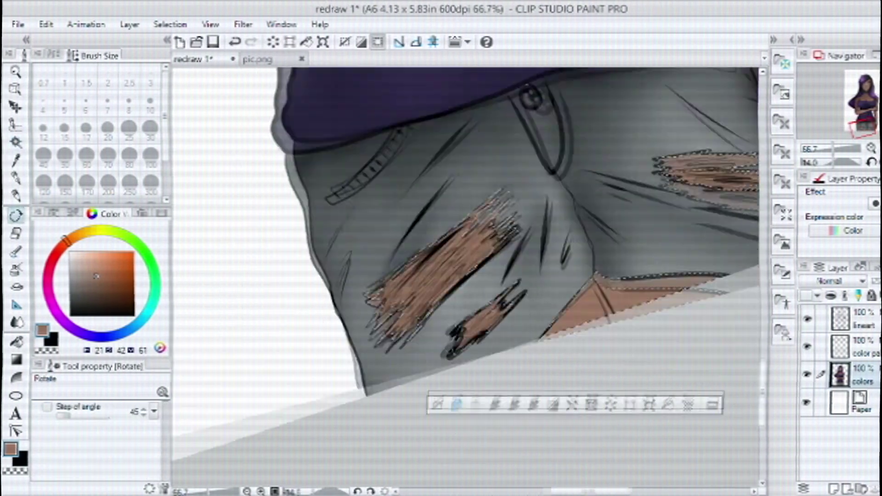
Step: Paint light grey threads over the skin in both thigh rips, keeping within the selection
key(p)
key(ctrl+plus)
mouse_move(367, 350)
mouse_down()
mouse_move(505, 138)
mouse_move(390, 321)
mouse_move(542, 276)
mouse_up()
drag(505, 230, 271, 409)
drag(533, 267, 317, 204)
Step: Airbrush highlights and shadows in the selected rips and skin, using Highlight at size 150 and Shadow at size 100
click(17, 269)
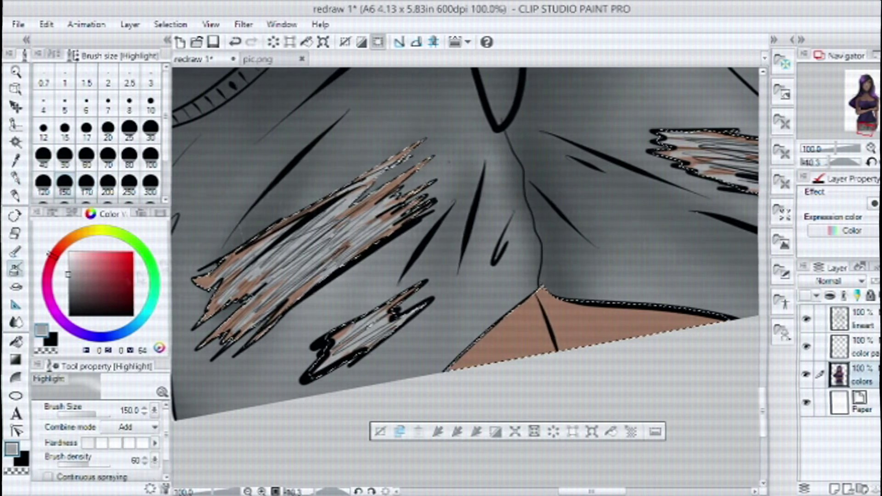
drag(414, 230, 395, 211)
click(54, 55)
click(144, 140)
mouse_move(505, 312)
mouse_down()
mouse_move(643, 298)
mouse_move(551, 308)
mouse_up()
key(ctrl+minus)
key(ctrl+minus)
key(ctrl+minus)
key(ctrl+minus)
mouse_move(685, 460)
mouse_down()
mouse_move(607, 414)
mouse_move(605, 425)
mouse_move(661, 358)
mouse_move(679, 368)
mouse_move(662, 349)
mouse_up()
key(ctrl+minus)
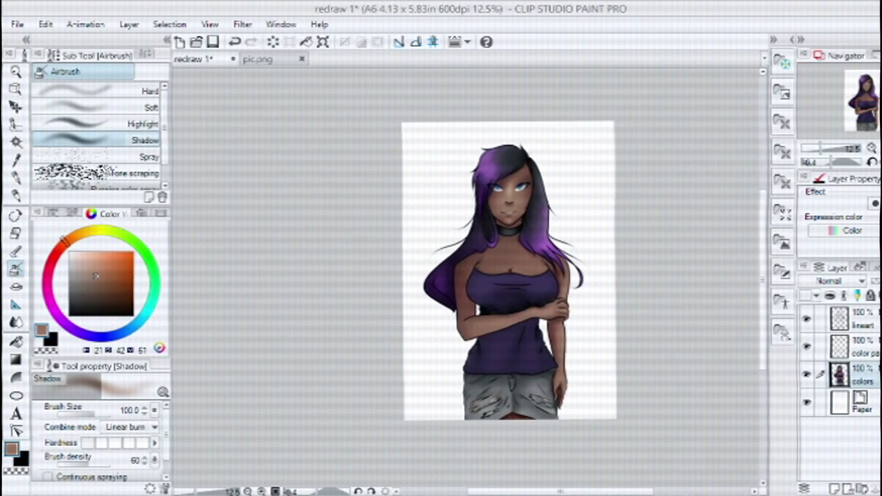
Step: Paste the dark space wallpaper behind the character and scale and position it to cover the whole page
key(ctrl+v)
drag(559, 235, 607, 123)
drag(687, 124, 636, 109)
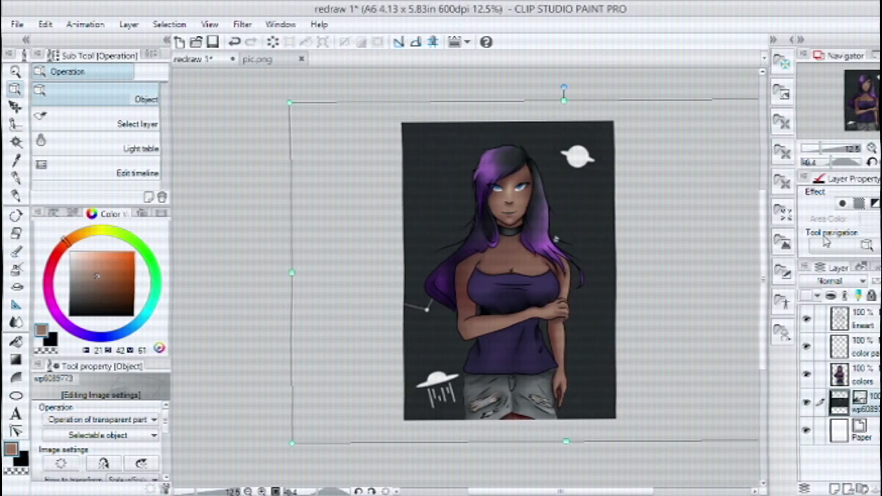
key(Return)
Step: Merge the extra colour layer into the colors layer, and combine the lineart, colors and background layers into one
click(817, 344)
key(ctrl+e)
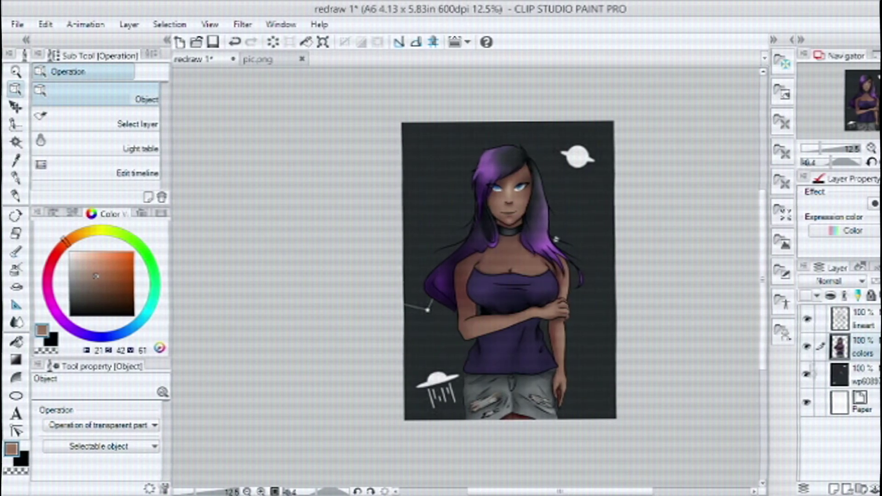
ctrl+click(862, 317)
key(ctrl+shift+e)
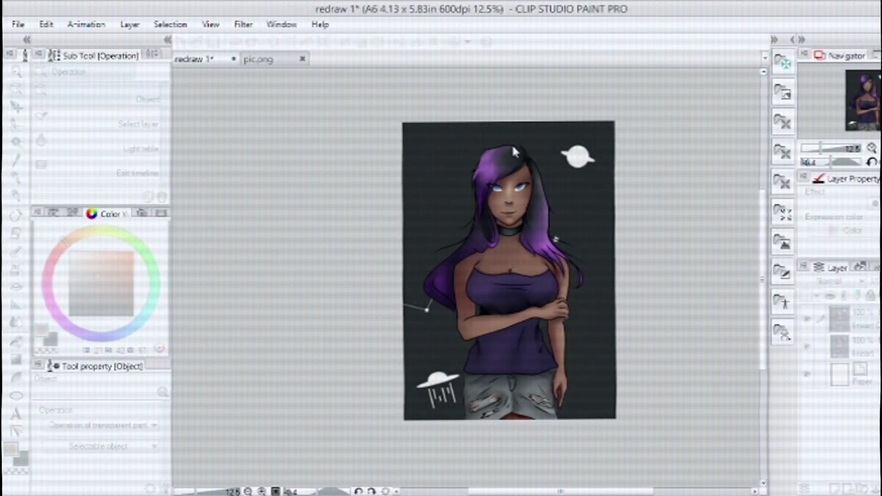
Step: Blur the duplicated artwork layer and lower its opacity to 25% for a soft glow
drag(608, 321, 497, 297)
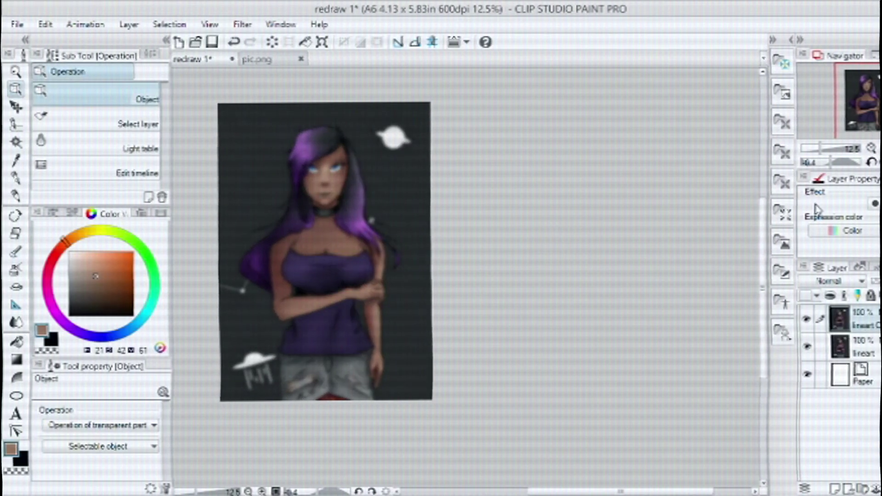
drag(478, 266, 638, 305)
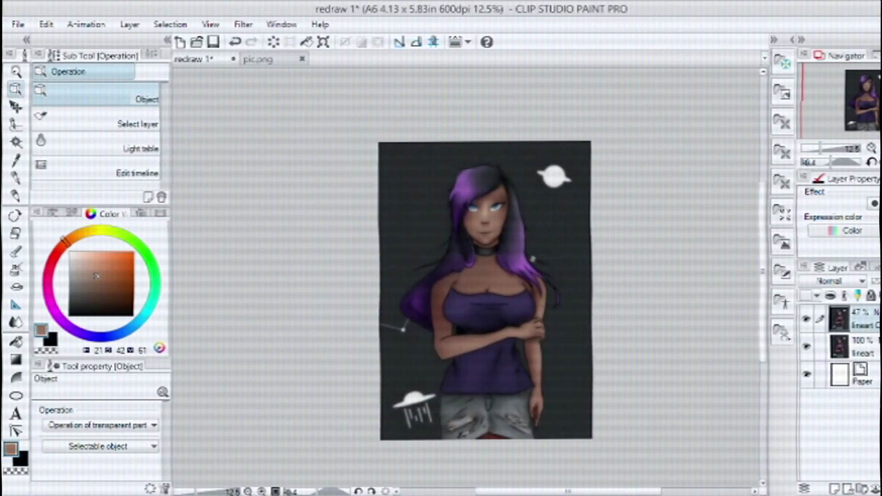
scroll(566, 216, up, 4)
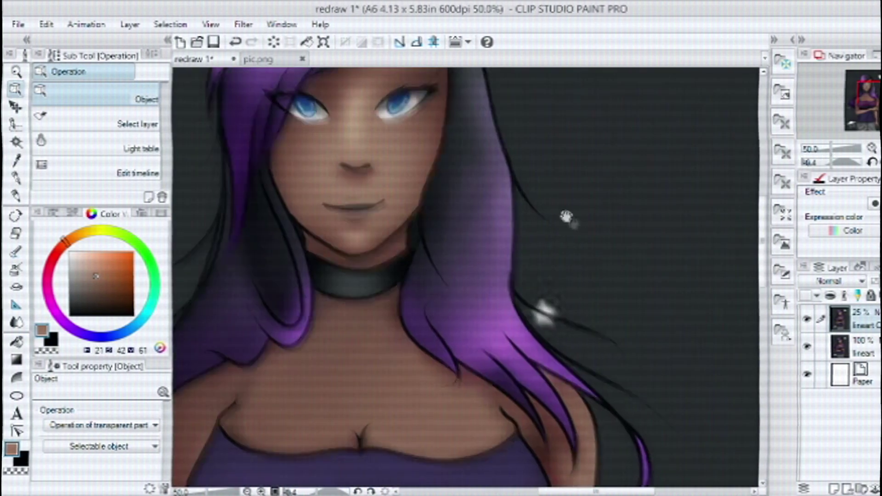
scroll(566, 216, down, 2)
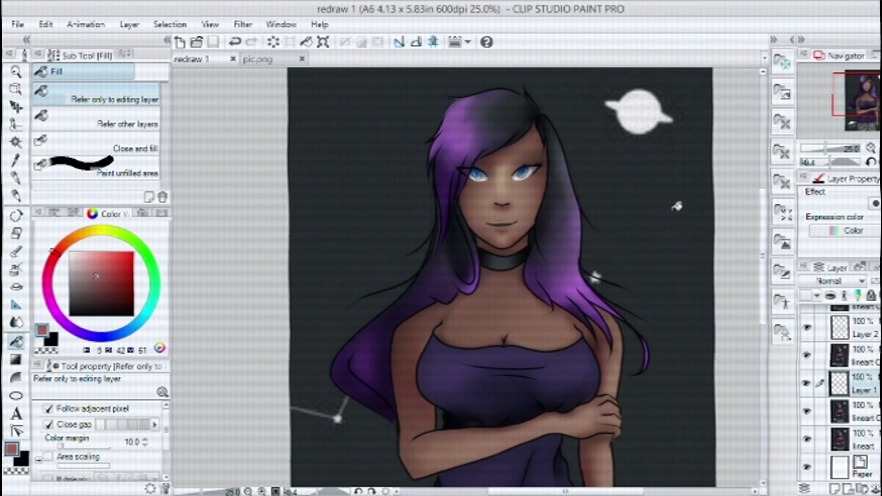
Step: Fill the three empty layers between the artwork copies with pure red, bright green and pure blue, one colour per layer
click(676, 207)
click(133, 251)
click(654, 252)
click(139, 242)
click(854, 328)
click(671, 252)
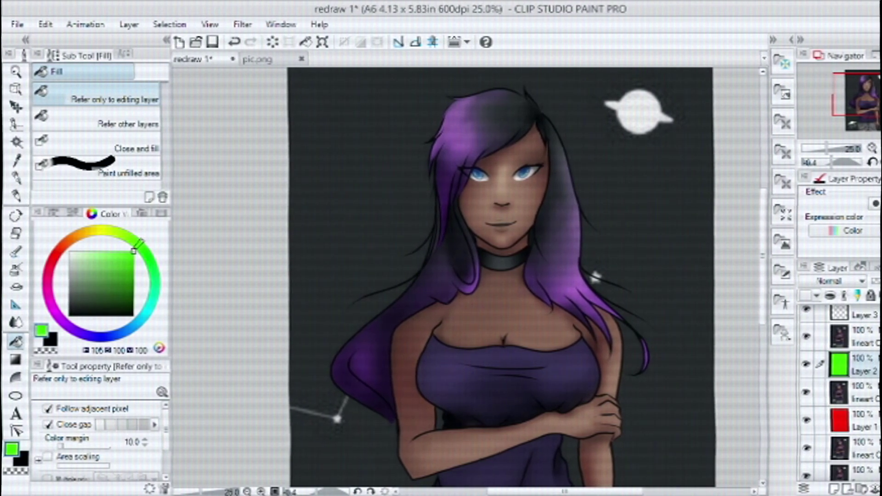
click(100, 336)
click(855, 314)
click(644, 278)
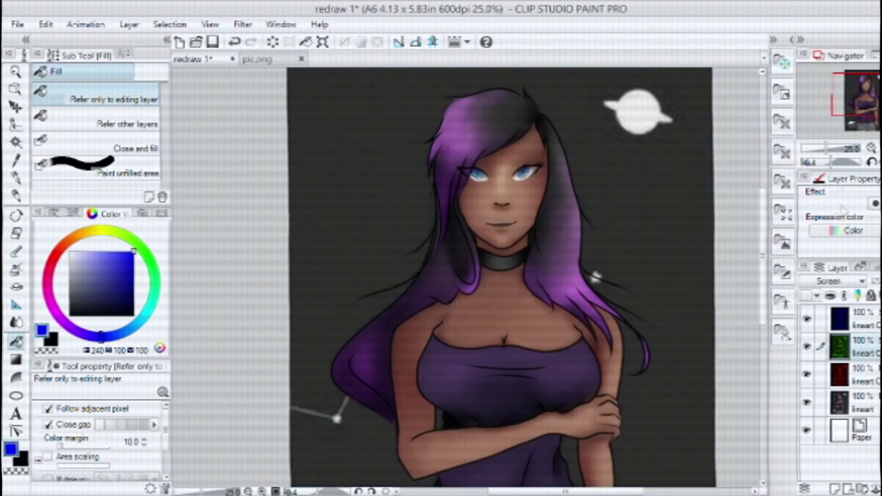
Step: Shift the coloured Screen layers slightly apart with the Move layer tool for a chromatic aberration effect
click(855, 319)
key(v)
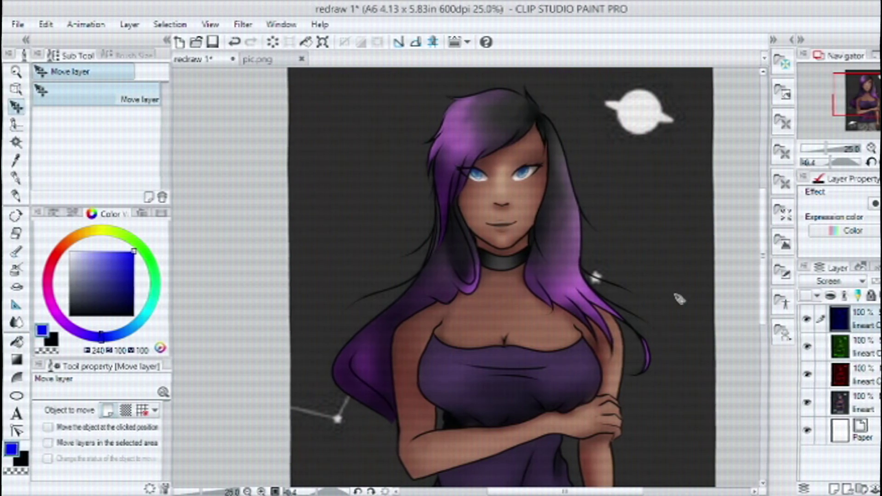
key(alt+bracketleft)
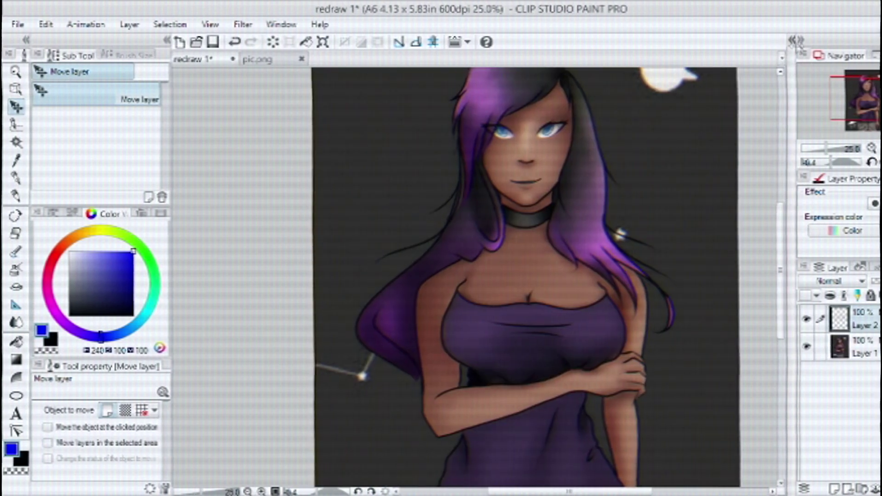
Step: Add the Gloss gradation flower pattern as a faint background layer and erase it over the figure, planet and spaceship
click(782, 152)
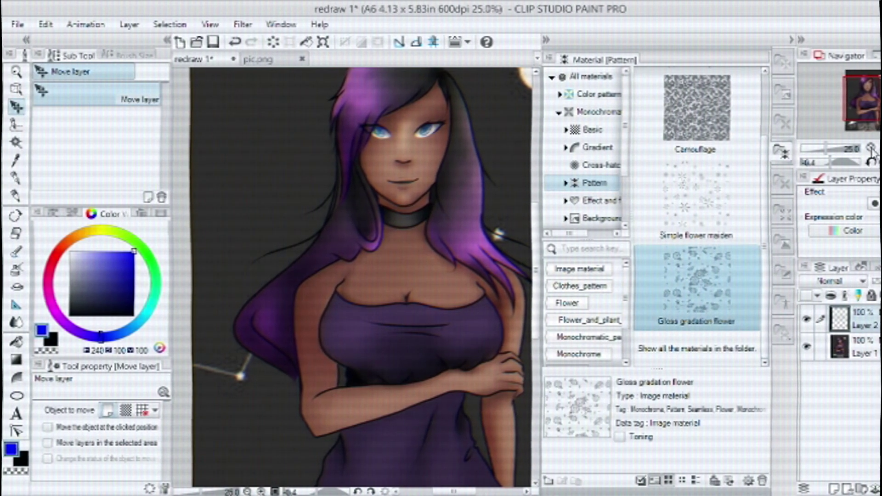
drag(415, 317, 415, 317)
scroll(415, 317, down, 3)
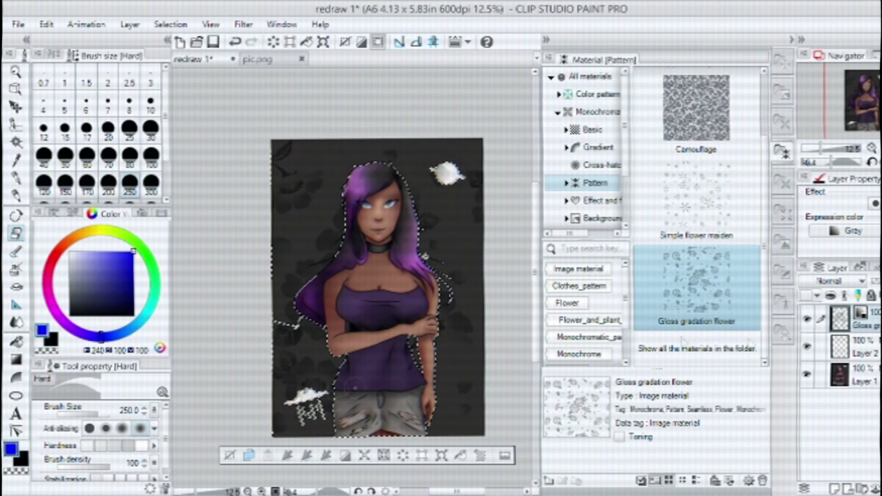
click(806, 374)
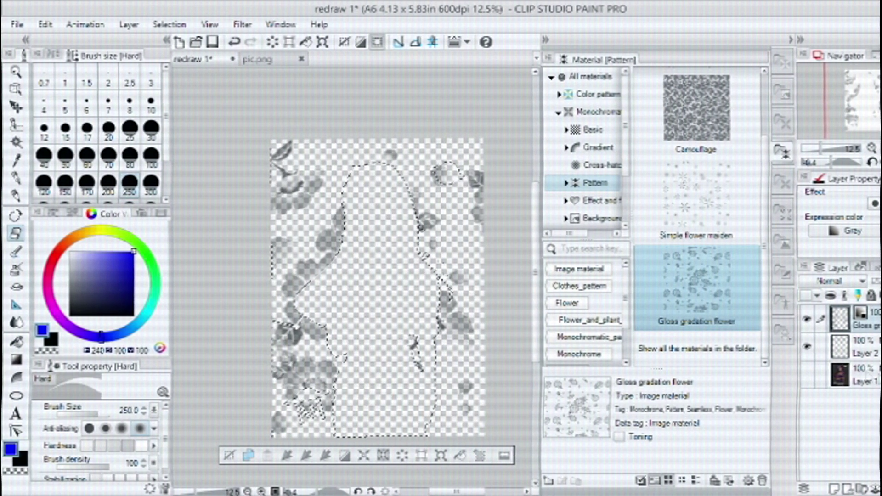
click(806, 375)
scroll(312, 431, up, 5)
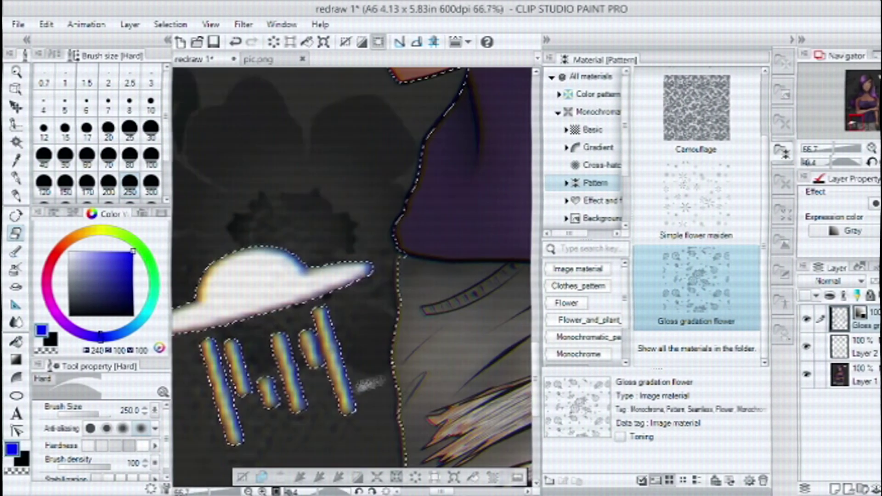
scroll(410, 354, down, 5)
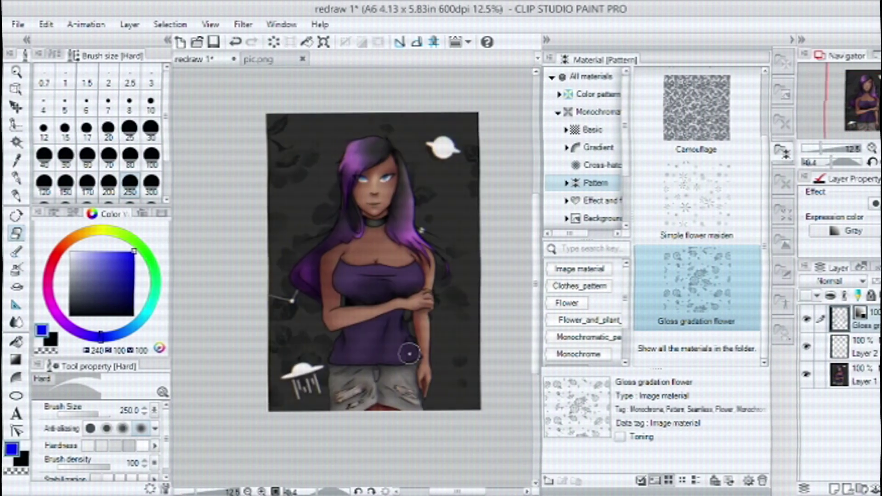
Step: Try a 25% Noise Monochrome tone over the whole picture in Overlay mode, and delete it
click(607, 129)
click(723, 189)
drag(765, 99, 760, 224)
drag(696, 146, 446, 287)
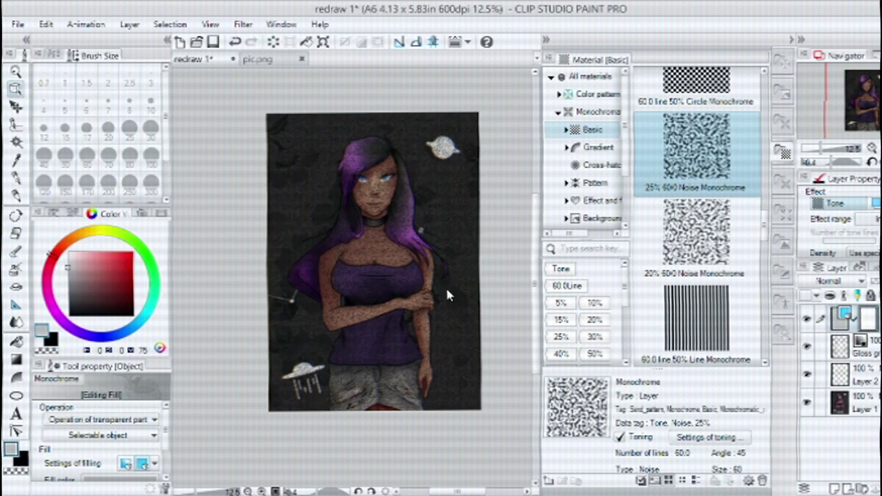
click(829, 280)
click(826, 414)
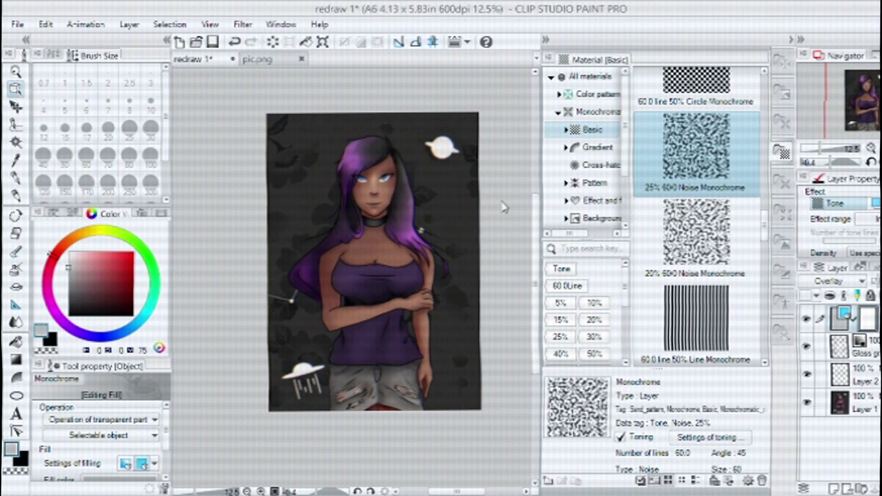
key(Delete)
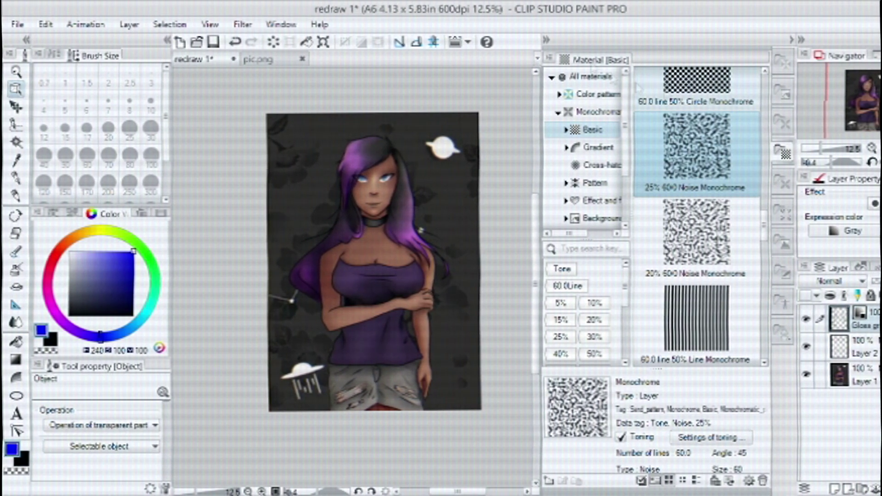
Step: Create a new layer and sign the picture in white beside the hair with the G-pen at size 250
key(ctrl+shift+n)
scroll(562, 178, up, 5)
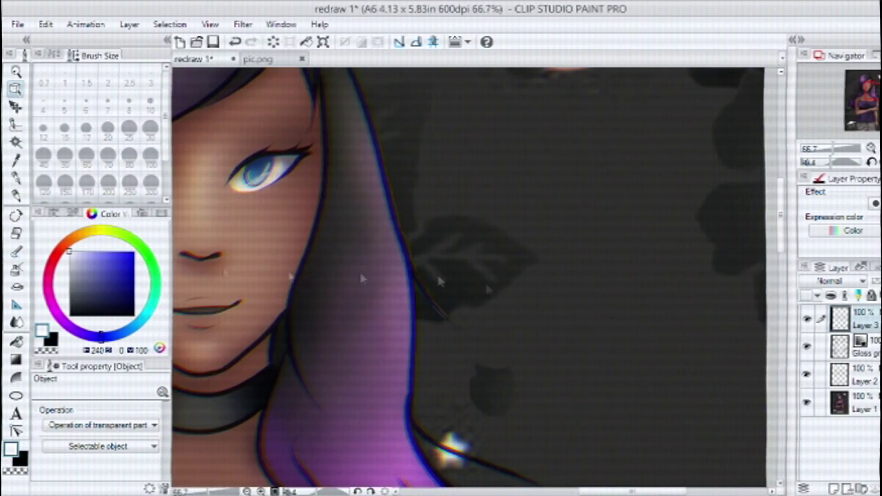
key(p)
mouse_move(479, 338)
mouse_down()
mouse_move(519, 138)
mouse_move(593, 372)
mouse_up()
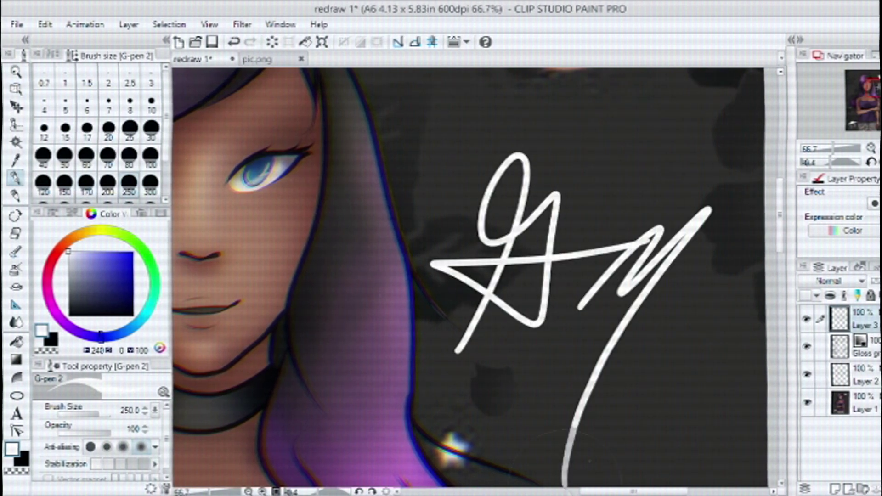
scroll(669, 360, down, 2)
scroll(673, 294, up, 2)
Step: Underline the signature, write the date 7/21/20 beneath it and draw a small heart outline
drag(407, 246, 417, 276)
drag(453, 237, 443, 264)
mouse_move(469, 237)
mouse_down()
mouse_move(489, 251)
mouse_move(503, 243)
mouse_up()
drag(558, 204, 578, 221)
drag(606, 193, 593, 220)
drag(570, 298, 579, 317)
scroll(588, 276, down, 2)
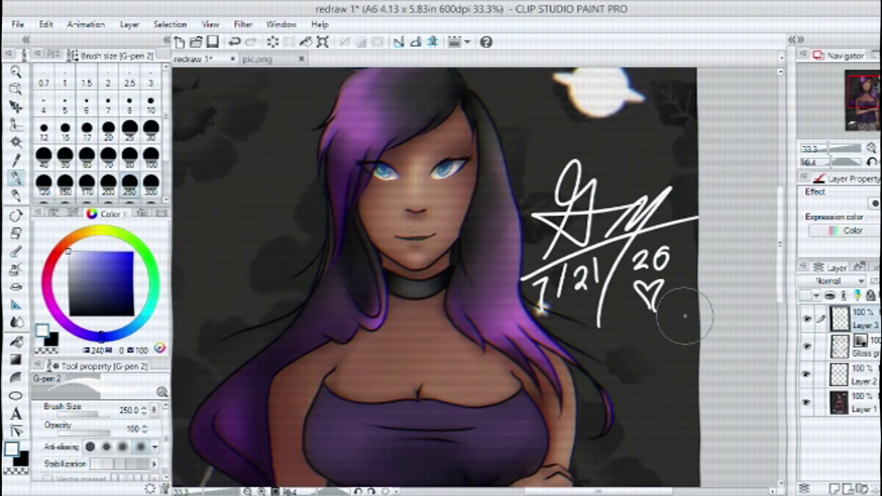
Step: Undo the last two strokes, and redraw the year's final digit and a smaller, filled heart
key(ctrl+z)
key(ctrl+z)
drag(666, 269, 667, 271)
drag(643, 301, 652, 307)
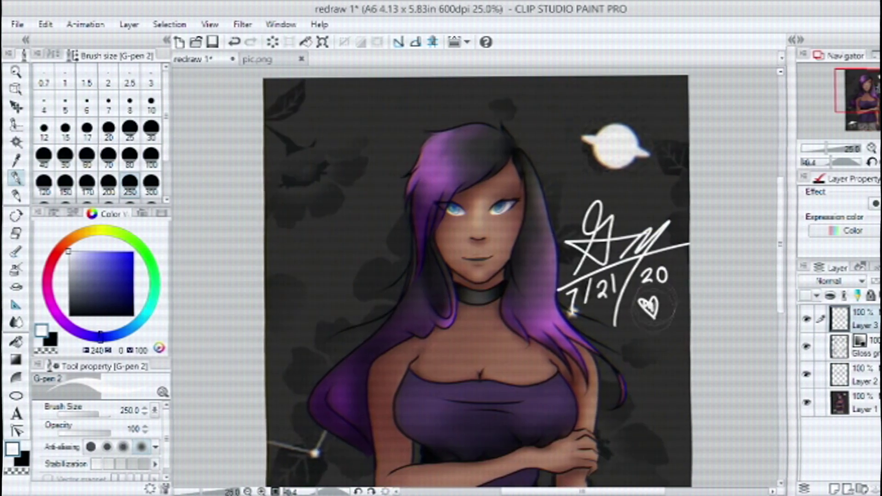
scroll(702, 262, down, 1)
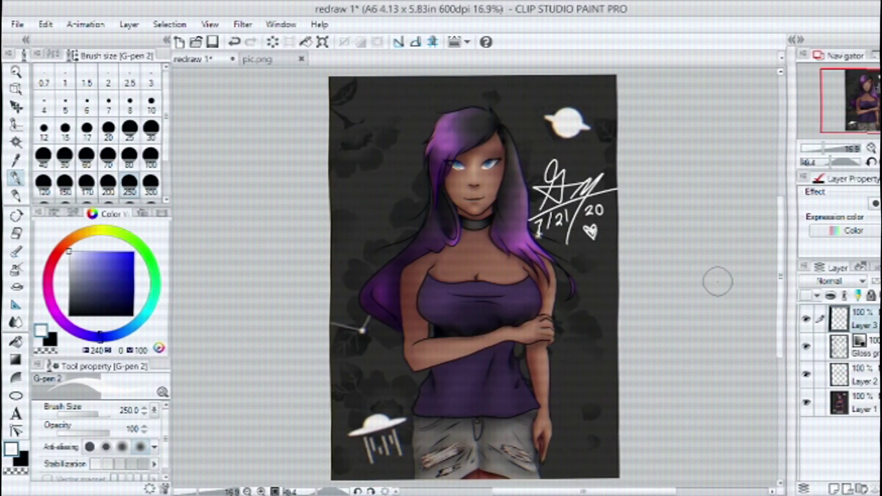